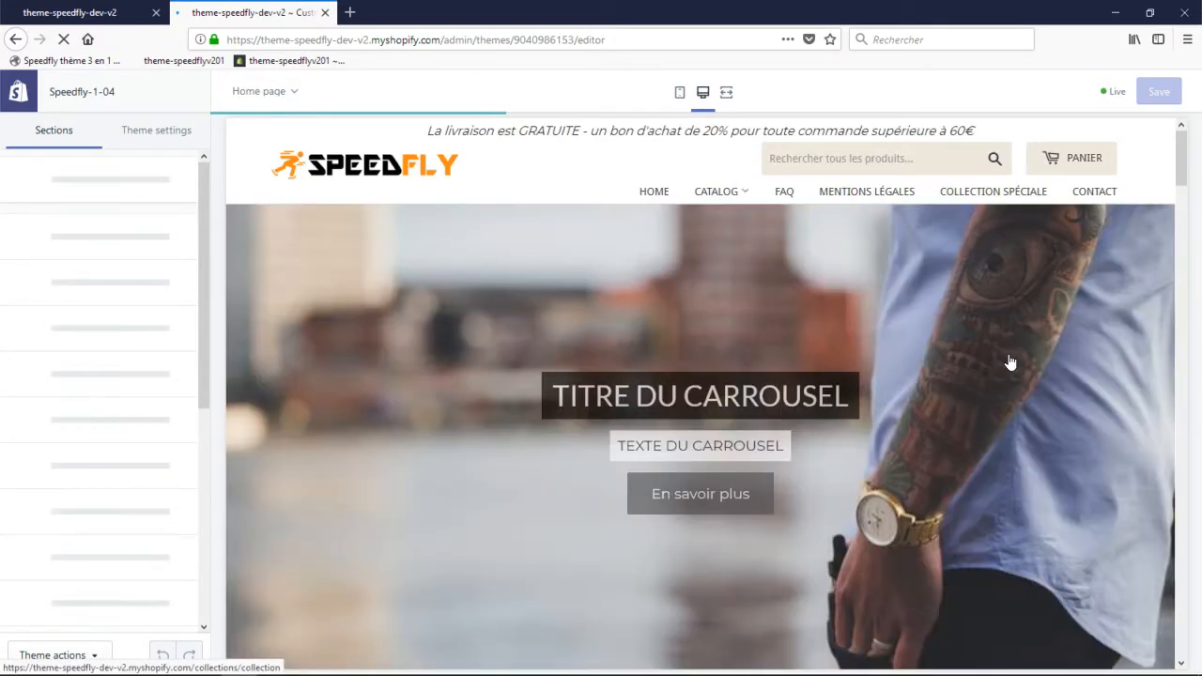
# - Open the Produit page from the catalog's Collection and bring up its Product section settings
pyautogui.moveTo(730, 194)
pyautogui.click(730, 215)
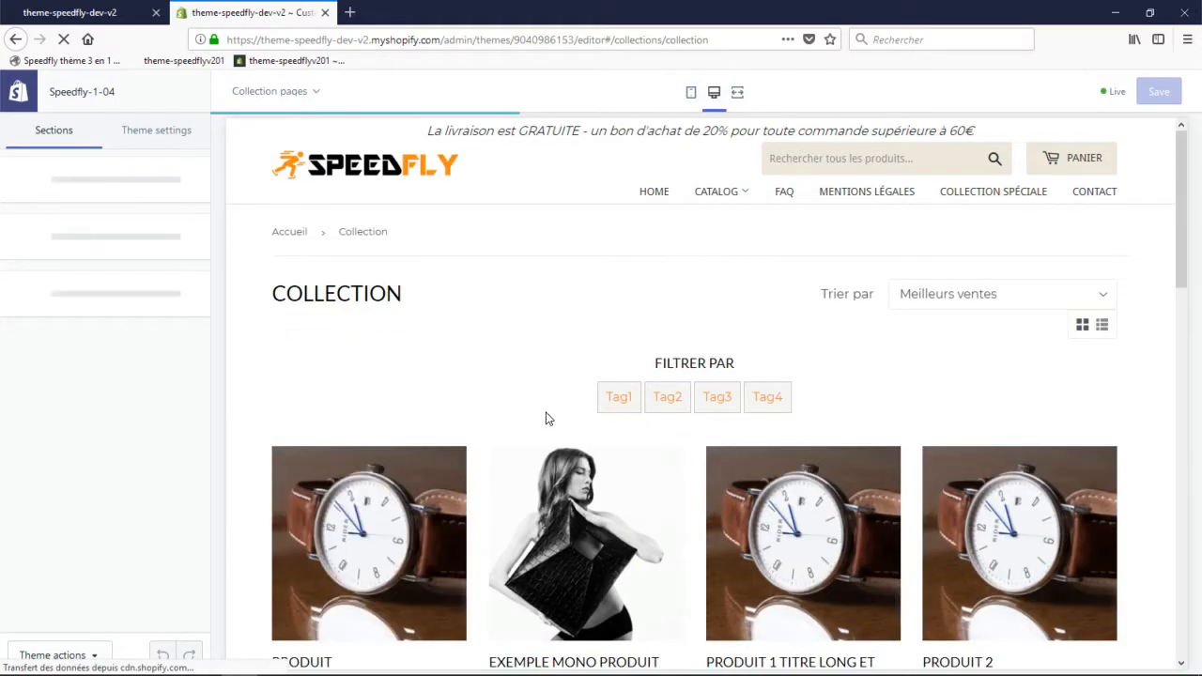
pyautogui.scroll(-3, 549, 407)
pyautogui.click(380, 393)
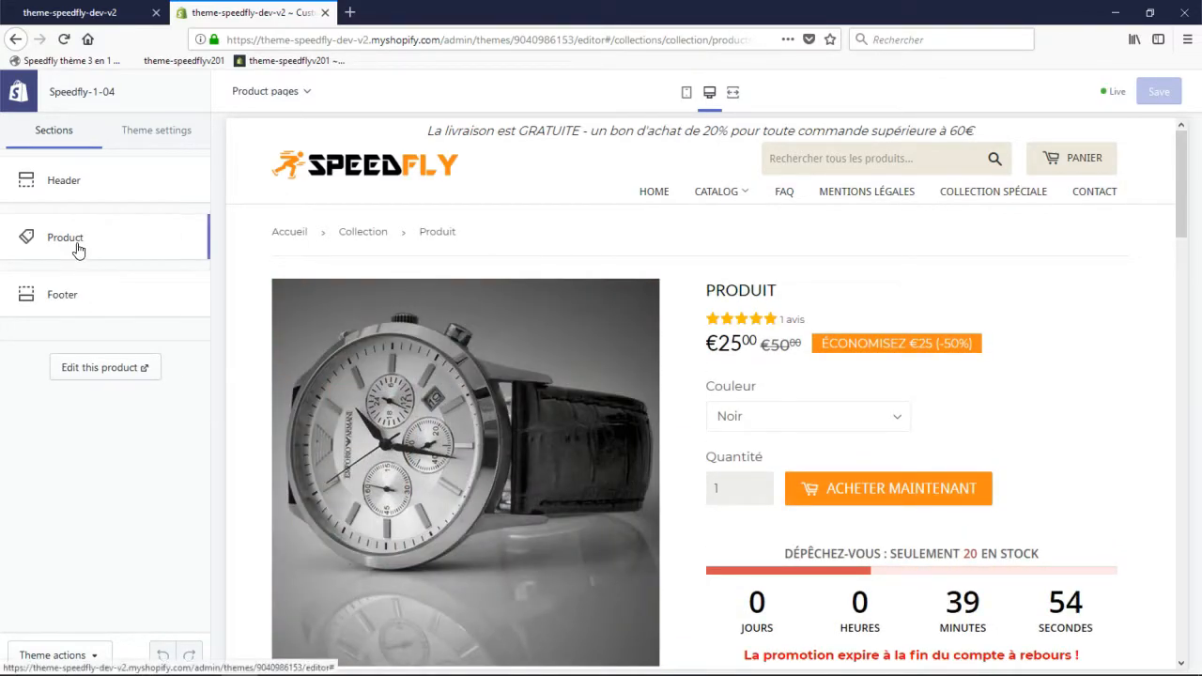
pyautogui.click(79, 248)
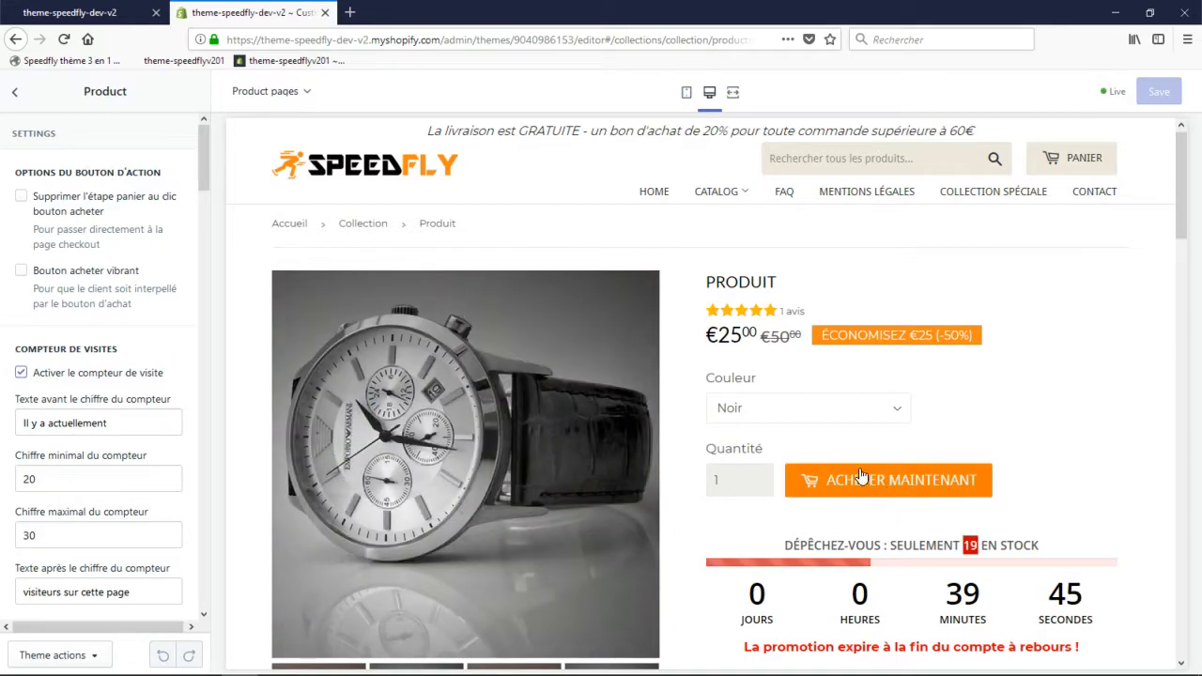
# - Test the buy button before and after enabling "Supprimer l'étape panier au clic bouton acheter"
pyautogui.click(900, 486)
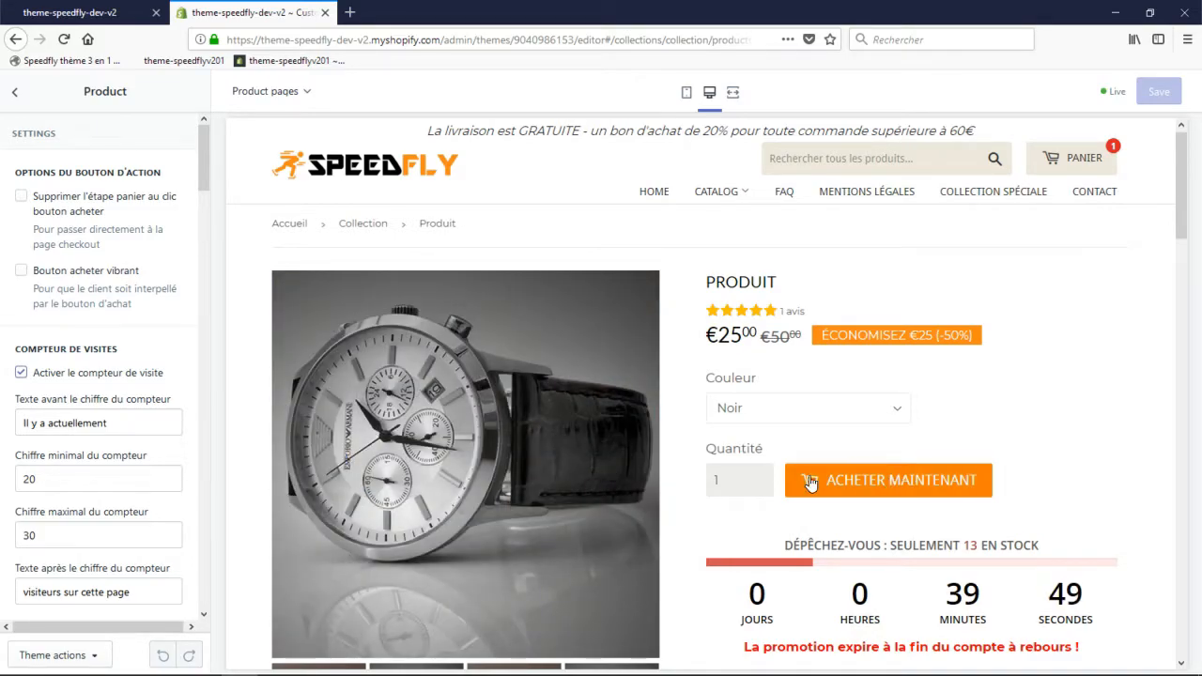
pyautogui.click(47, 203)
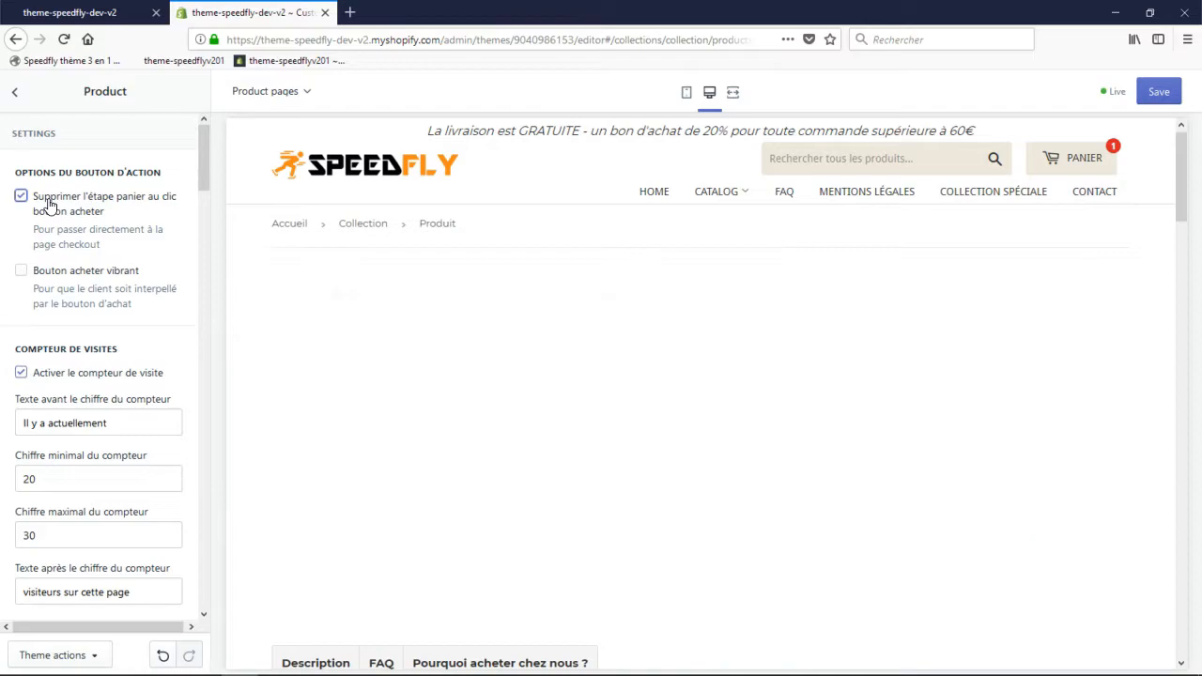
pyautogui.click(901, 463)
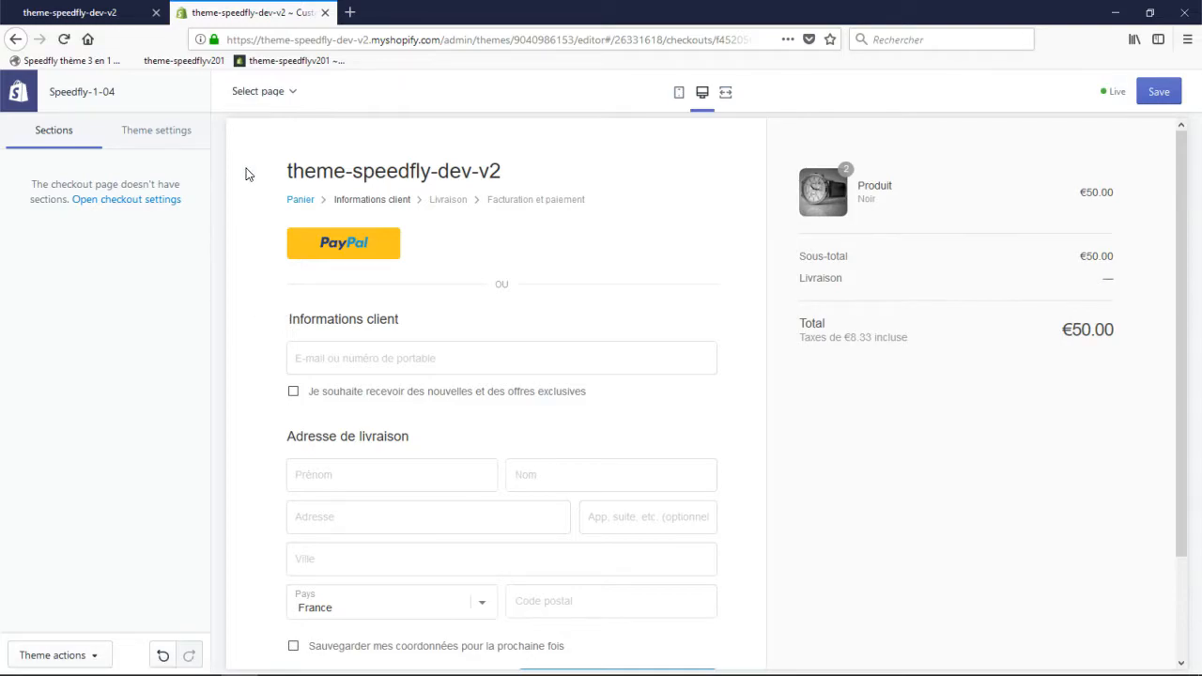
# - Return from checkout to the Produit page's Product settings and disable "Supprimer l'étape panier au clic bouton acheter"
pyautogui.scroll(-3, 385, 489)
pyautogui.click(337, 580)
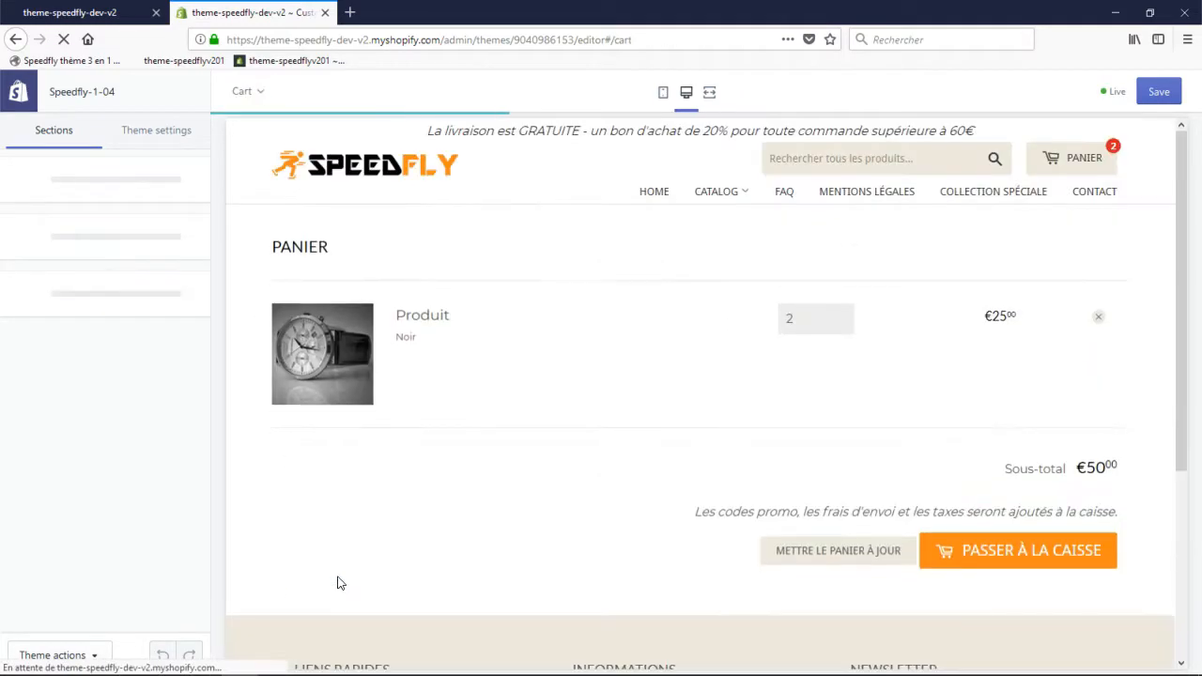
pyautogui.click(724, 212)
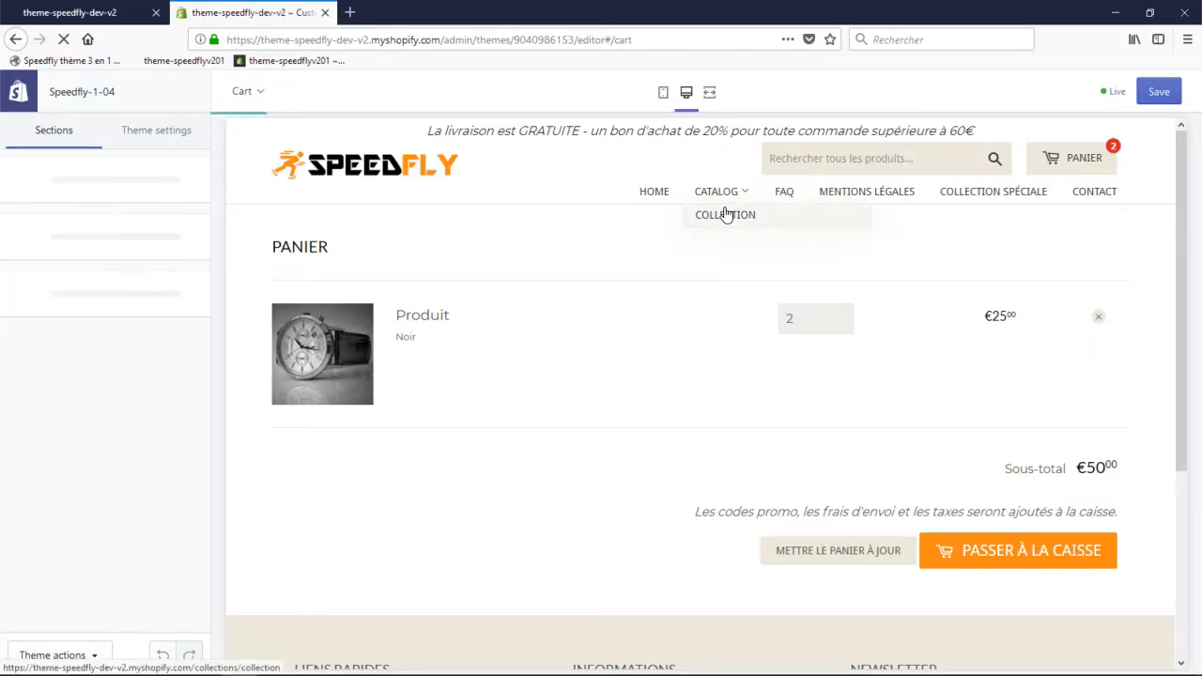
pyautogui.click(390, 512)
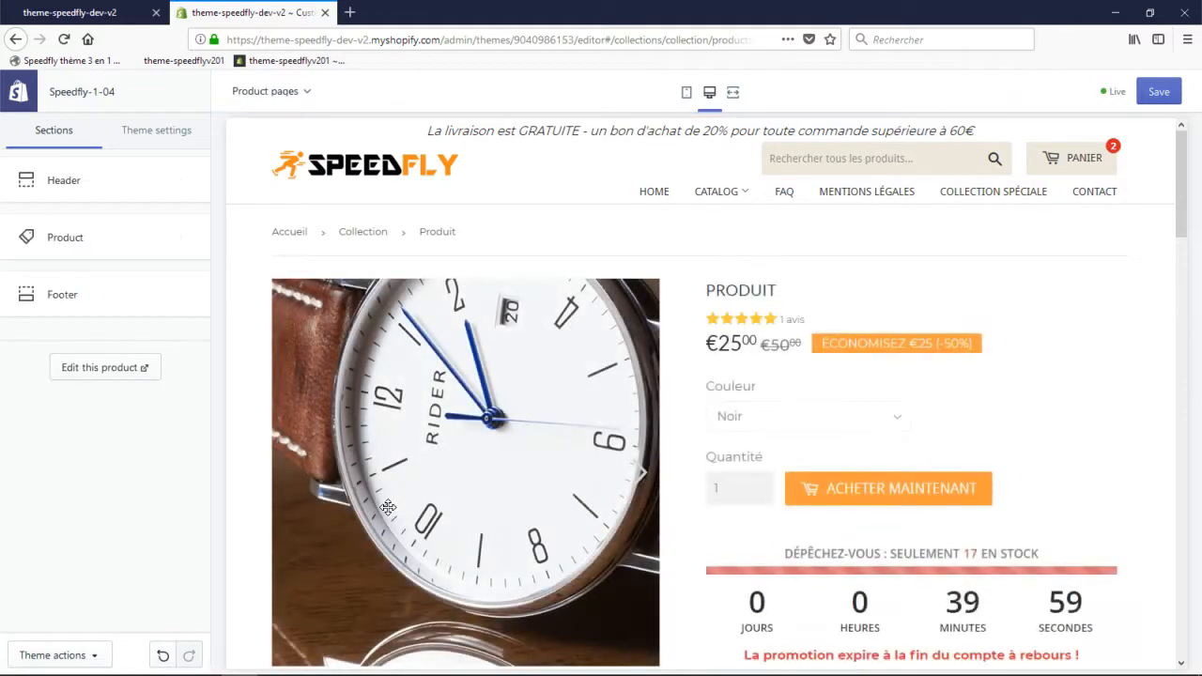
pyautogui.click(118, 250)
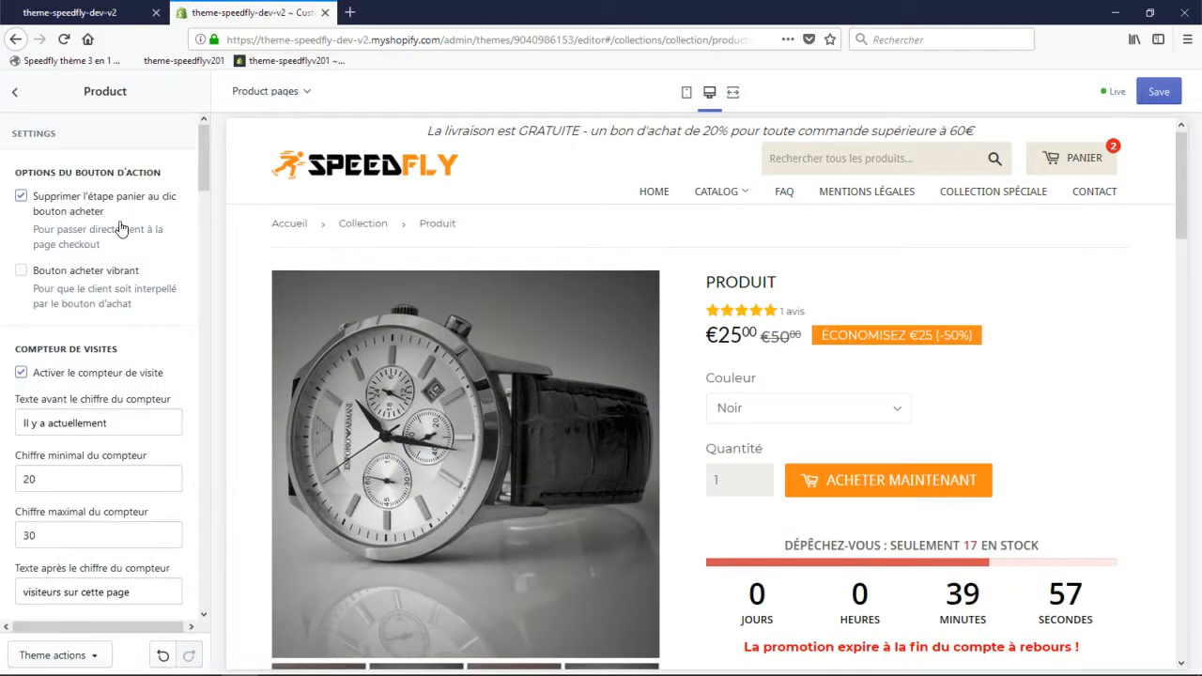
pyautogui.click(61, 202)
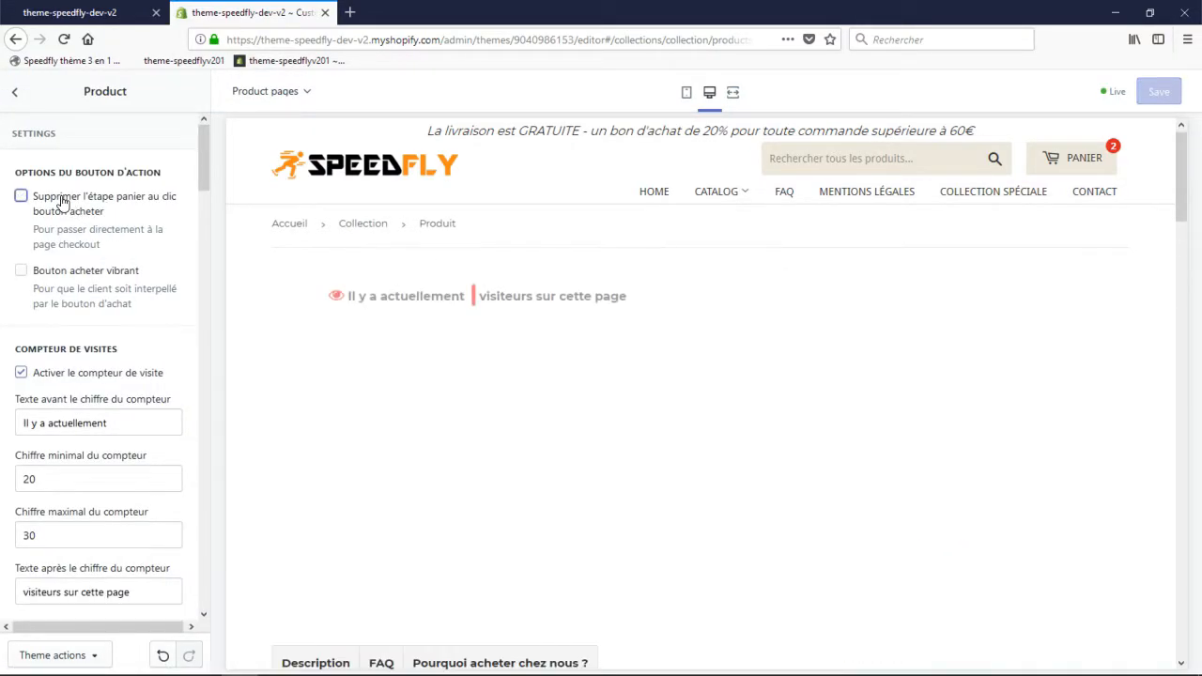
# - Enable "Bouton acheter vibrant", preview the buy buttons down the product page, and disable the option again
pyautogui.click(68, 278)
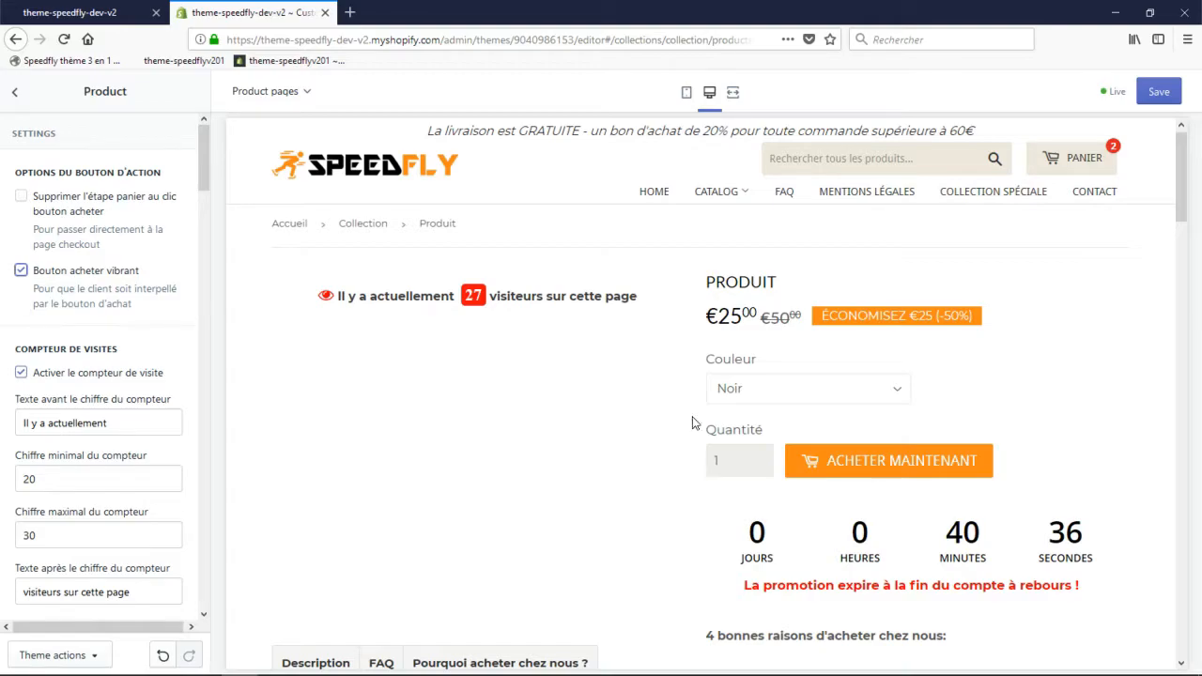
pyautogui.scroll(-2, 624, 495)
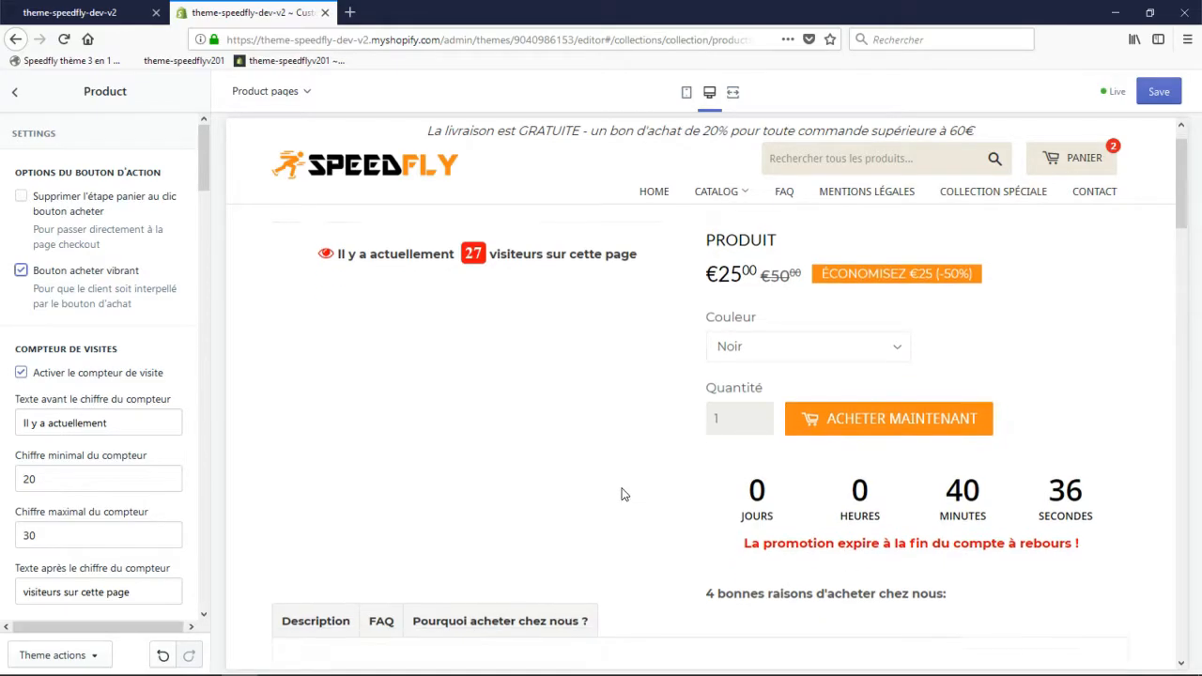
pyautogui.scroll(-8, 625, 495)
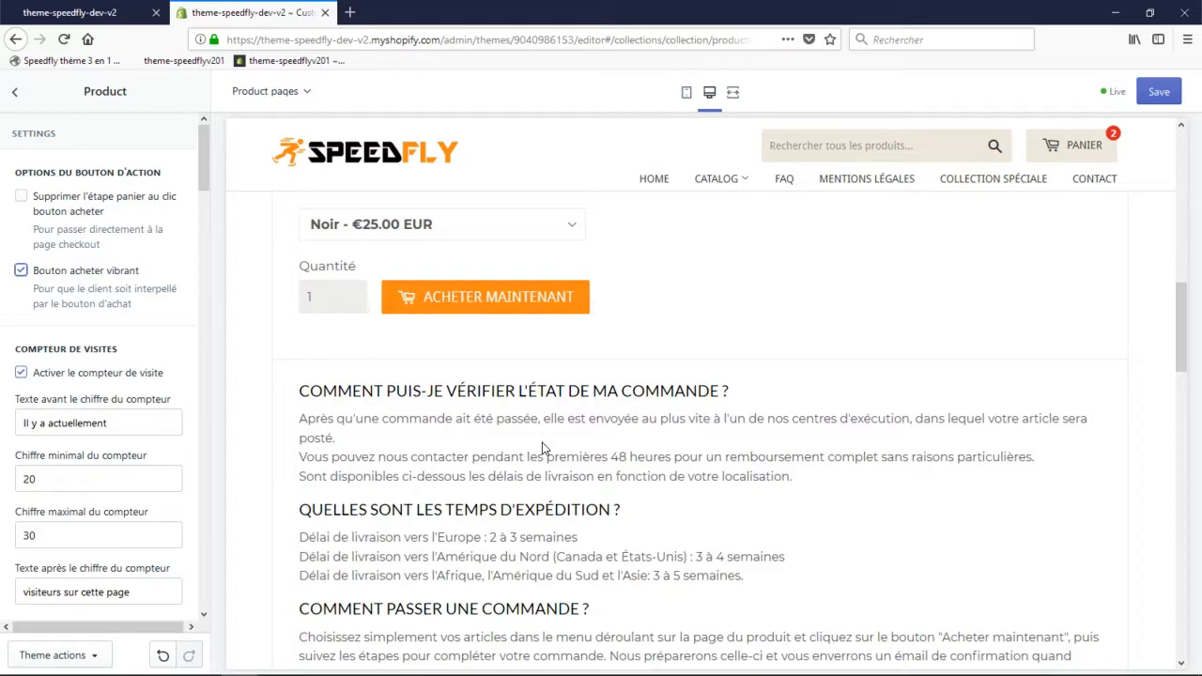
pyautogui.scroll(3, 269, 423)
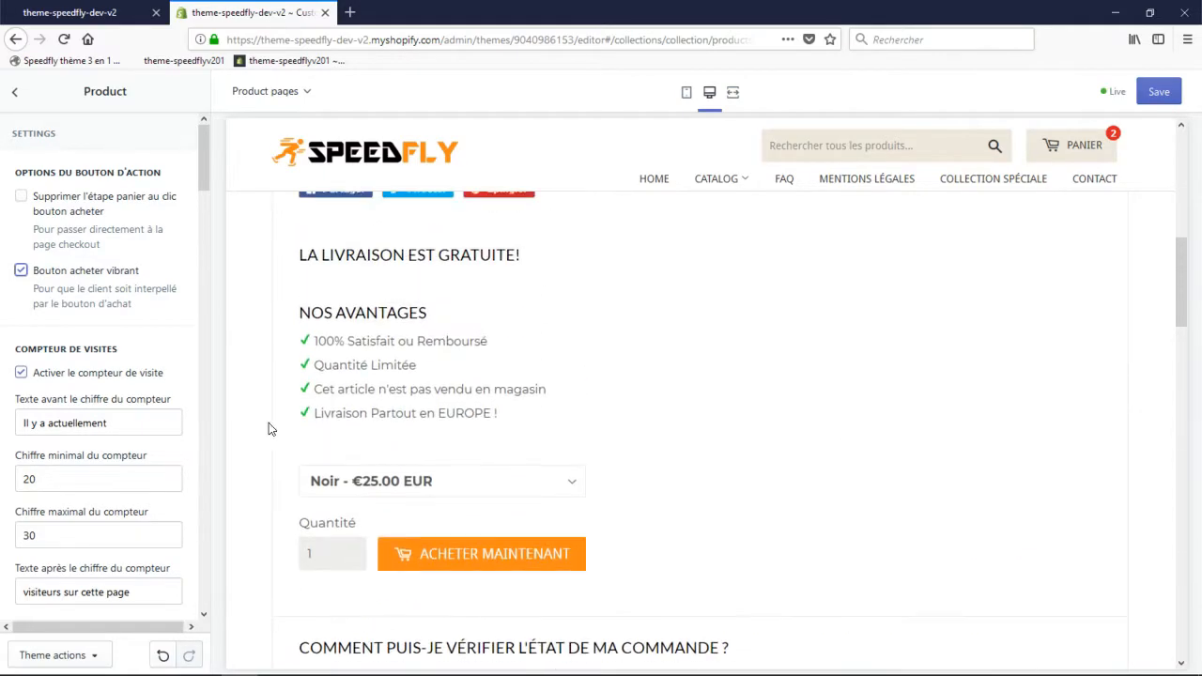
pyautogui.click(85, 275)
# - Append "sur cette page" to the visit counter's preceding text and replace "visiteurs" with "clients" in its following text
pyautogui.scroll(-2, 19, 166)
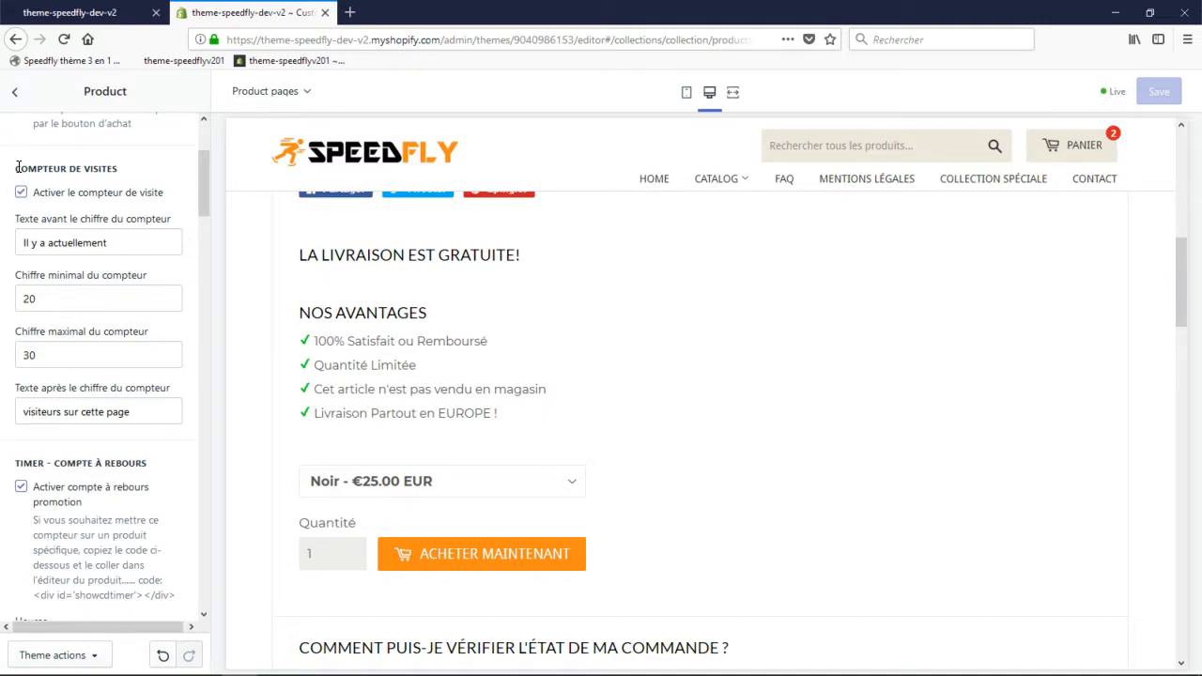
pyautogui.scroll(7, 387, 344)
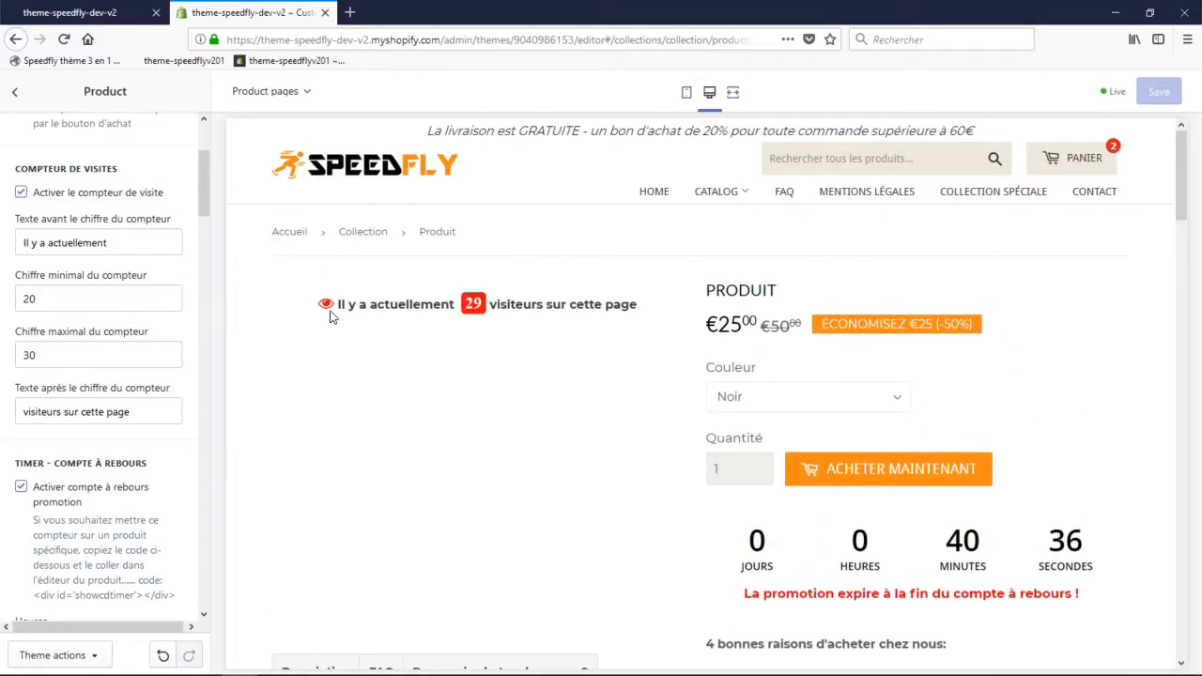
pyautogui.click(116, 241)
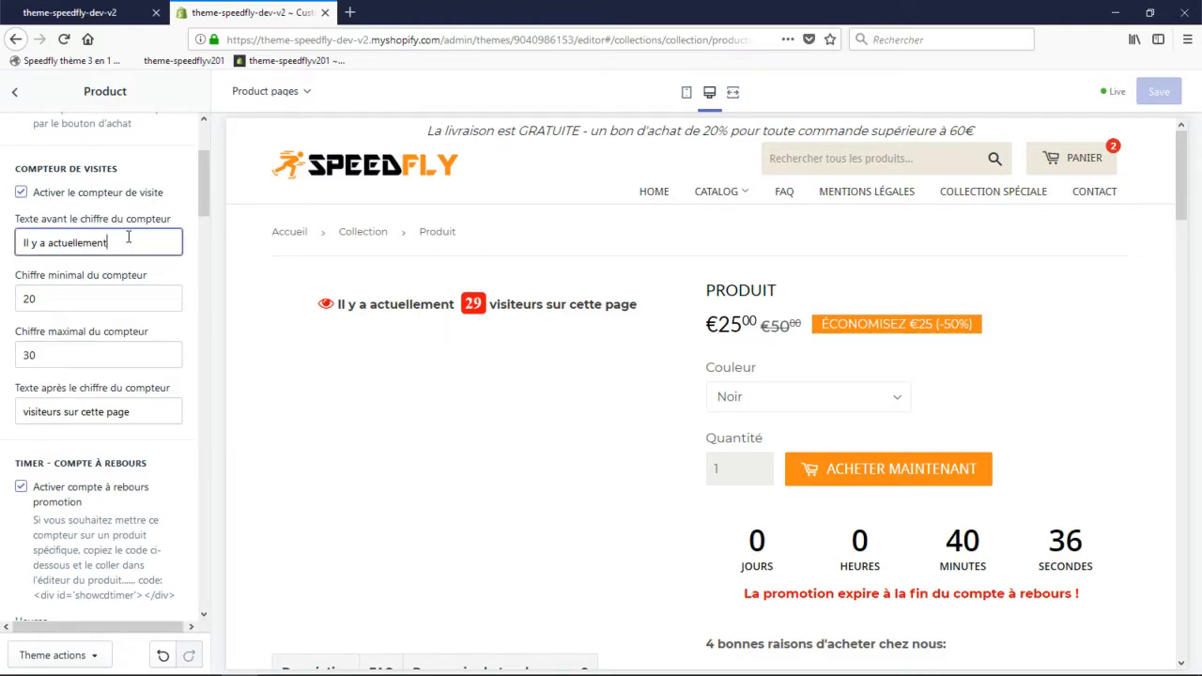
pyautogui.write('sur cette page')
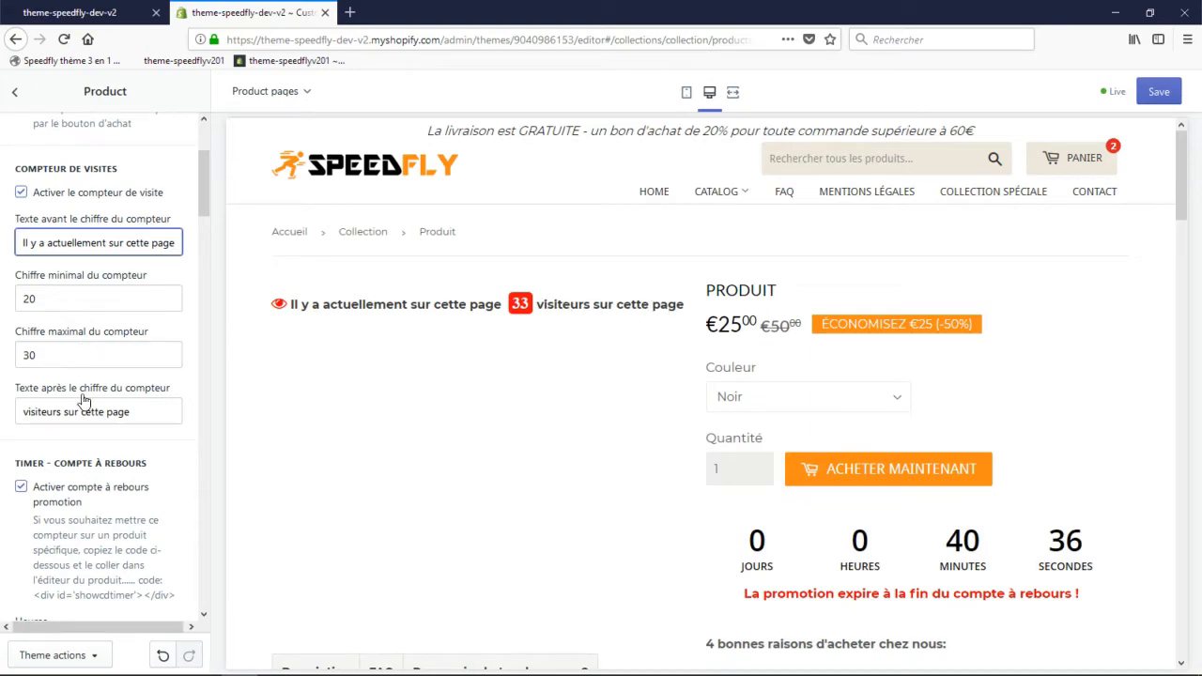
pyautogui.doubleClick(35, 409)
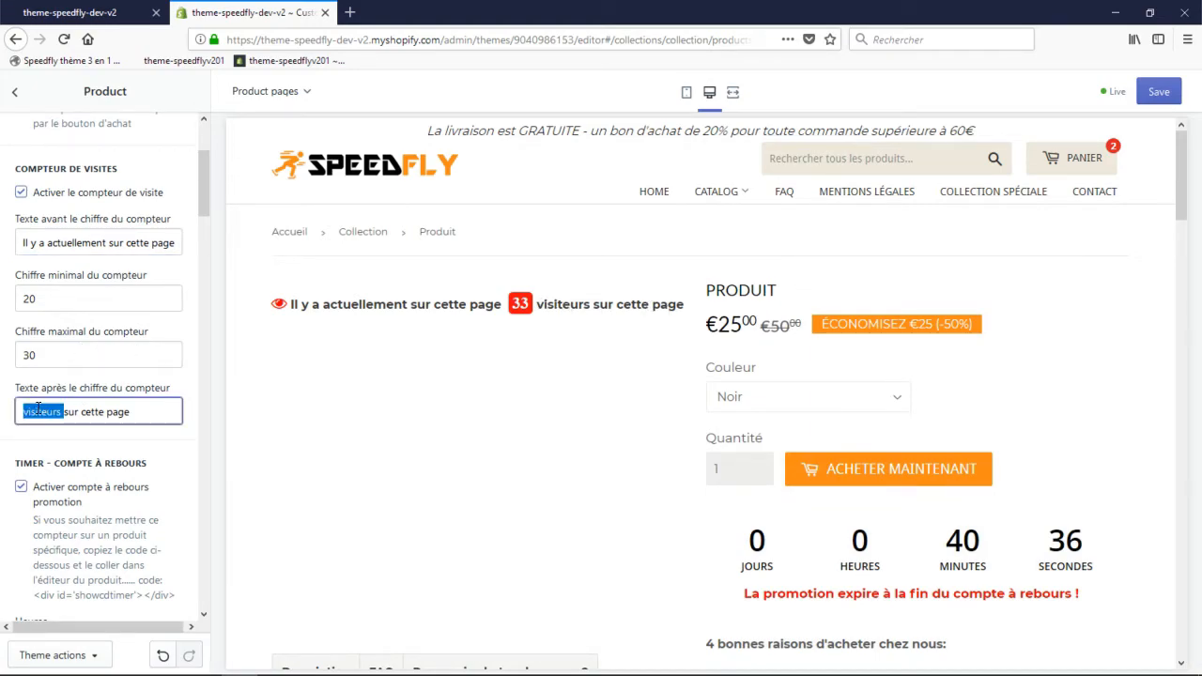
pyautogui.write('clients')
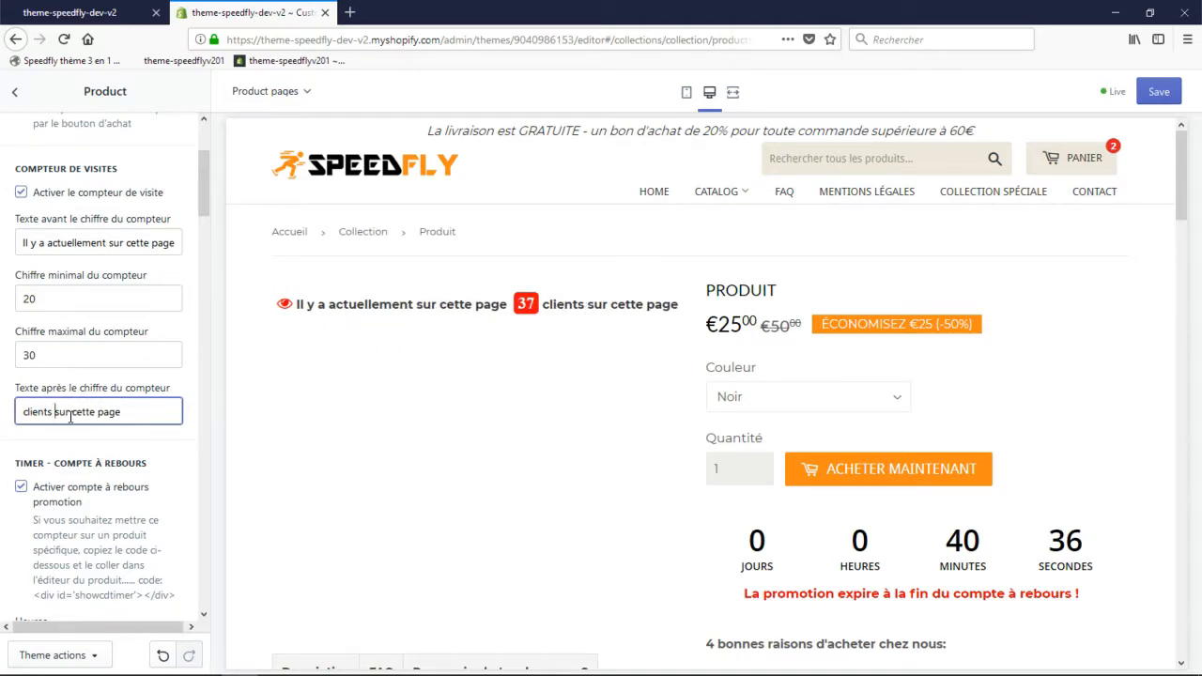
# - Put "visiteurs" back in the text after the counter and remove "sur cette page" from the text before it
pyautogui.moveTo(55, 414); pyautogui.dragTo(2, 411)
pyautogui.write('visiteurs')
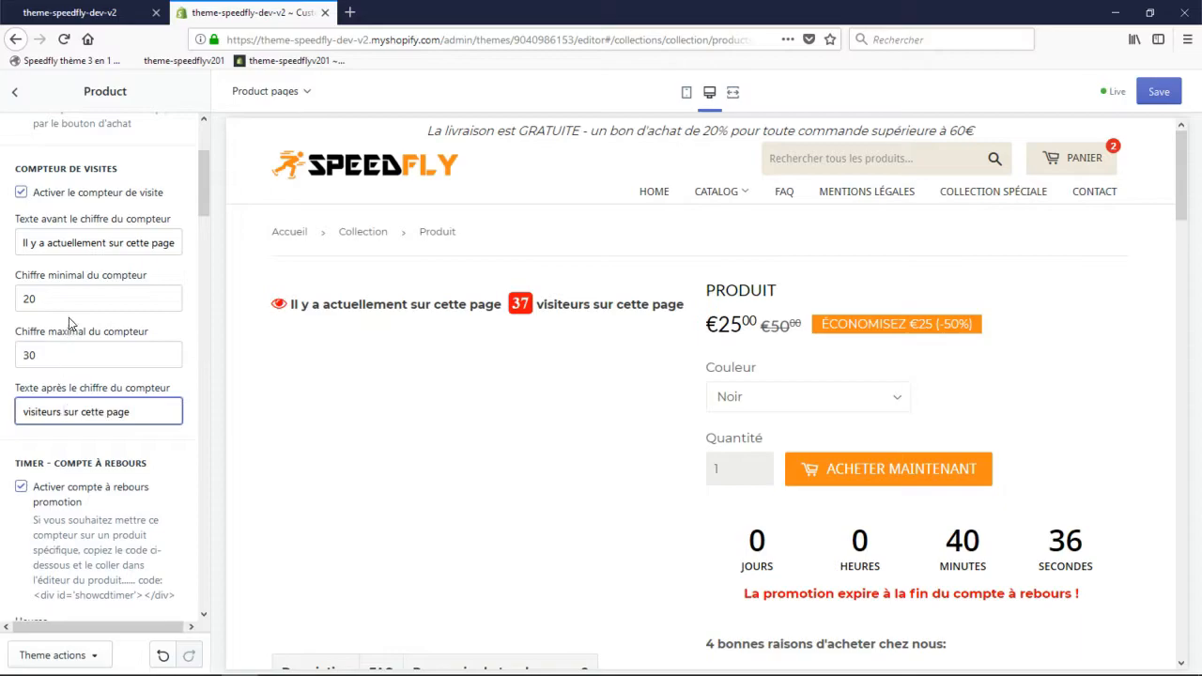
pyautogui.moveTo(111, 244); pyautogui.dragTo(277, 244)
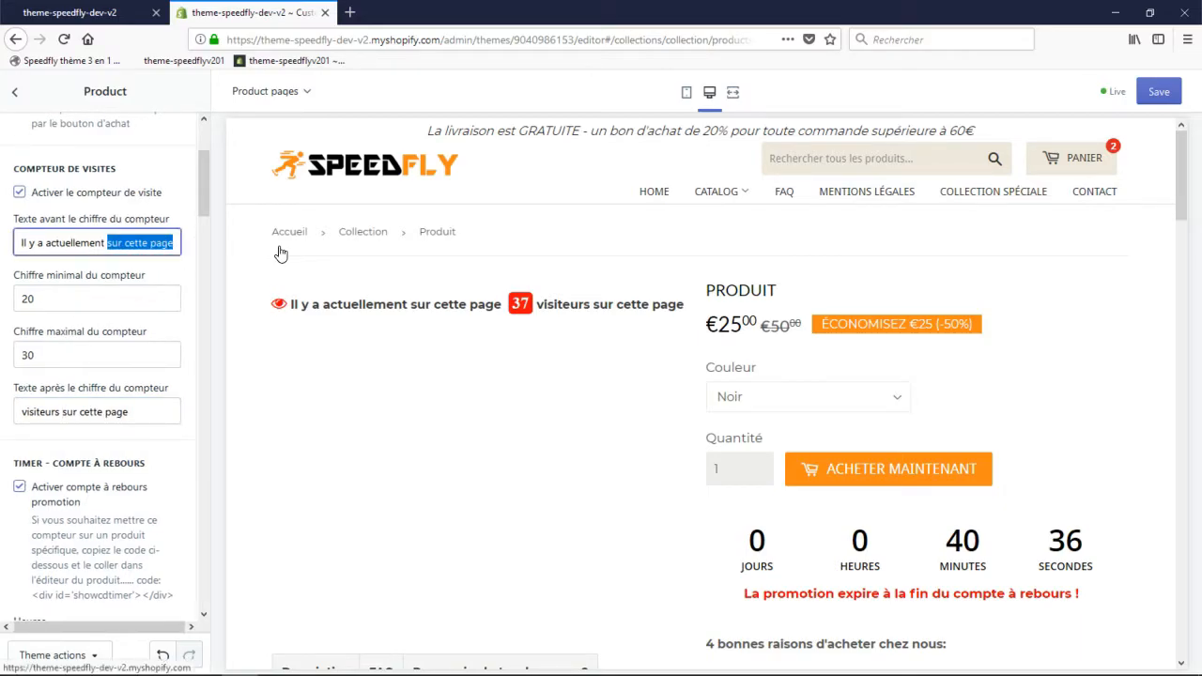
pyautogui.press('BackSpace')
# - Review the visit counter's minimum and maximum number settings and the visitor number in the product preview
pyautogui.click(17, 297)
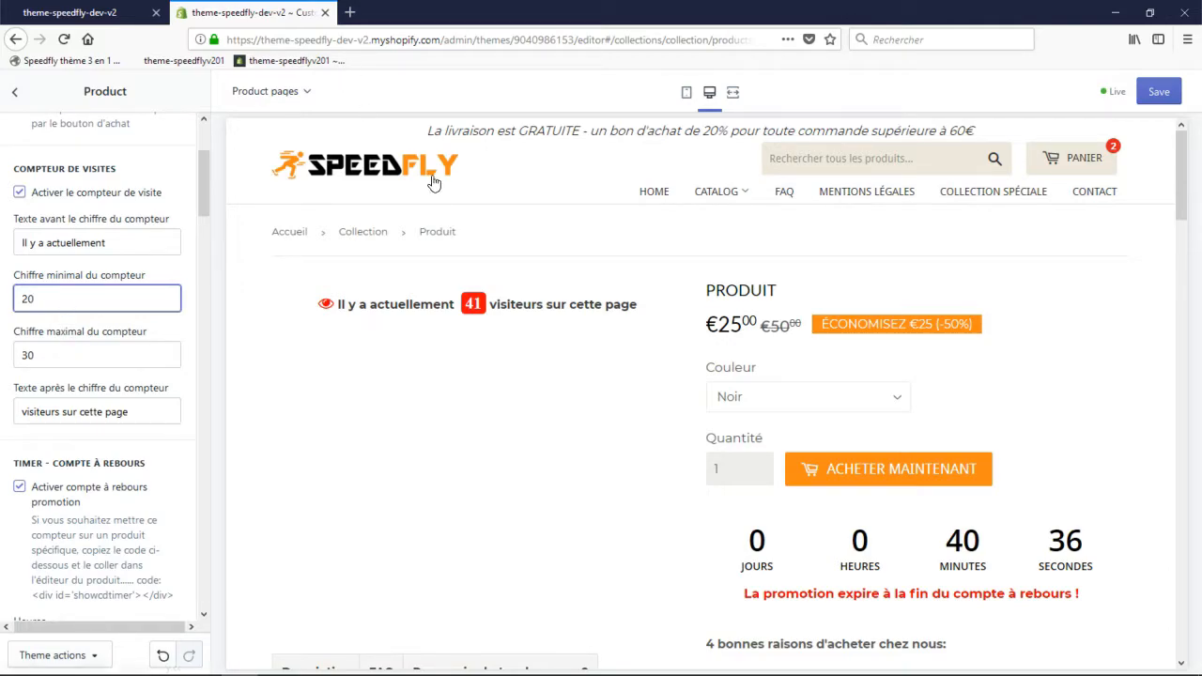
pyautogui.moveTo(33, 297); pyautogui.dragTo(10, 300)
pyautogui.click(45, 355)
pyautogui.click(47, 300)
pyautogui.click(487, 326)
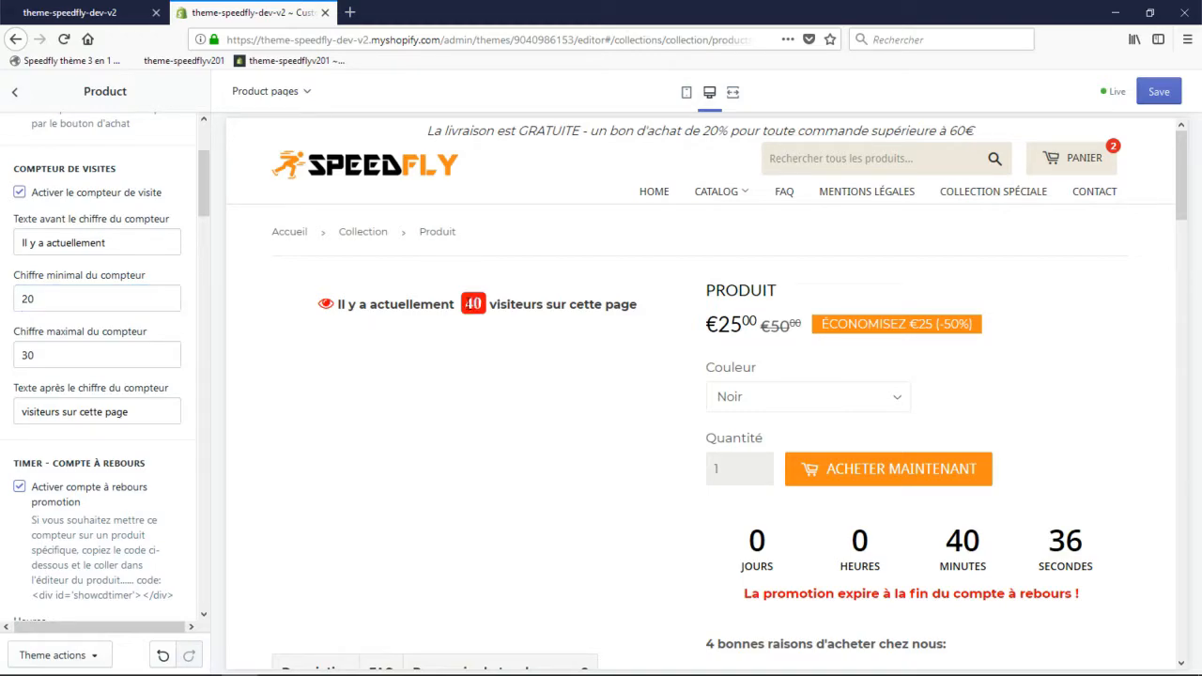
pyautogui.moveTo(468, 304); pyautogui.dragTo(483, 299)
pyautogui.click(495, 347)
# - Disable the promotion countdown to preview the product page without it, and enable it again
pyautogui.scroll(-5, 143, 330)
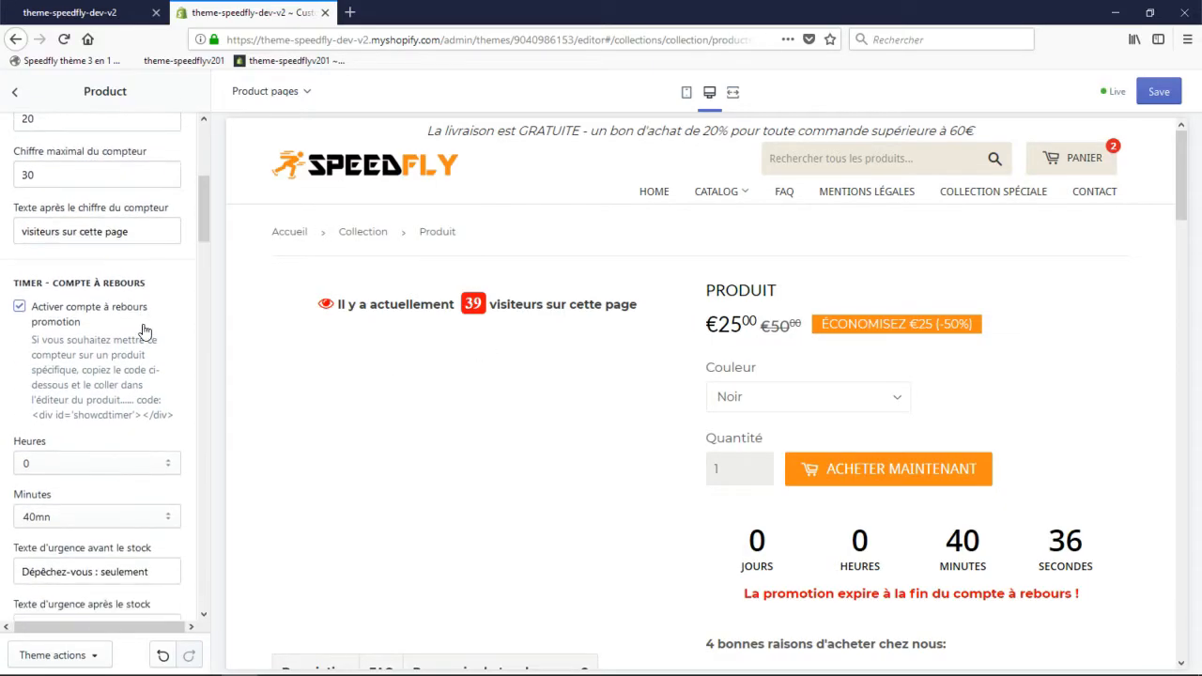
pyautogui.scroll(-3, 781, 269)
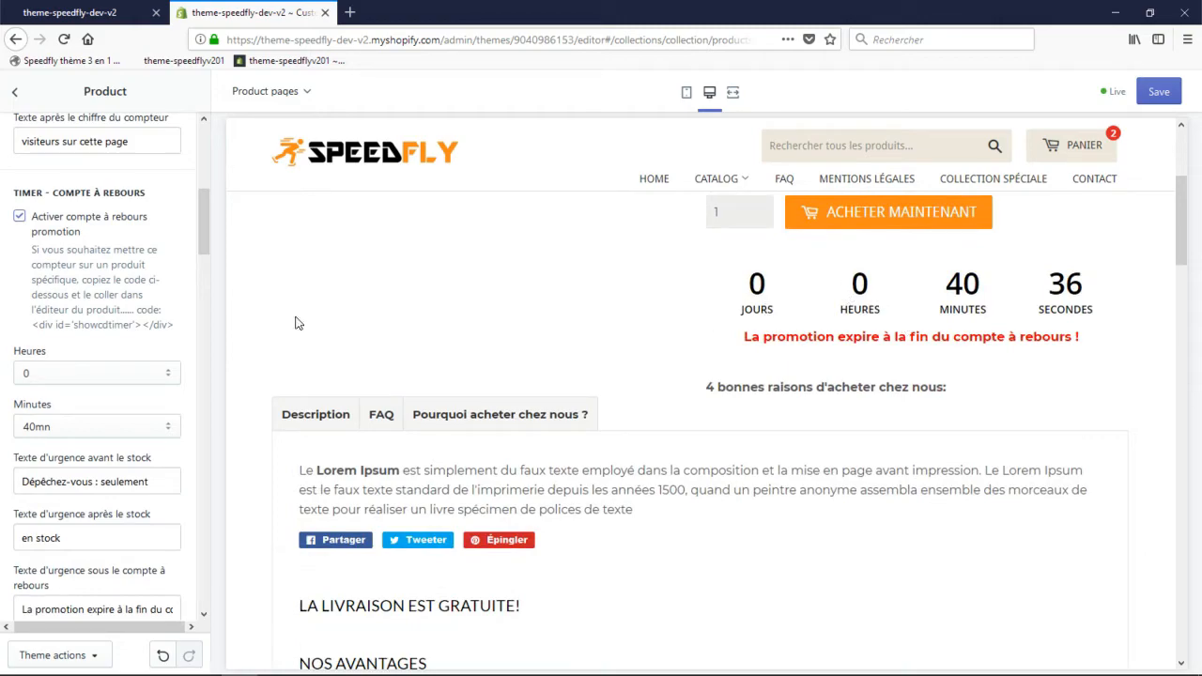
pyautogui.click(54, 225)
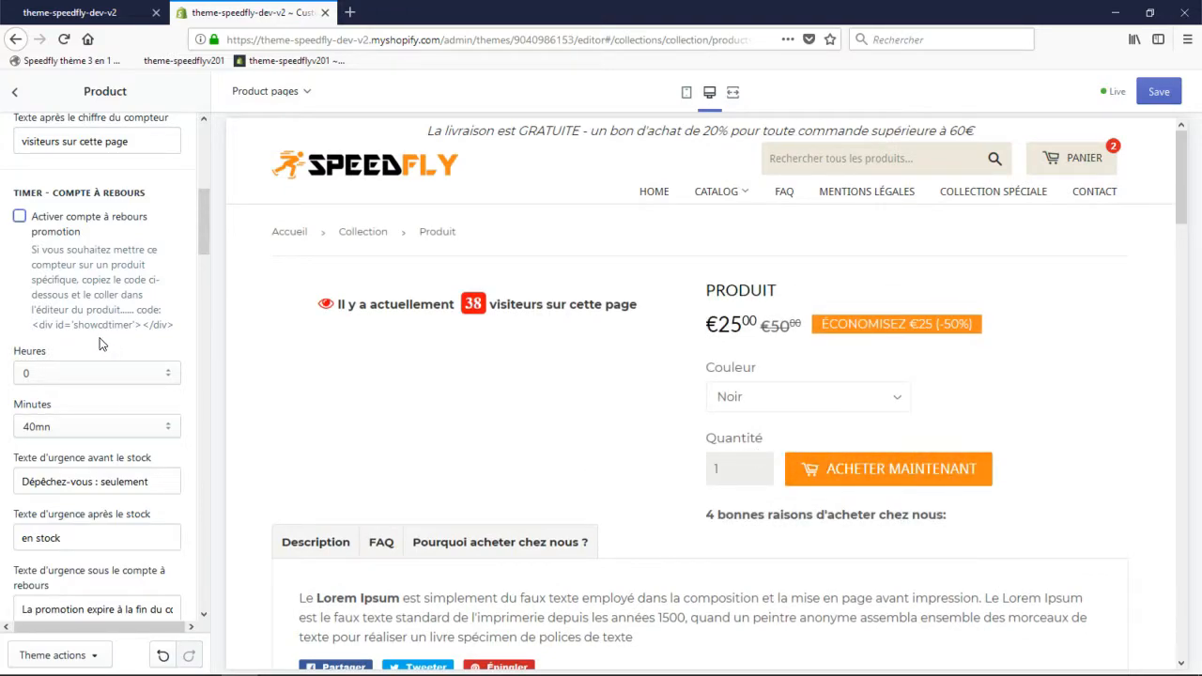
pyautogui.click(63, 225)
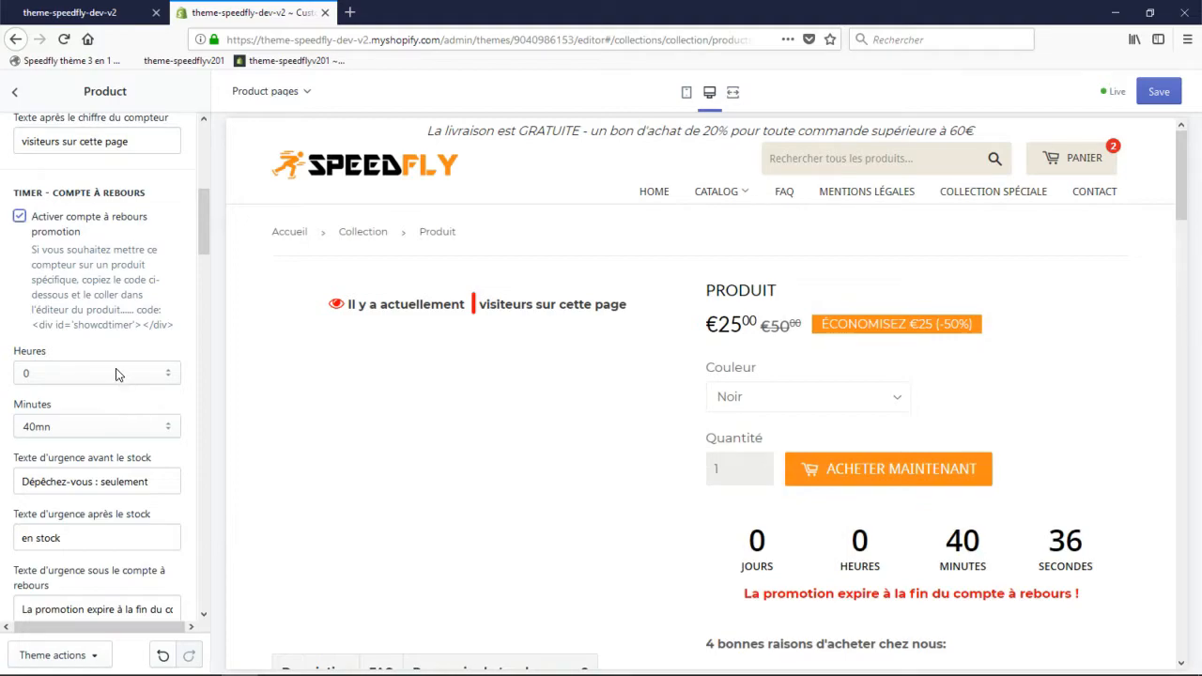
# - Set the promotion countdown to 6h and 30mn
pyautogui.click(51, 374)
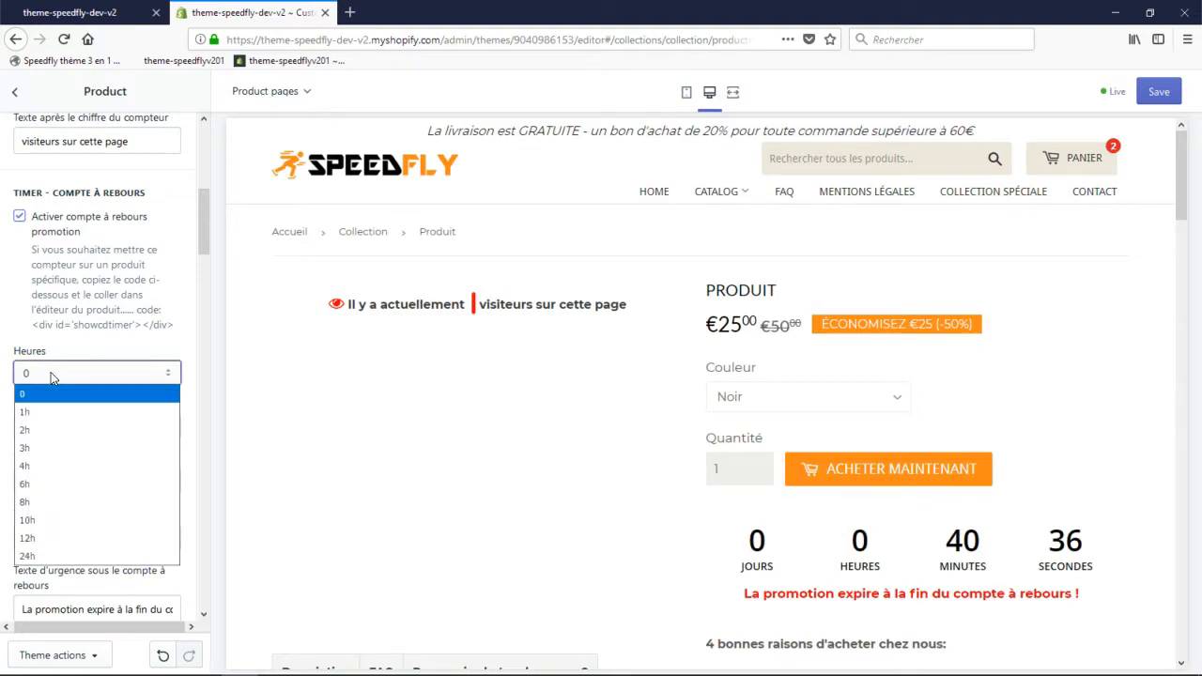
pyautogui.click(55, 484)
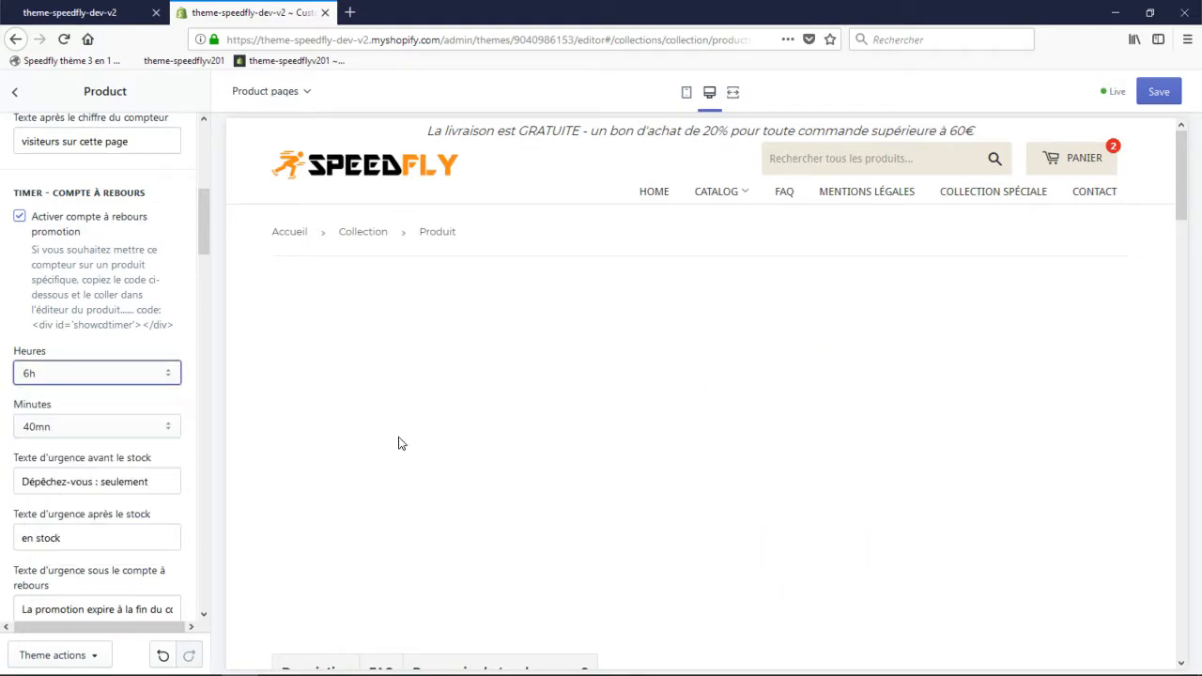
pyautogui.click(45, 428)
pyautogui.click(62, 461)
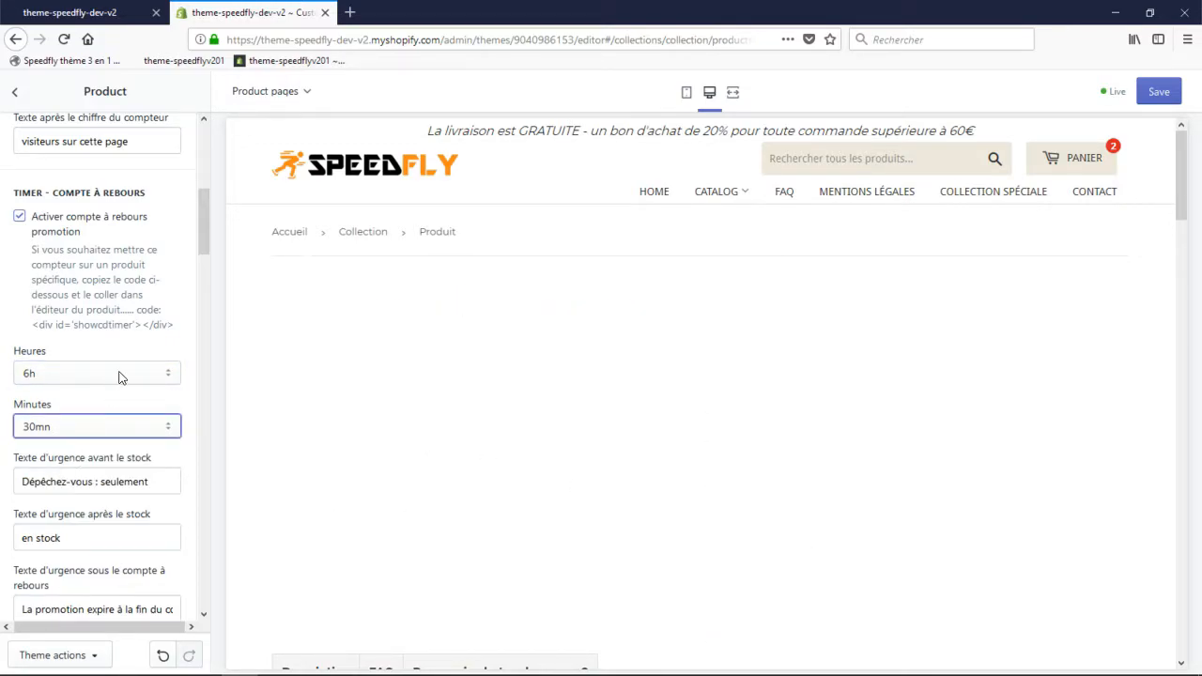
# - Save the theme changes and reload the storefront's Produit page to check the countdown
pyautogui.scroll(-7, 80, 359)
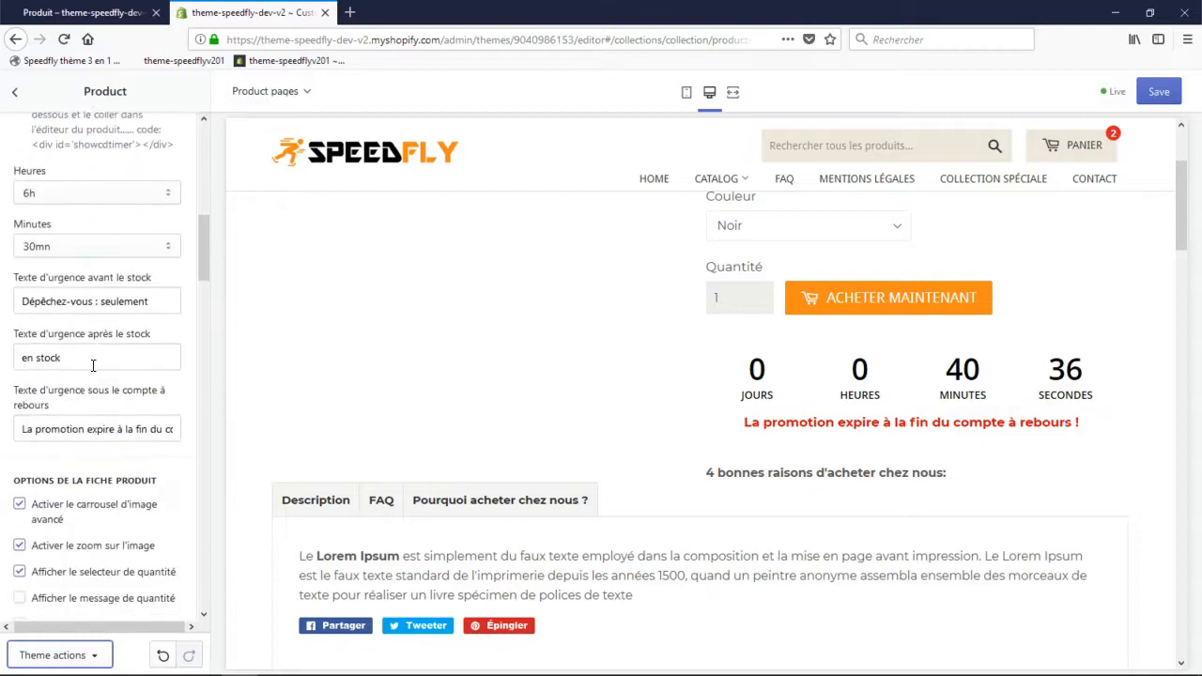
pyautogui.click(1162, 93)
pyautogui.click(58, 13)
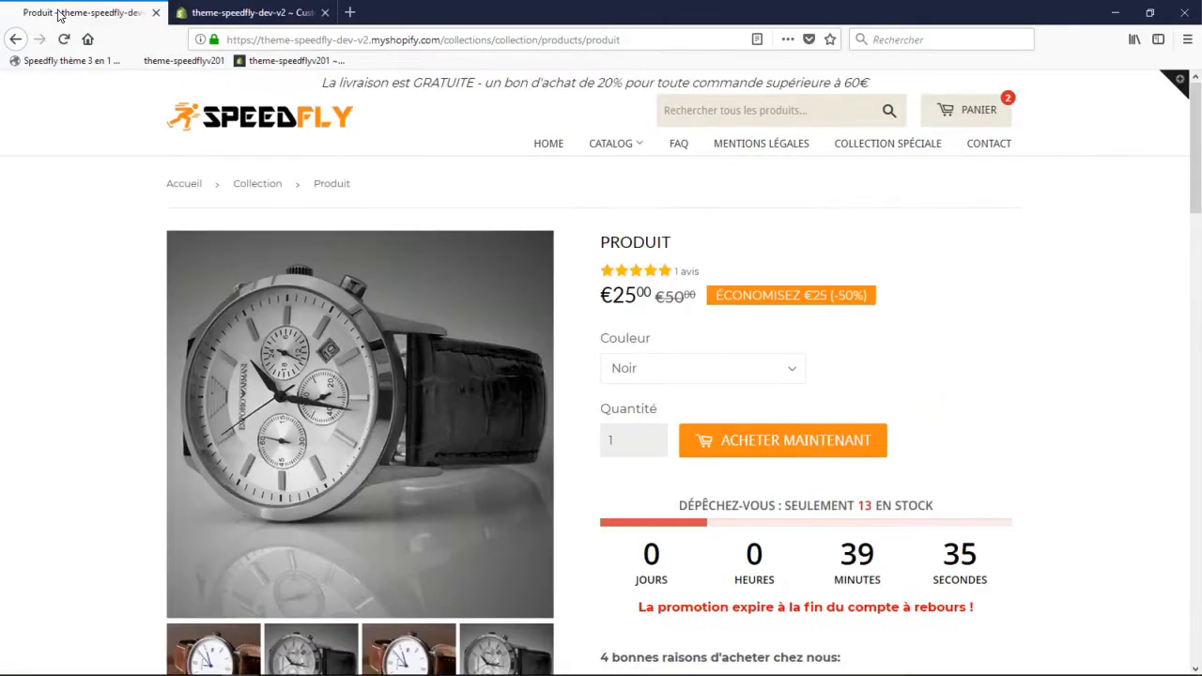
pyautogui.click(358, 188)
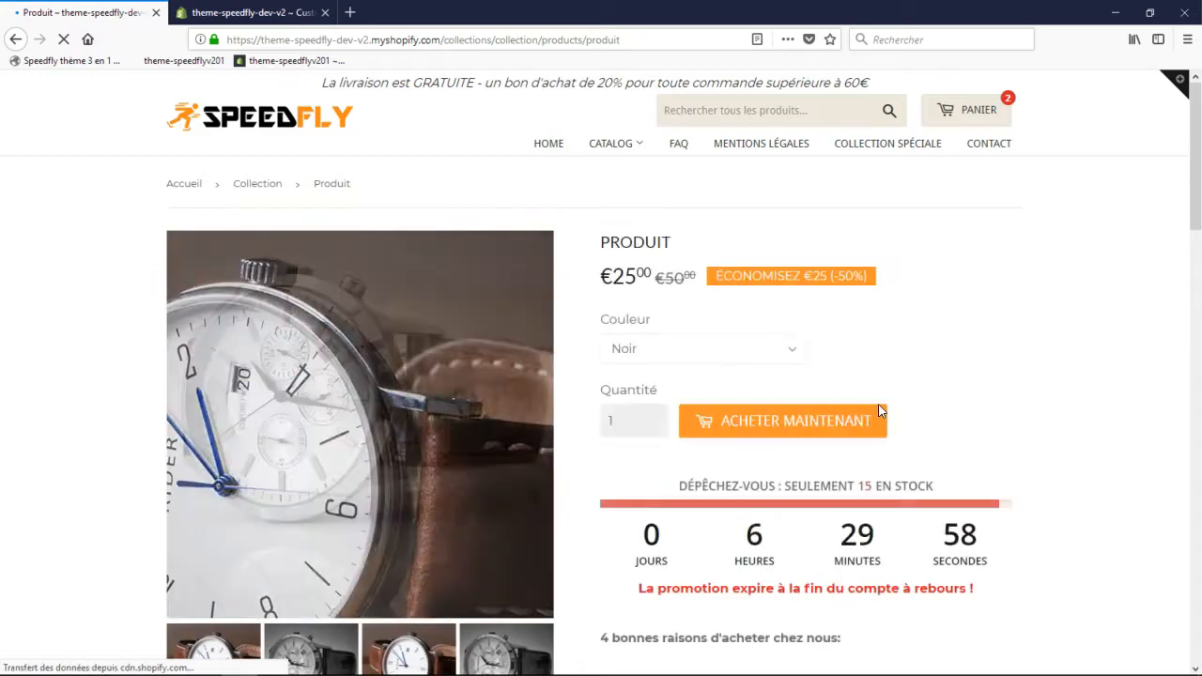
# - Check the countdown on the storefront, return to the theme editor, and locate the urgency text settings and their stock message in the preview
pyautogui.scroll(-2, 881, 410)
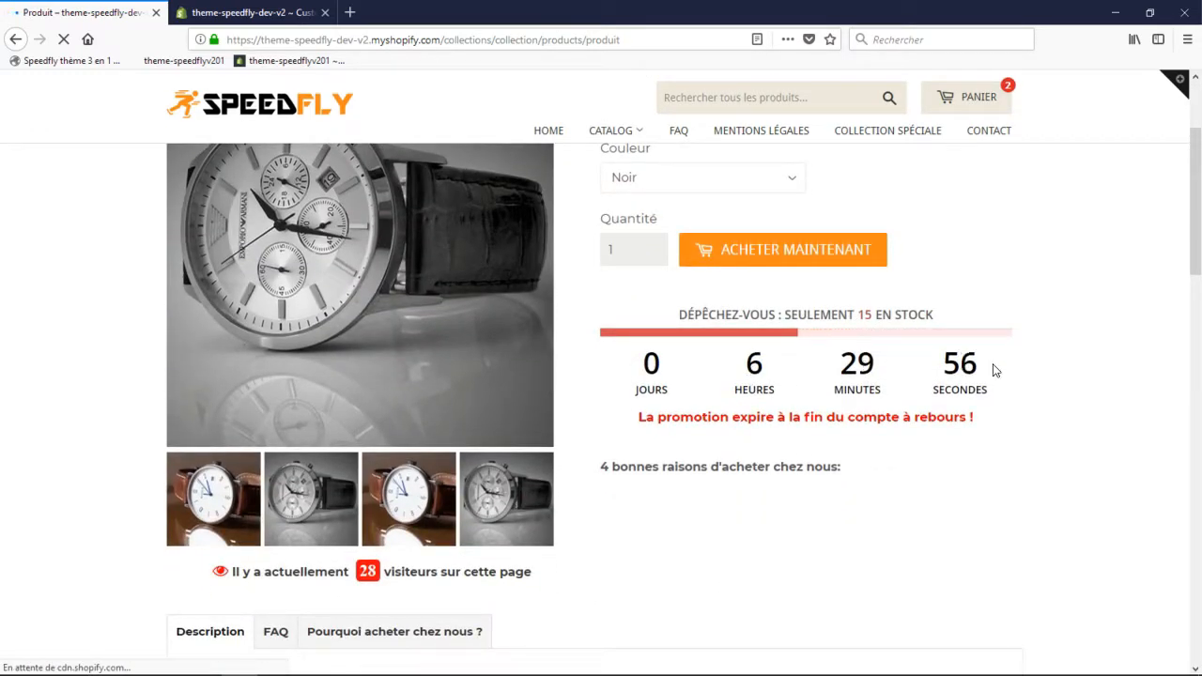
pyautogui.click(252, 12)
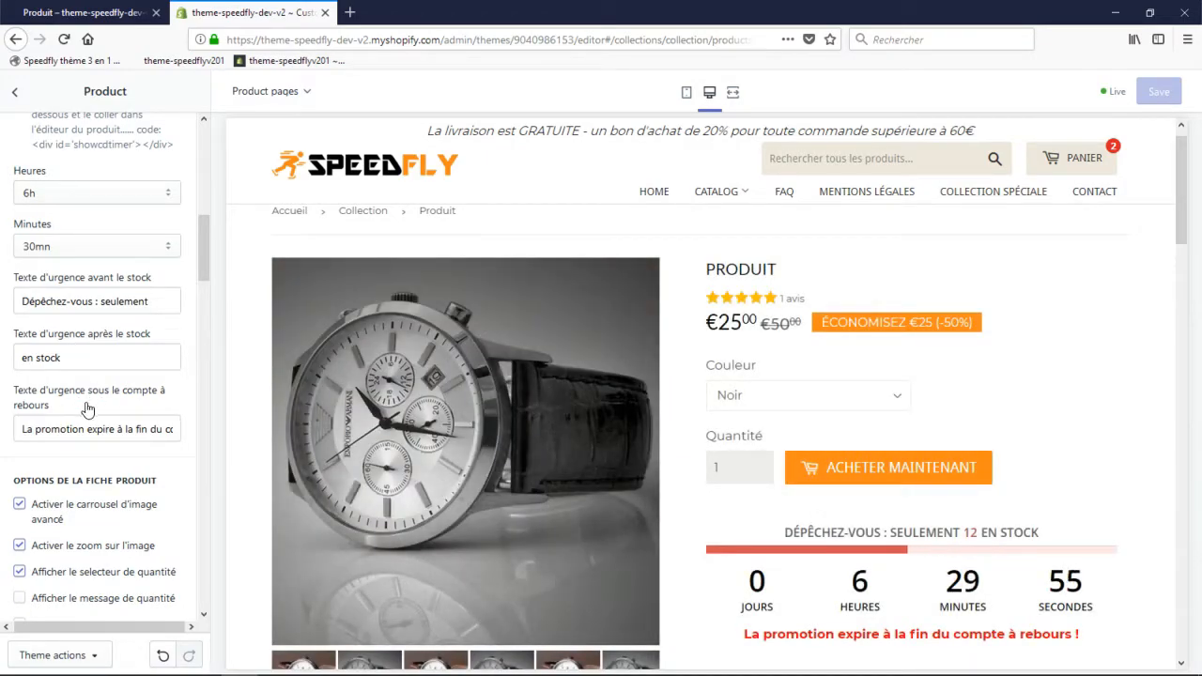
pyautogui.scroll(-2, 88, 410)
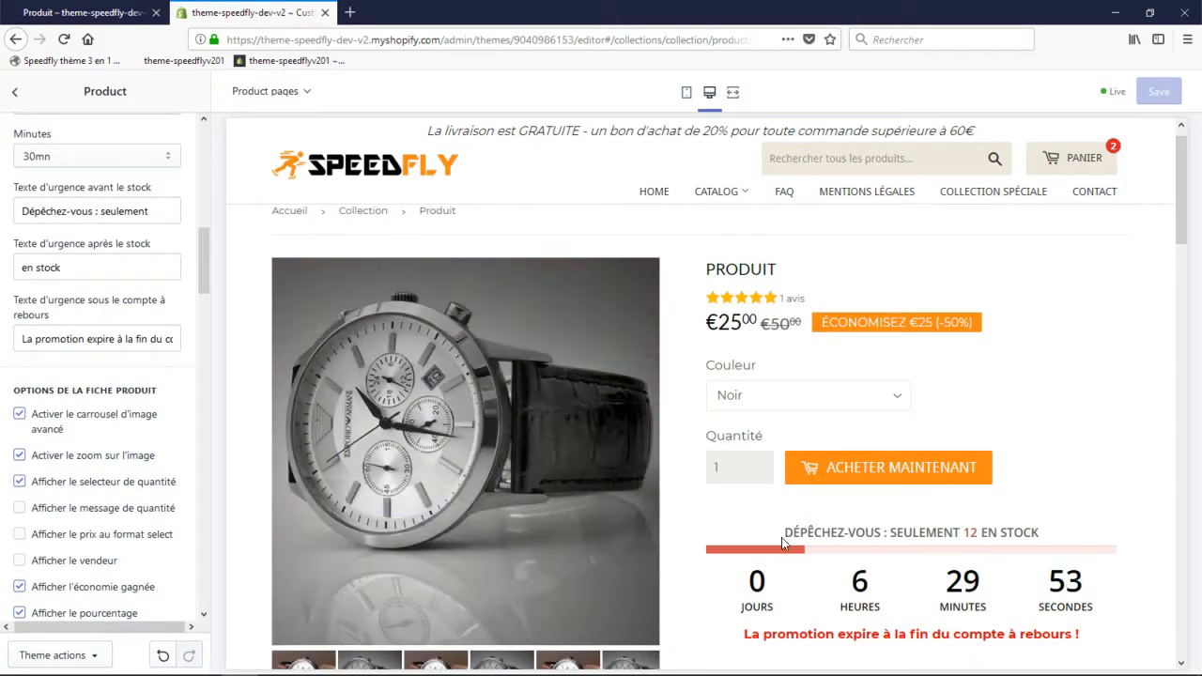
pyautogui.moveTo(791, 533); pyautogui.dragTo(1007, 533)
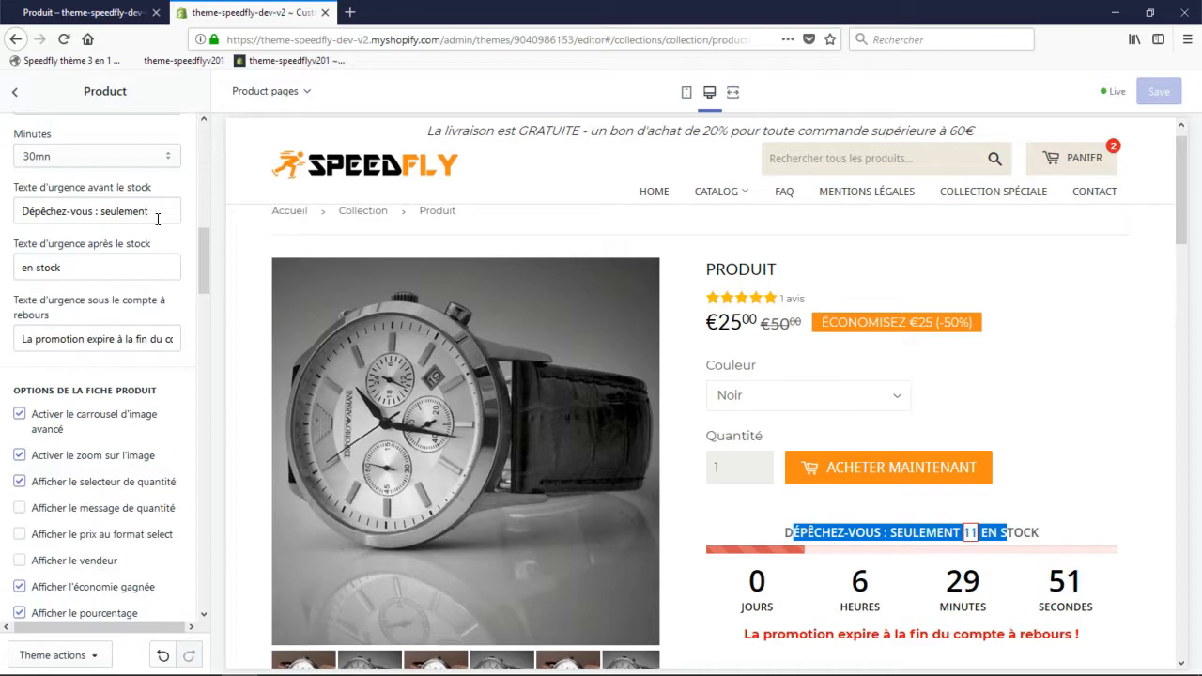
# - Append "rrrrr" to the urgency text before the stock number, save the theme, and reload the storefront's Produit page
pyautogui.click(150, 219)
pyautogui.write('rrrrr')
pyautogui.click(1169, 98)
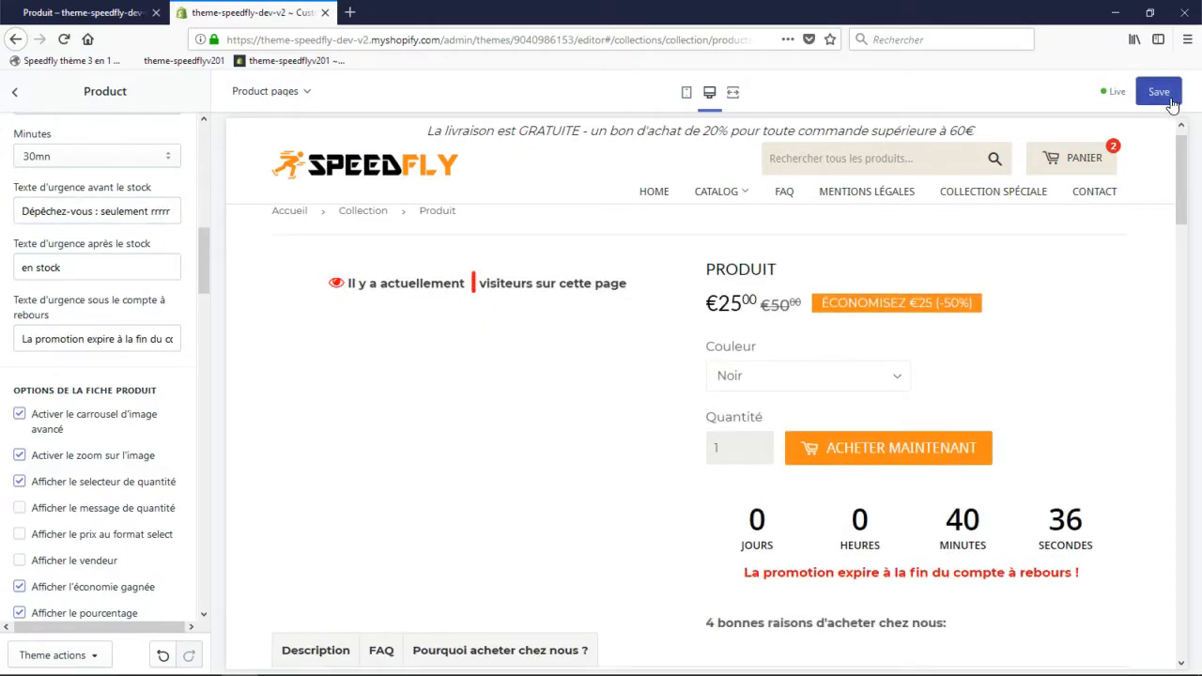
pyautogui.click(119, 9)
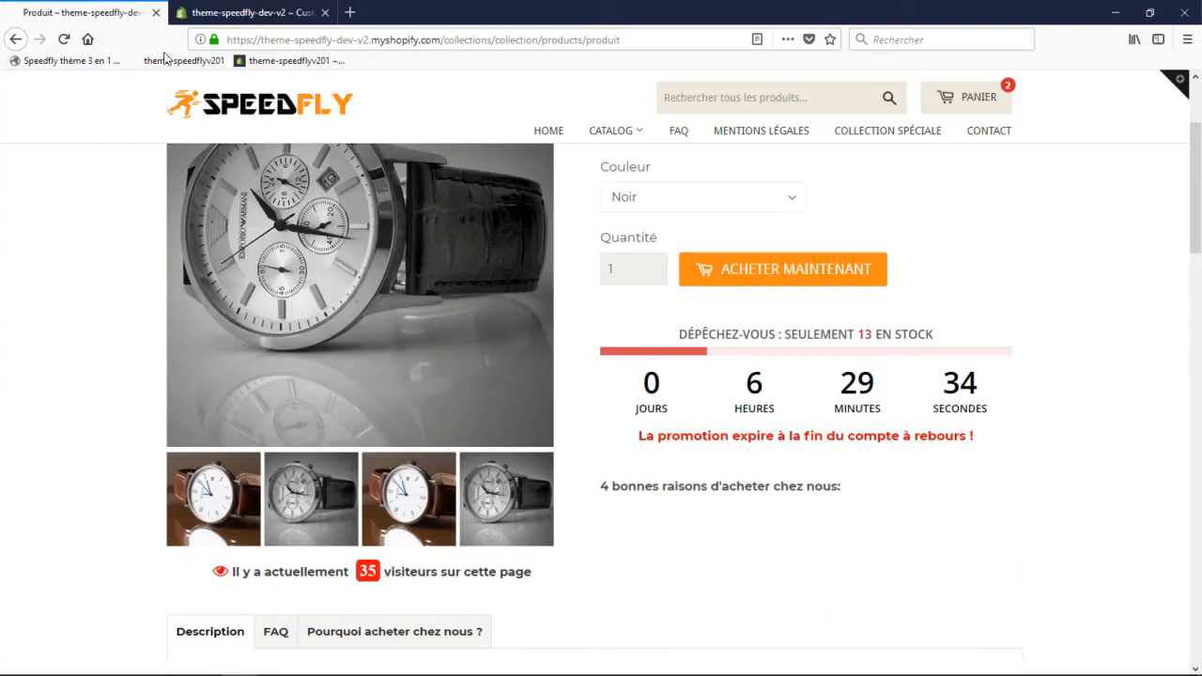
pyautogui.press('F5')
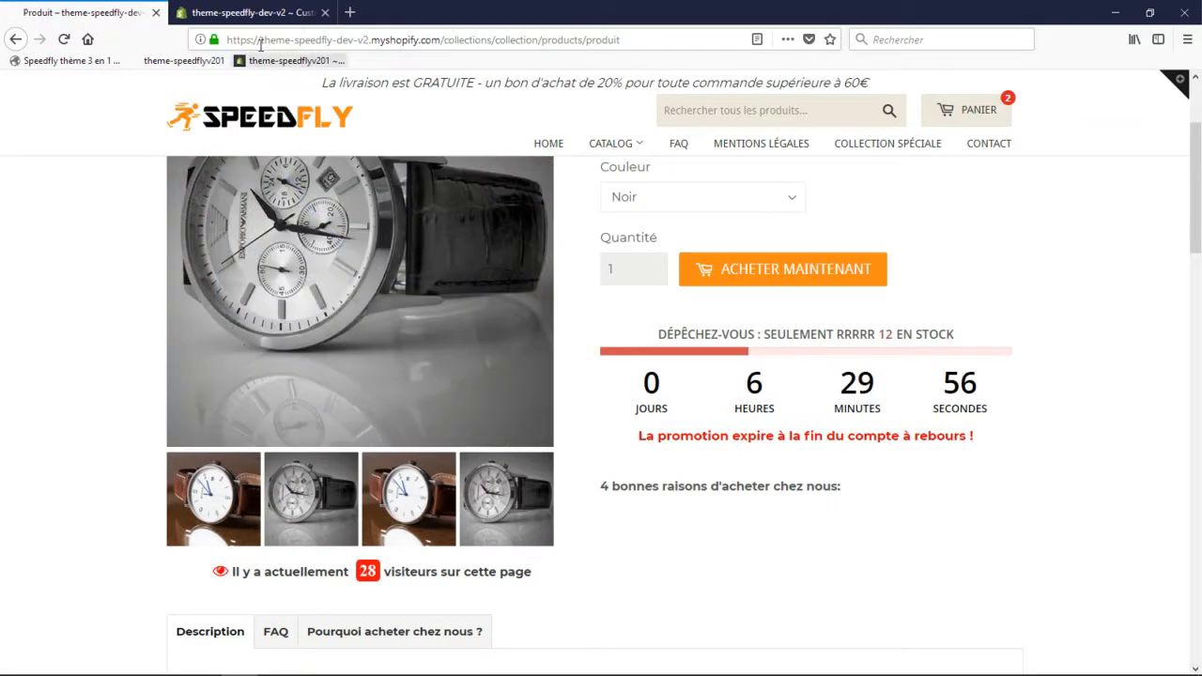
# - Restore the urgency text before the stock number to "Dépêchez-vous : seulement" in the theme editor and save
pyautogui.click(249, 13)
pyautogui.click(155, 212)
pyautogui.doubleClick(154, 211)
pyautogui.press('BackSpace')
pyautogui.click(68, 274)
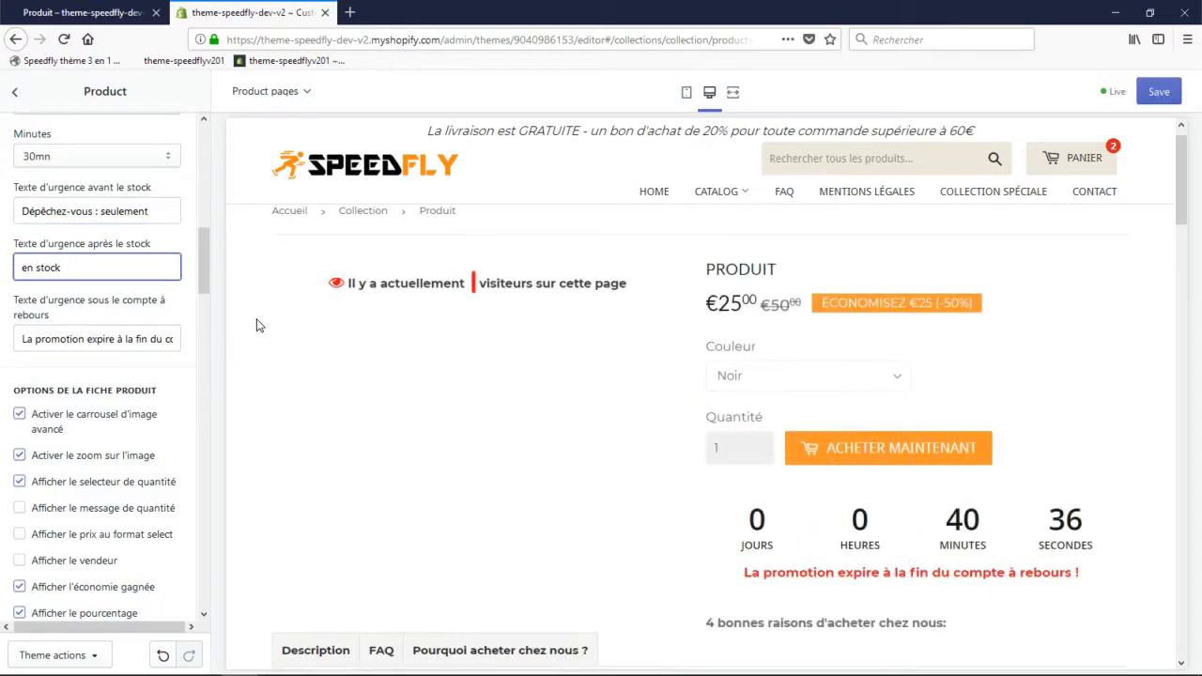
pyautogui.click(1144, 98)
# - Match the settings for the urgency text after the stock and below the countdown with their wording in the product preview
pyautogui.moveTo(749, 209)
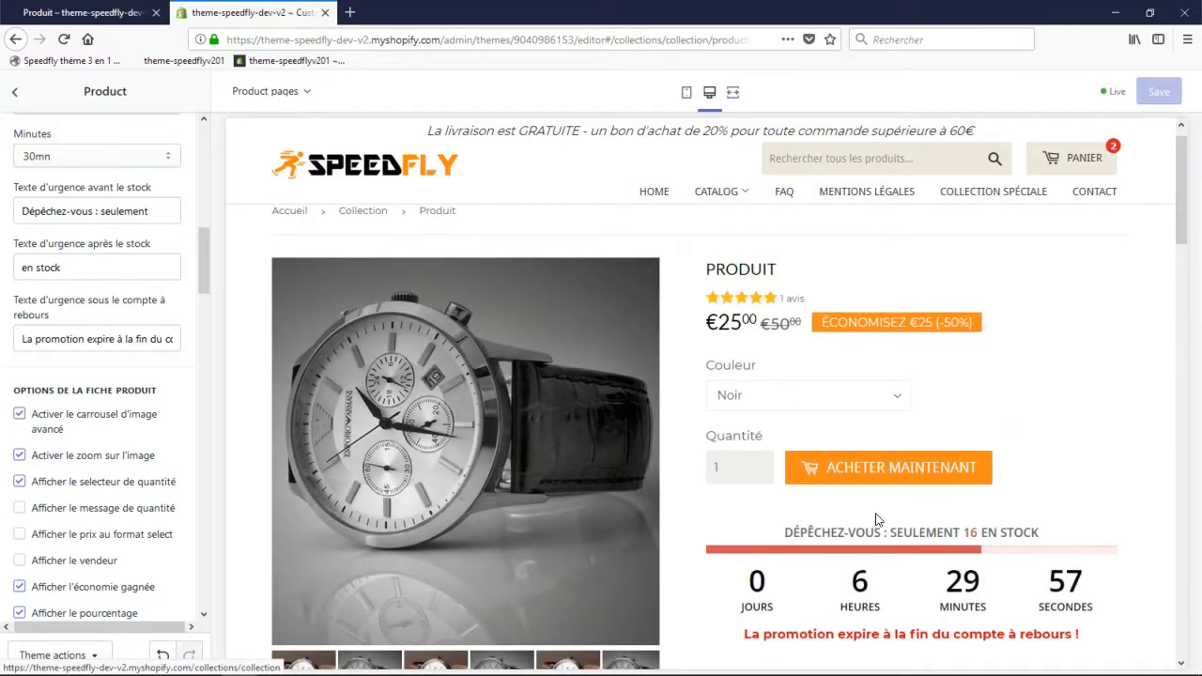
pyautogui.moveTo(1028, 526); pyautogui.dragTo(1044, 532)
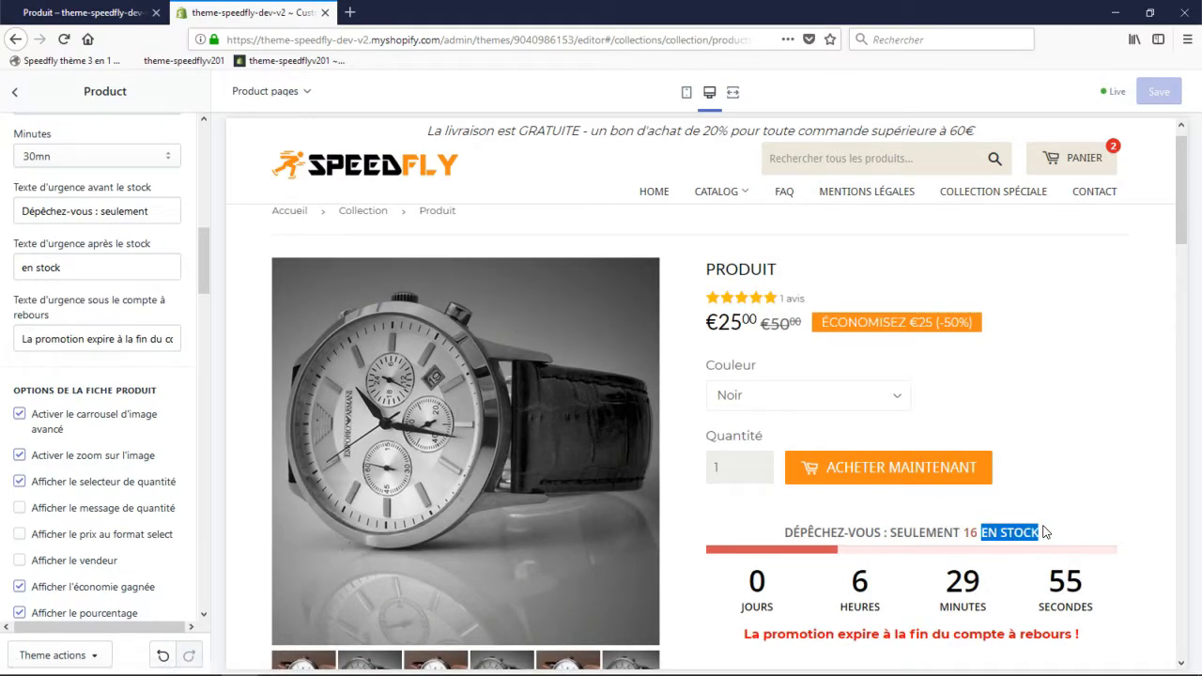
pyautogui.click(1084, 507)
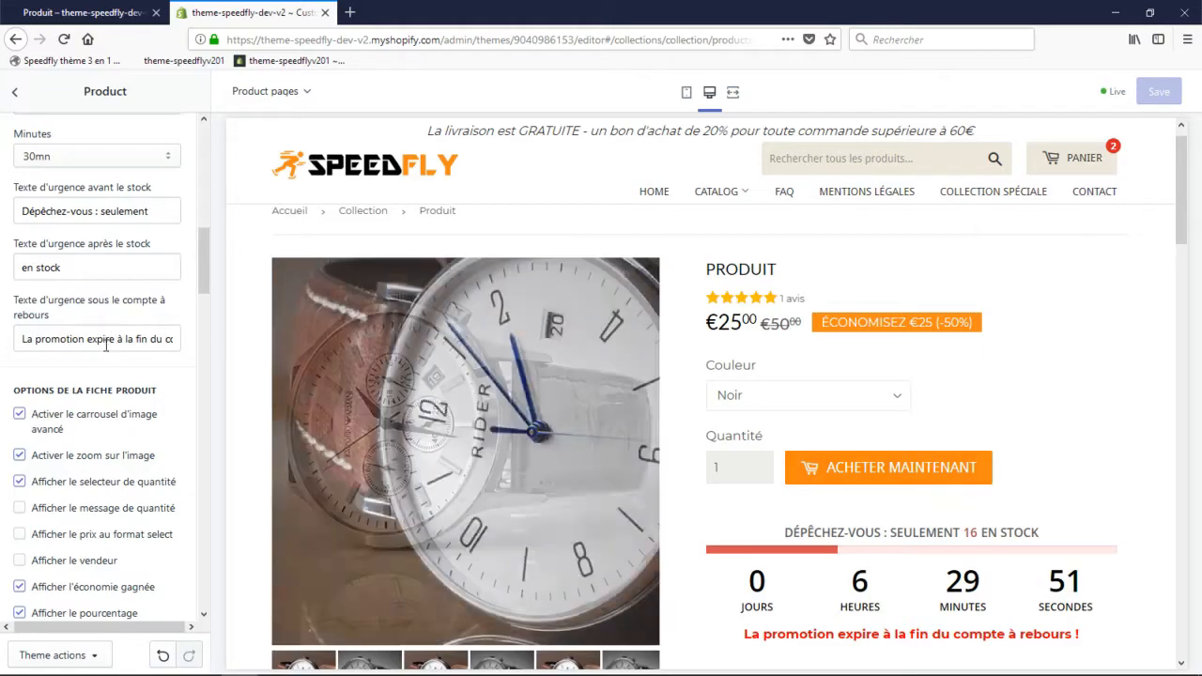
pyautogui.click(67, 340)
pyautogui.scroll(-2, 863, 460)
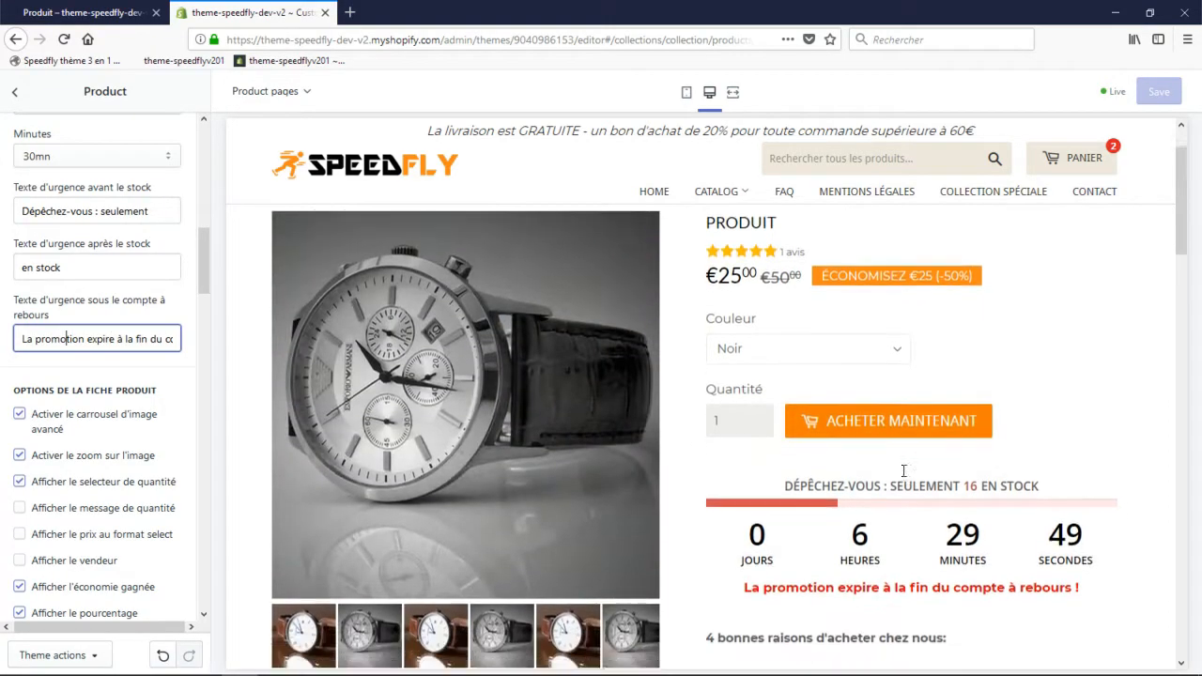
pyautogui.moveTo(745, 555); pyautogui.dragTo(1080, 551)
pyautogui.click(113, 344)
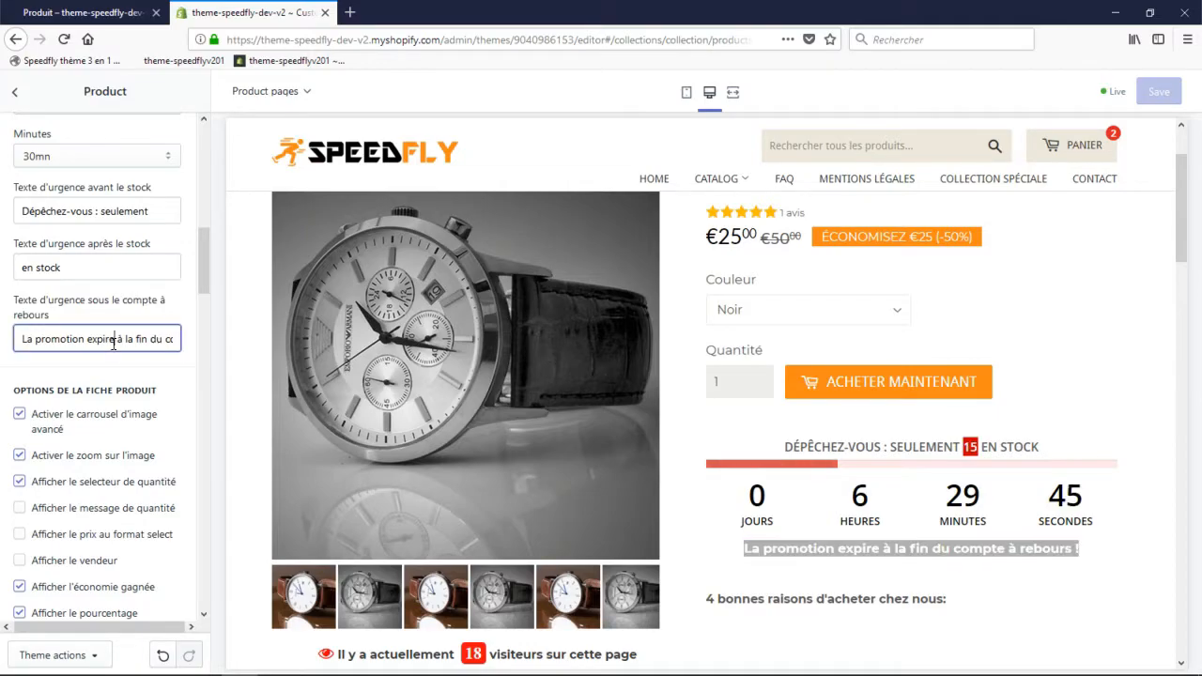
pyautogui.click(6, 348)
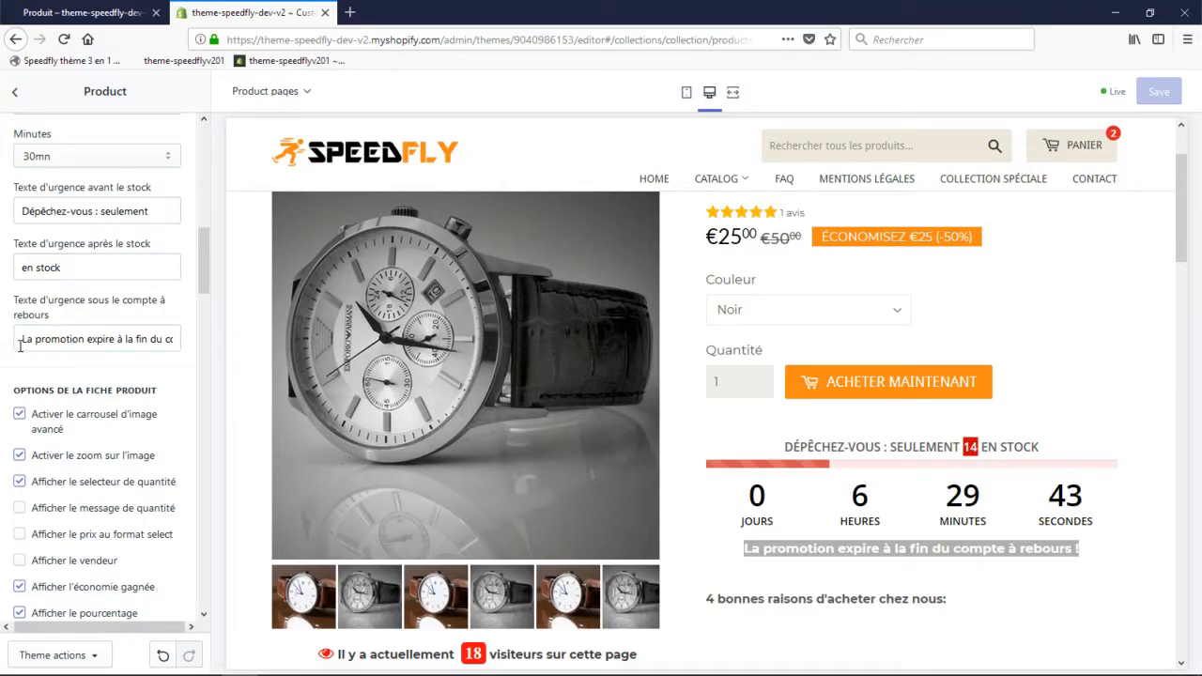
# - Review the countdown settings, go to the product page options, and browse the main product images in the preview's carousel
pyautogui.scroll(-1, 19, 346)
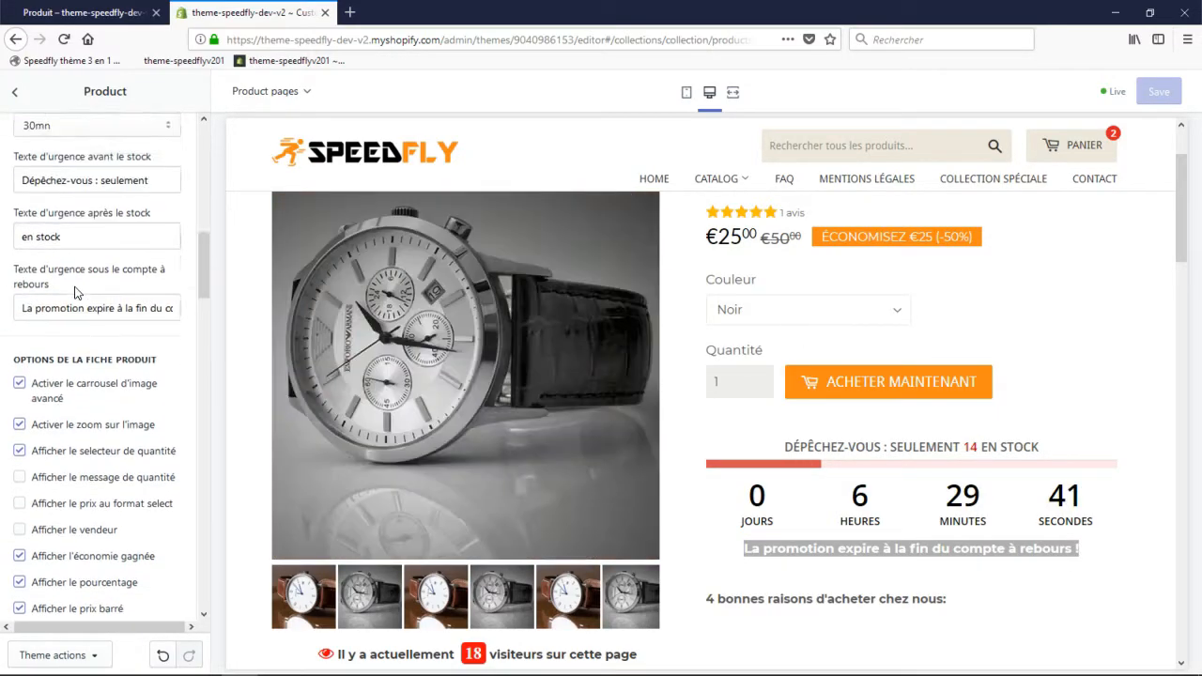
pyautogui.scroll(5, 77, 293)
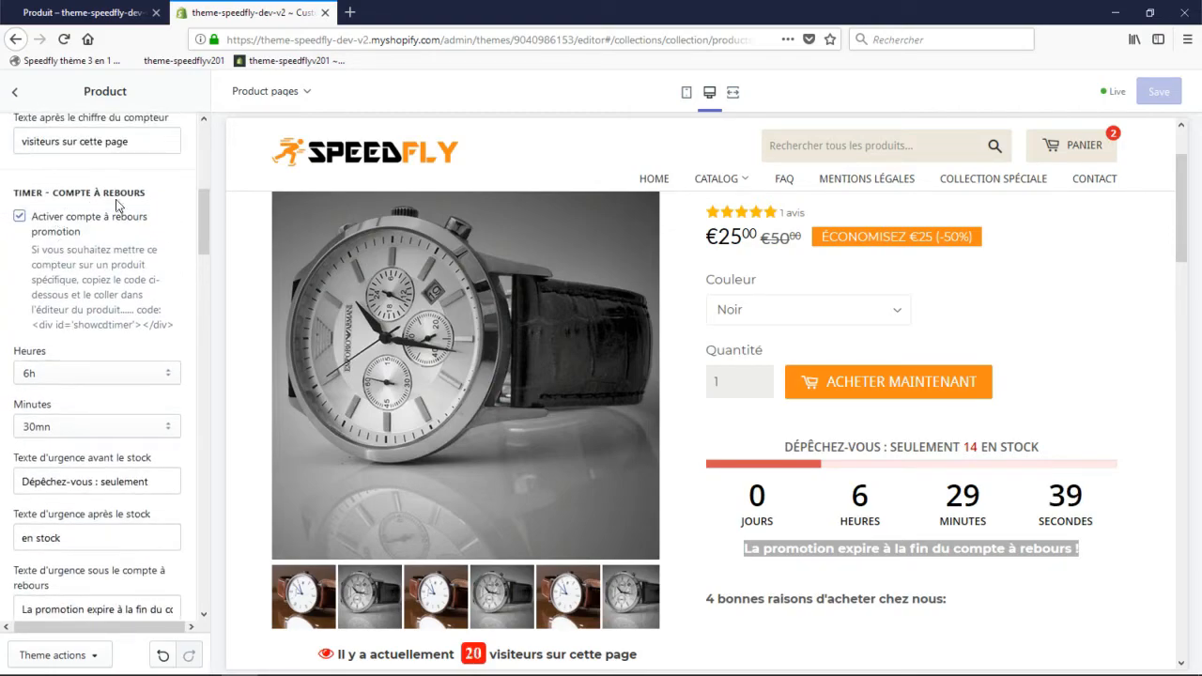
pyautogui.scroll(-7, 119, 273)
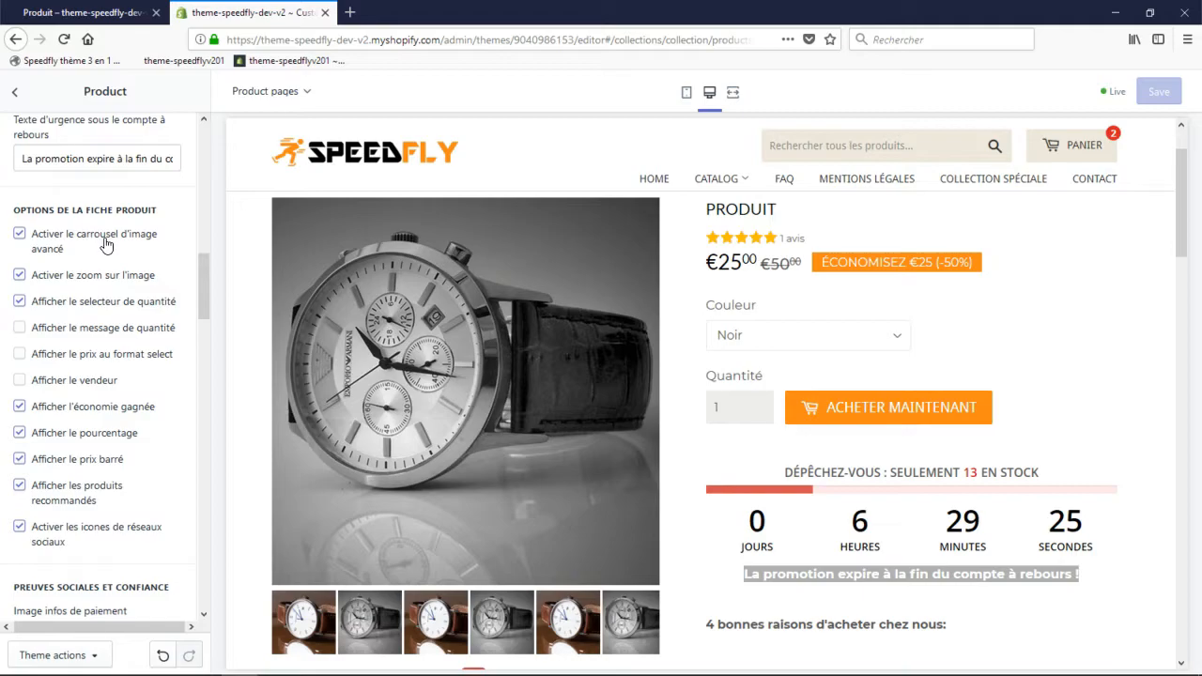
pyautogui.click(639, 395)
pyautogui.click(641, 396)
pyautogui.click(641, 396)
pyautogui.click(641, 397)
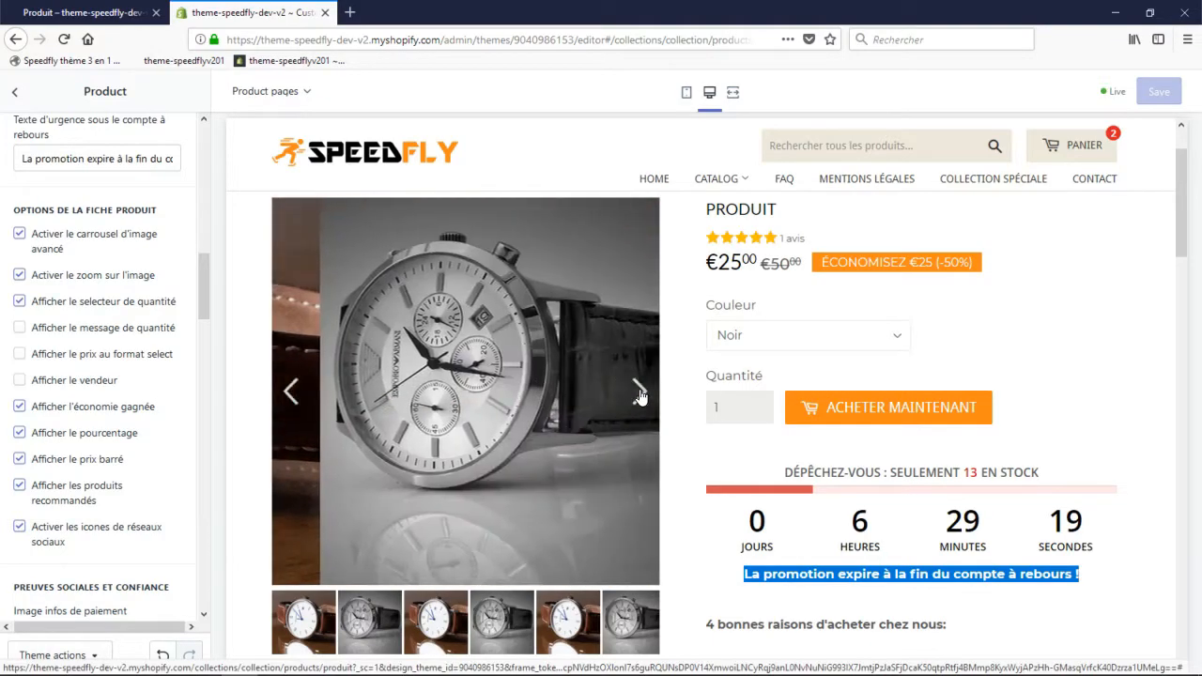
# - Browse the carousel's thumbnail strip in the preview and display different product images from it
pyautogui.click(644, 627)
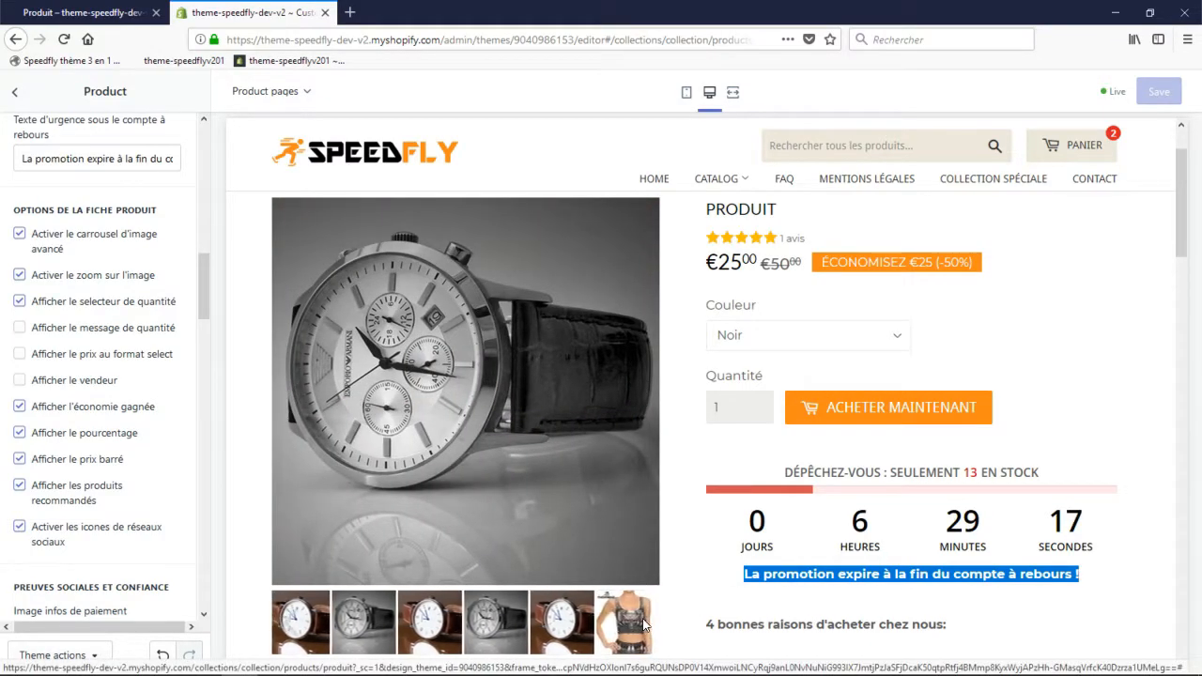
pyautogui.click(482, 620)
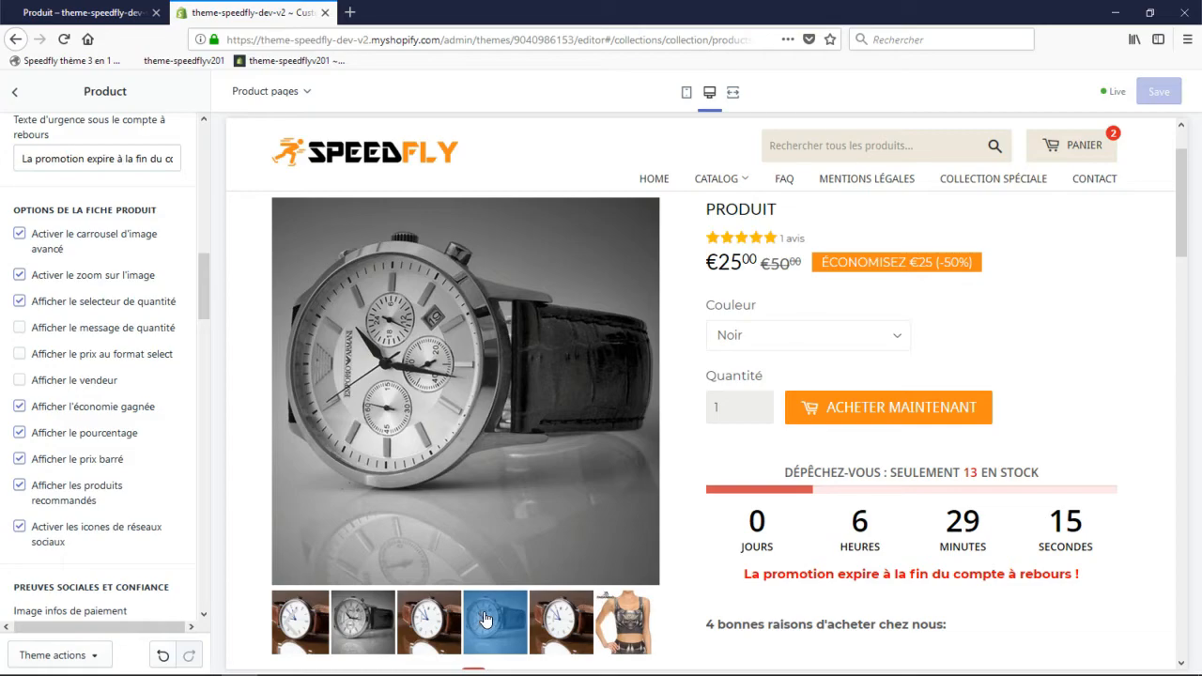
pyautogui.click(426, 624)
pyautogui.click(434, 637)
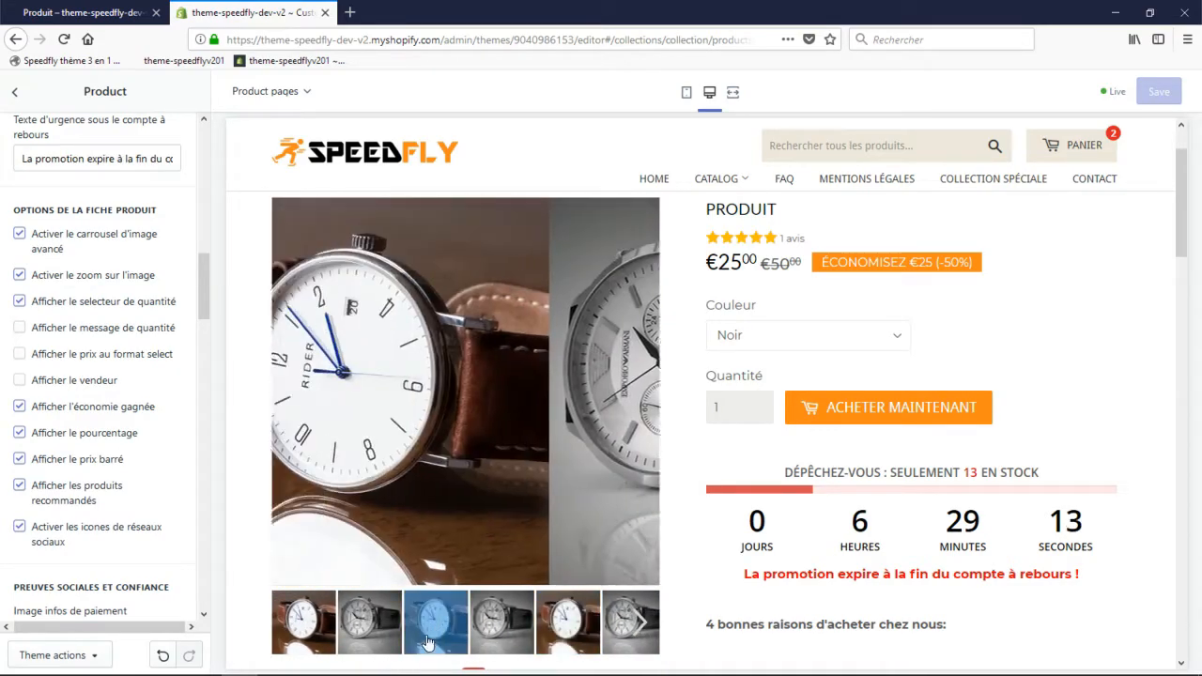
pyautogui.click(379, 623)
pyautogui.click(642, 623)
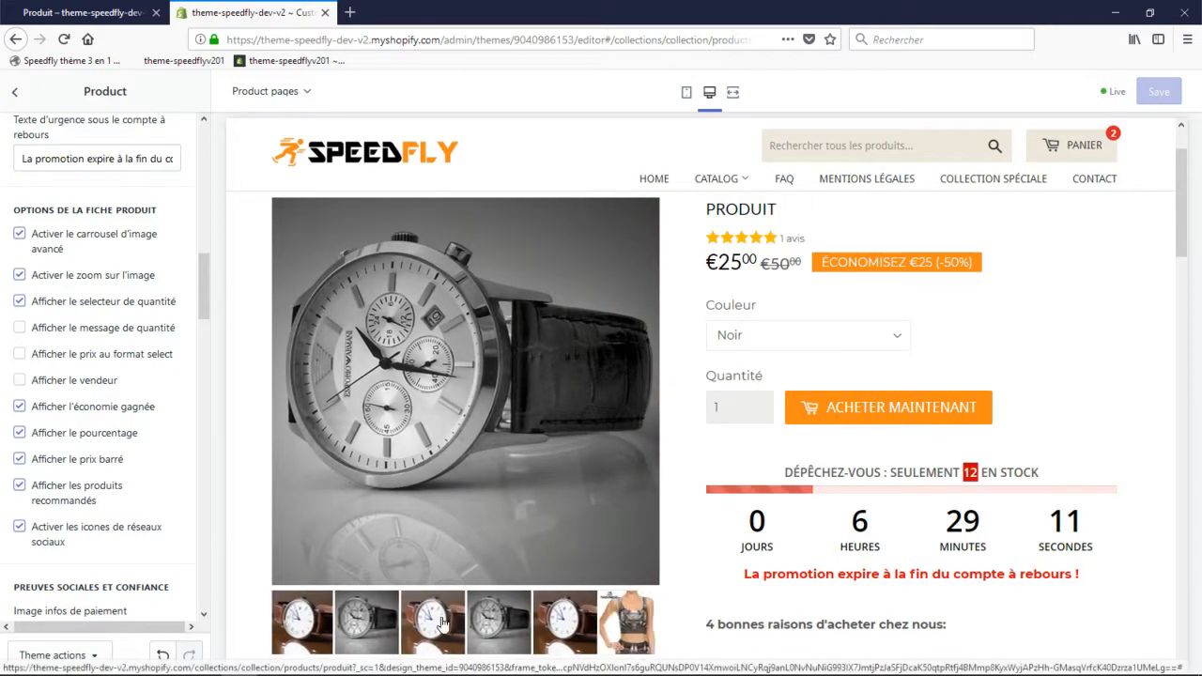
pyautogui.click(517, 624)
pyautogui.click(510, 623)
pyautogui.click(448, 624)
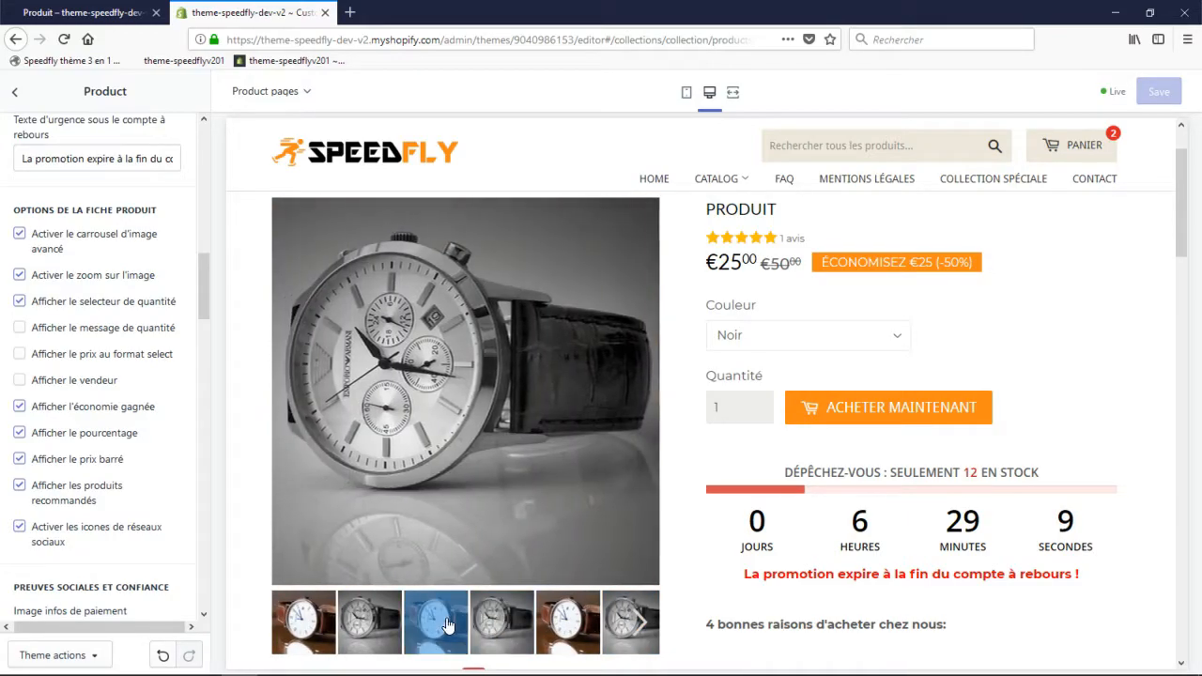
pyautogui.click(379, 624)
pyautogui.click(508, 626)
pyautogui.click(570, 628)
pyautogui.click(617, 626)
pyautogui.click(436, 623)
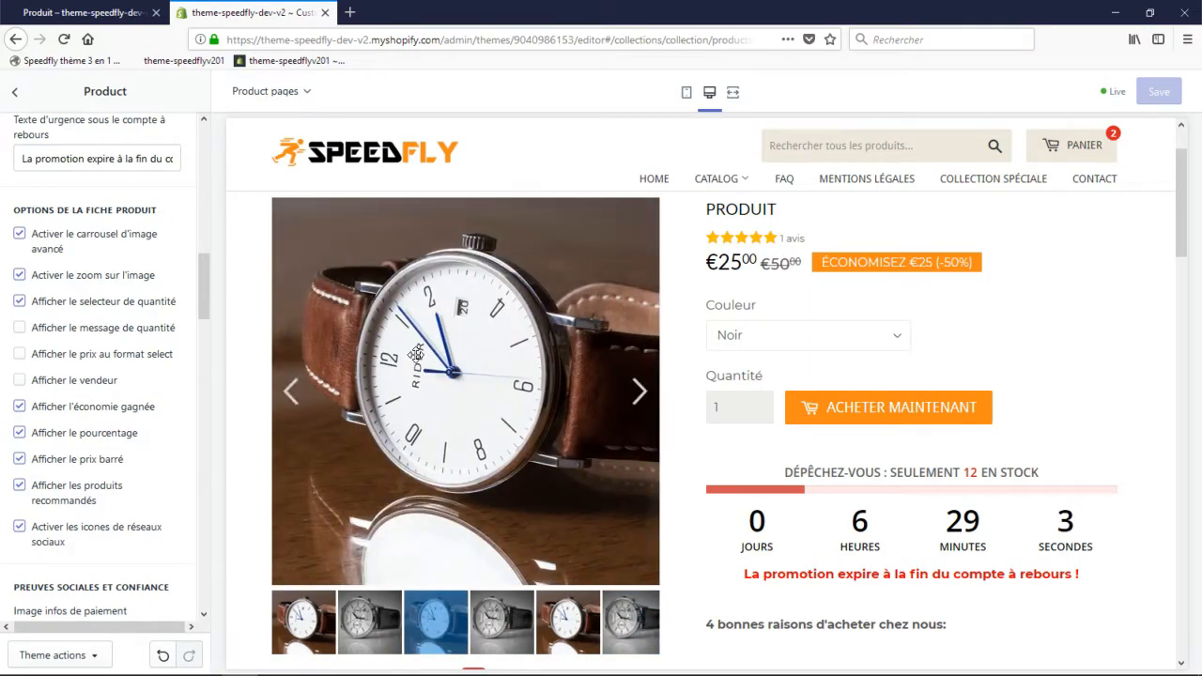
# - Disable the advanced image carousel and examine the main image and thumbnail layout in the product preview without it
pyautogui.click(62, 242)
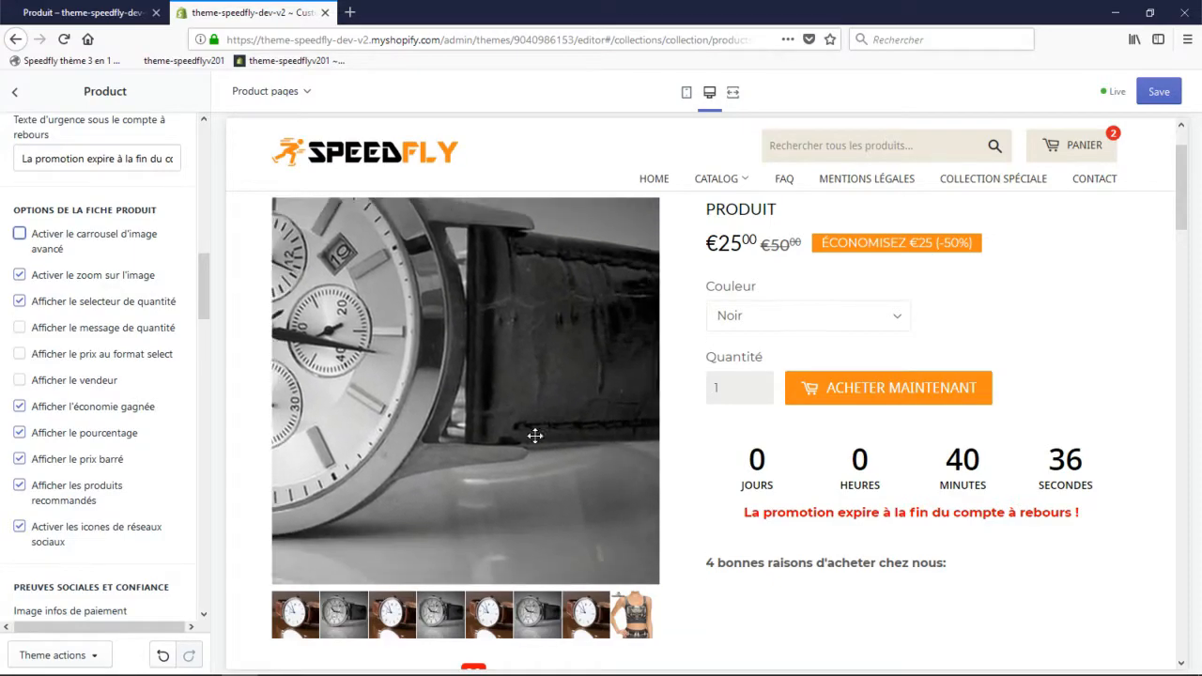
pyautogui.click(415, 623)
pyautogui.scroll(-2, 313, 449)
pyautogui.scroll(2, 315, 447)
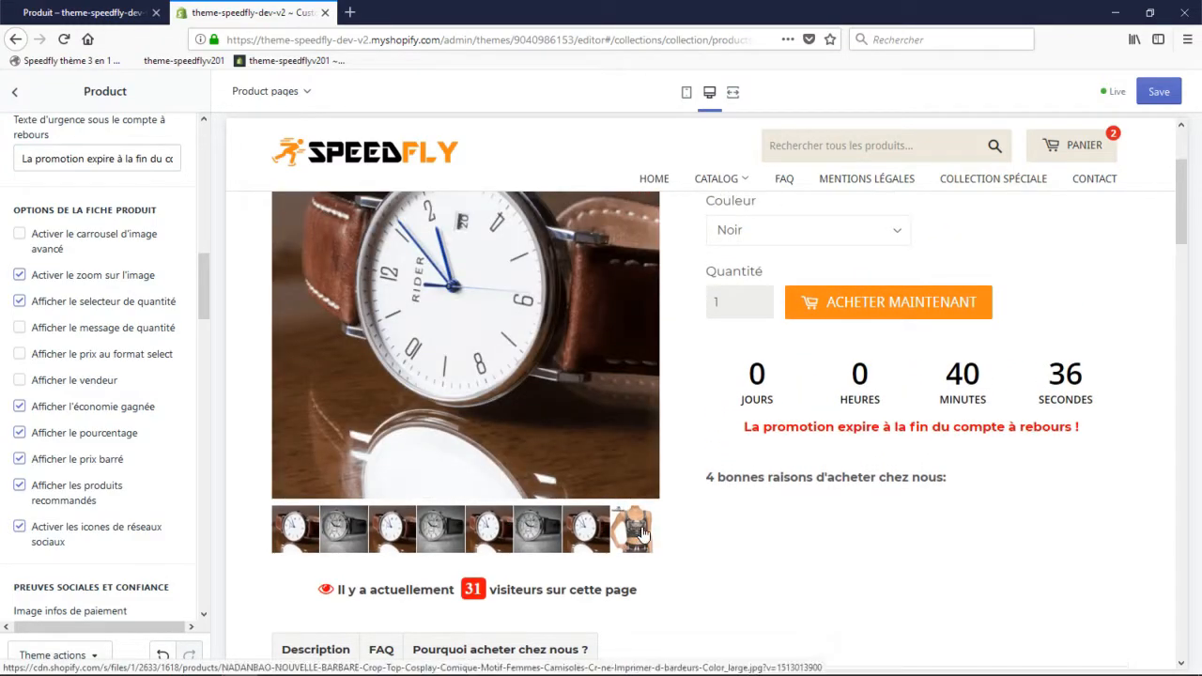
pyautogui.scroll(2, 599, 543)
pyautogui.scroll(-3, 564, 451)
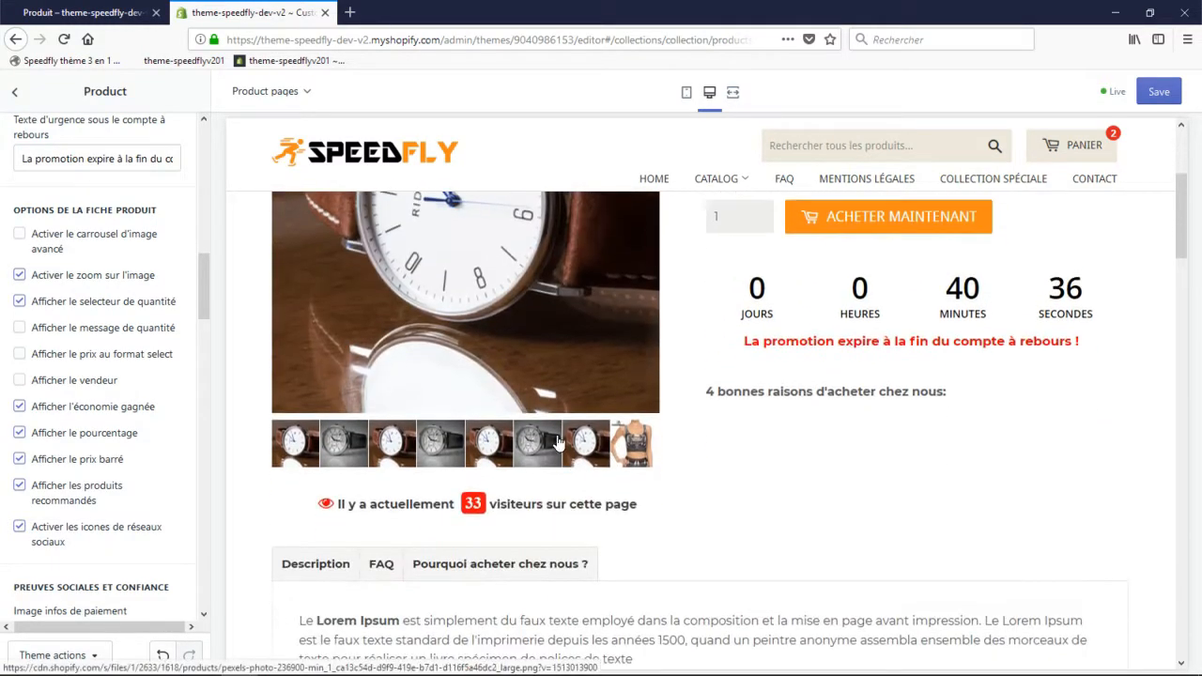
pyautogui.scroll(3, 550, 456)
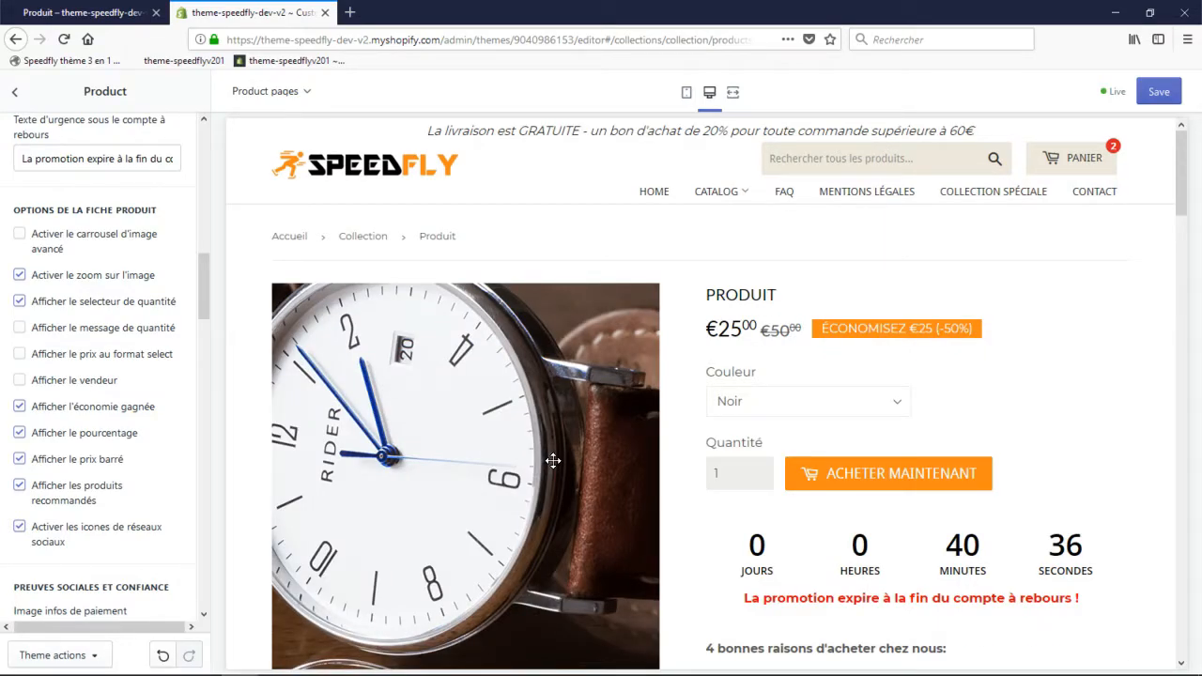
pyautogui.scroll(-2, 552, 460)
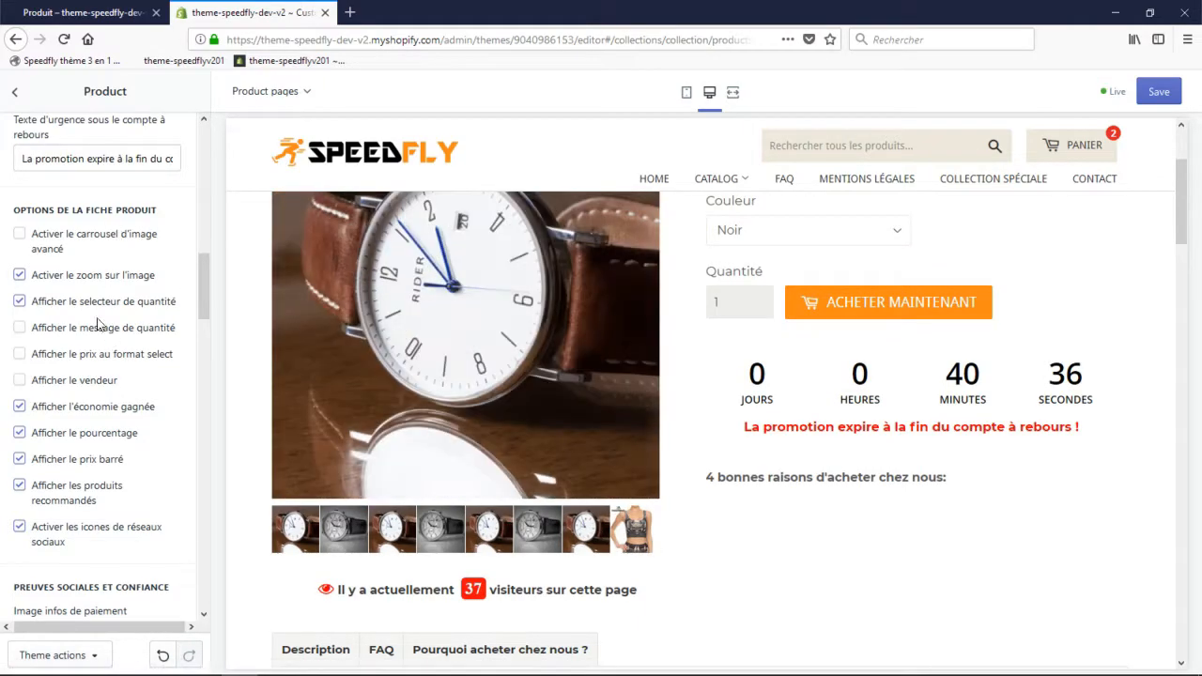
# - Enable the advanced image carousel again, save the theme, and reload the storefront's Produit page
pyautogui.click(53, 246)
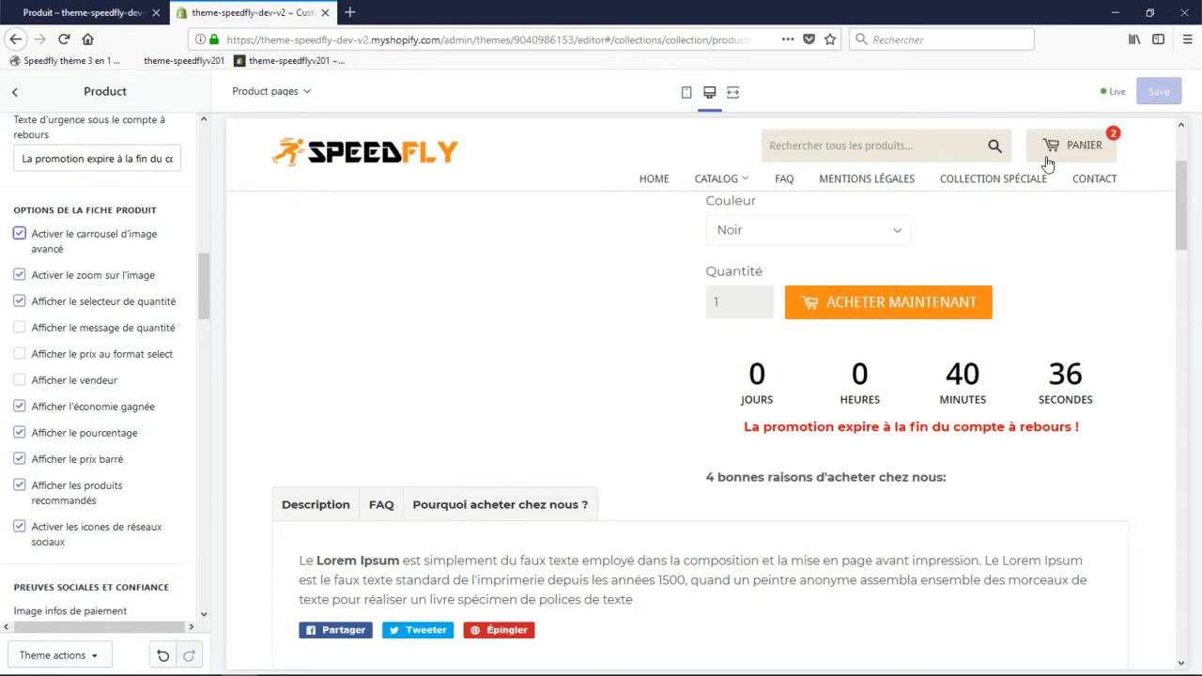
pyautogui.click(83, 12)
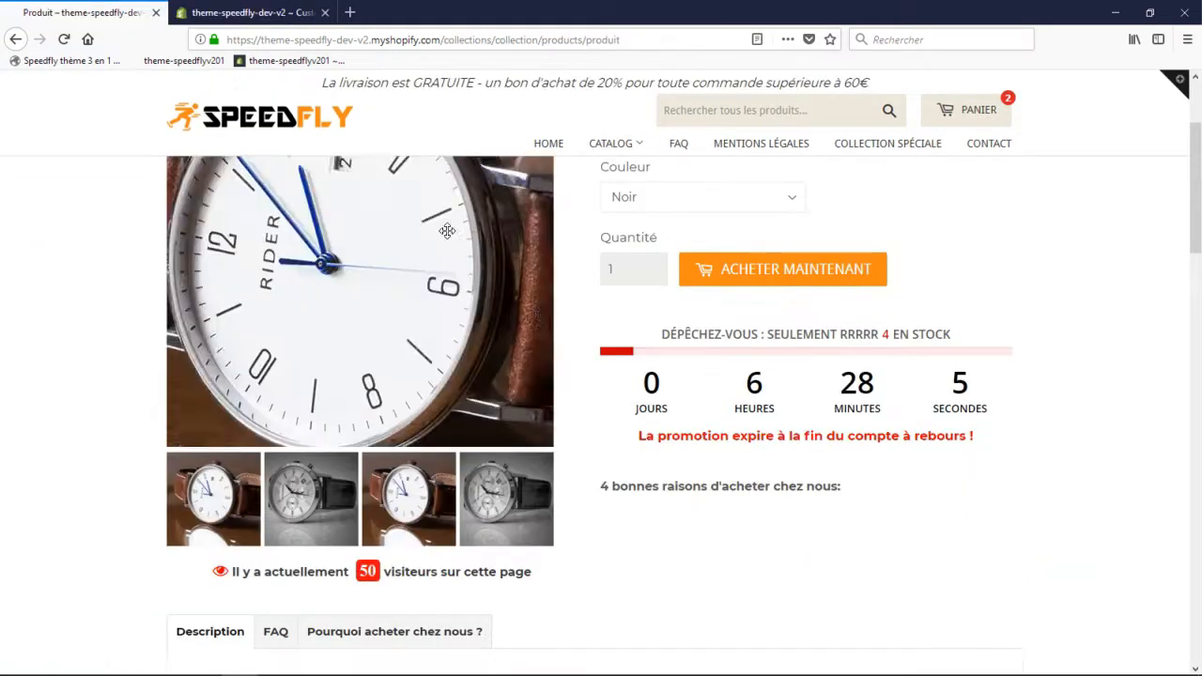
pyautogui.press('F5')
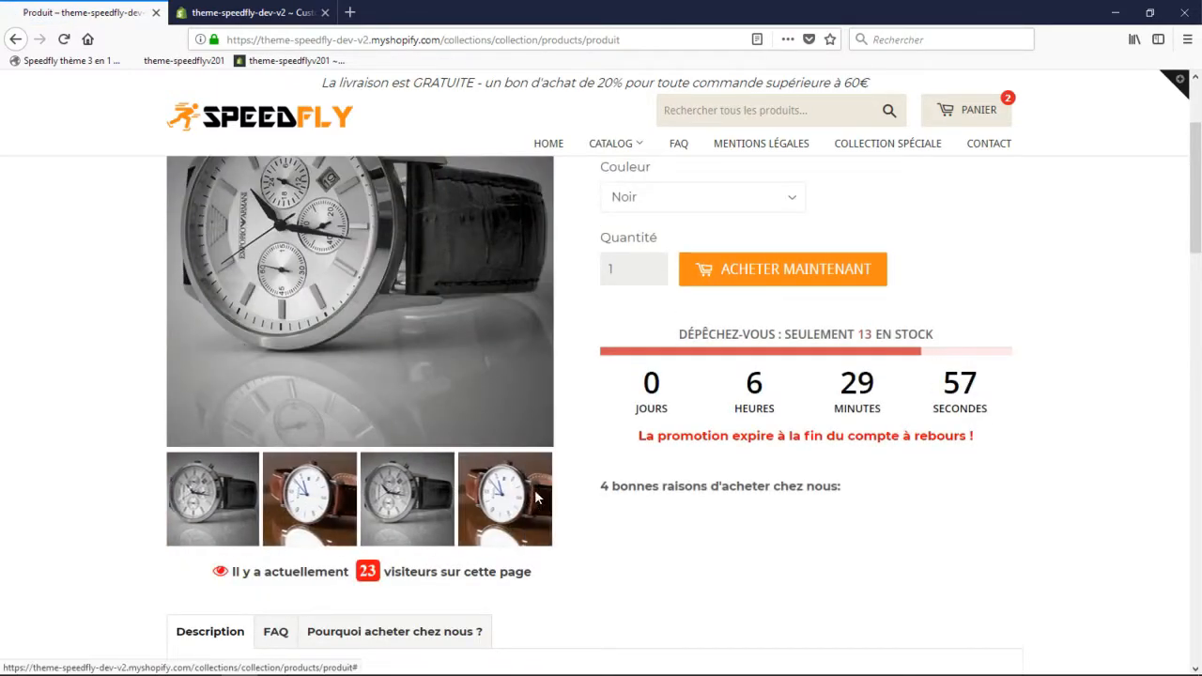
# - Move back and forth through the product thumbnails in the storefront's carousel and return to the theme editor
pyautogui.click(179, 507)
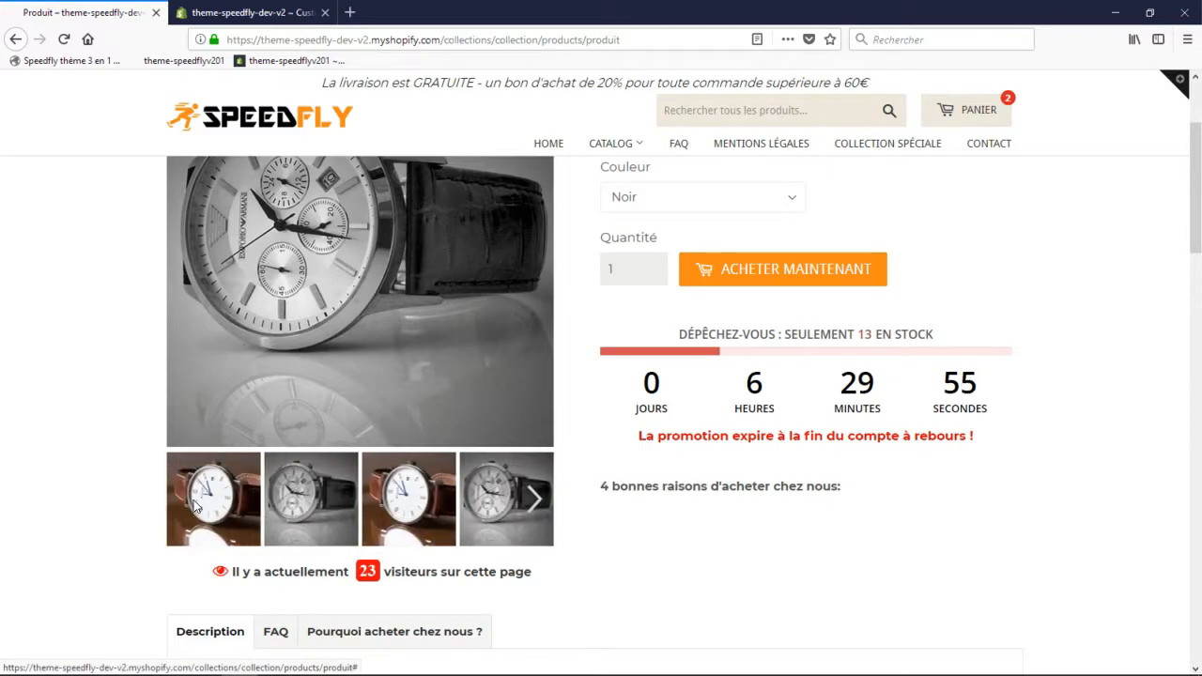
pyautogui.click(542, 506)
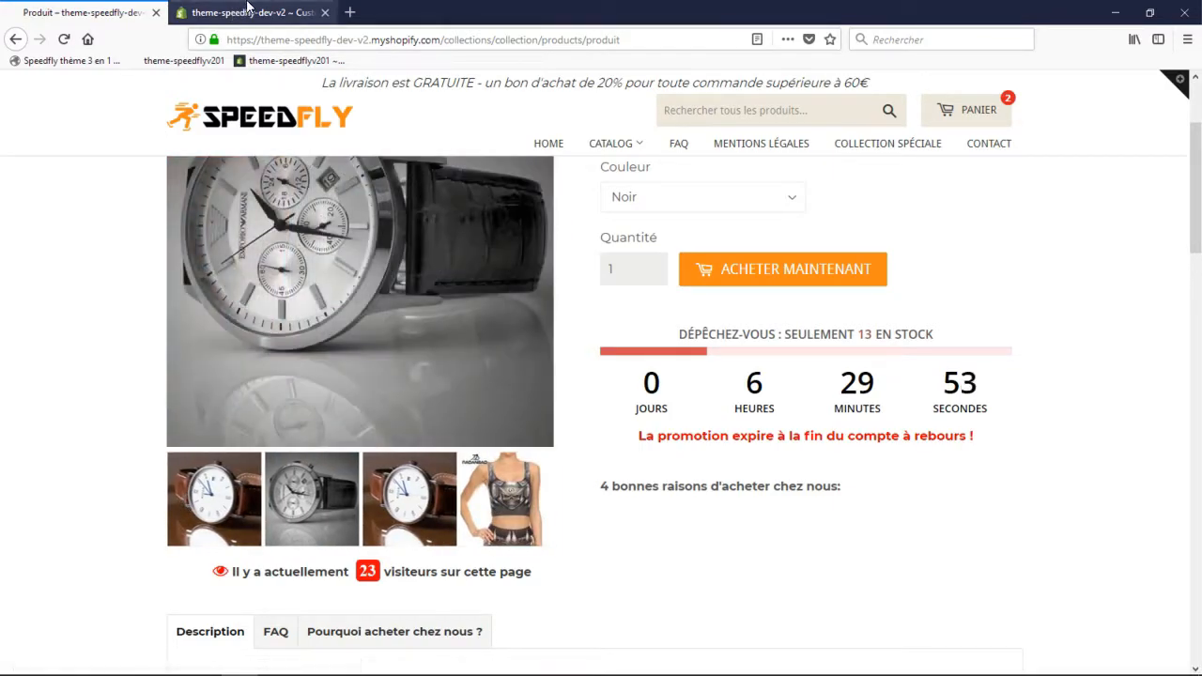
pyautogui.click(249, 12)
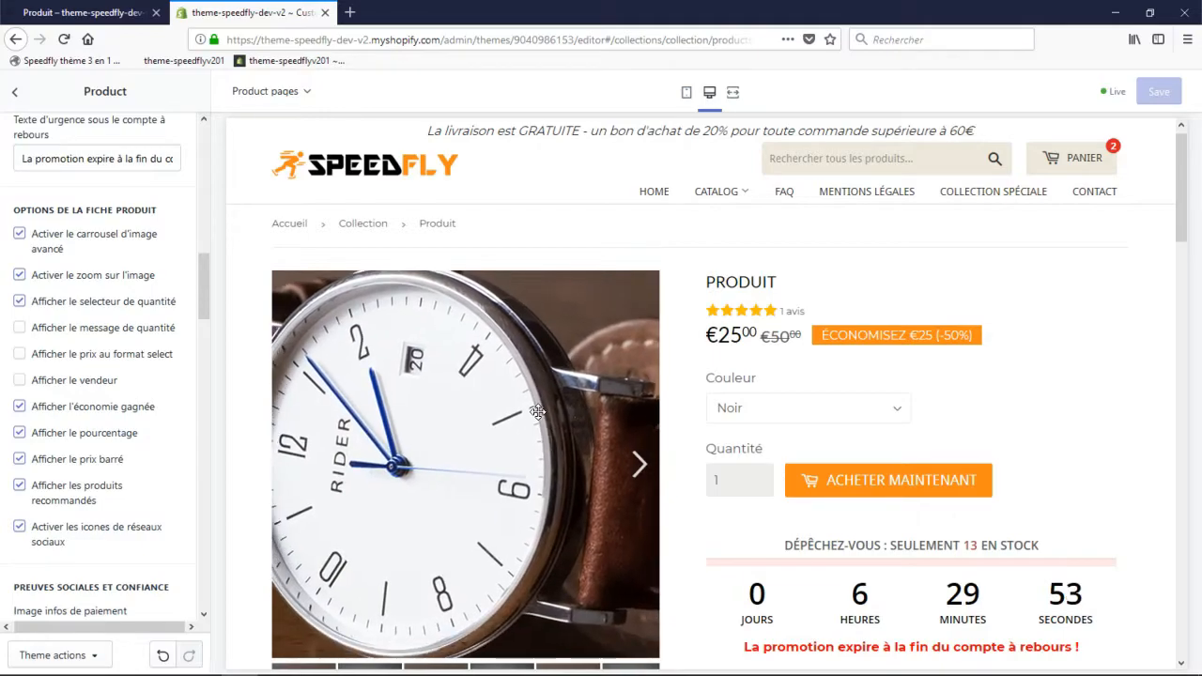
# - Disable the zoom on the product image and save the theme
pyautogui.scroll(-2, 526, 441)
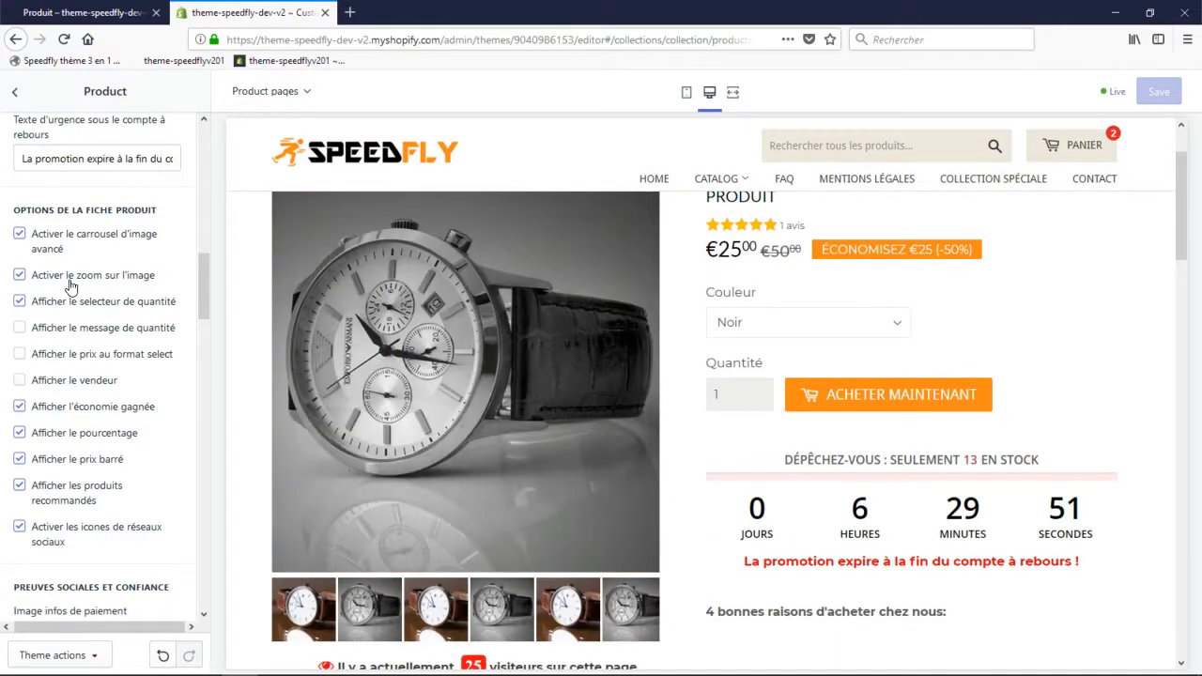
pyautogui.click(71, 277)
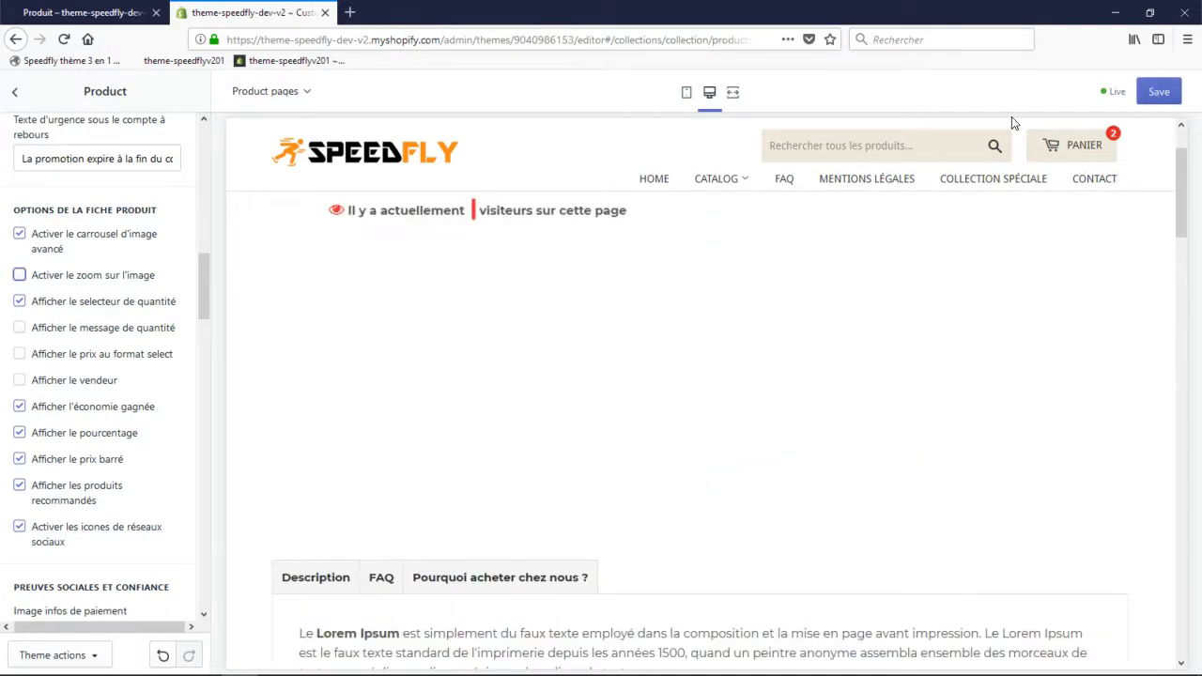
pyautogui.click(1159, 91)
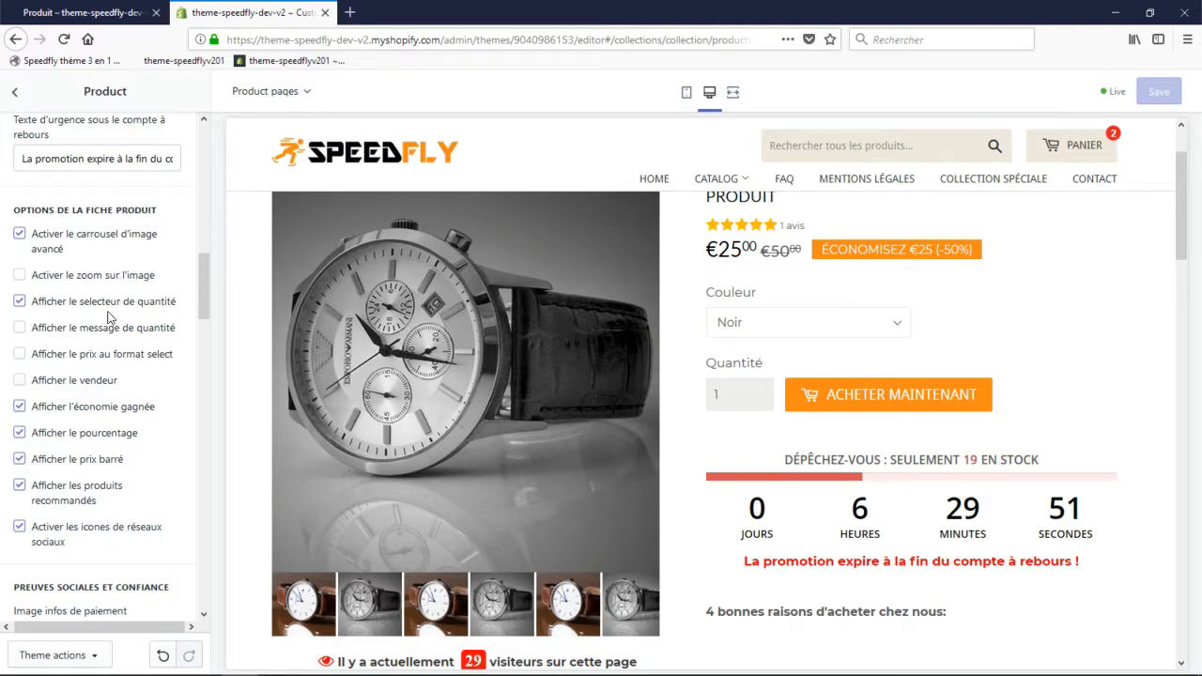
# - Hide the quantity selector on the product page, check the preview without it, and show it again
pyautogui.scroll(2, 740, 344)
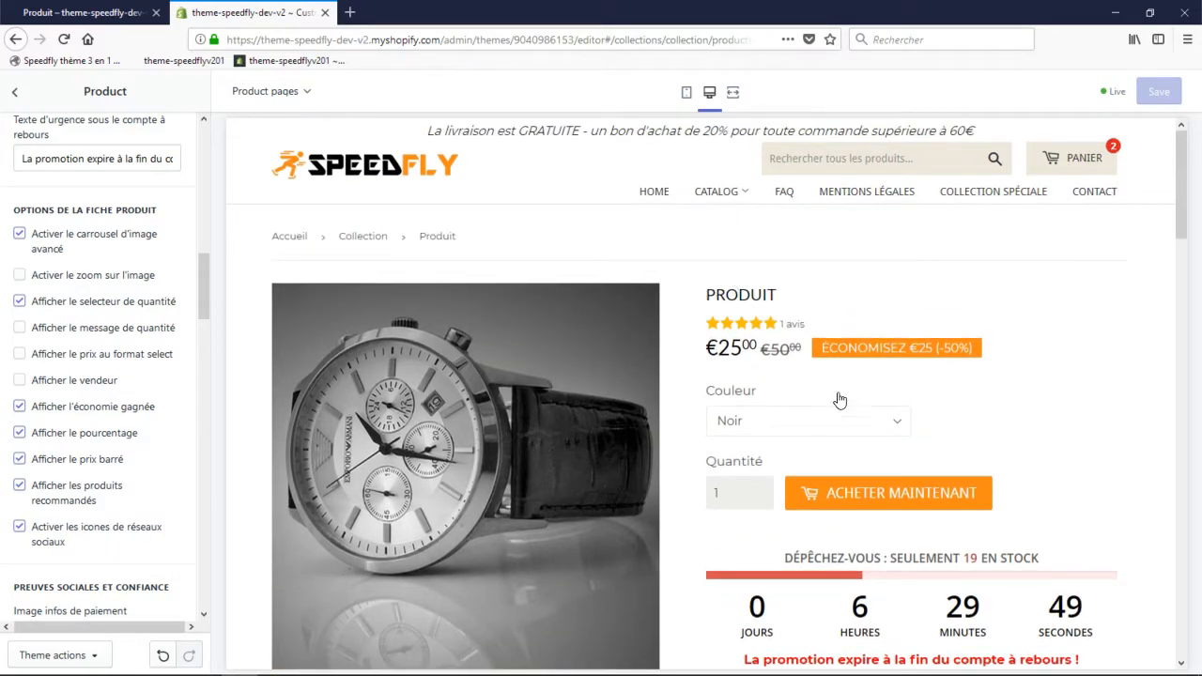
pyautogui.scroll(-1, 693, 418)
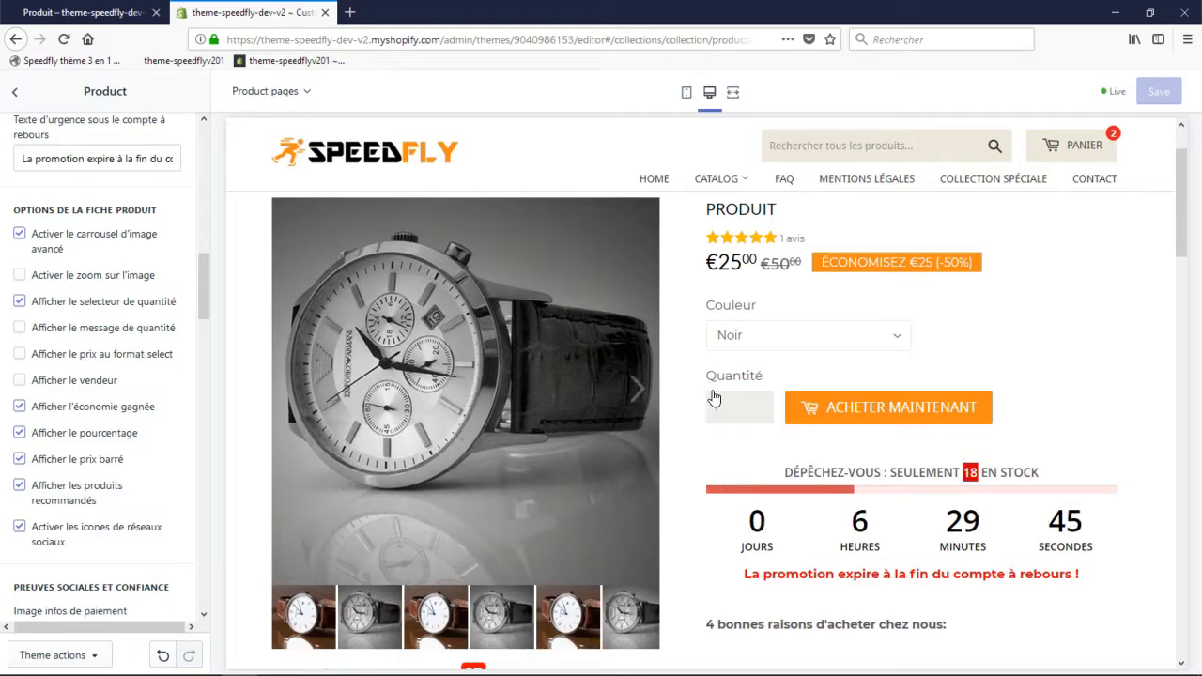
pyautogui.click(50, 308)
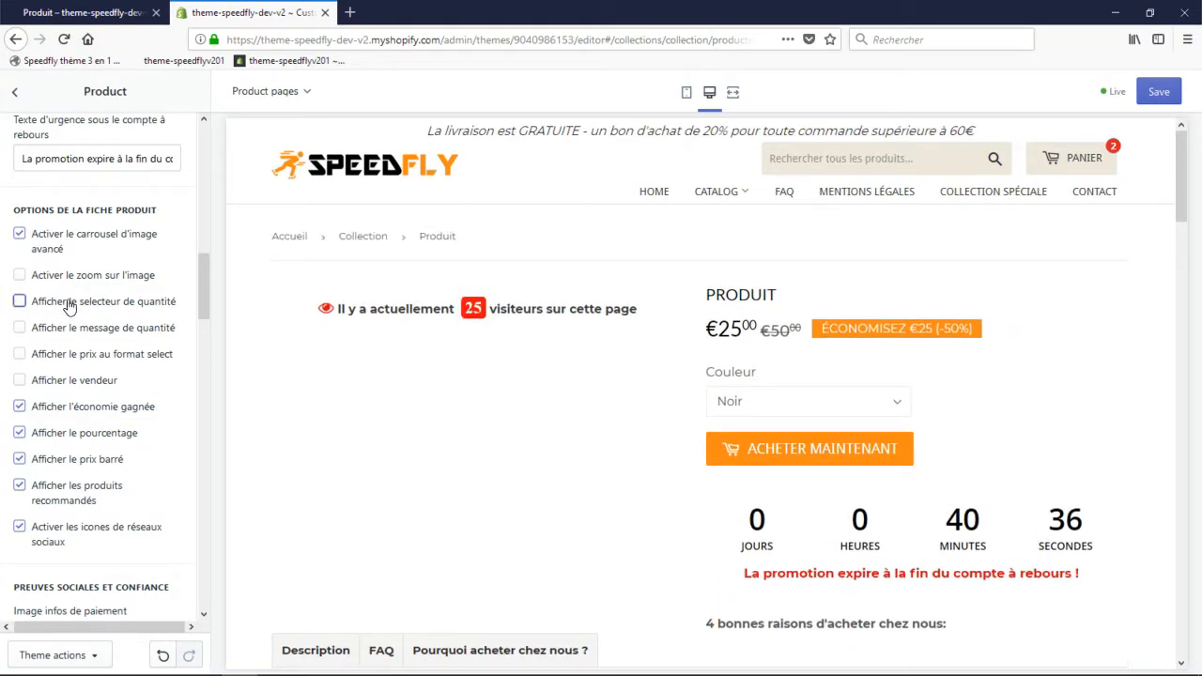
pyautogui.click(70, 306)
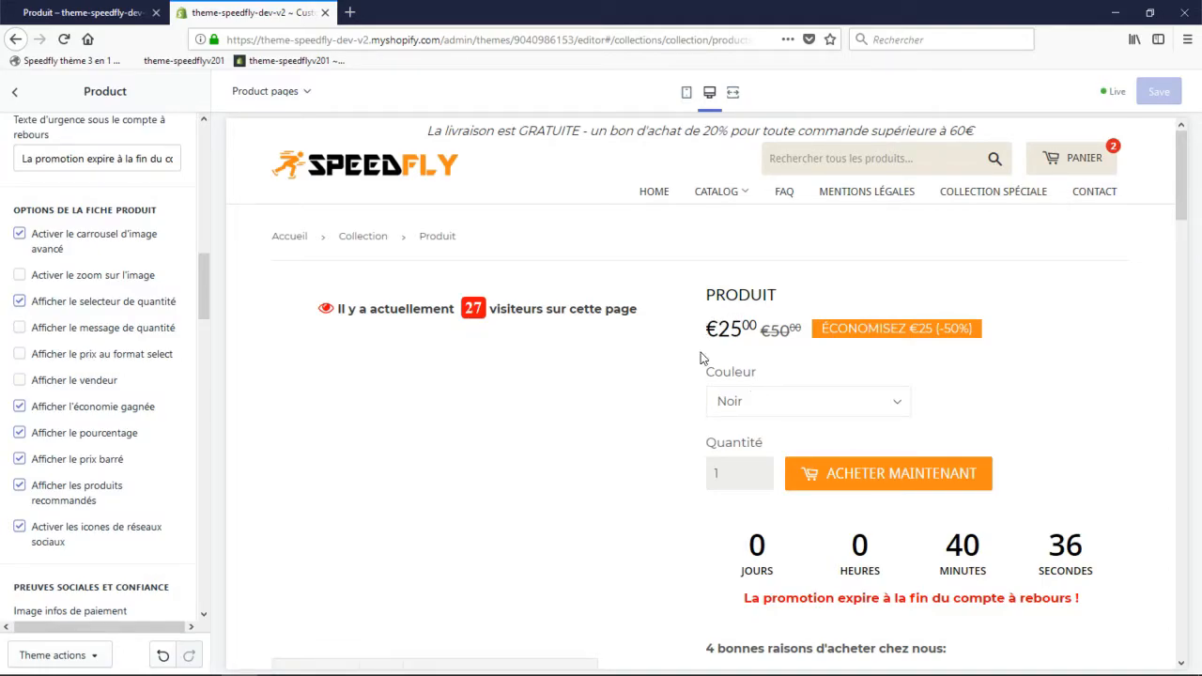
# - Check the second purchase form in the preview's description, enable the image zoom again, and save the theme
pyautogui.scroll(-10, 574, 489)
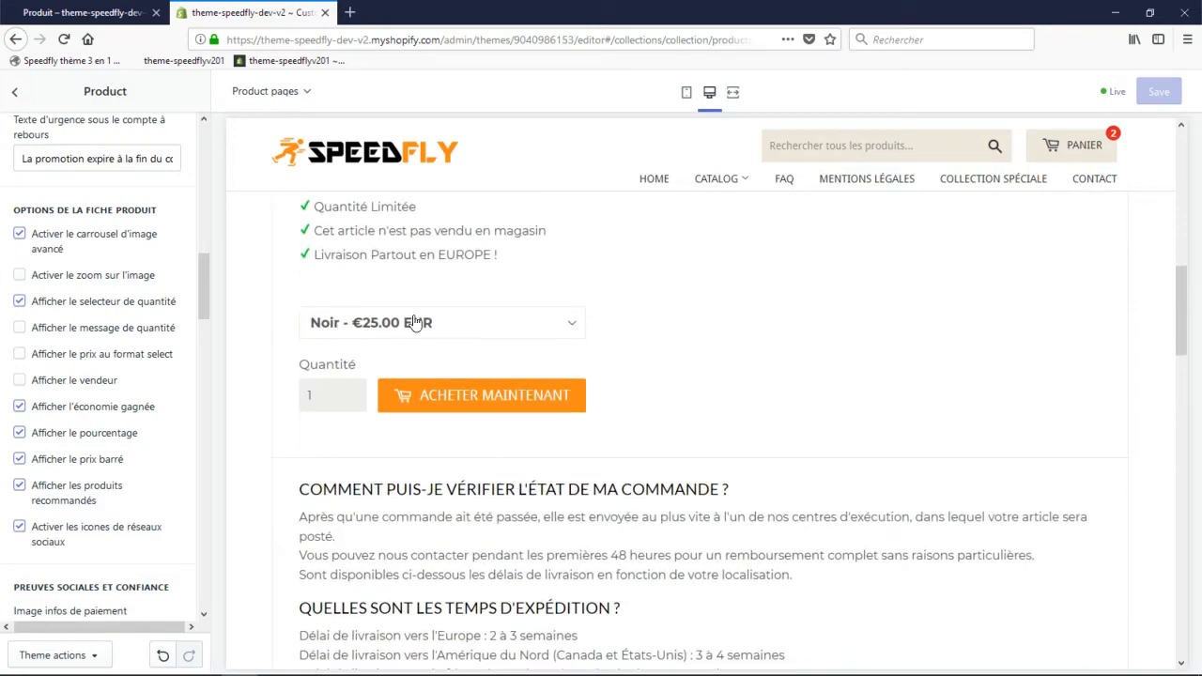
pyautogui.scroll(10, 428, 337)
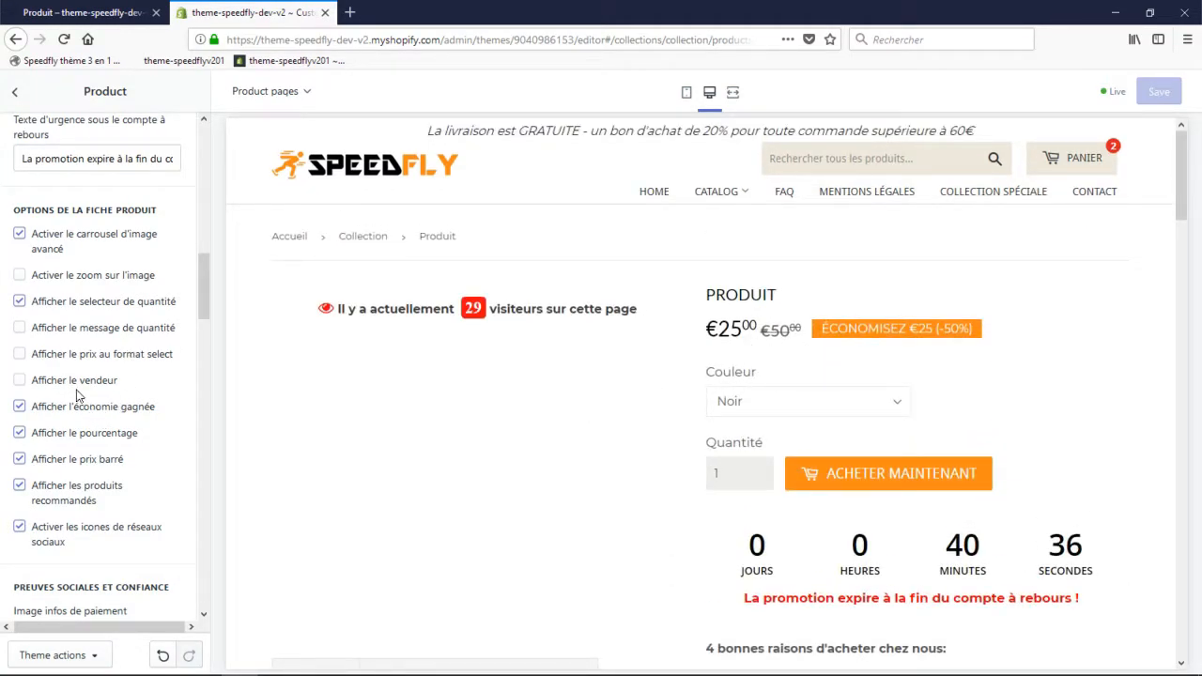
pyautogui.click(65, 279)
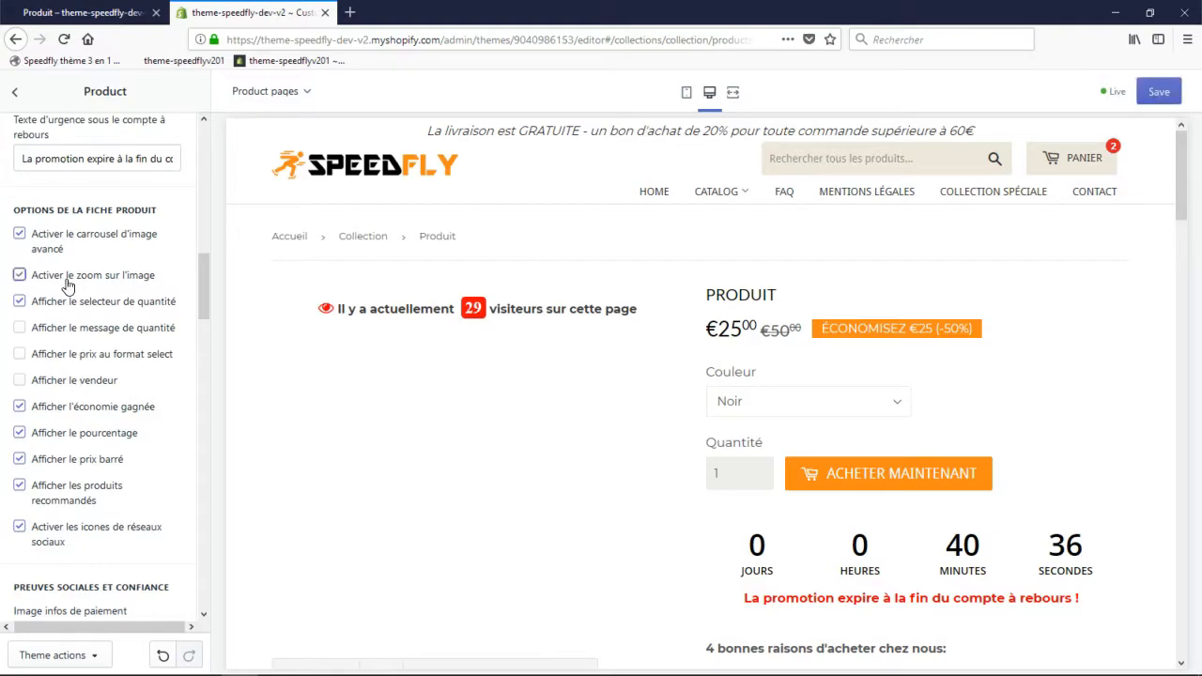
pyautogui.click(1161, 91)
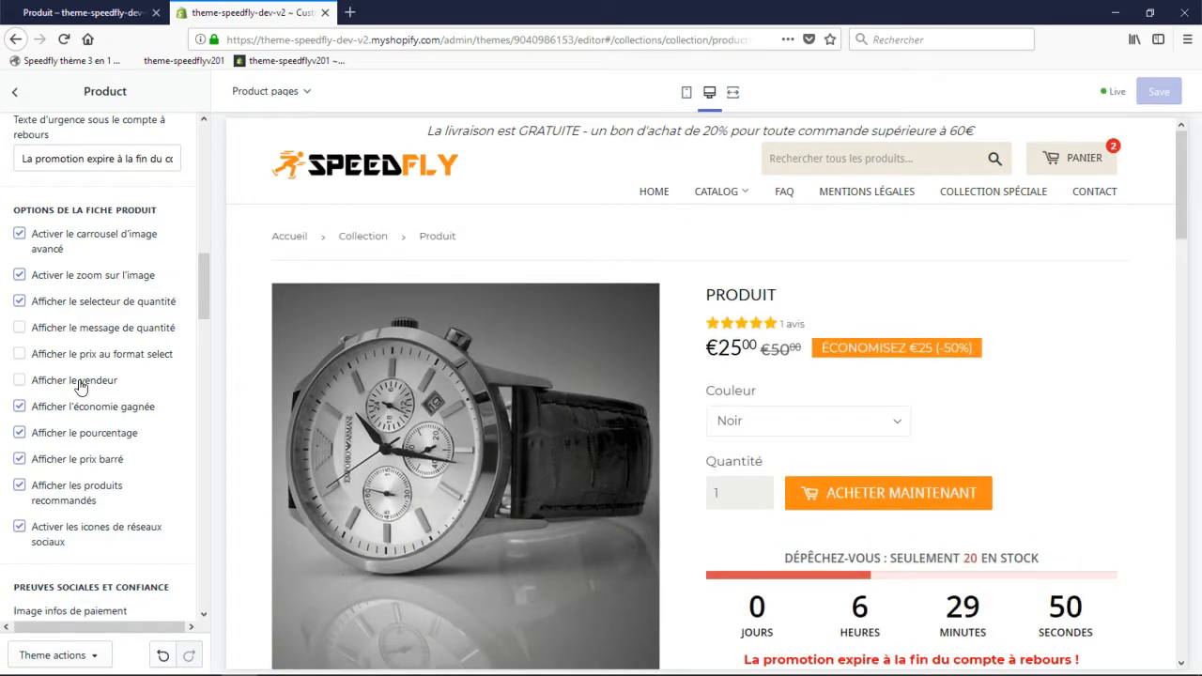
# - Show the vendor name below the product title, check it in the preview, and hide it again
pyautogui.click(79, 382)
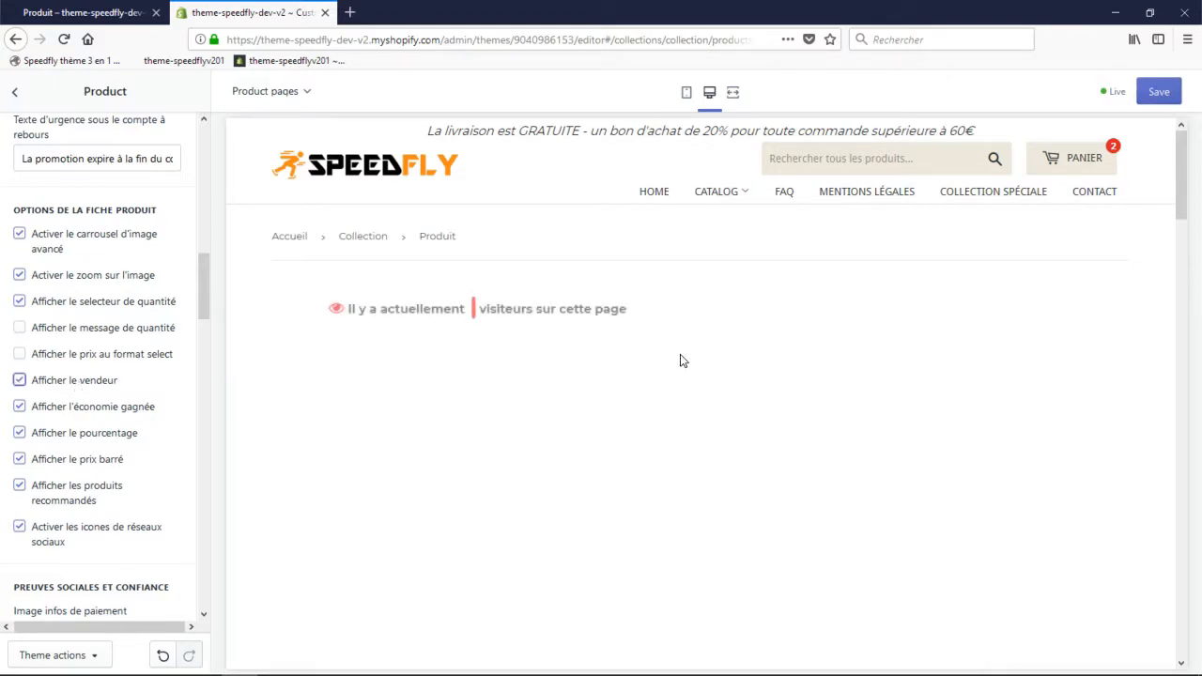
pyautogui.moveTo(721, 323); pyautogui.dragTo(801, 325)
pyautogui.click(852, 323)
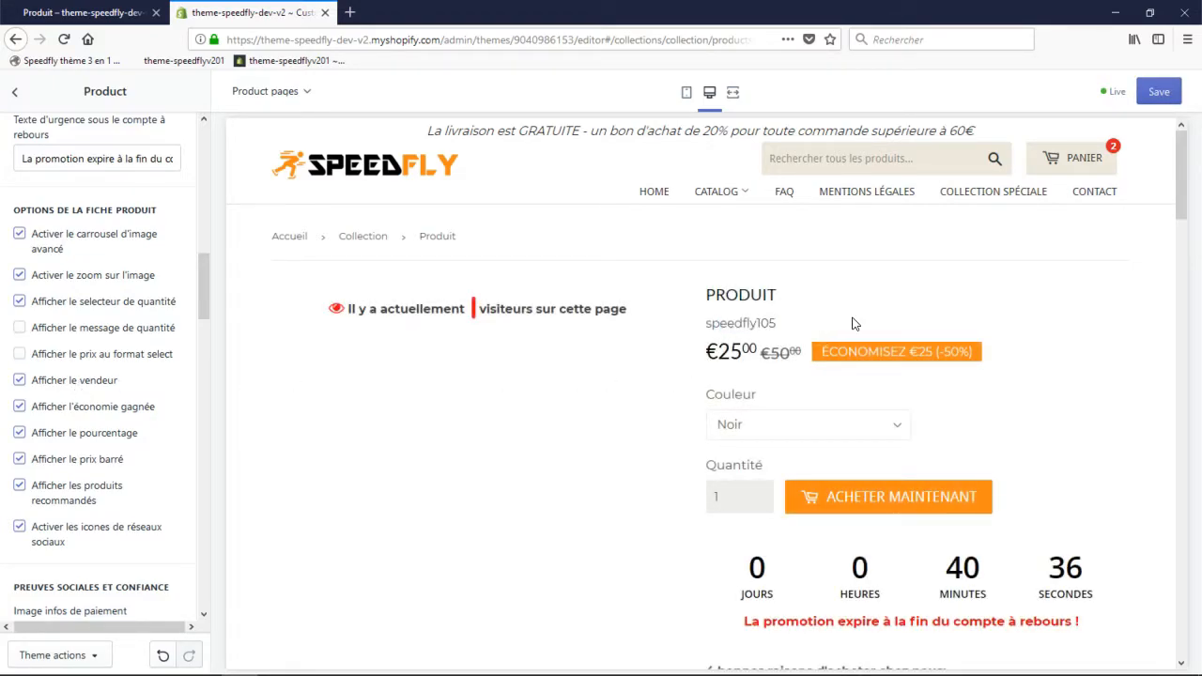
pyautogui.click(82, 385)
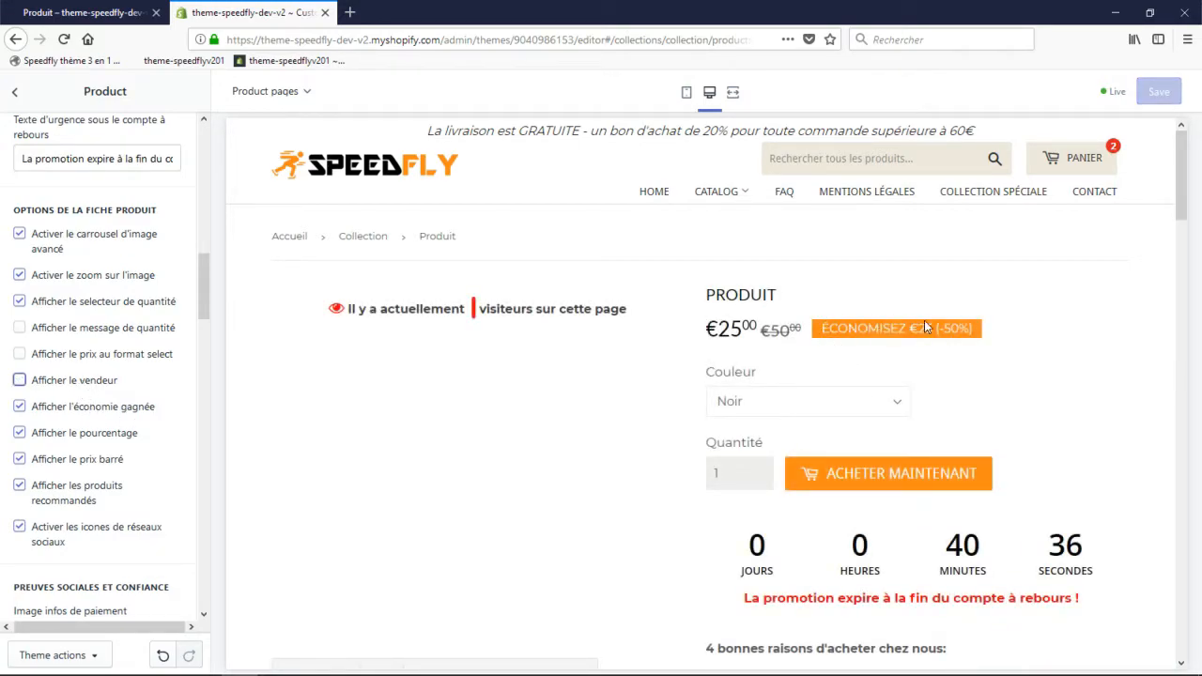
# - Hide and restore the savings badge, and do the same with its discount percentage, checking each in the preview
pyautogui.click(58, 411)
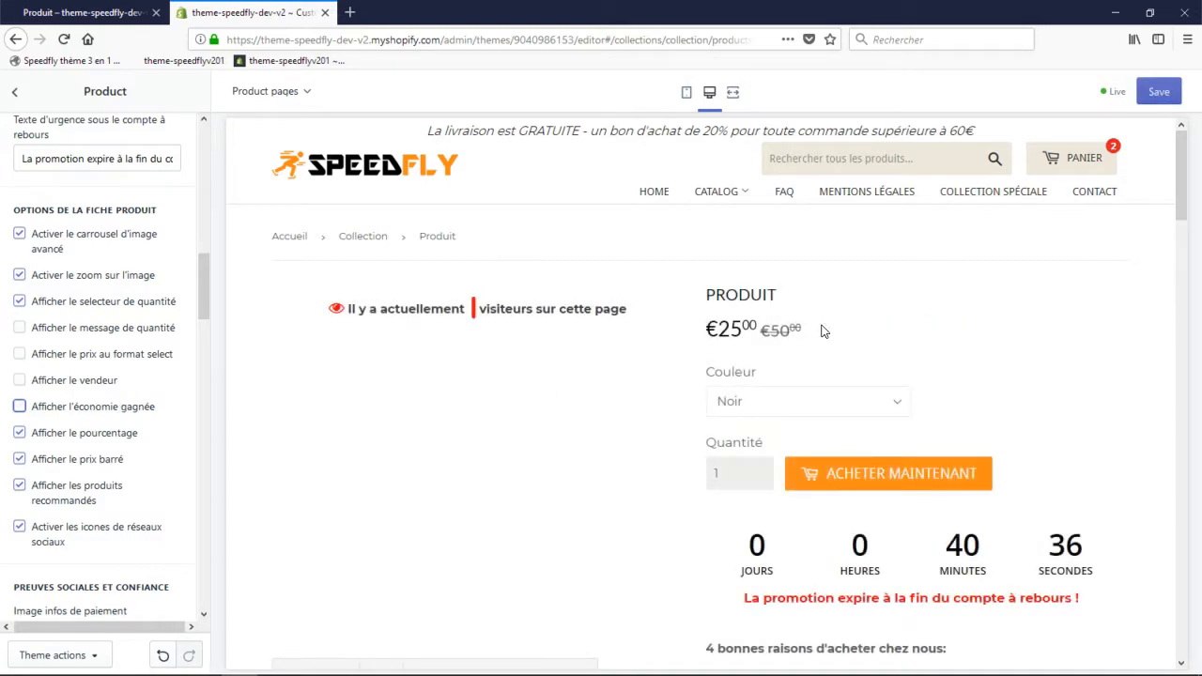
pyautogui.click(92, 412)
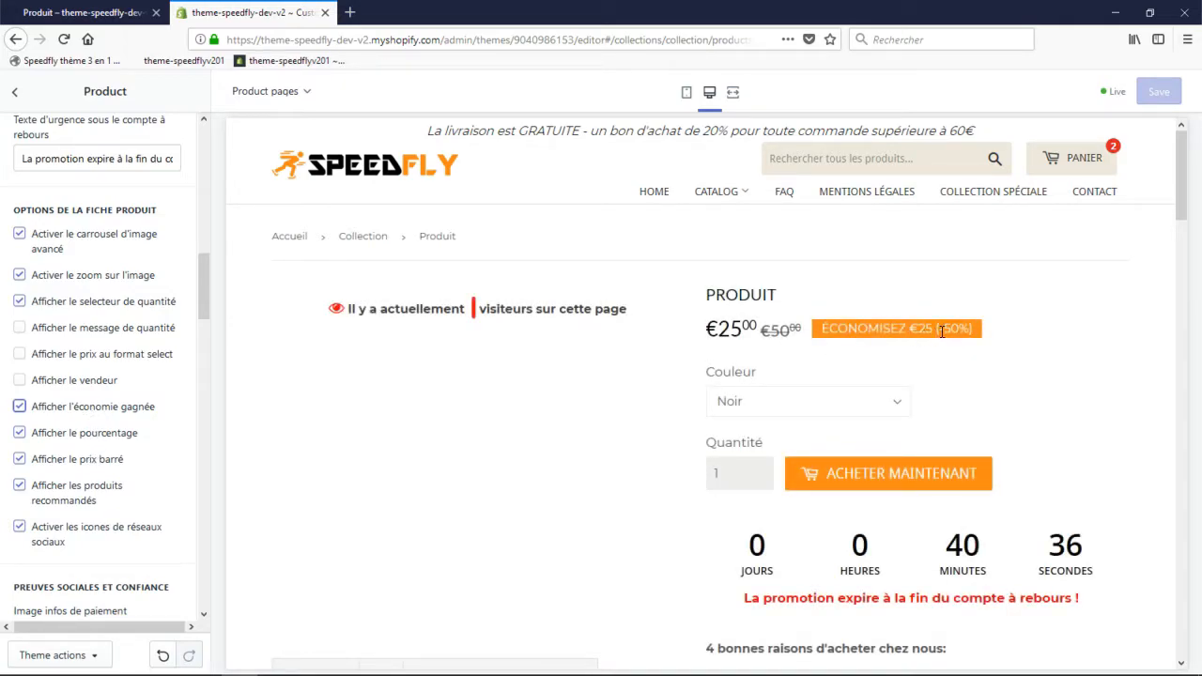
pyautogui.click(20, 433)
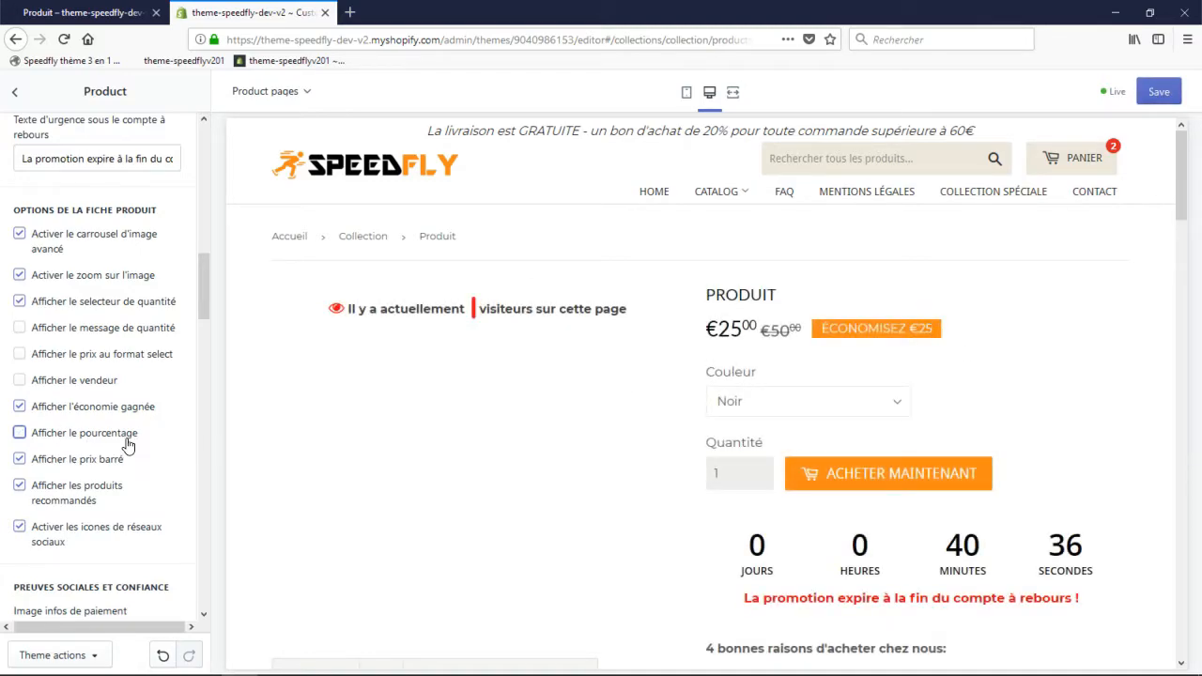
pyautogui.click(67, 440)
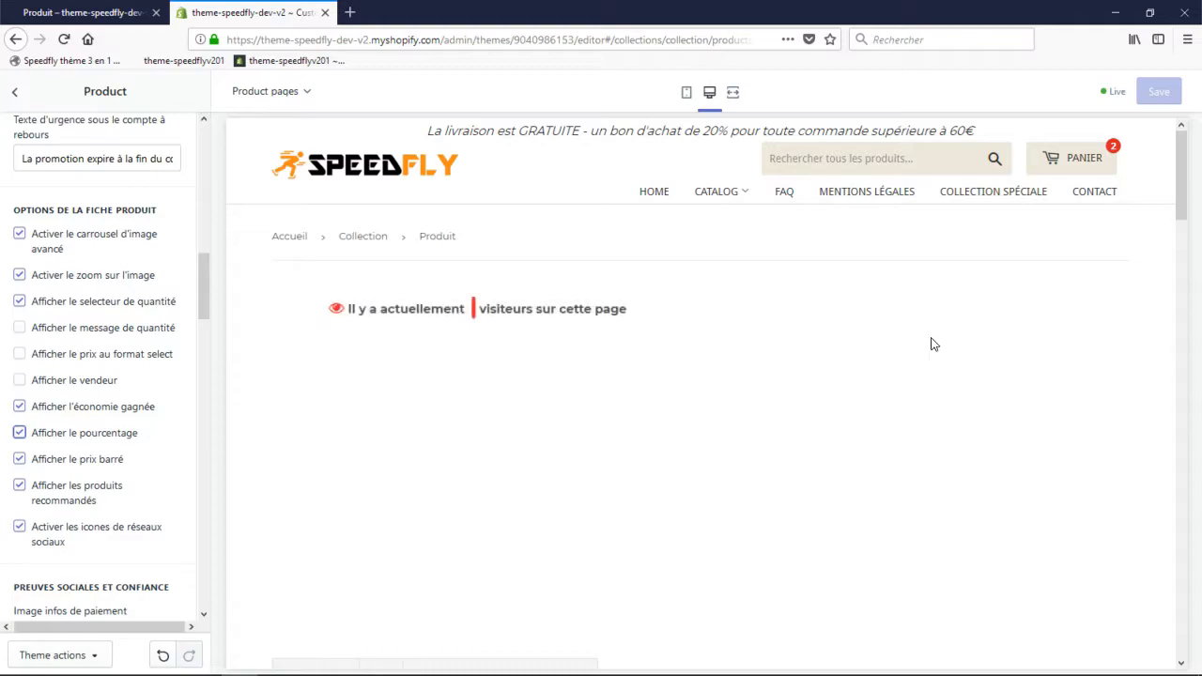
pyautogui.moveTo(936, 331); pyautogui.dragTo(980, 334)
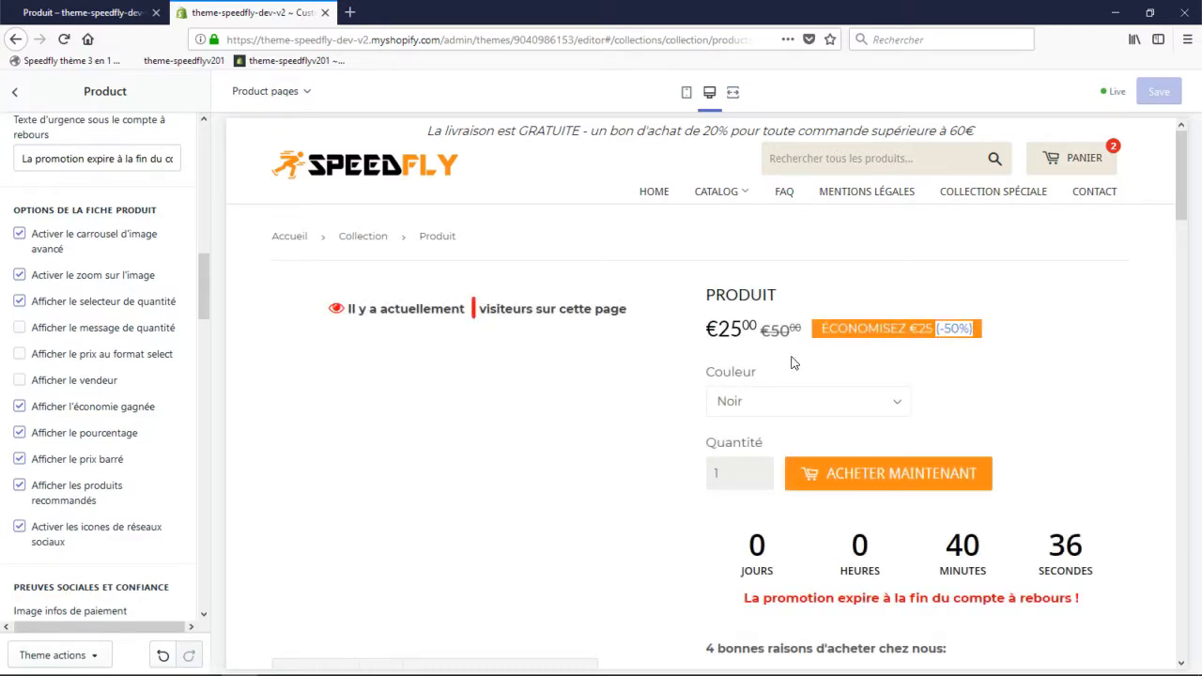
# - Hide the crossed-out price, check the price area in the preview, and show the crossed-out price again
pyautogui.click(101, 460)
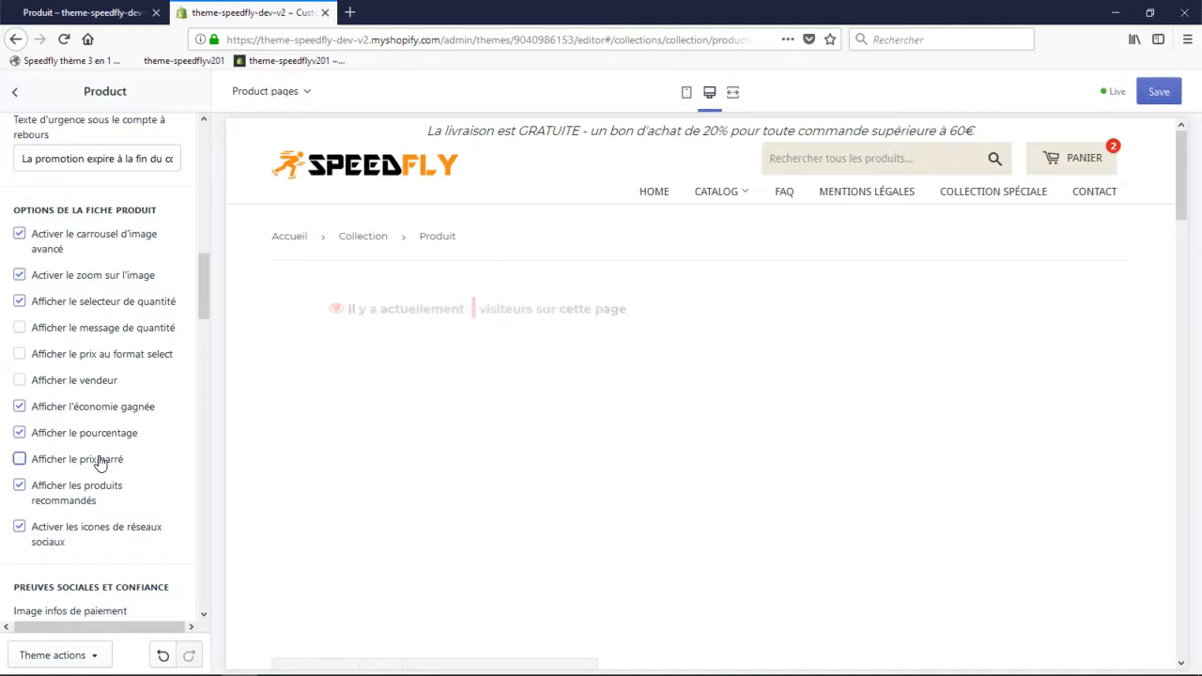
pyautogui.moveTo(765, 325); pyautogui.dragTo(693, 369)
pyautogui.click(65, 462)
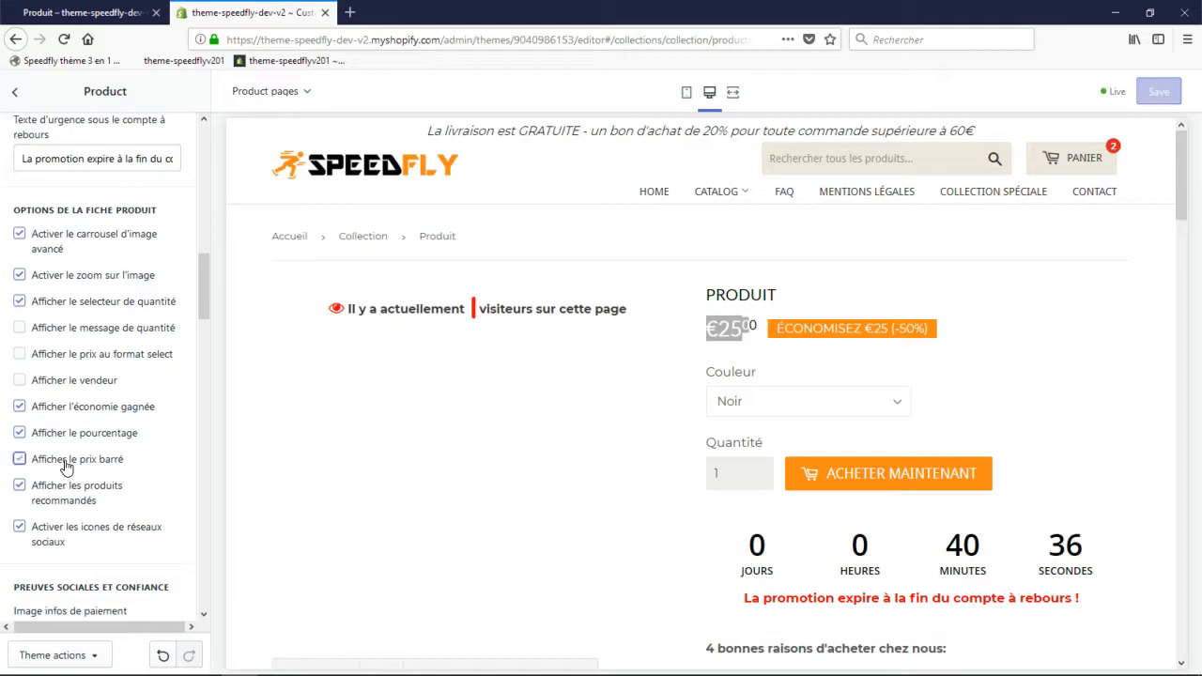
pyautogui.moveTo(761, 329); pyautogui.dragTo(797, 327)
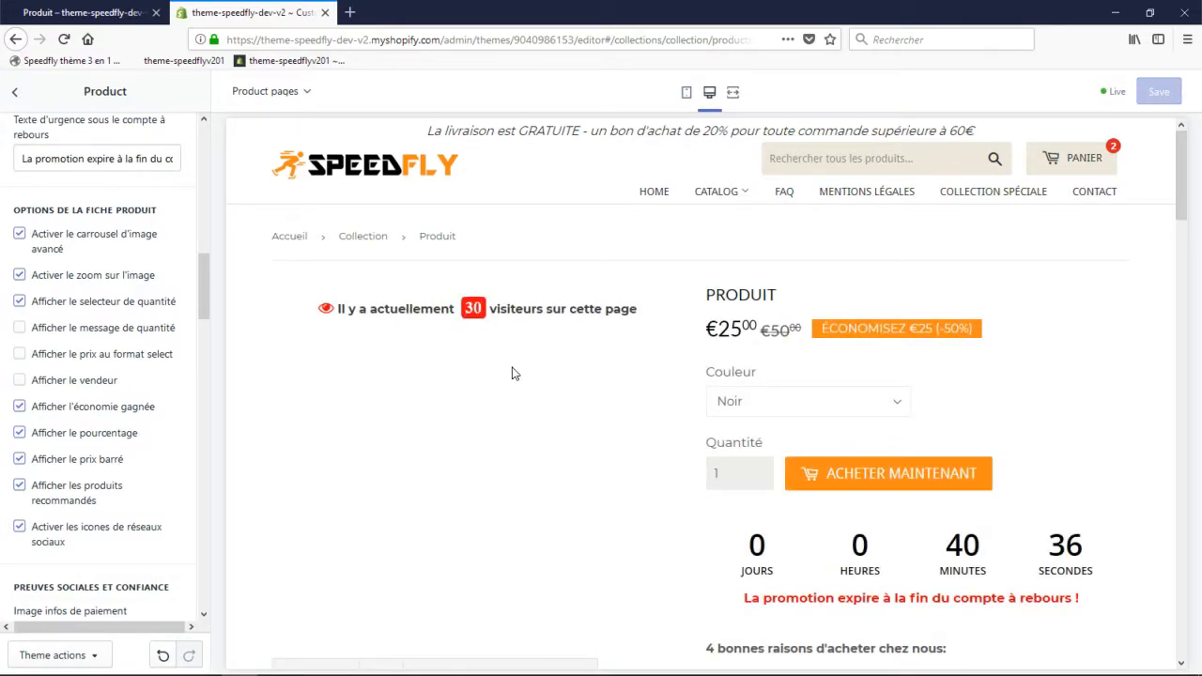
# - Find the recommended products section in the preview, then hide that section and show it again
pyautogui.scroll(-4, 519, 362)
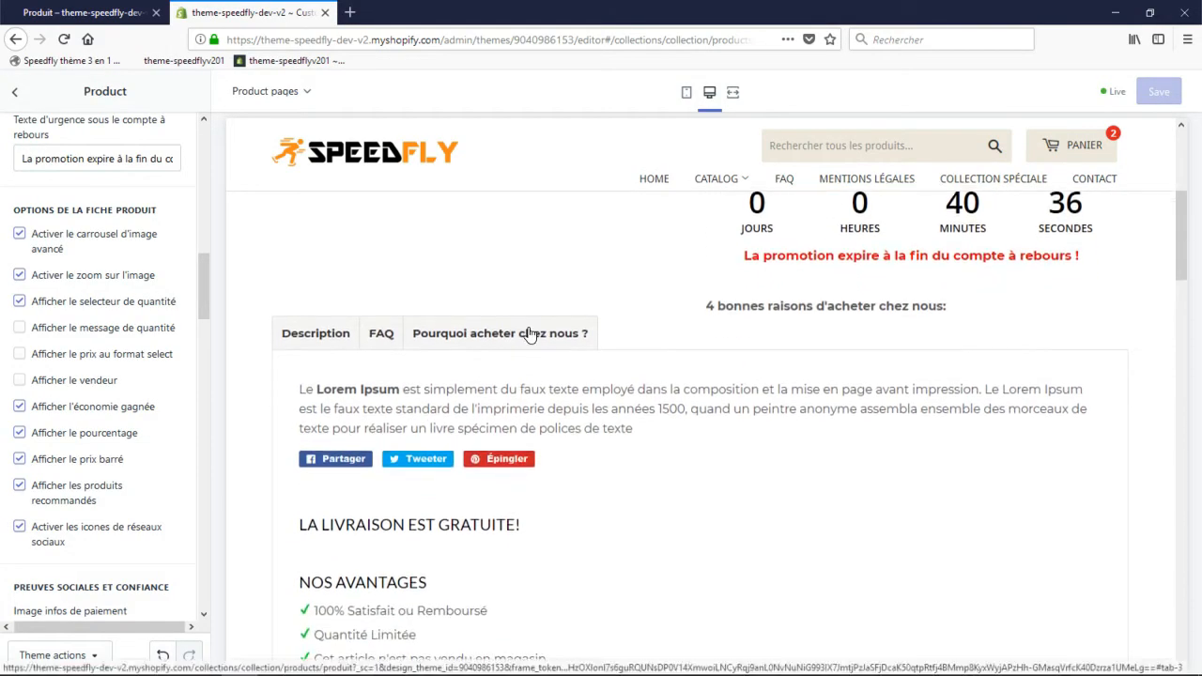
pyautogui.scroll(-1, 530, 335)
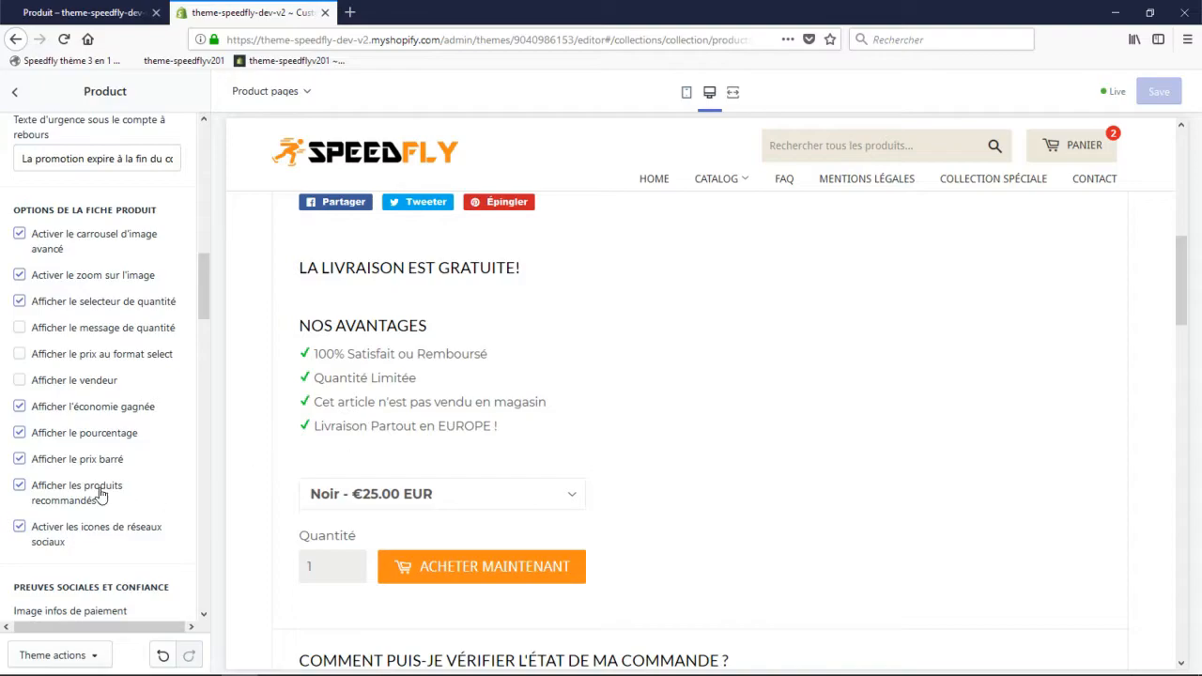
pyautogui.scroll(-15, 469, 424)
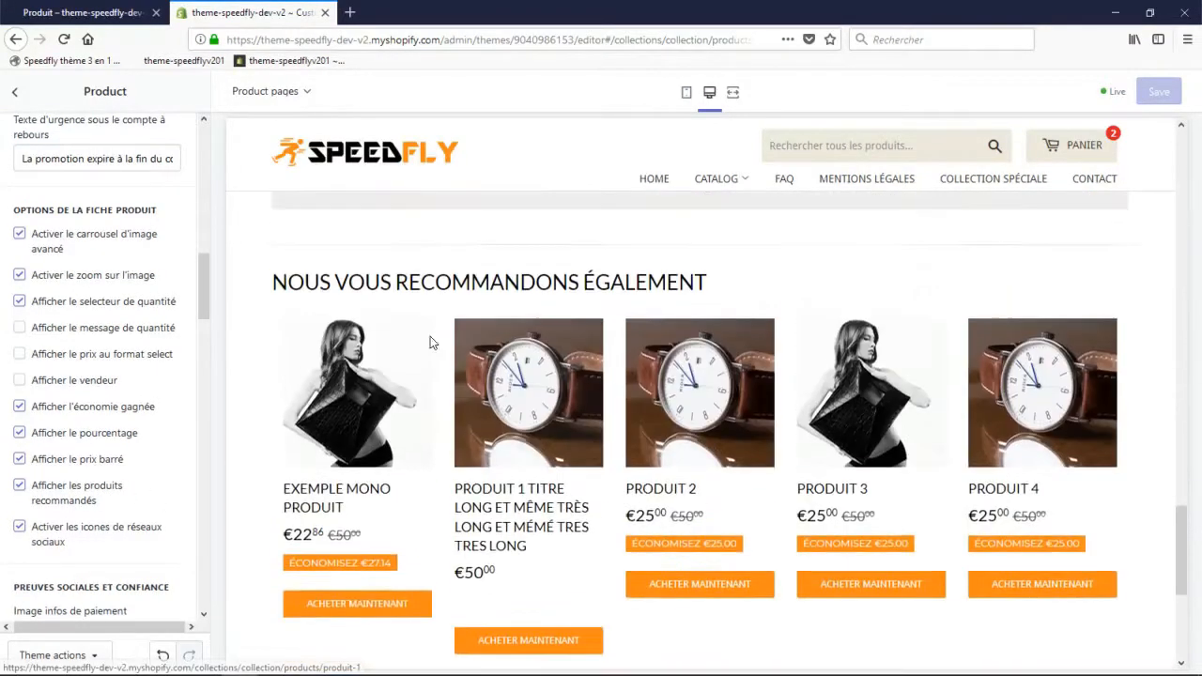
pyautogui.click(80, 498)
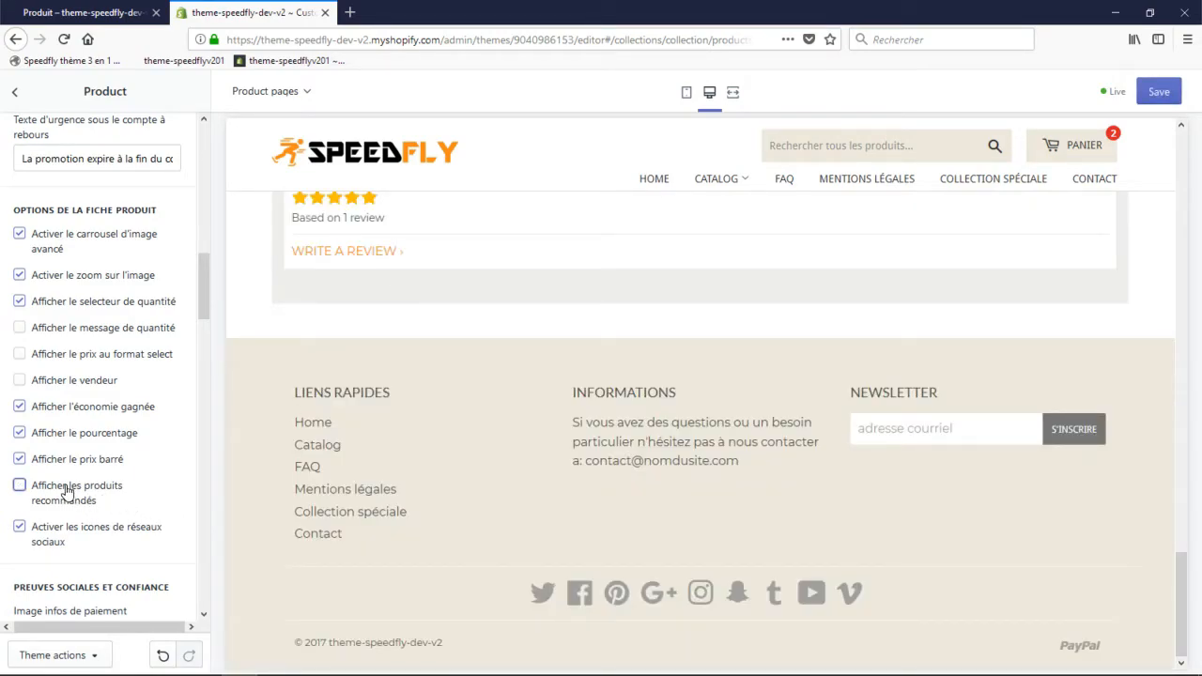
pyautogui.click(67, 493)
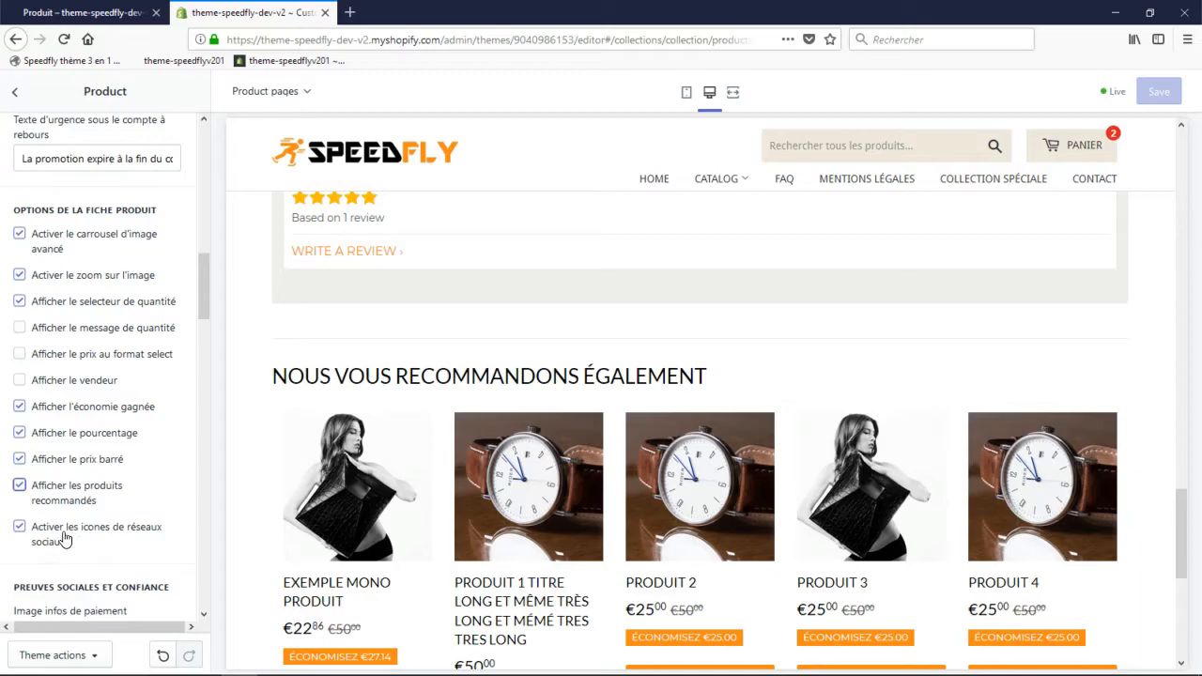
# - Find the social sharing icons below the product description in the preview, disable them, and enable them again
pyautogui.scroll(15, 658, 338)
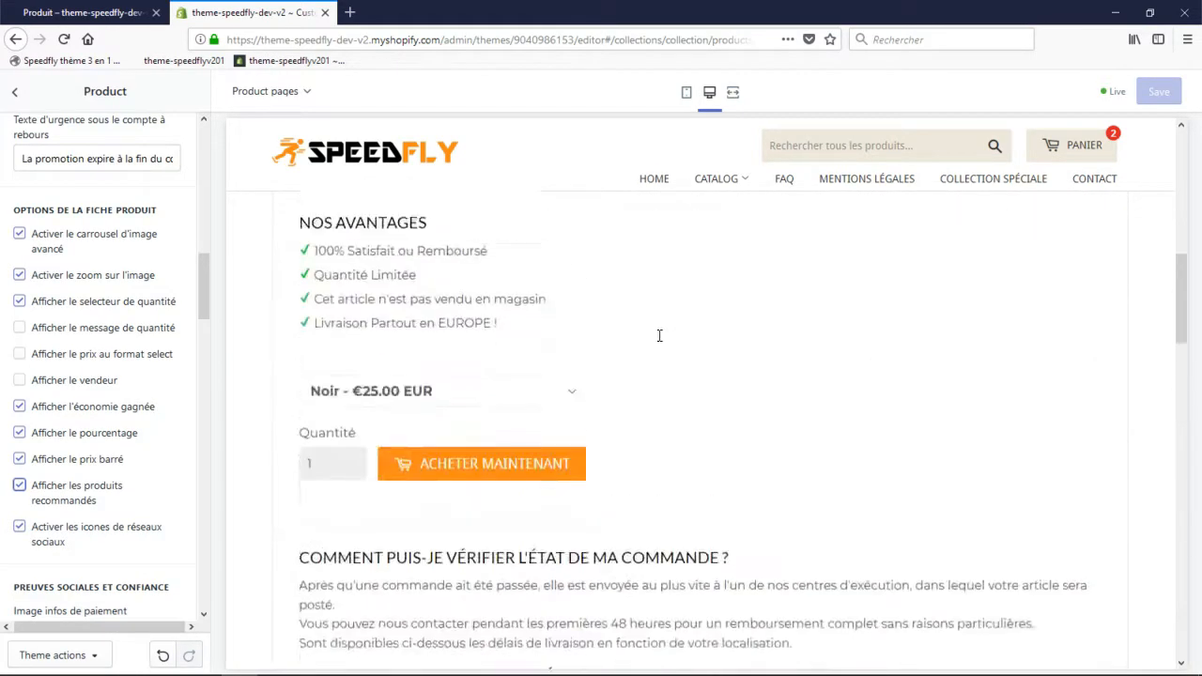
pyautogui.scroll(-6, 659, 342)
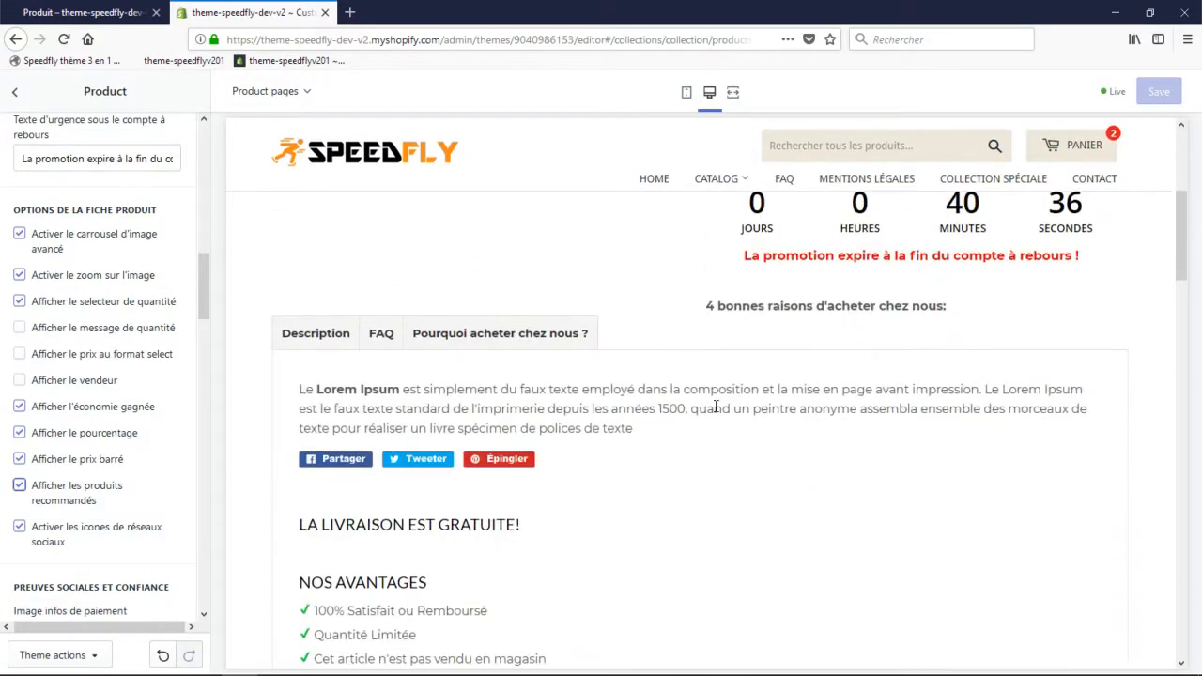
pyautogui.click(68, 540)
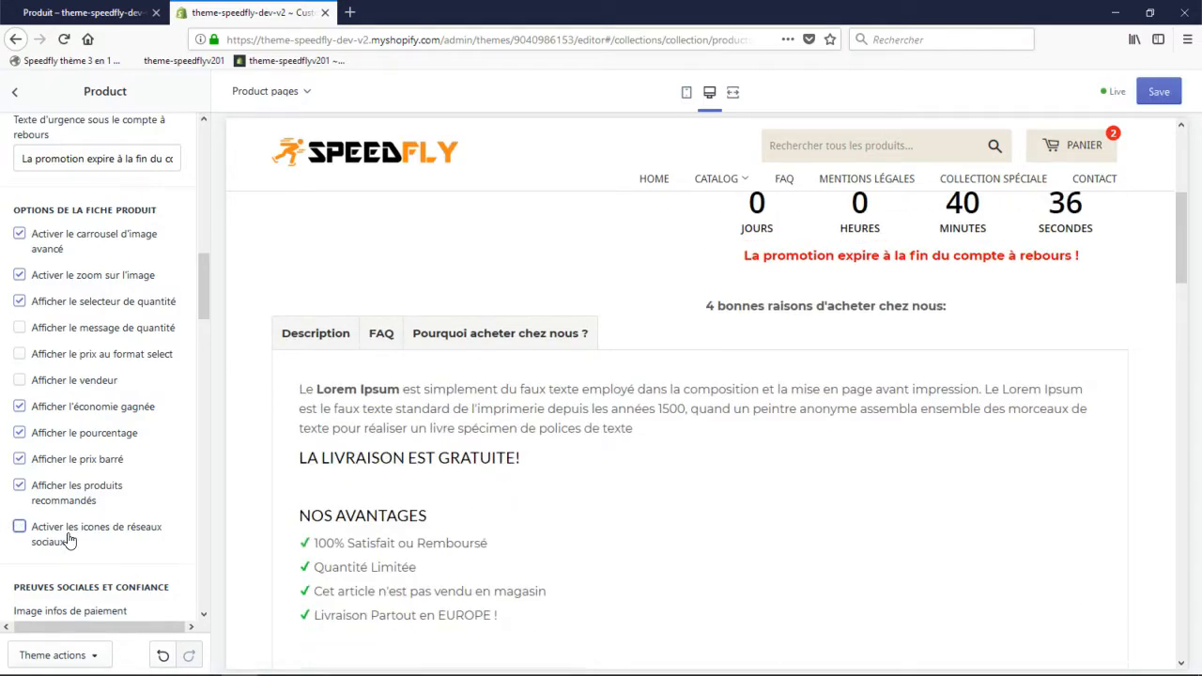
pyautogui.click(68, 540)
# - Review the product page options and examine the "Preuves sociales et confiance" settings alongside the preview
pyautogui.scroll(4, 78, 370)
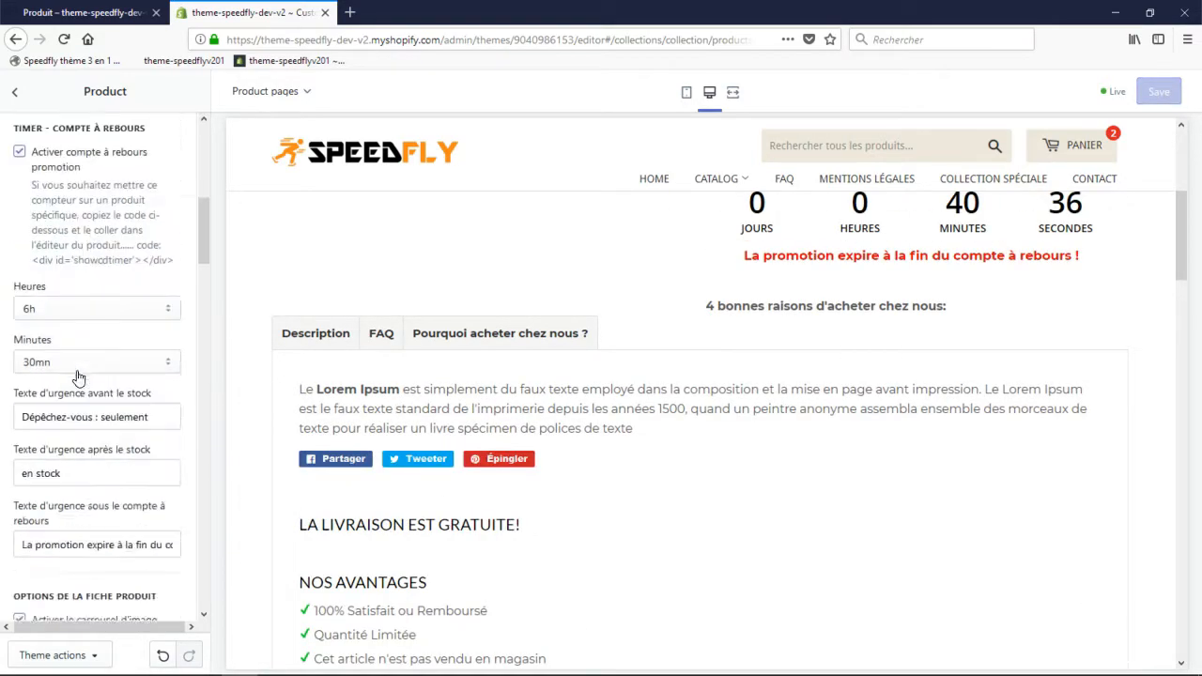
pyautogui.scroll(-4, 78, 370)
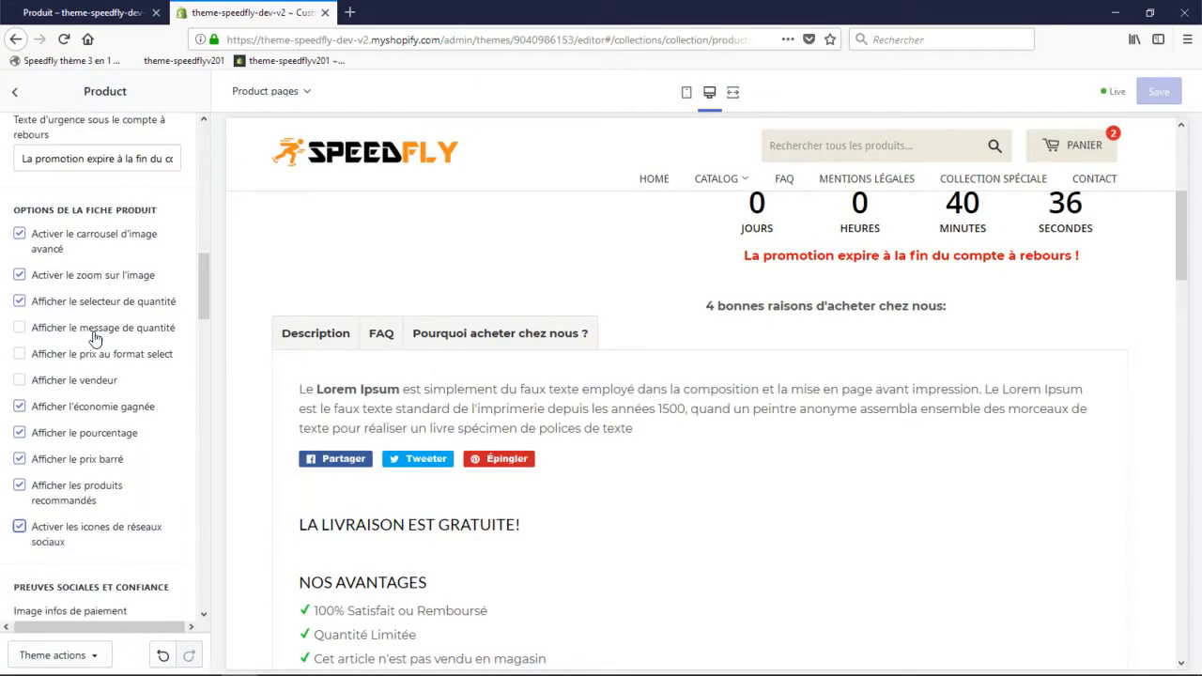
pyautogui.scroll(-5, 113, 209)
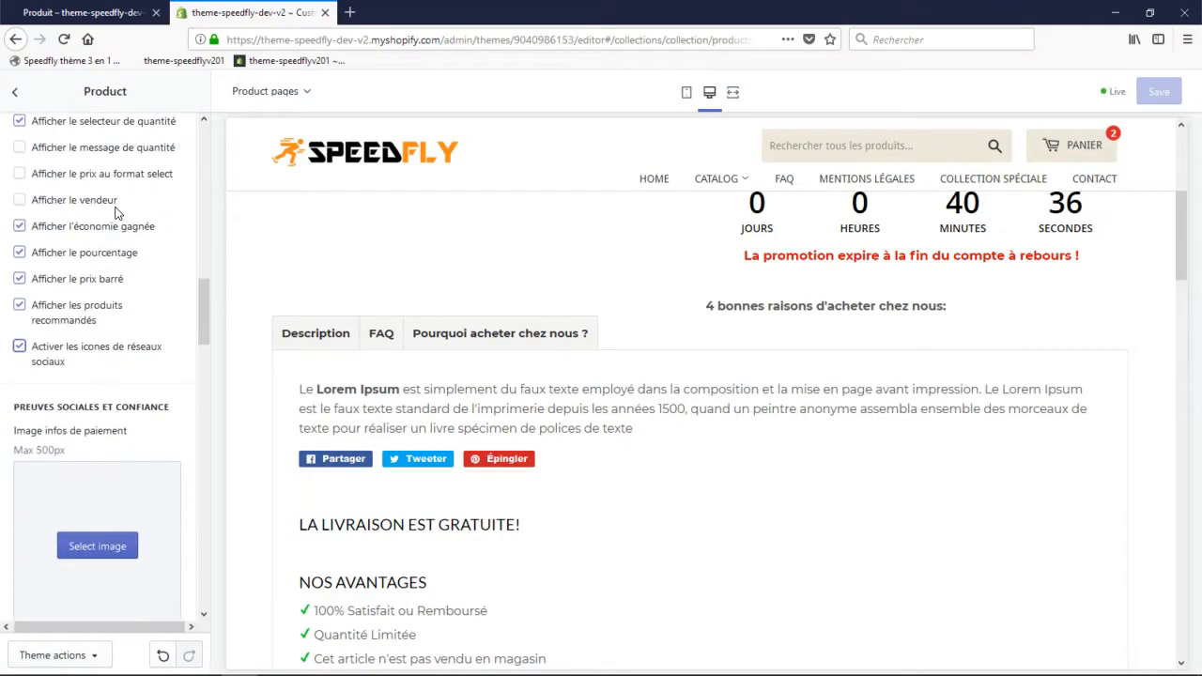
pyautogui.scroll(2, 916, 334)
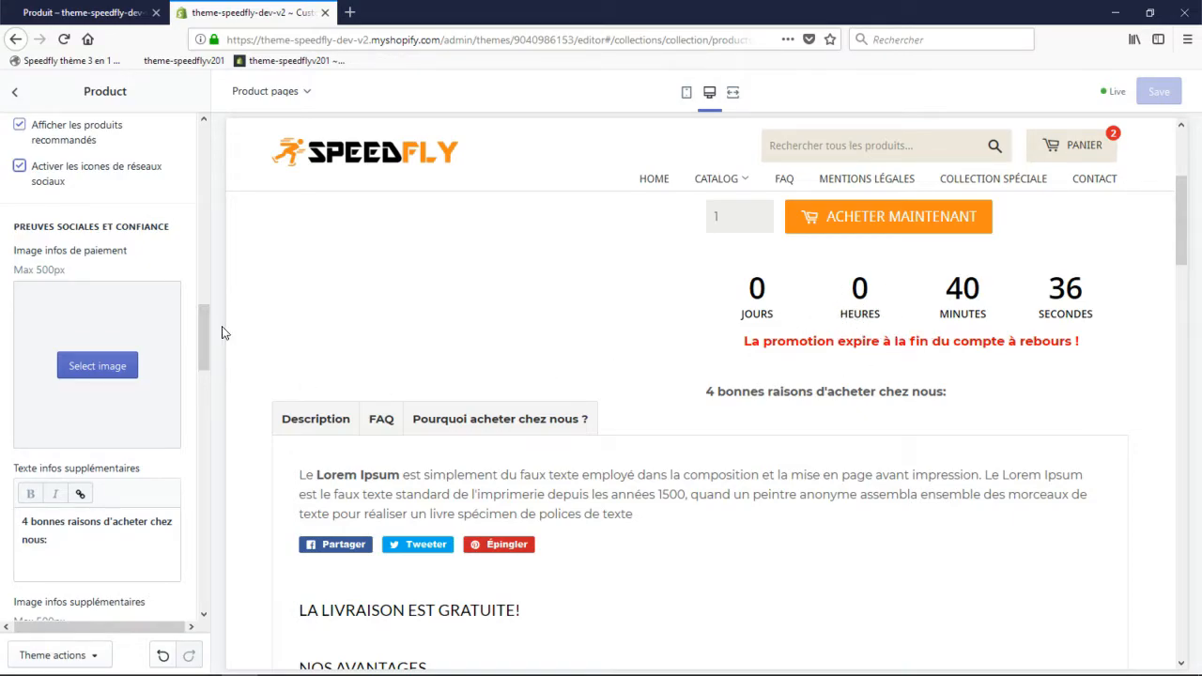
pyautogui.moveTo(15, 224); pyautogui.dragTo(178, 230)
pyautogui.click(169, 244)
pyautogui.scroll(2, 742, 318)
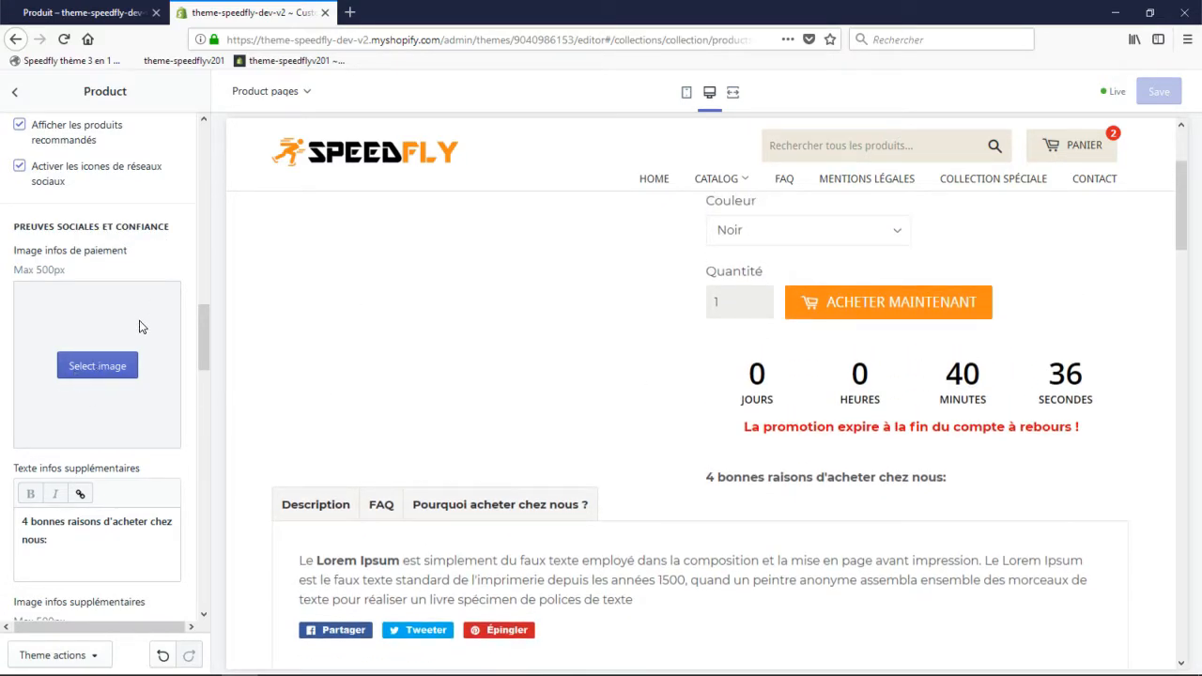
# - Upload secure.jpg and select it as the "Image infos de paiement" for the product page
pyautogui.click(95, 367)
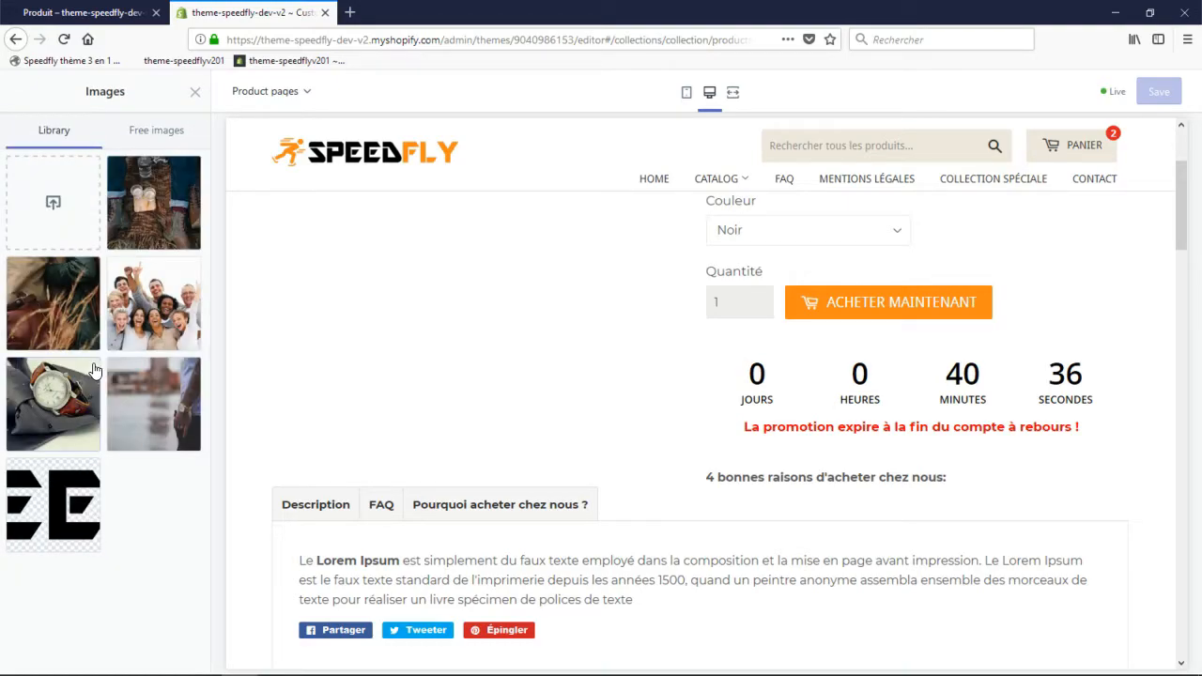
pyautogui.click(41, 216)
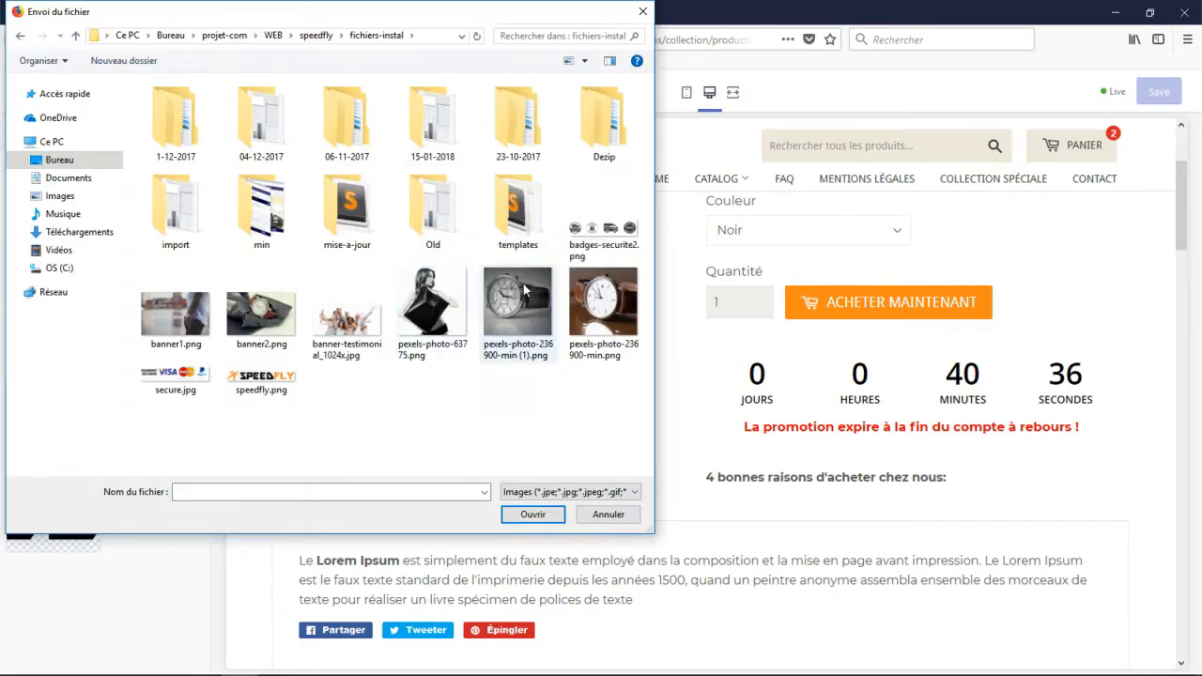
pyautogui.doubleClick(193, 378)
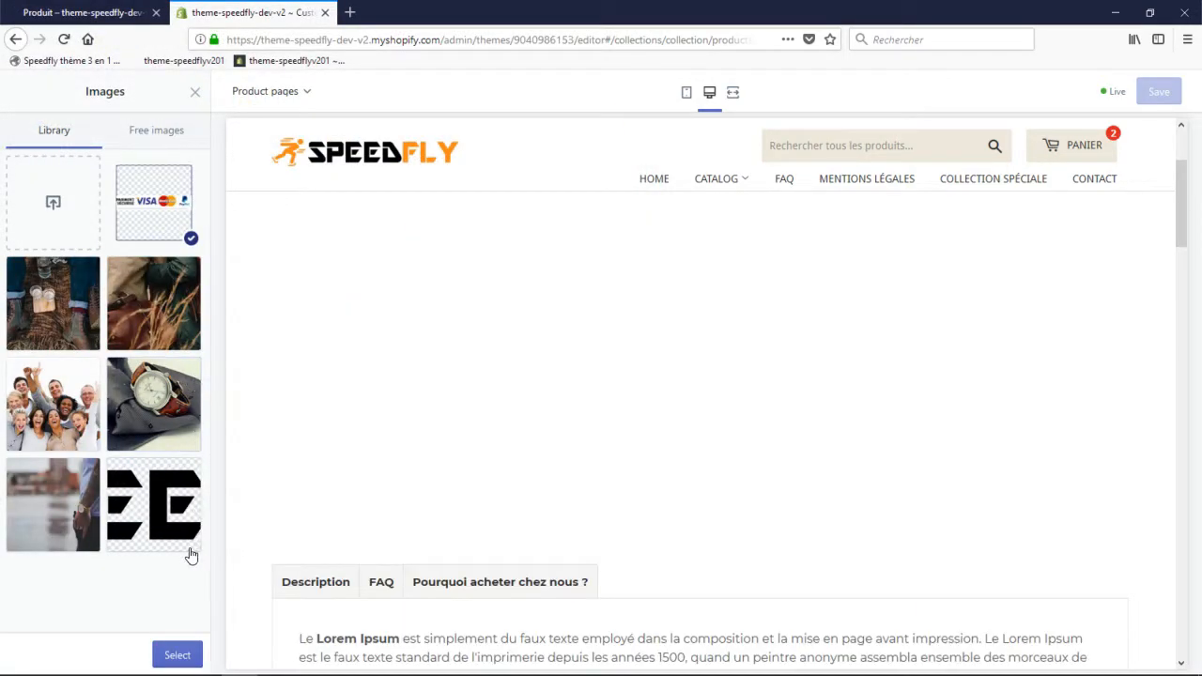
pyautogui.click(178, 654)
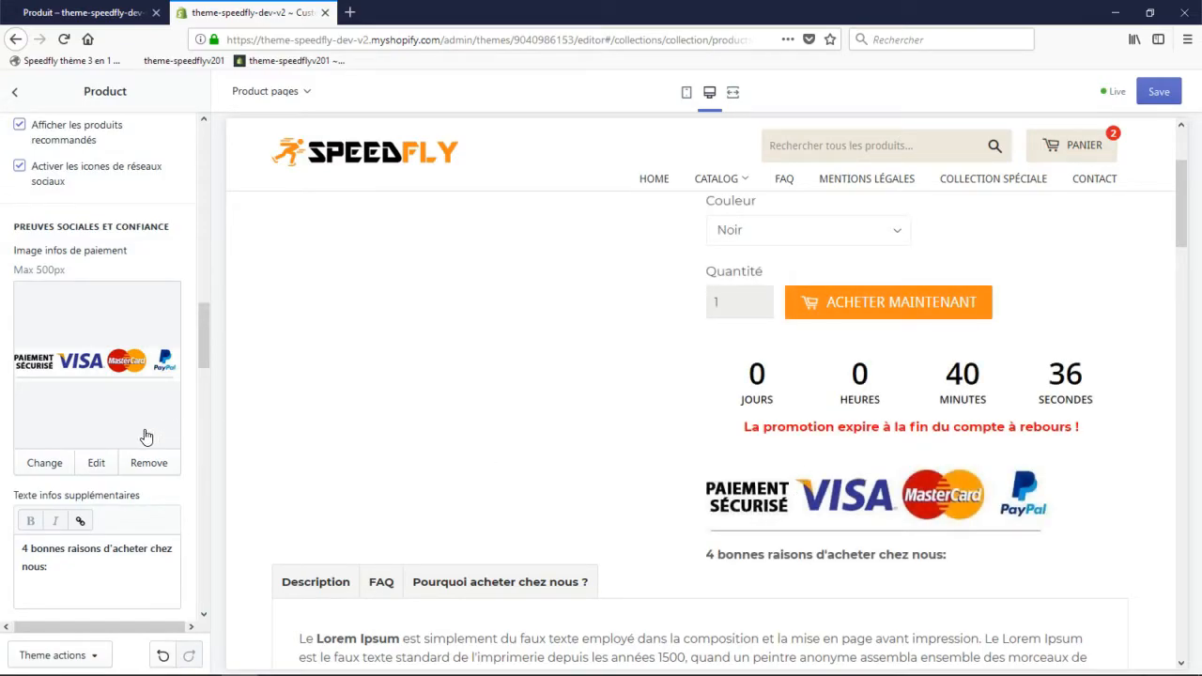
# - Upload the badges-securite2.png trust badges and select them as the "Image infos supplémentaires"
pyautogui.scroll(-5, 147, 435)
pyautogui.click(98, 474)
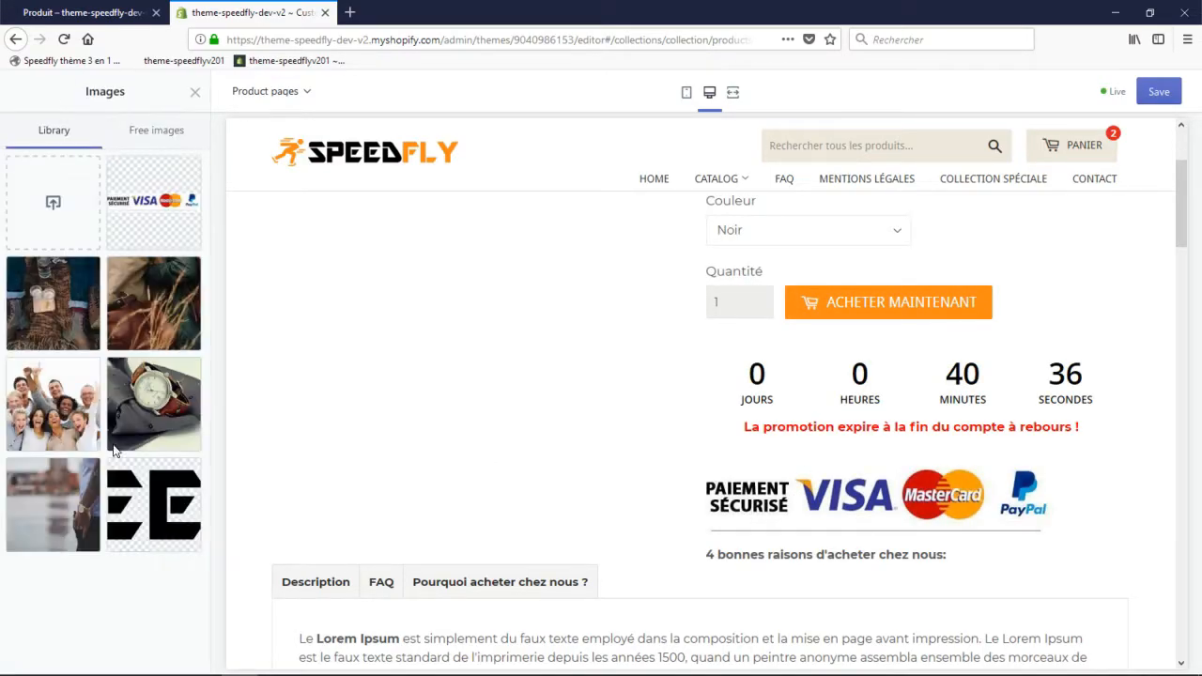
pyautogui.click(62, 203)
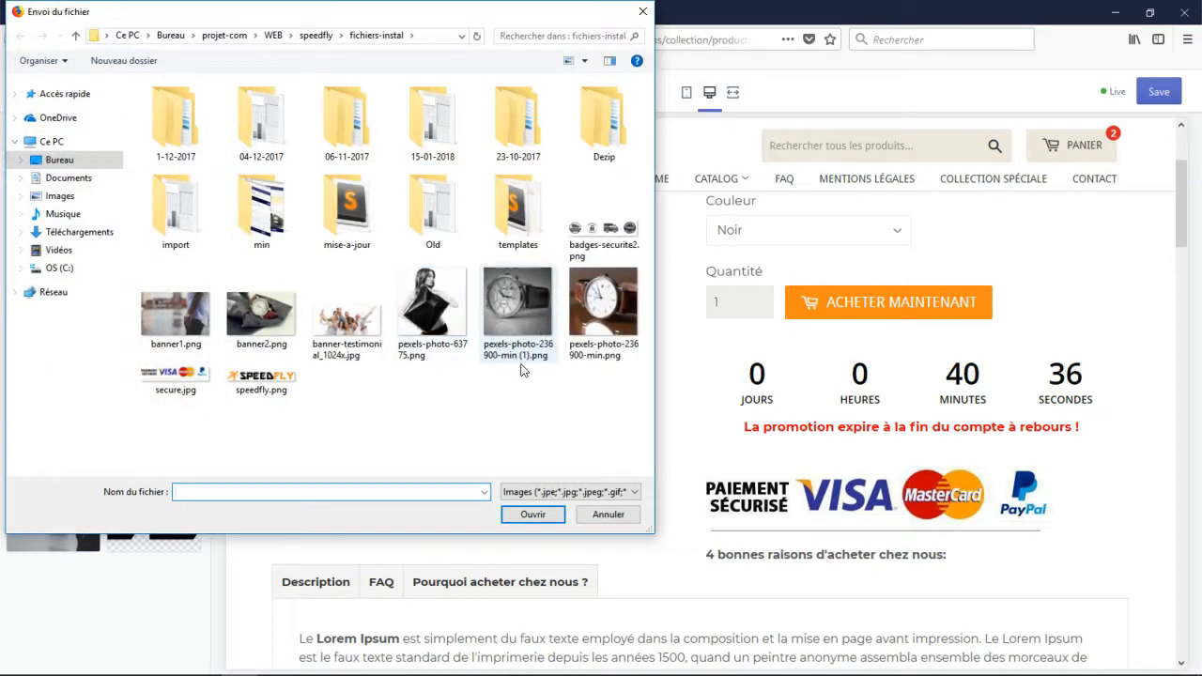
pyautogui.doubleClick(602, 237)
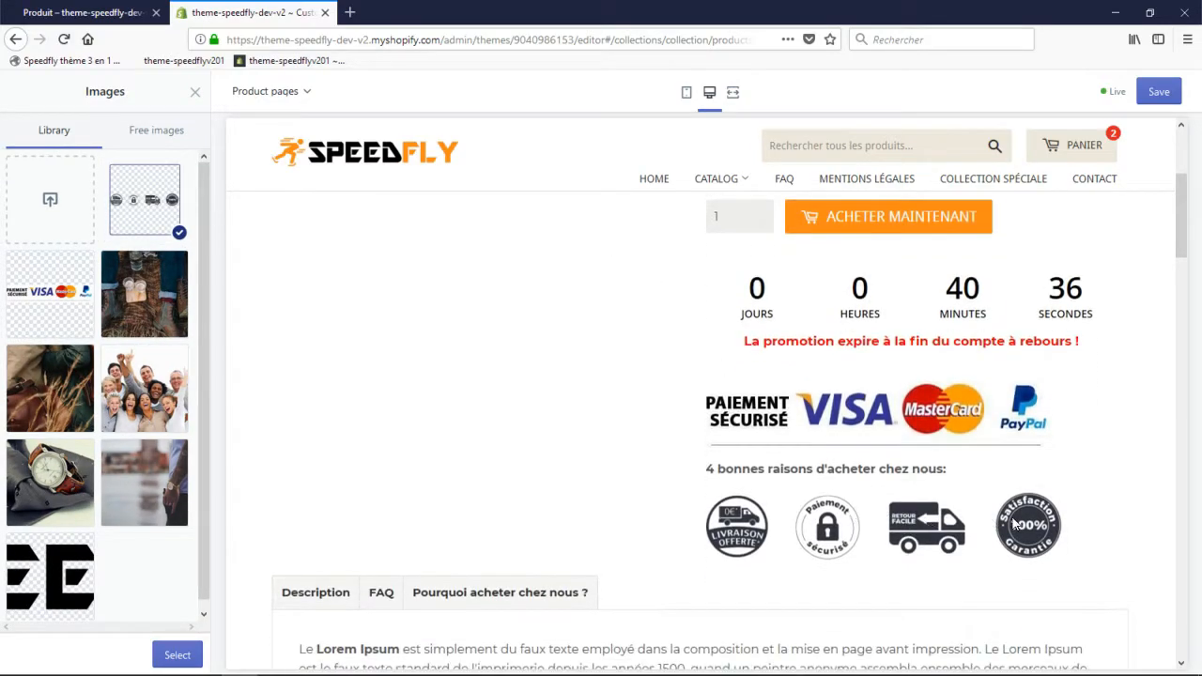
pyautogui.click(174, 650)
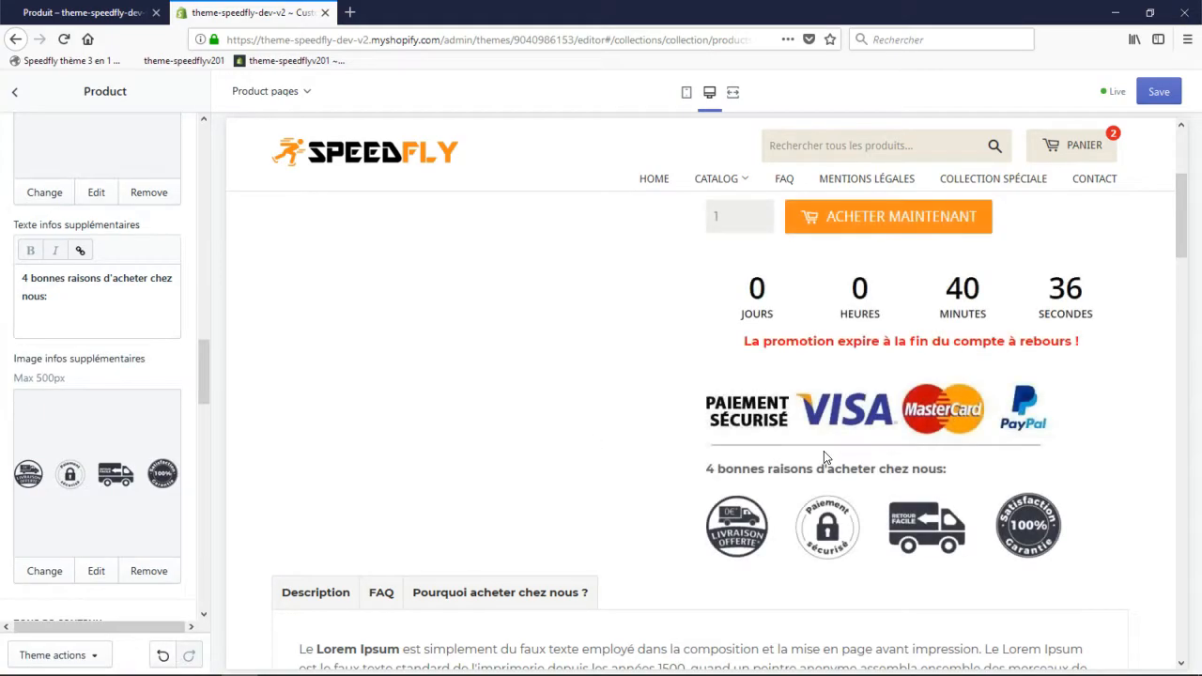
# - Append the test letters "tht" to the "Texte infos supplémentaires", compare with the preview, and remove them again
pyautogui.moveTo(963, 466); pyautogui.dragTo(684, 475)
pyautogui.click(565, 483)
pyautogui.moveTo(66, 299); pyautogui.dragTo(7, 281)
pyautogui.click(116, 304)
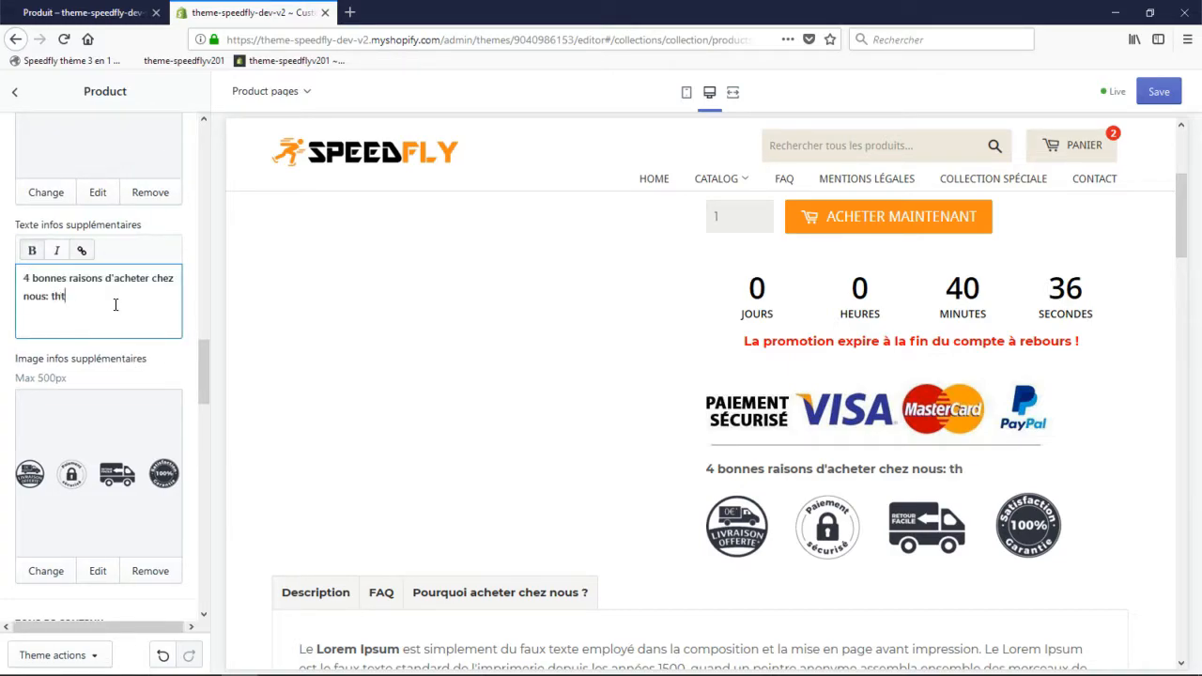
pyautogui.doubleClick(962, 467)
pyautogui.click(98, 300)
# - Save the theme changes, reload the storefront product page, and check the payment image and trust badges there
pyautogui.click(1159, 91)
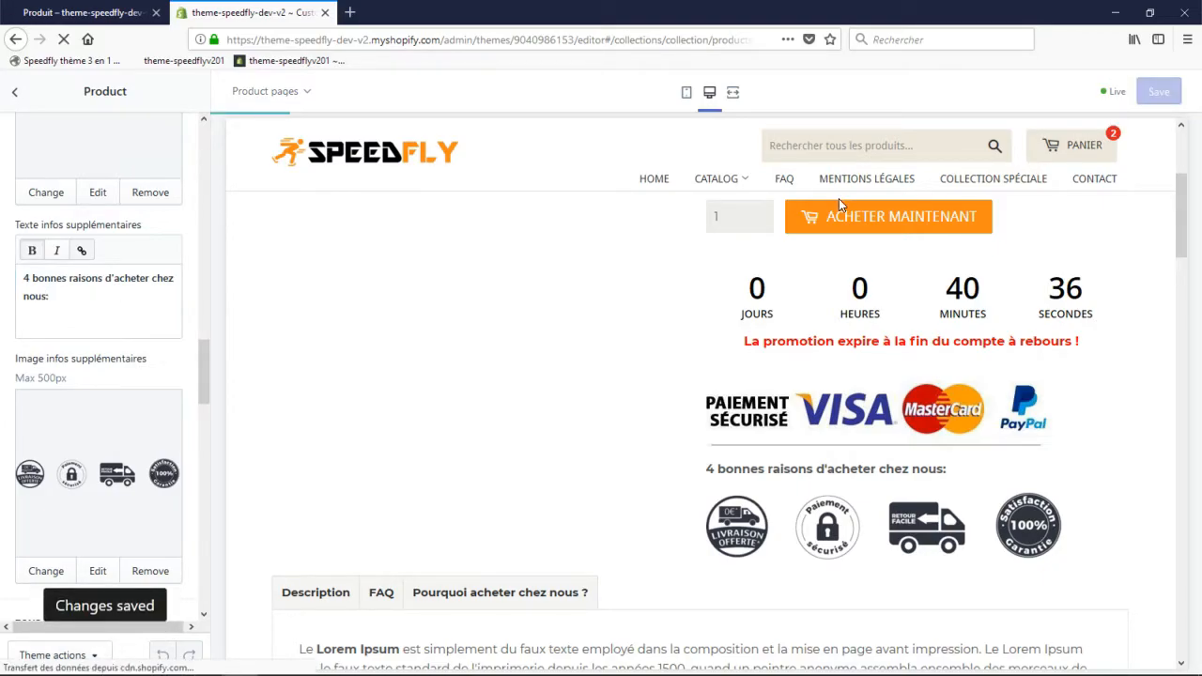
pyautogui.click(98, 11)
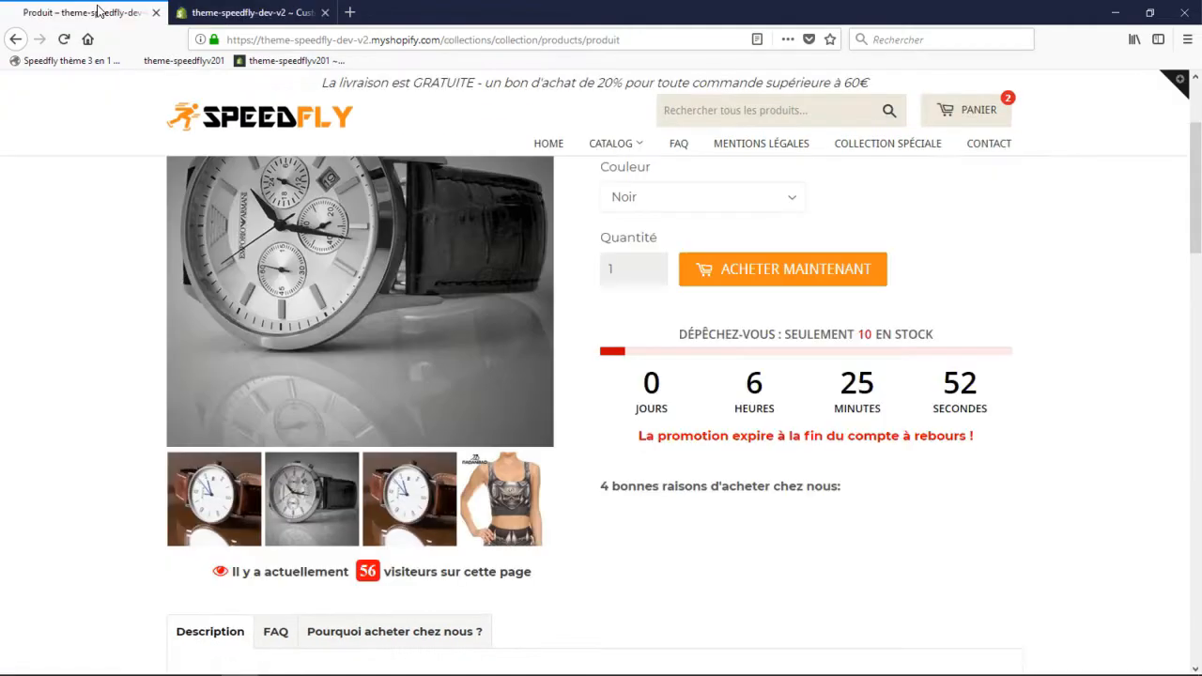
pyautogui.click(440, 40)
pyautogui.press('Return')
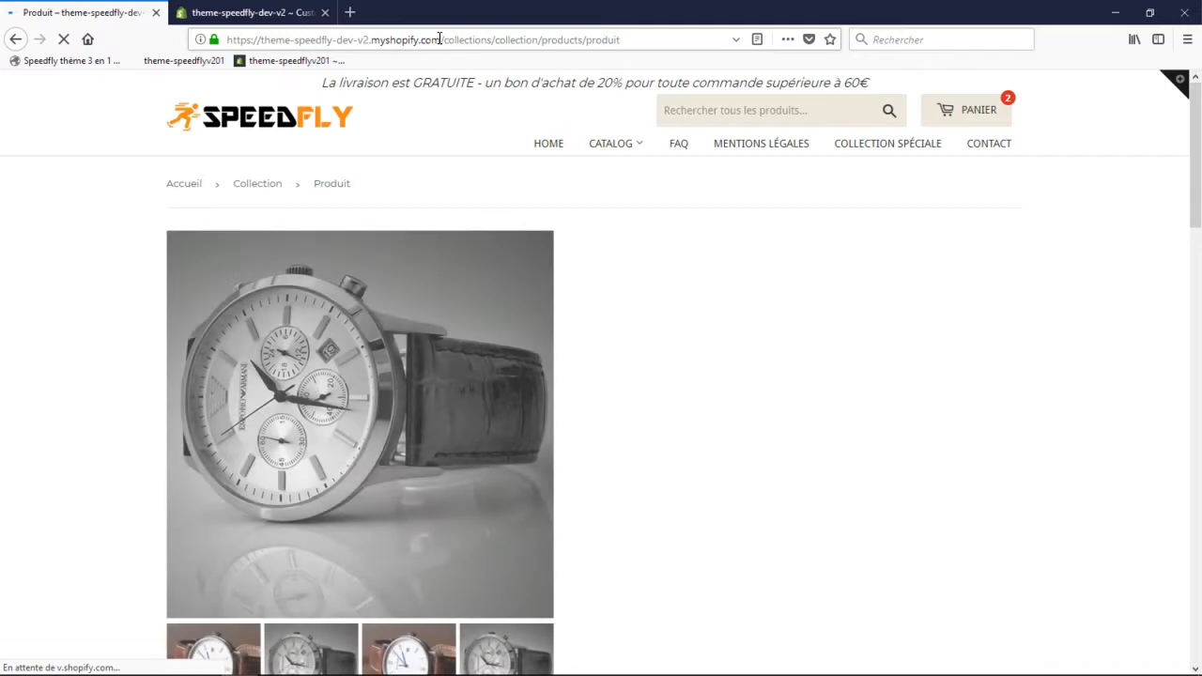
pyautogui.scroll(-2, 754, 342)
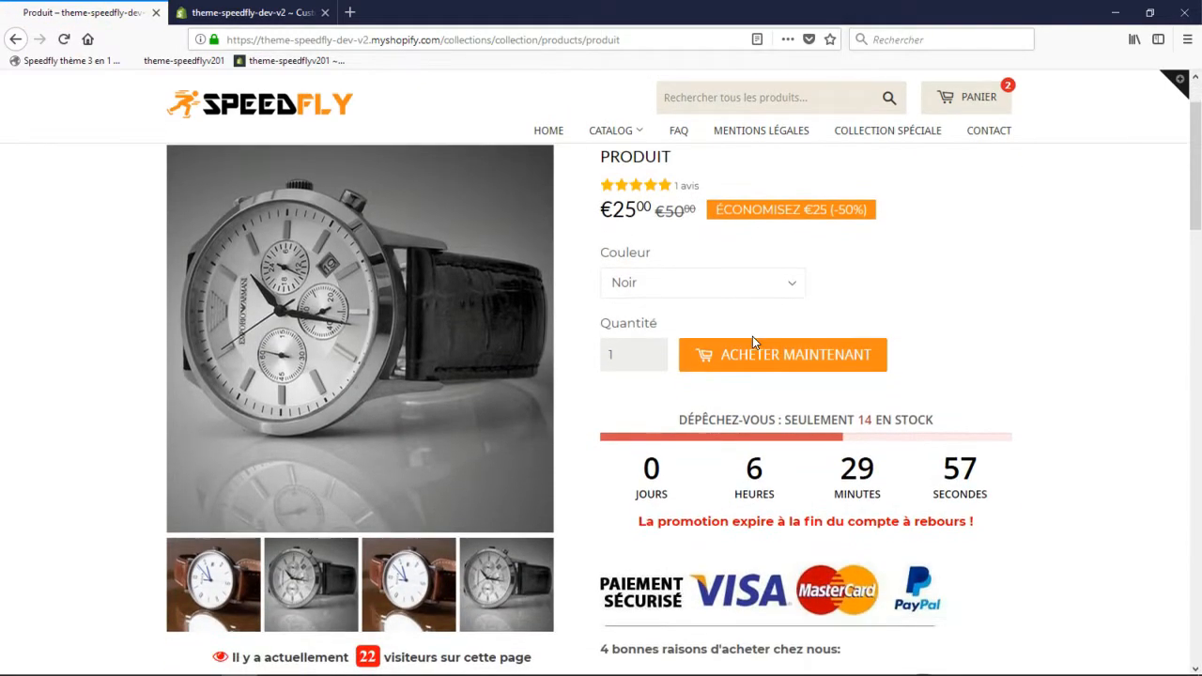
pyautogui.scroll(-2, 754, 342)
pyautogui.scroll(-4, 757, 286)
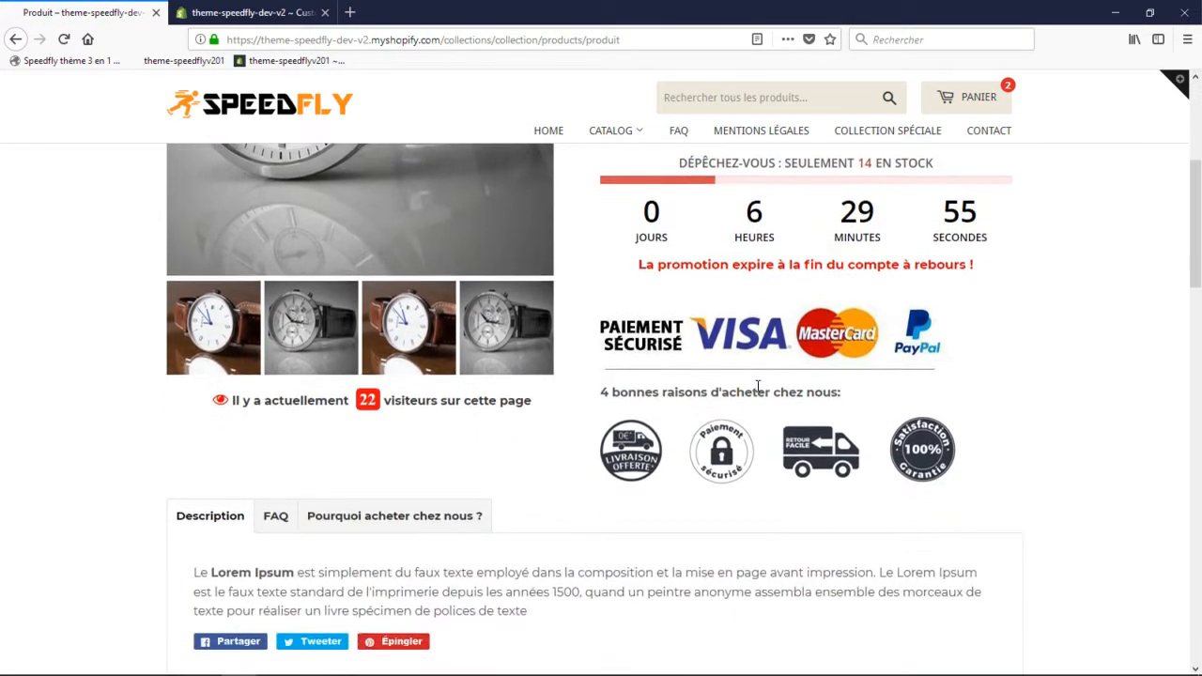
# - Back in the theme editor, set the promotion countdown to 0 hours and 40mn and save the theme
pyautogui.click(293, 14)
pyautogui.scroll(10, 74, 342)
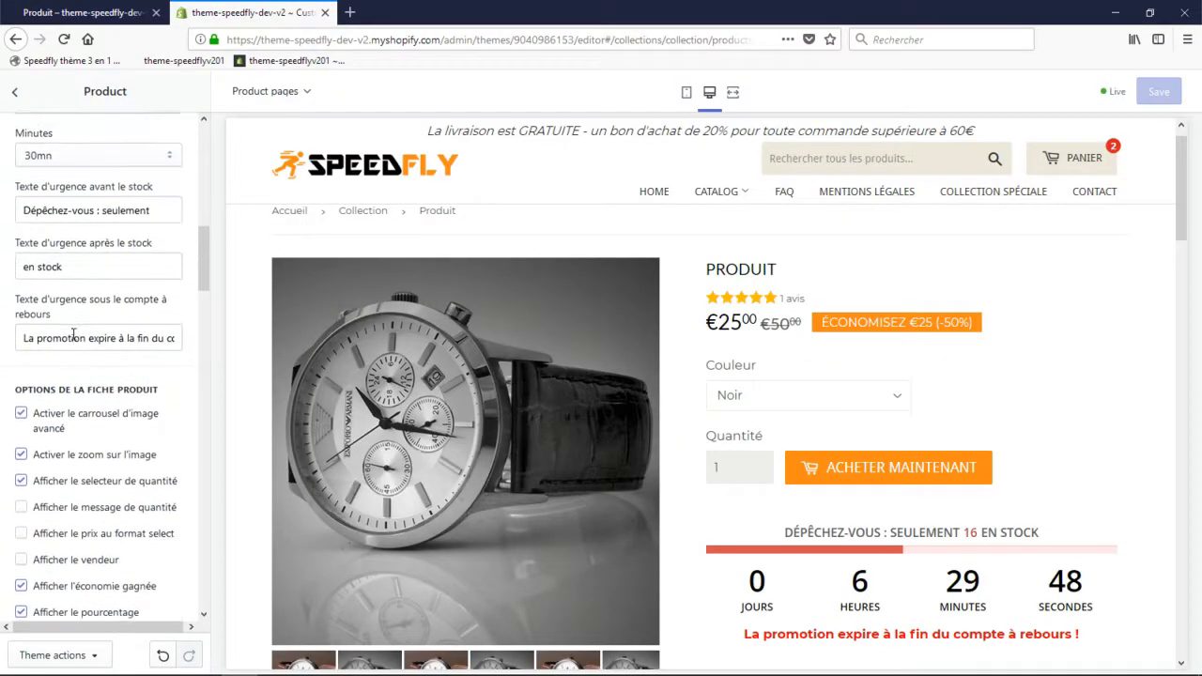
pyautogui.click(69, 284)
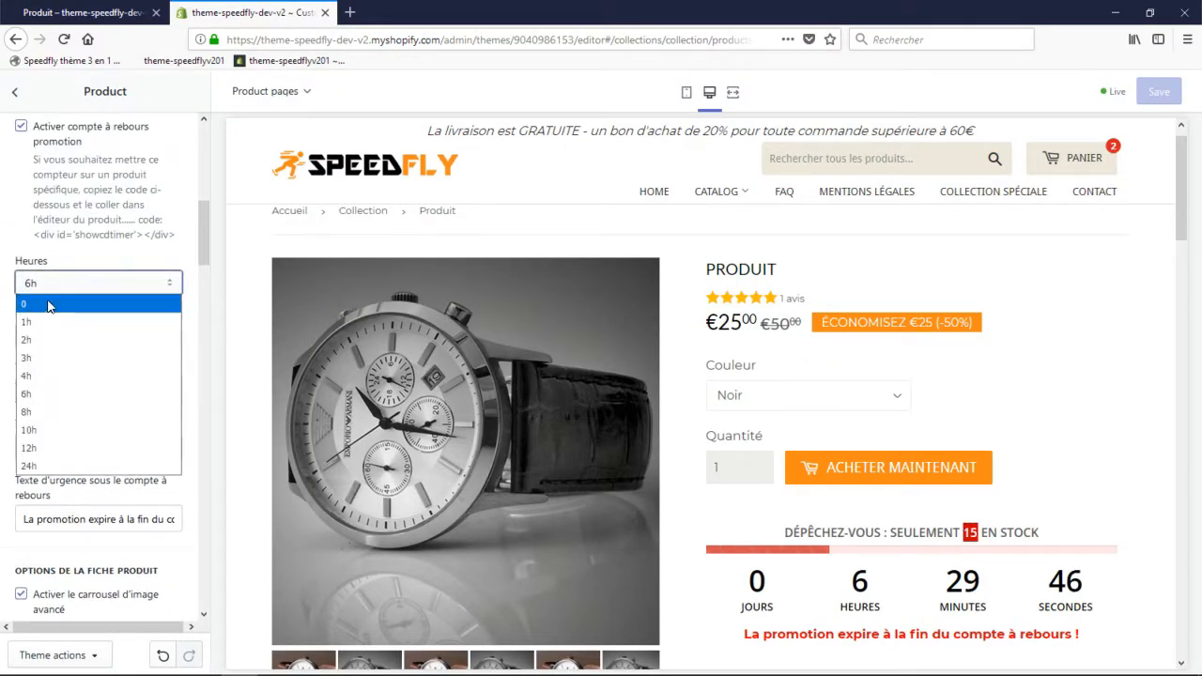
pyautogui.click(47, 301)
pyautogui.click(74, 336)
pyautogui.click(57, 392)
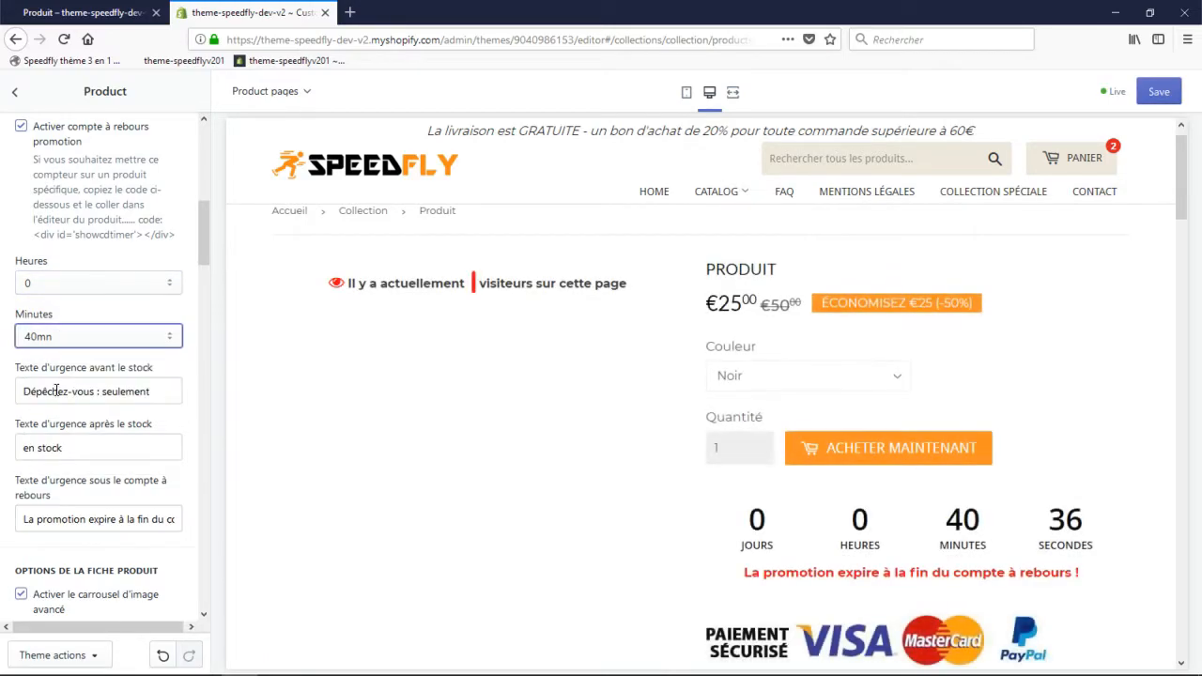
pyautogui.scroll(-4, 141, 423)
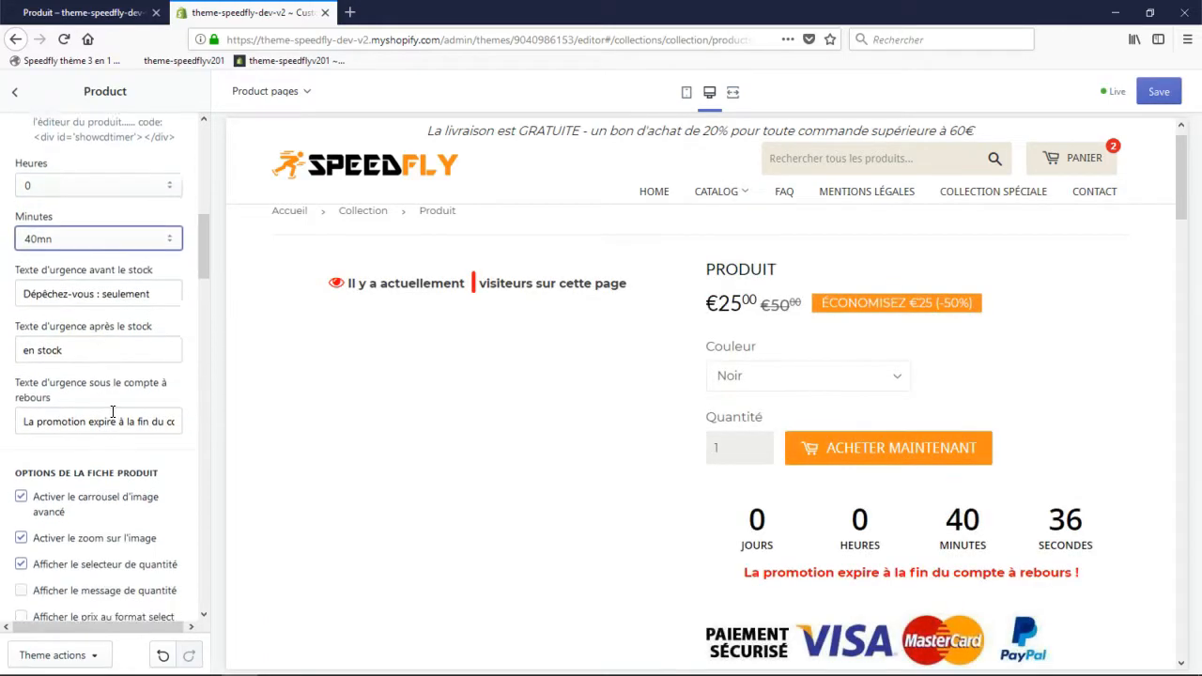
pyautogui.click(1155, 94)
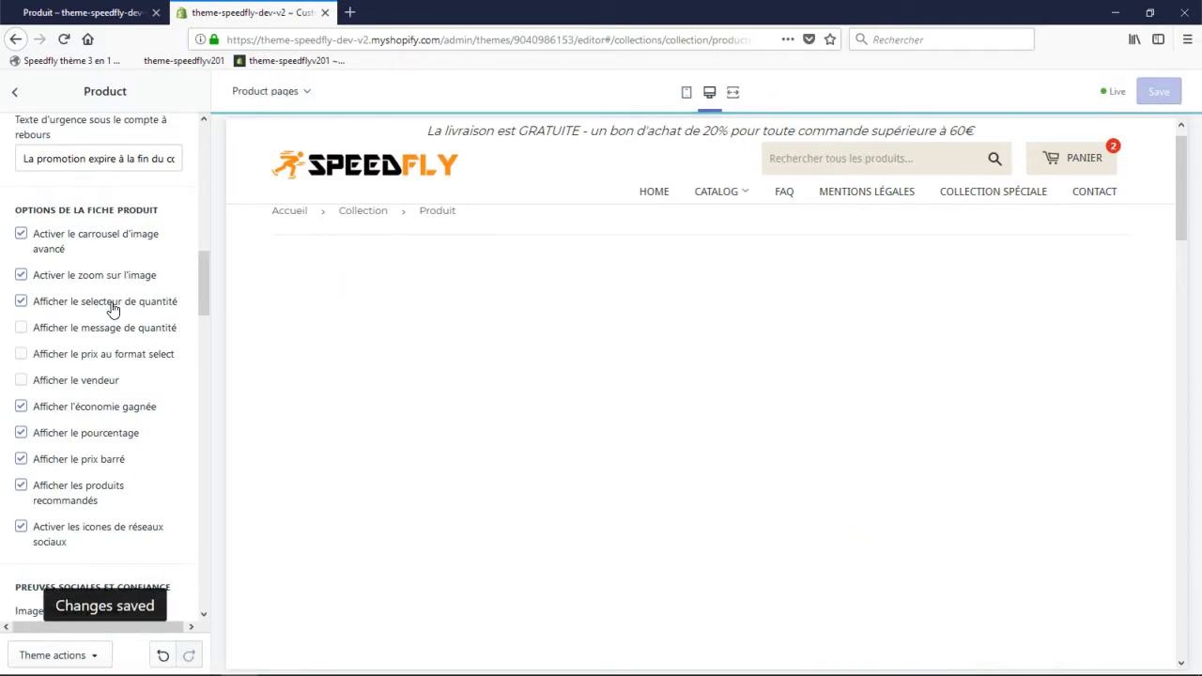
# - Examine the "Zone de contenu" settings and locate the matching content tabs in the product preview
pyautogui.scroll(-3, 103, 308)
pyautogui.scroll(-8, 111, 308)
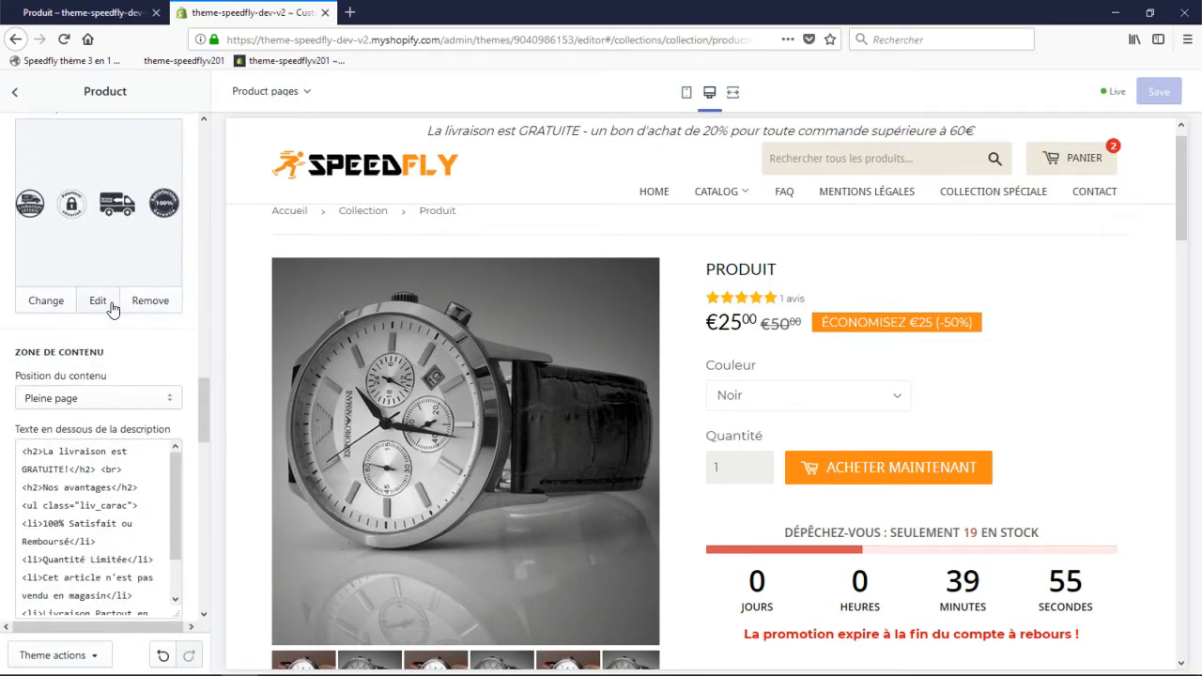
pyautogui.scroll(-1, 113, 305)
pyautogui.scroll(-5, 541, 310)
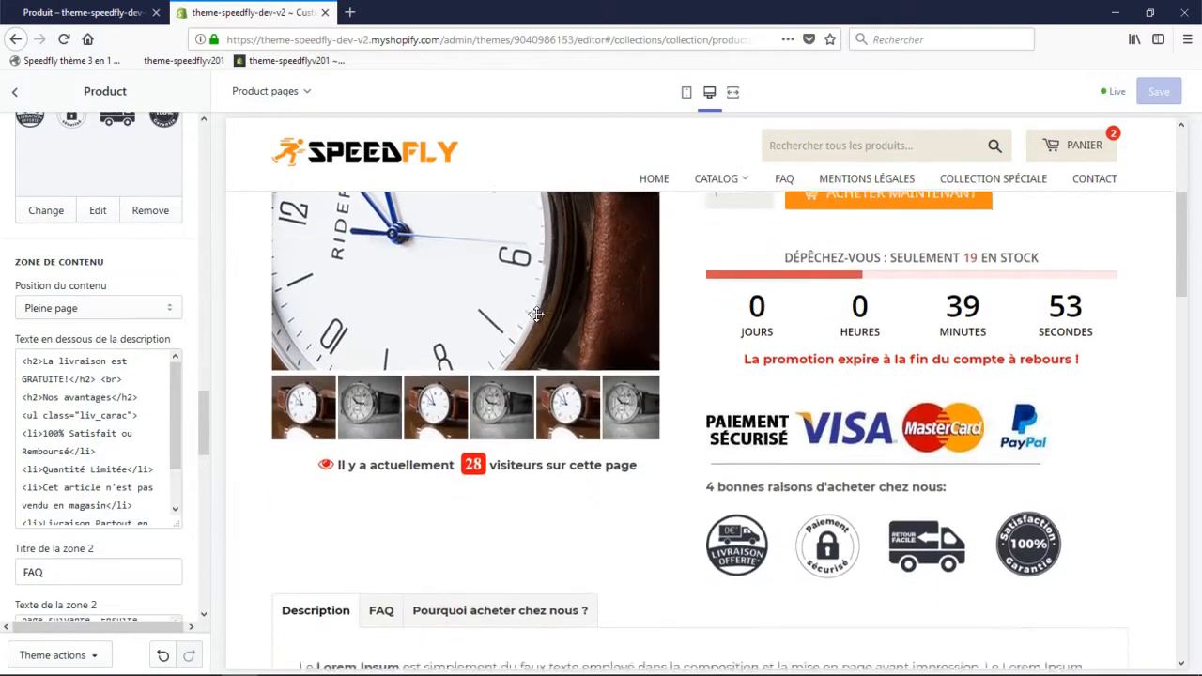
pyautogui.scroll(-1, 370, 322)
pyautogui.scroll(3, 376, 317)
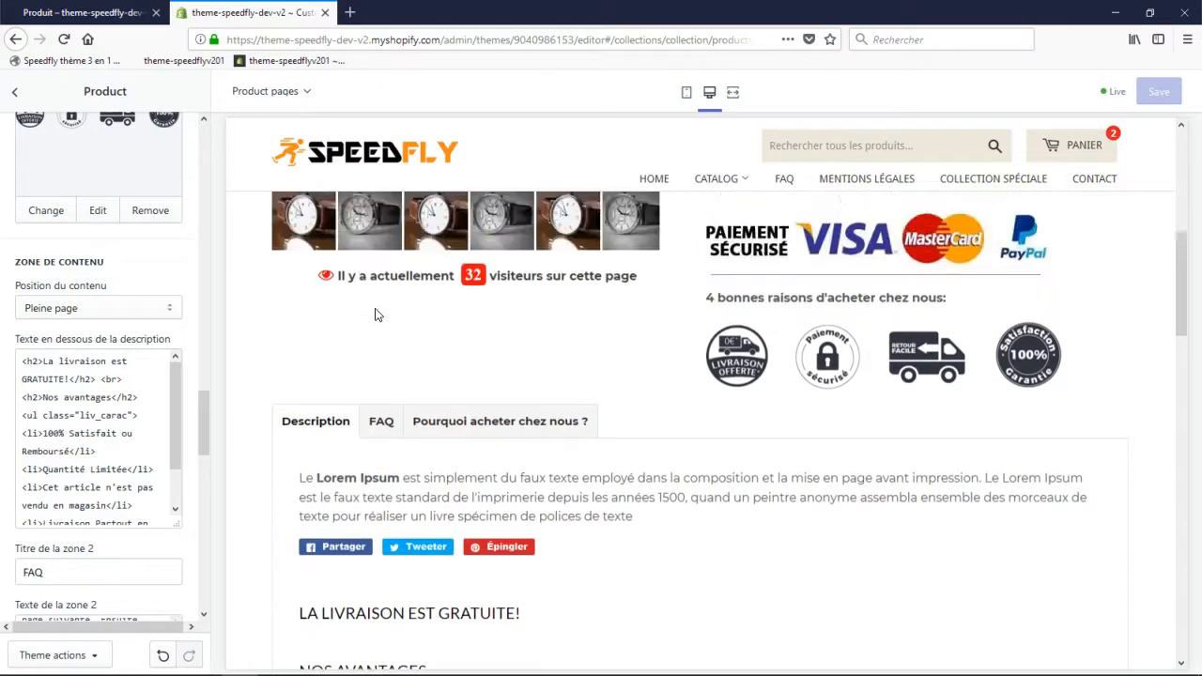
pyautogui.scroll(-3, 376, 318)
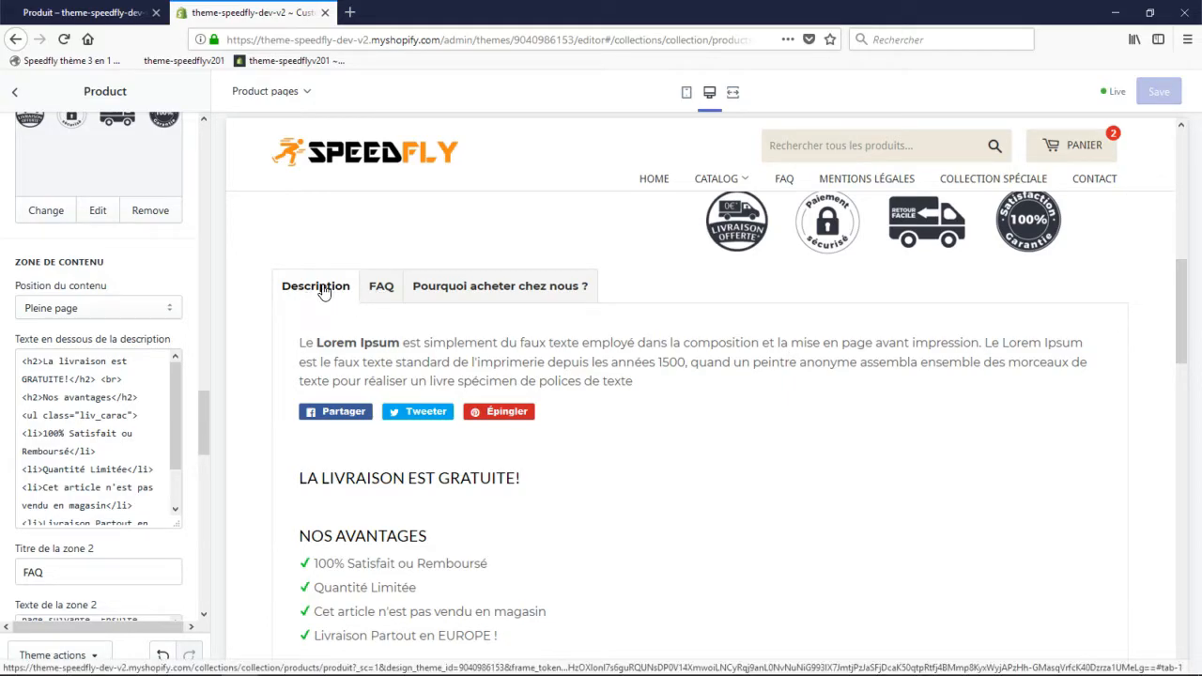
# - Switch between the Description, FAQ and "Pourquoi acheter chez nous ?" tabs in the preview and review their placement on the page
pyautogui.click(375, 291)
pyautogui.click(471, 291)
pyautogui.click(340, 291)
pyautogui.click(385, 291)
pyautogui.click(500, 291)
pyautogui.click(320, 291)
pyautogui.click(374, 291)
pyautogui.click(303, 293)
pyautogui.scroll(6, 760, 290)
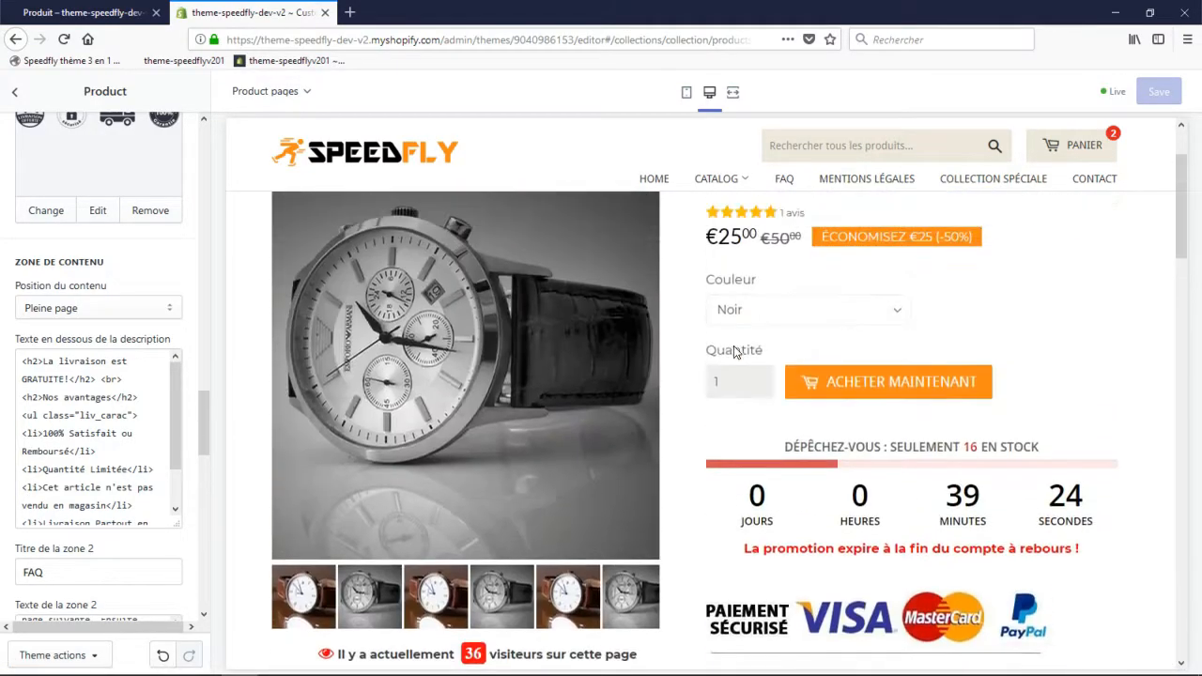
pyautogui.scroll(-6, 735, 352)
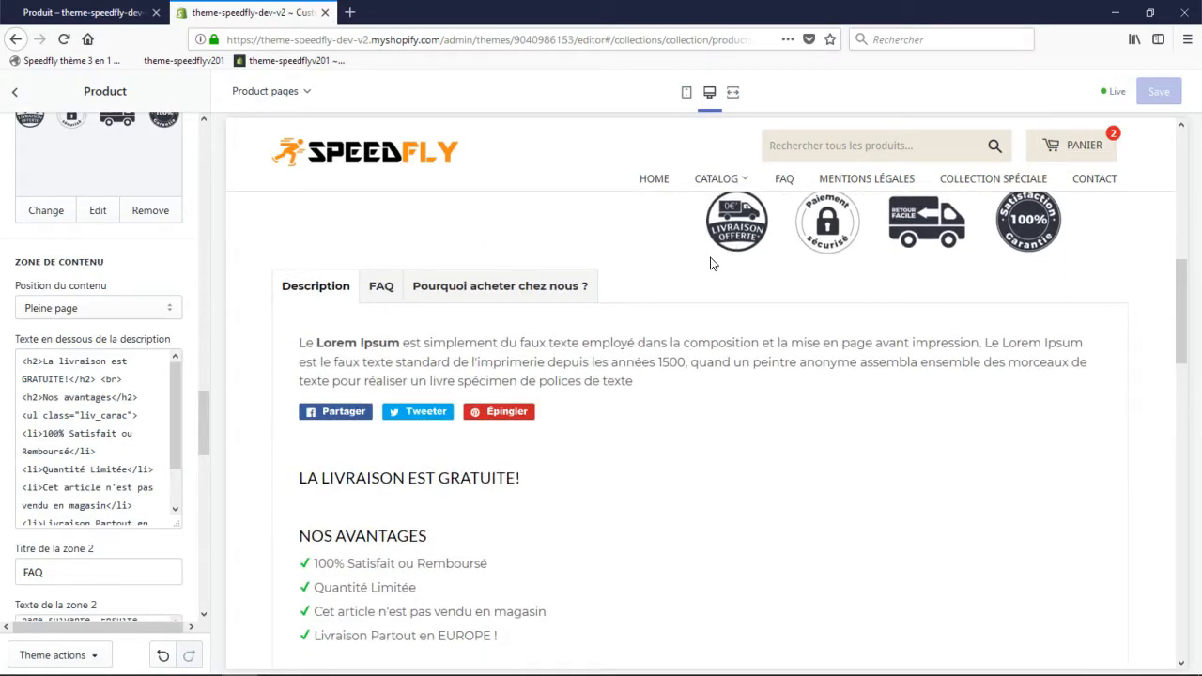
# - Set the content position to "Sous le formulaire page" and check the tabs' placement in the preview
pyautogui.click(93, 310)
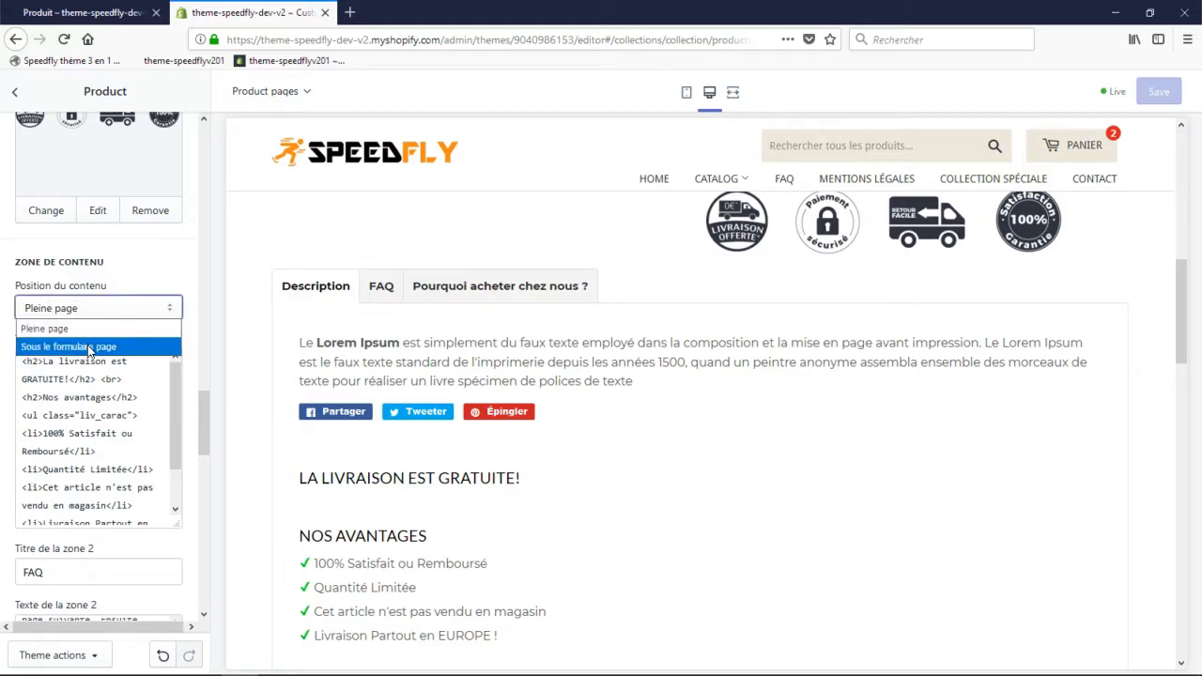
pyautogui.click(91, 347)
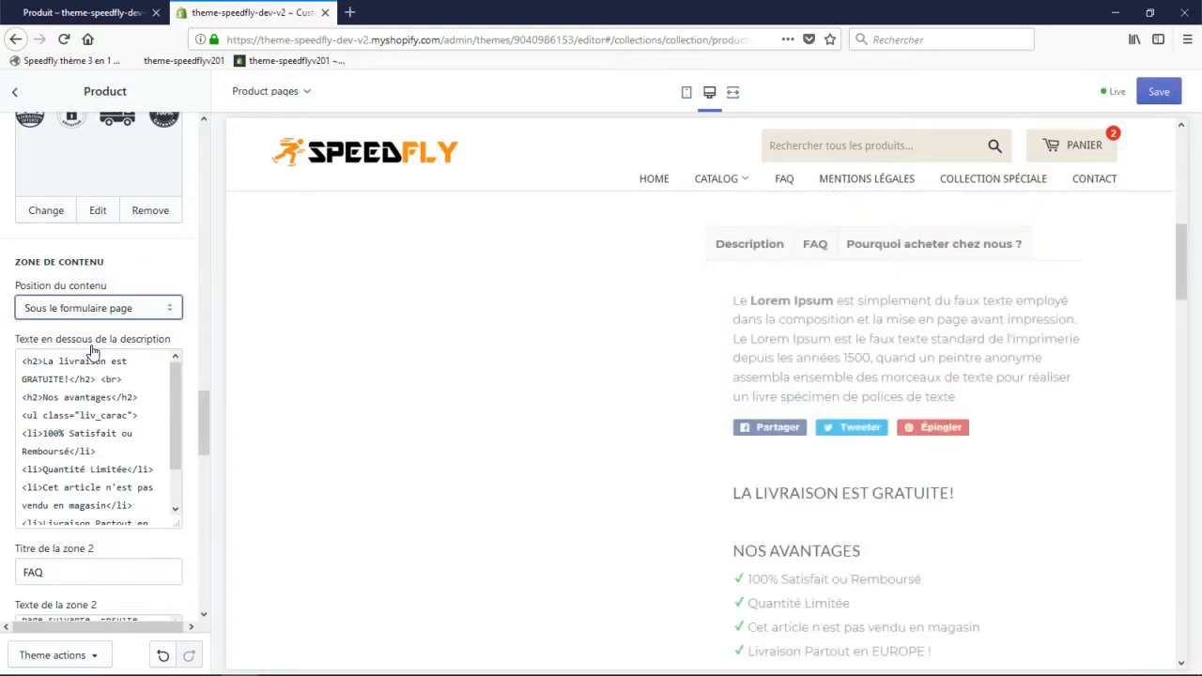
pyautogui.scroll(3, 834, 291)
pyautogui.scroll(-2, 805, 412)
pyautogui.scroll(-3, 803, 421)
pyautogui.scroll(8, 804, 430)
pyautogui.scroll(-10, 805, 435)
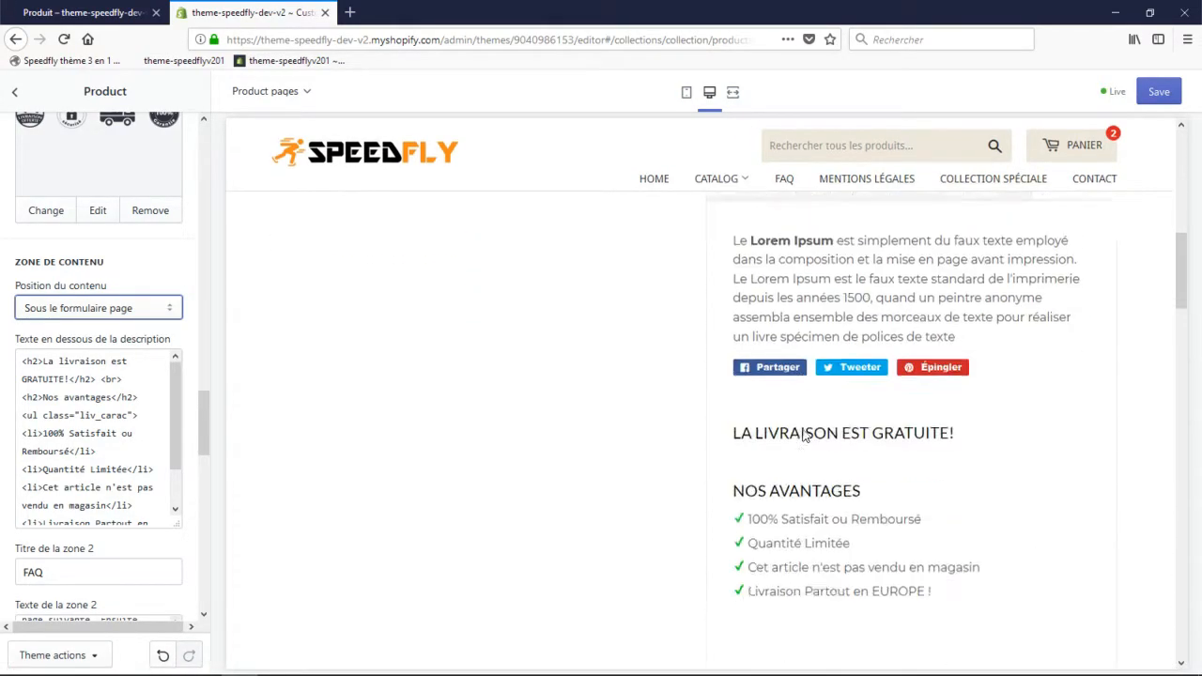
pyautogui.scroll(10, 805, 431)
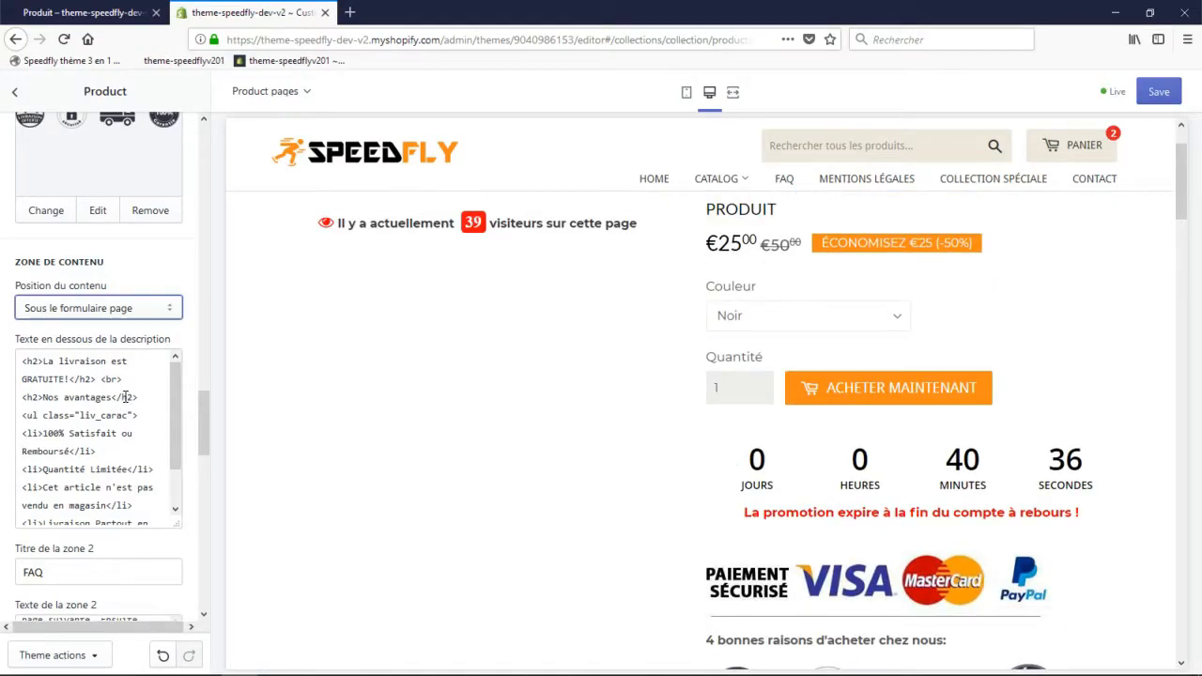
pyautogui.scroll(-1, 125, 397)
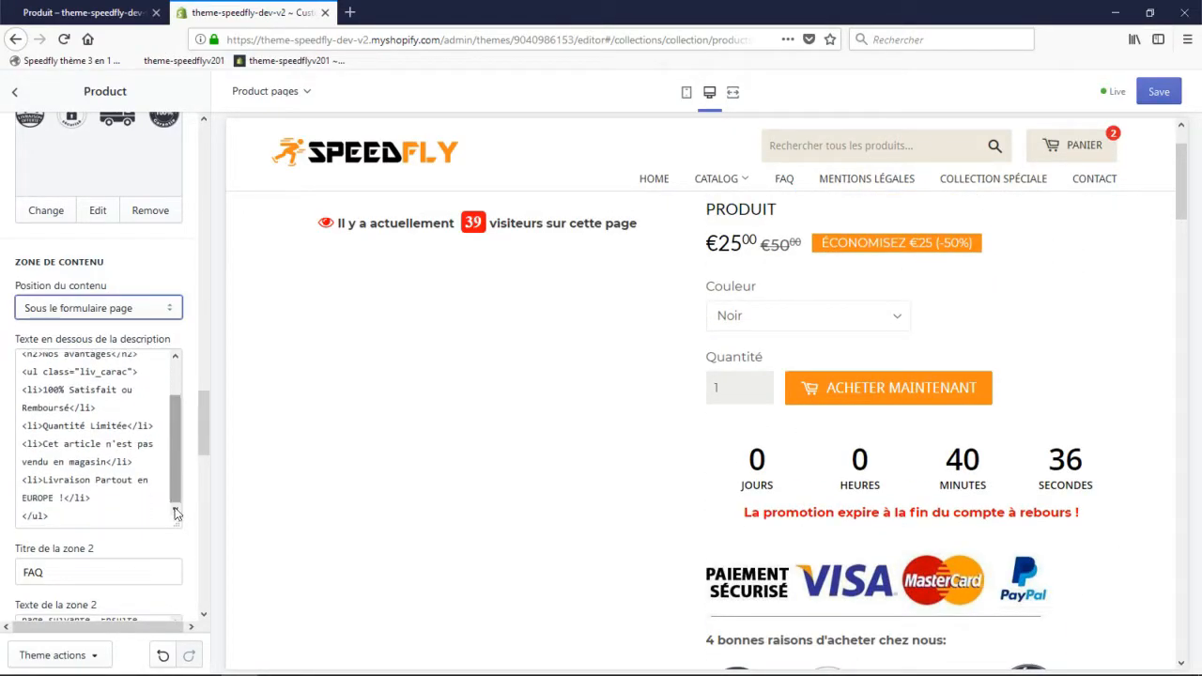
# - Save the theme, reload the storefront product page, and inspect the content tabs under the product form
pyautogui.click(1161, 92)
pyautogui.click(84, 12)
pyautogui.click(317, 37)
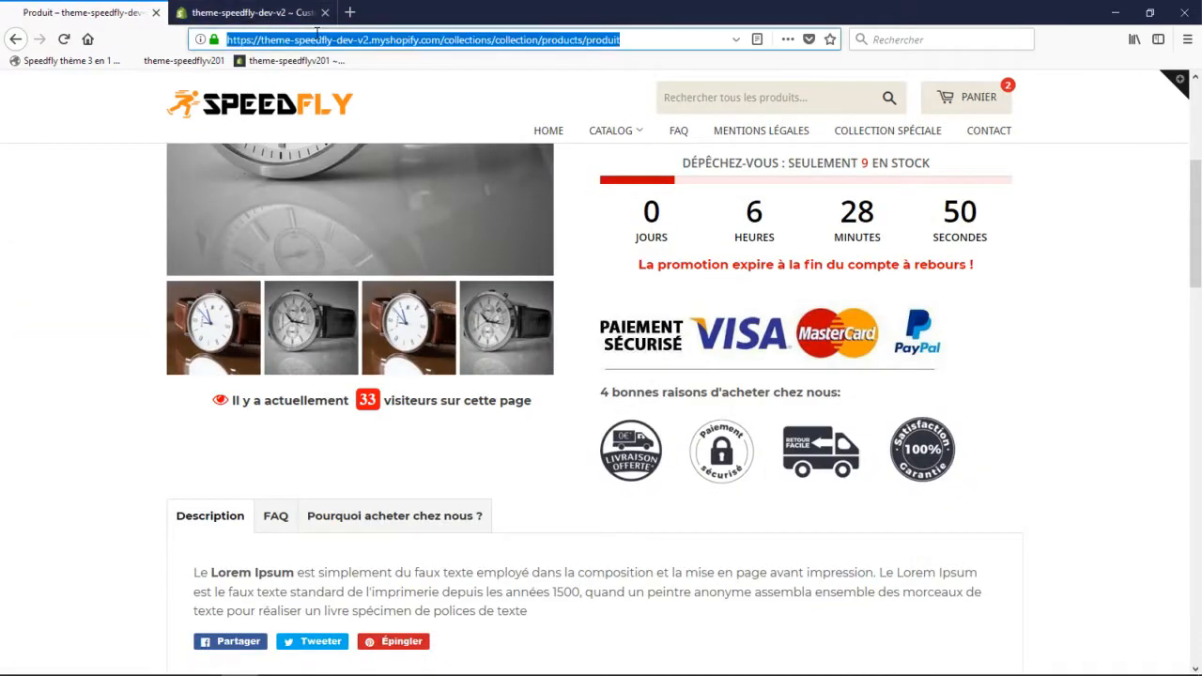
pyautogui.press('Return')
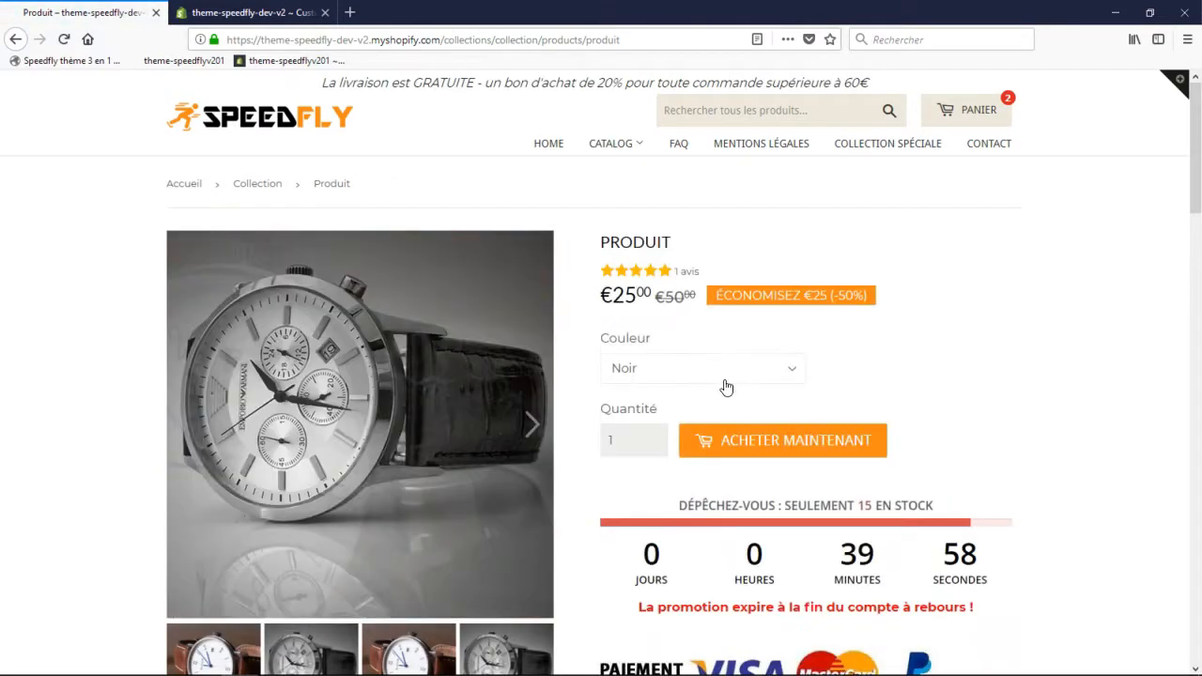
pyautogui.scroll(-6, 660, 281)
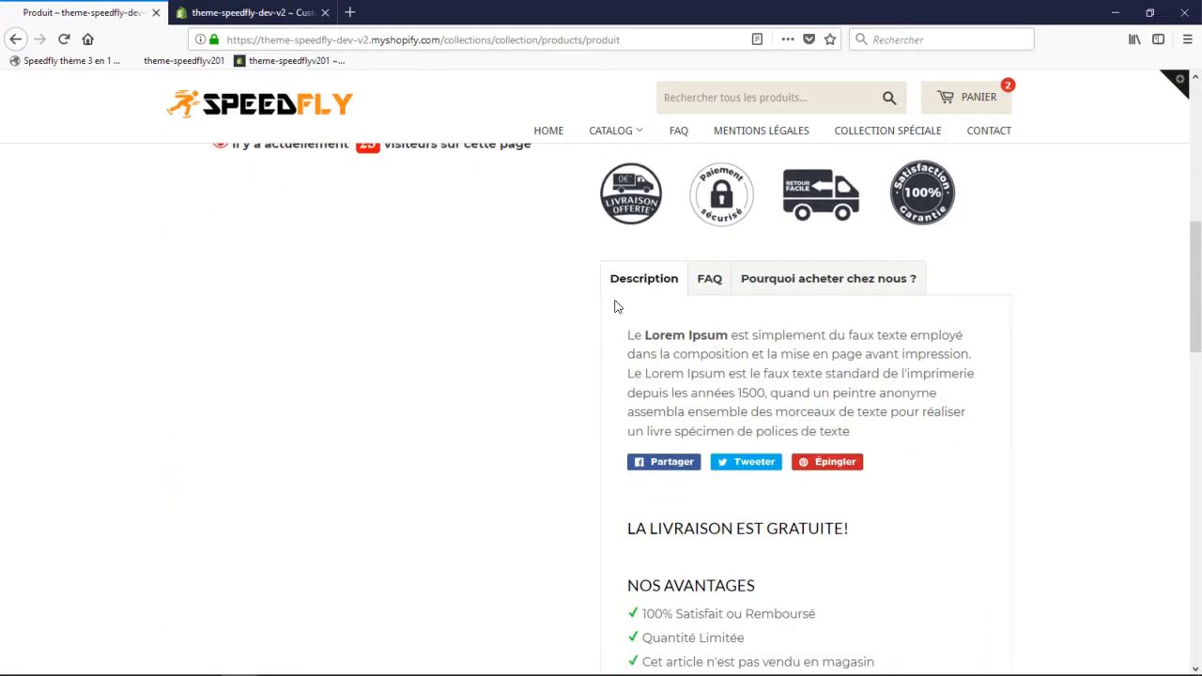
# - Return to the theme editor, set the content position to "Pleine page", and save the theme
pyautogui.click(254, 11)
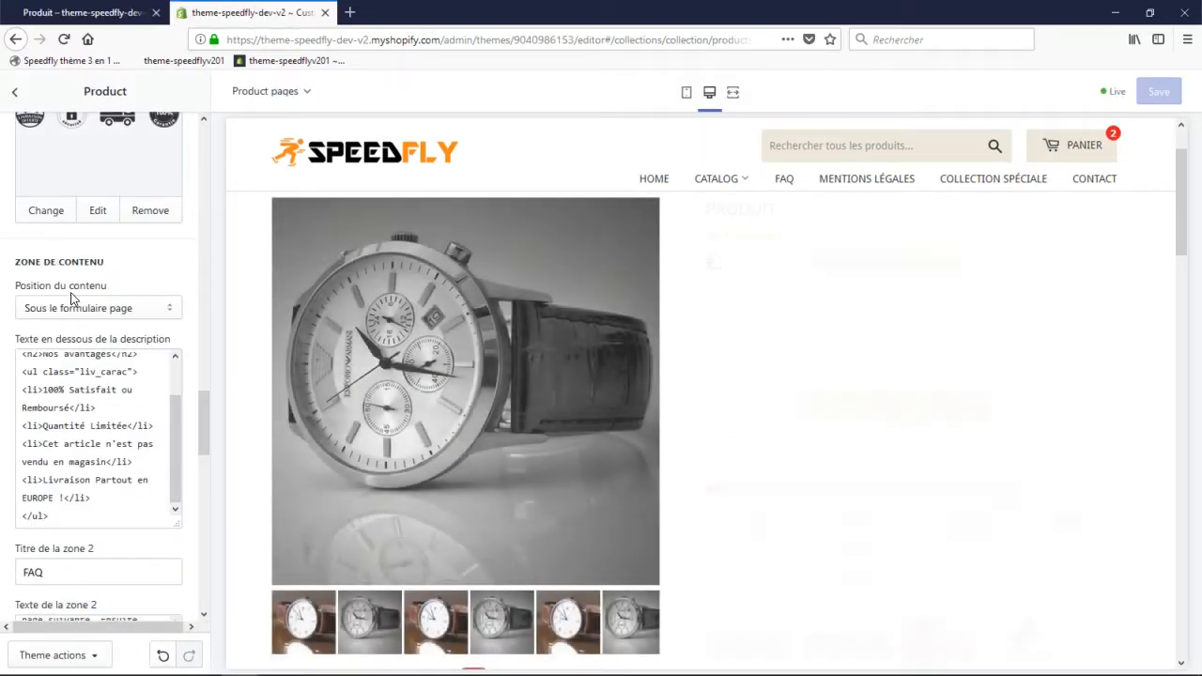
pyautogui.click(56, 308)
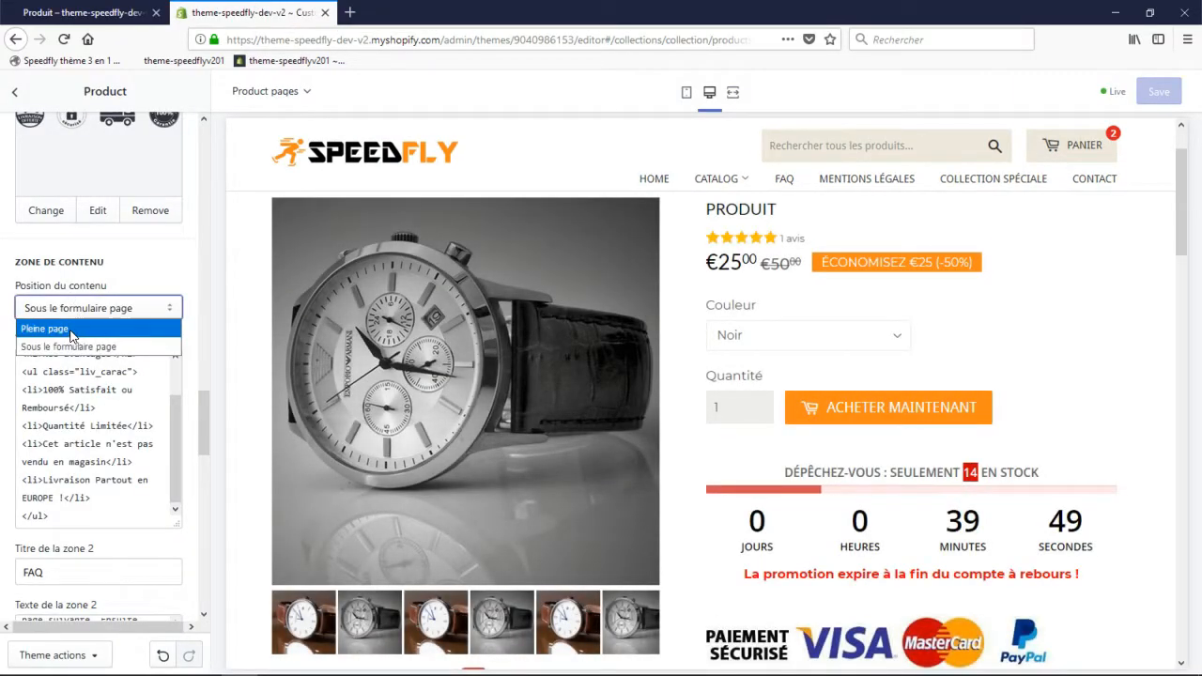
pyautogui.click(72, 330)
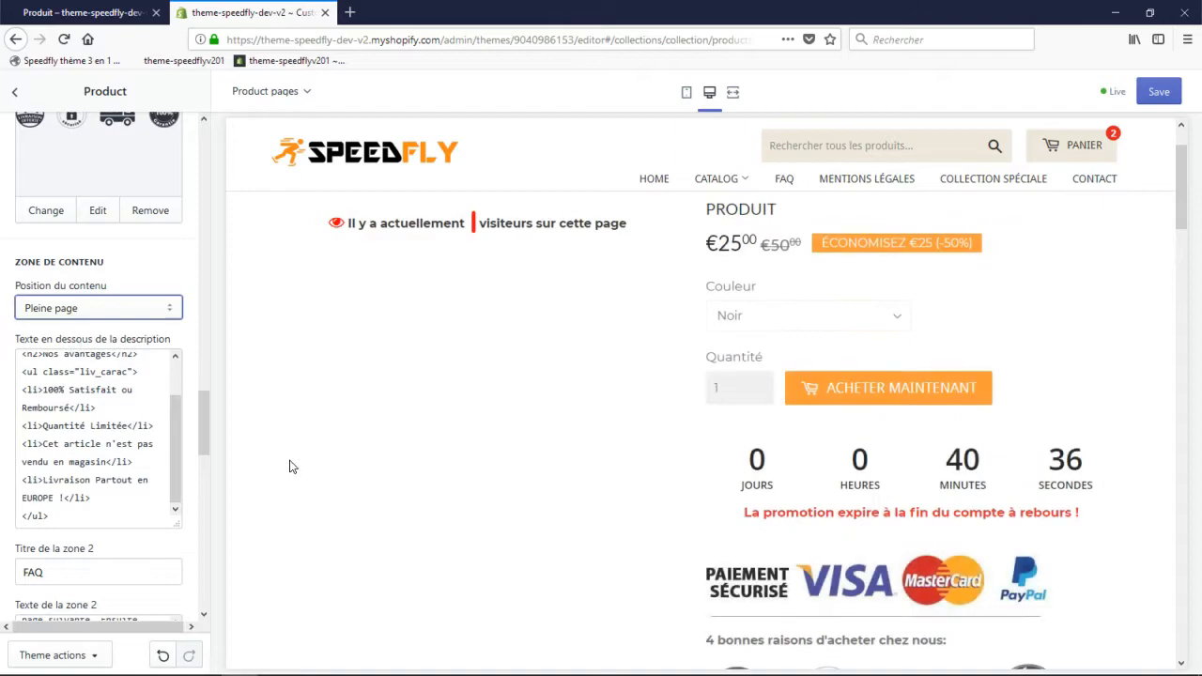
pyautogui.click(1159, 91)
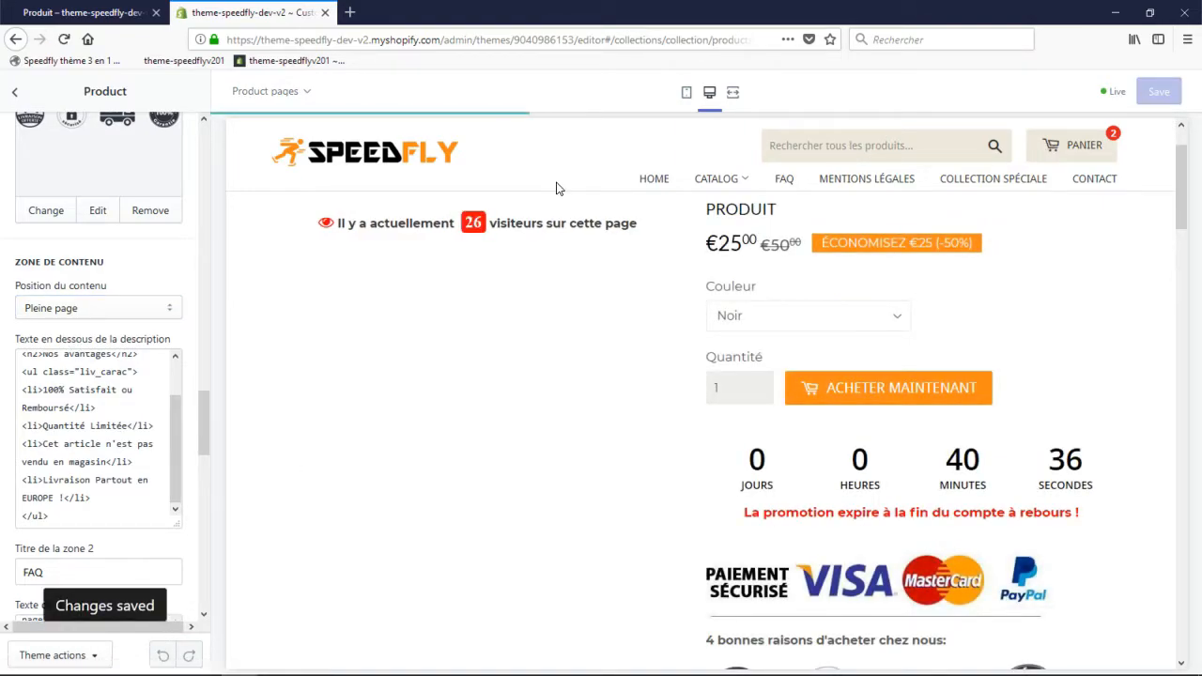
# - Examine the Description tab in the full-page preview, including its product text, share buttons and the content below them
pyautogui.scroll(-6, 558, 188)
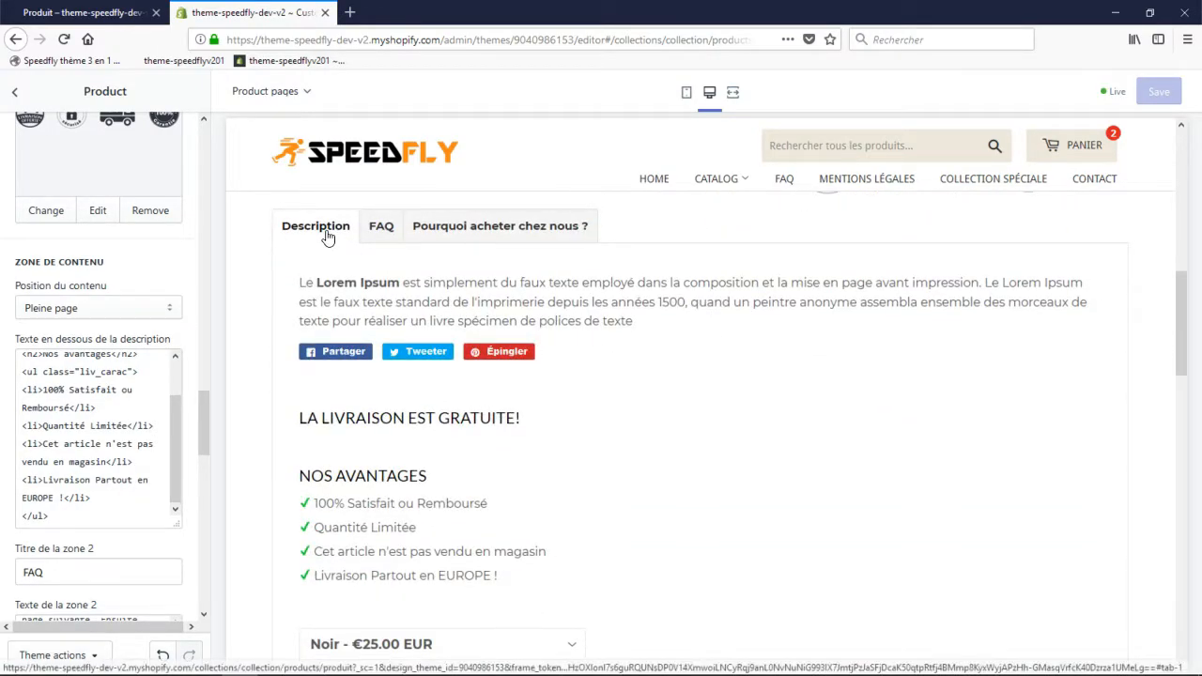
pyautogui.moveTo(303, 276); pyautogui.dragTo(459, 282)
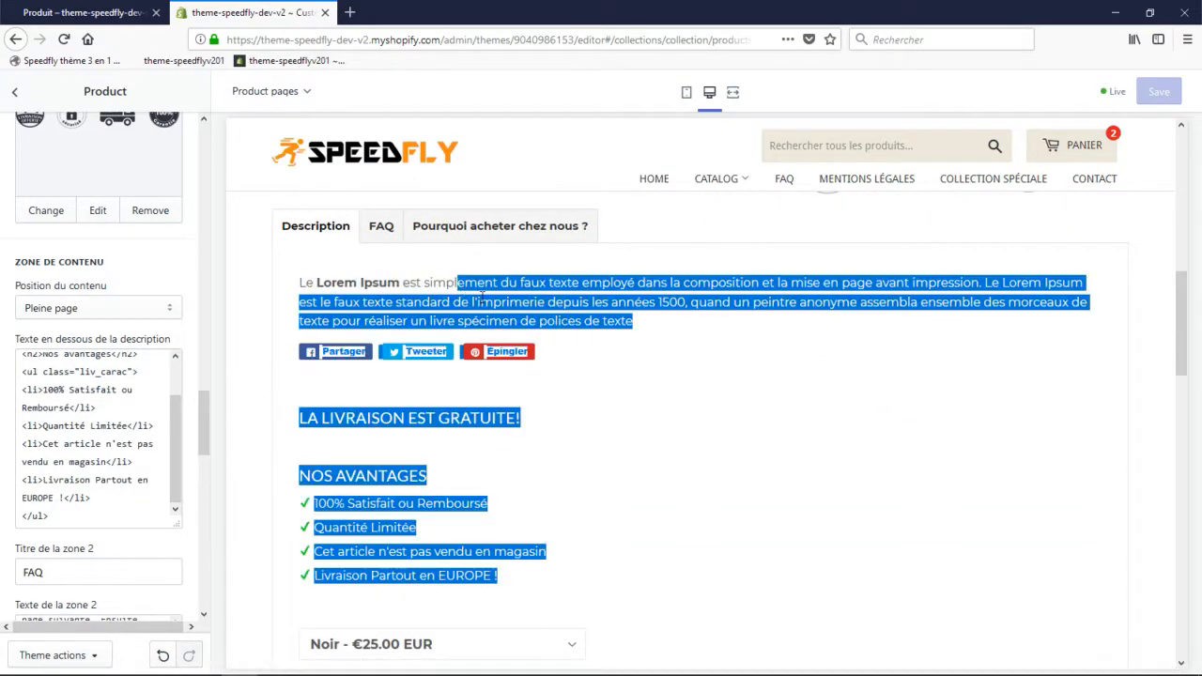
pyautogui.click(651, 329)
pyautogui.moveTo(649, 324); pyautogui.dragTo(294, 278)
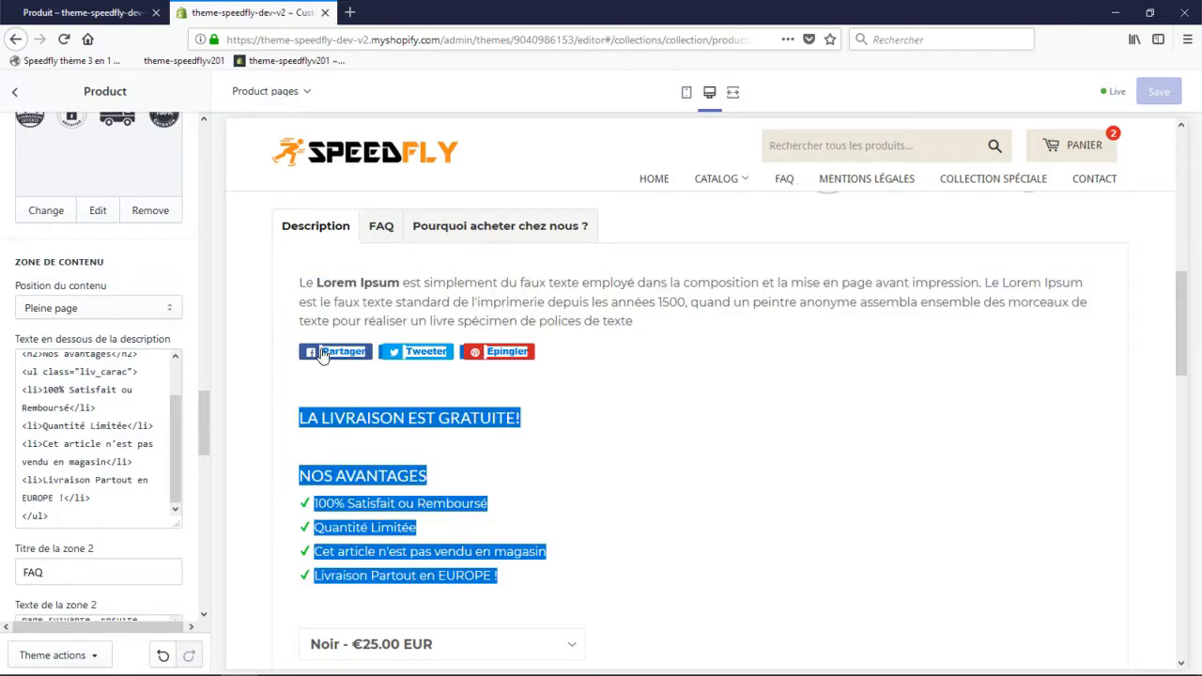
pyautogui.click(264, 350)
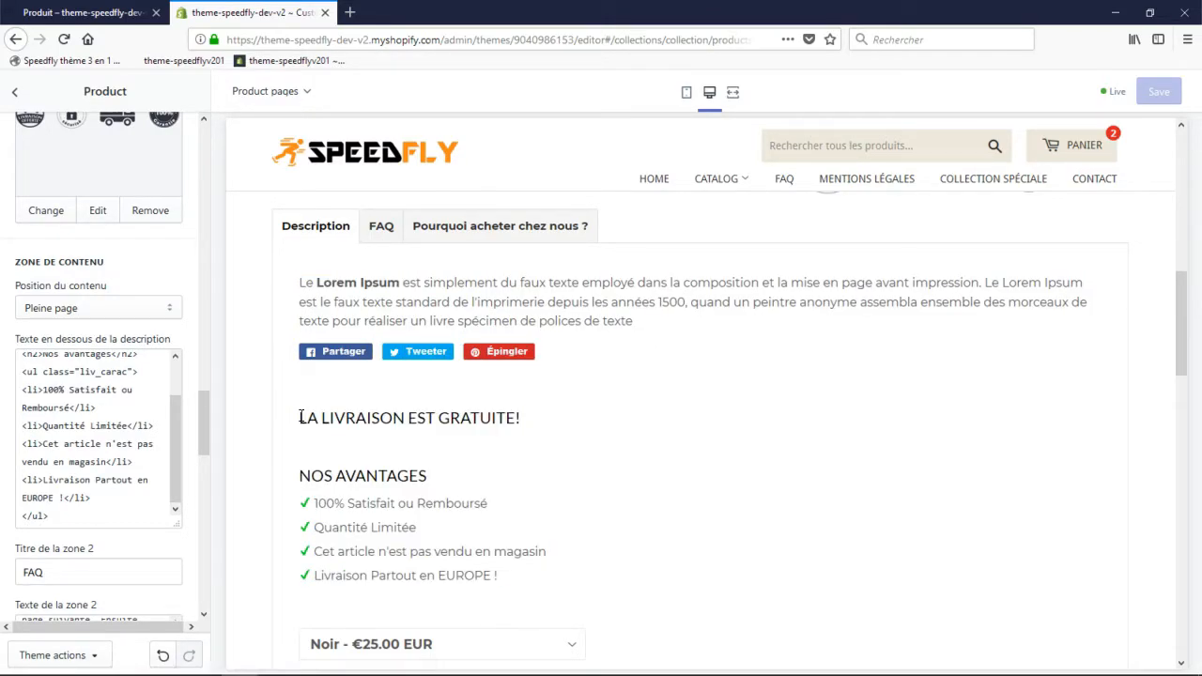
# - Compare the h2 headings in the "Texte en dessous de la description" code with the matching headings in the preview
pyautogui.scroll(3, 108, 421)
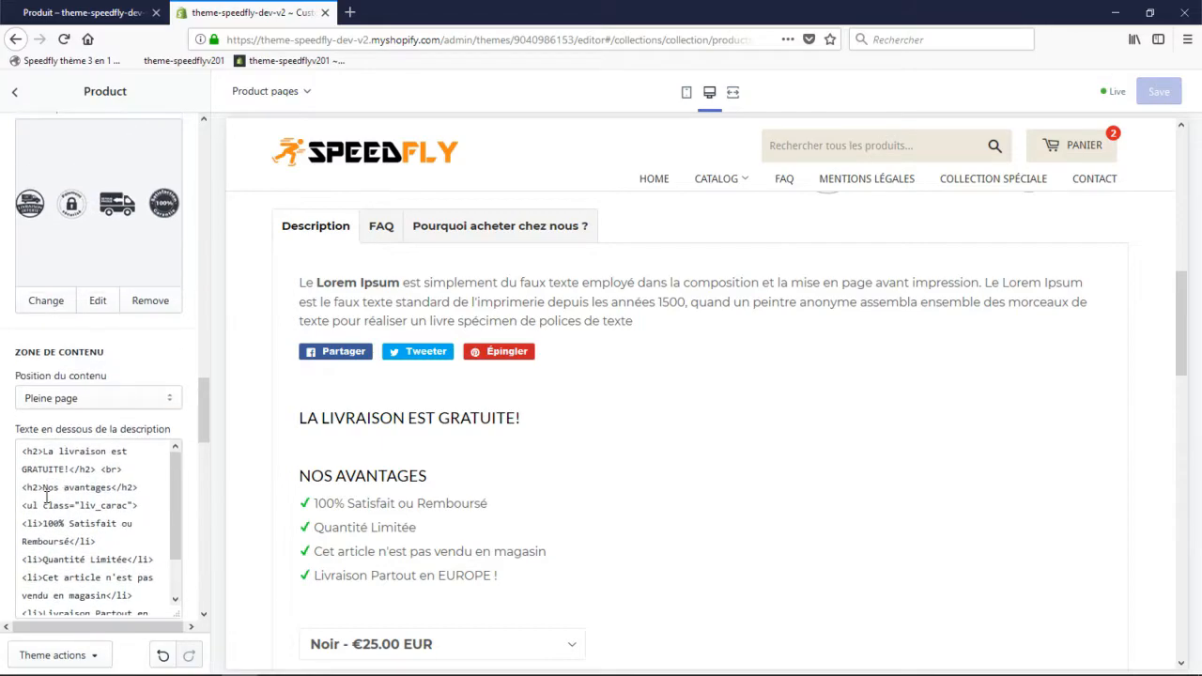
pyautogui.scroll(-2, 9, 428)
pyautogui.doubleClick(32, 272)
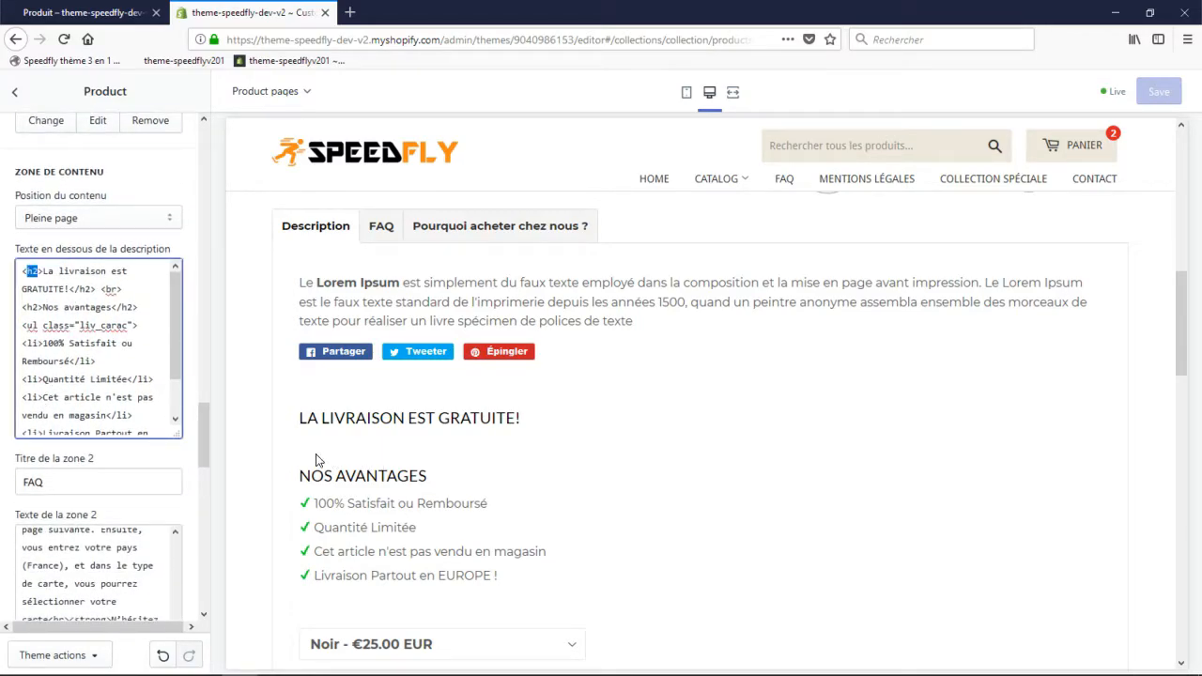
pyautogui.doubleClick(362, 417)
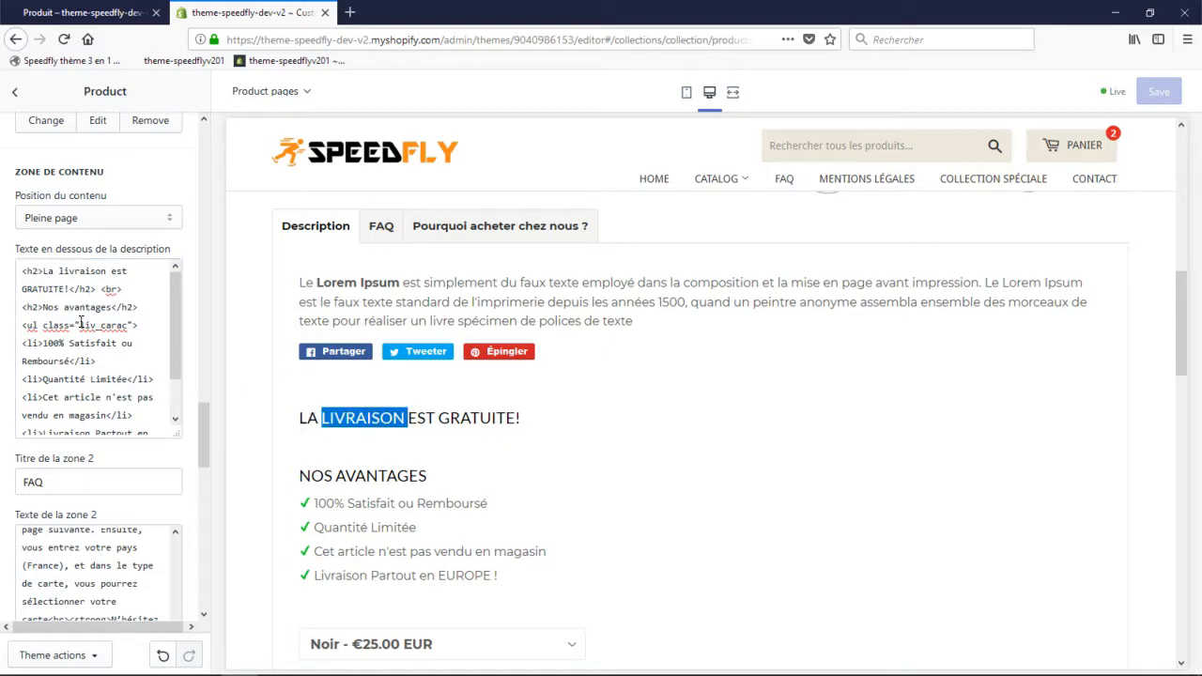
pyautogui.doubleClick(339, 475)
pyautogui.click(519, 493)
# - Compare the advantages list under the Description tab with its list items in the "Texte en dessous de la description" code
pyautogui.scroll(-2, 519, 493)
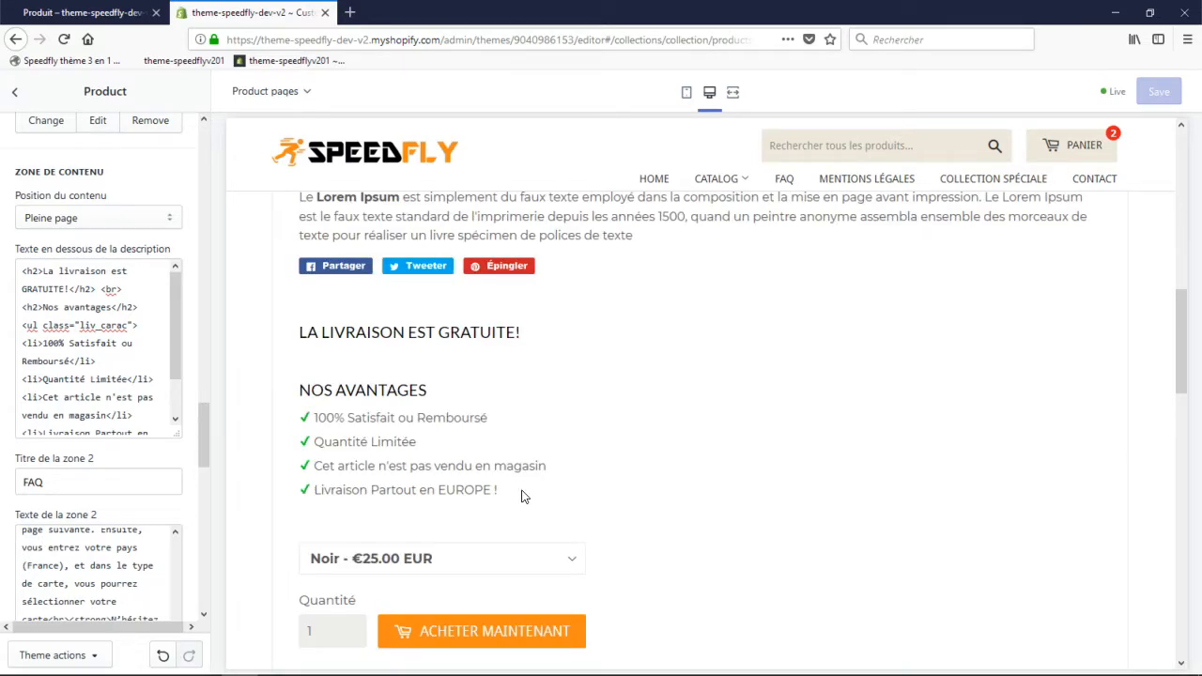
pyautogui.moveTo(521, 489); pyautogui.dragTo(620, 433)
pyautogui.click(620, 434)
pyautogui.scroll(-2, 114, 385)
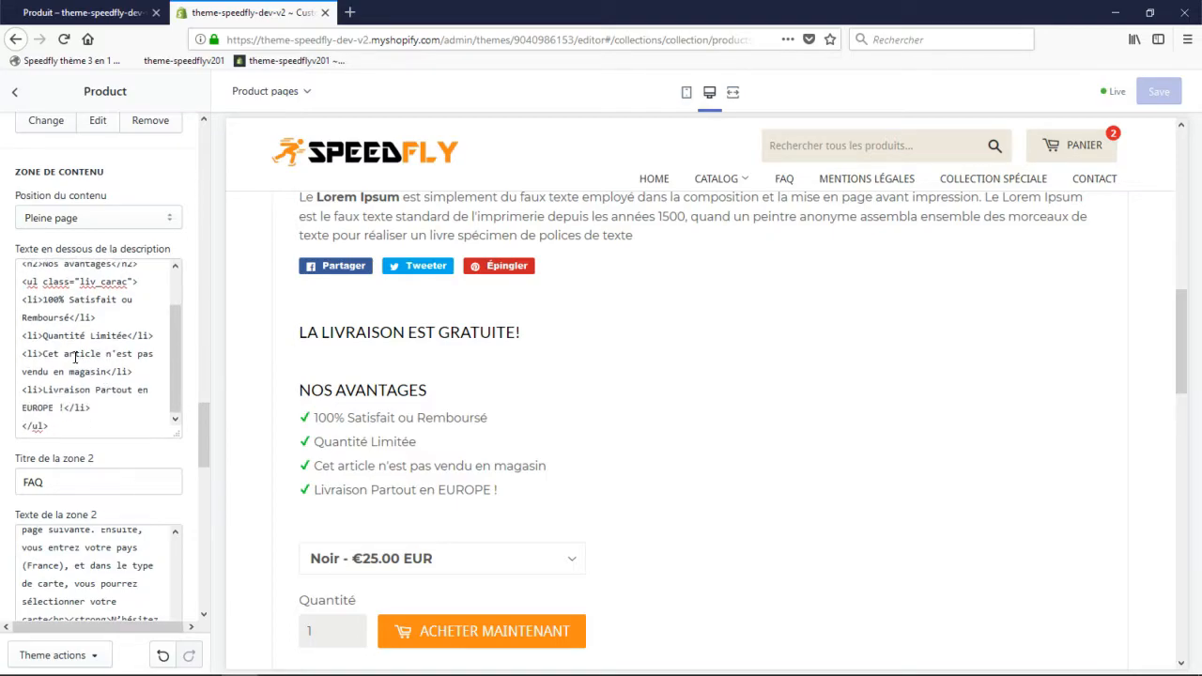
pyautogui.scroll(5, 322, 451)
pyautogui.scroll(-2, 314, 424)
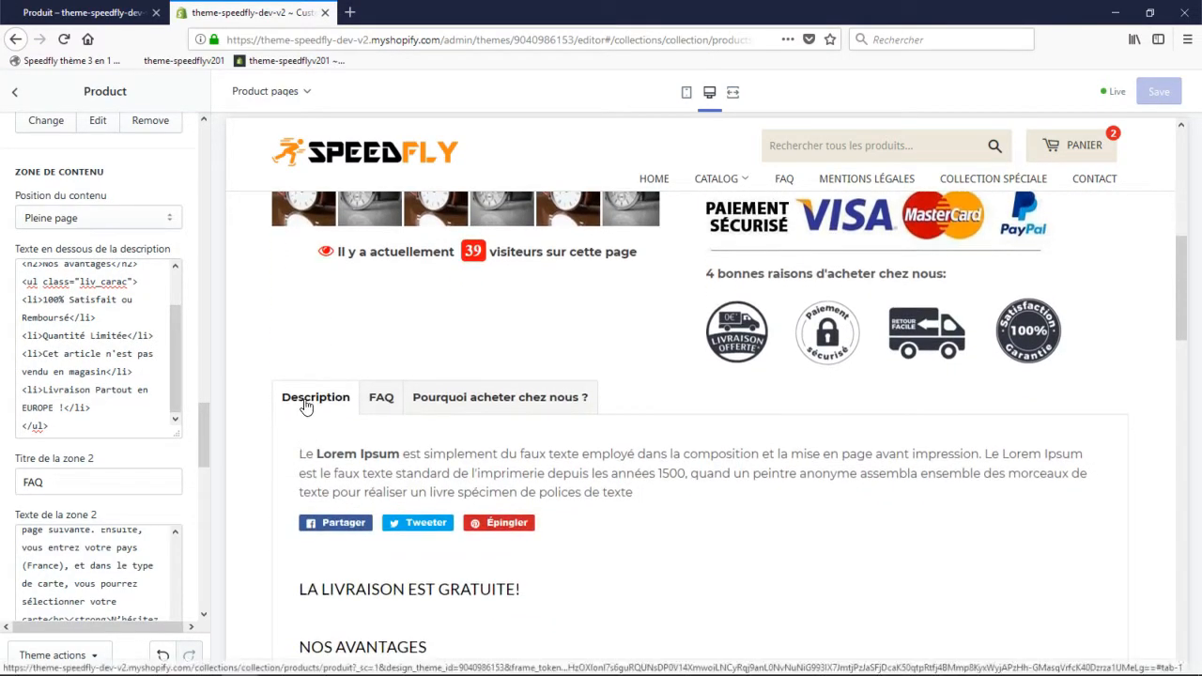
# - Show the FAQ tab in the preview and match its first heading to the h2 tag in "Texte de la zone 2"
pyautogui.click(382, 398)
pyautogui.scroll(-3, 133, 399)
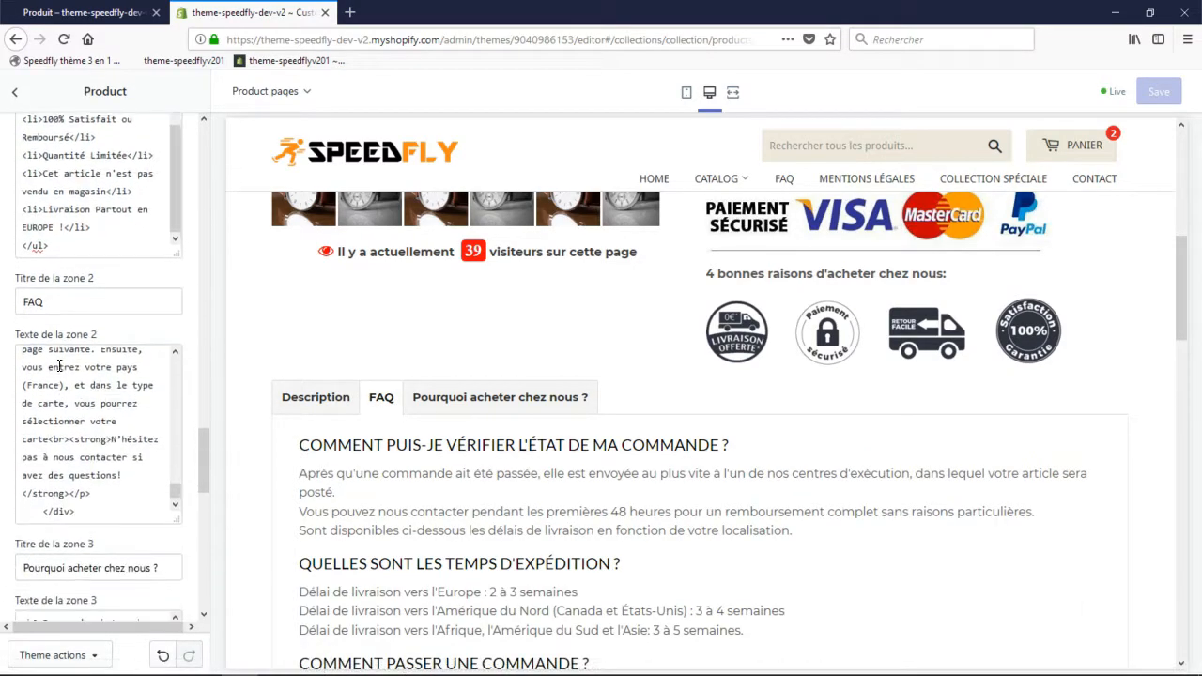
pyautogui.scroll(10, 38, 381)
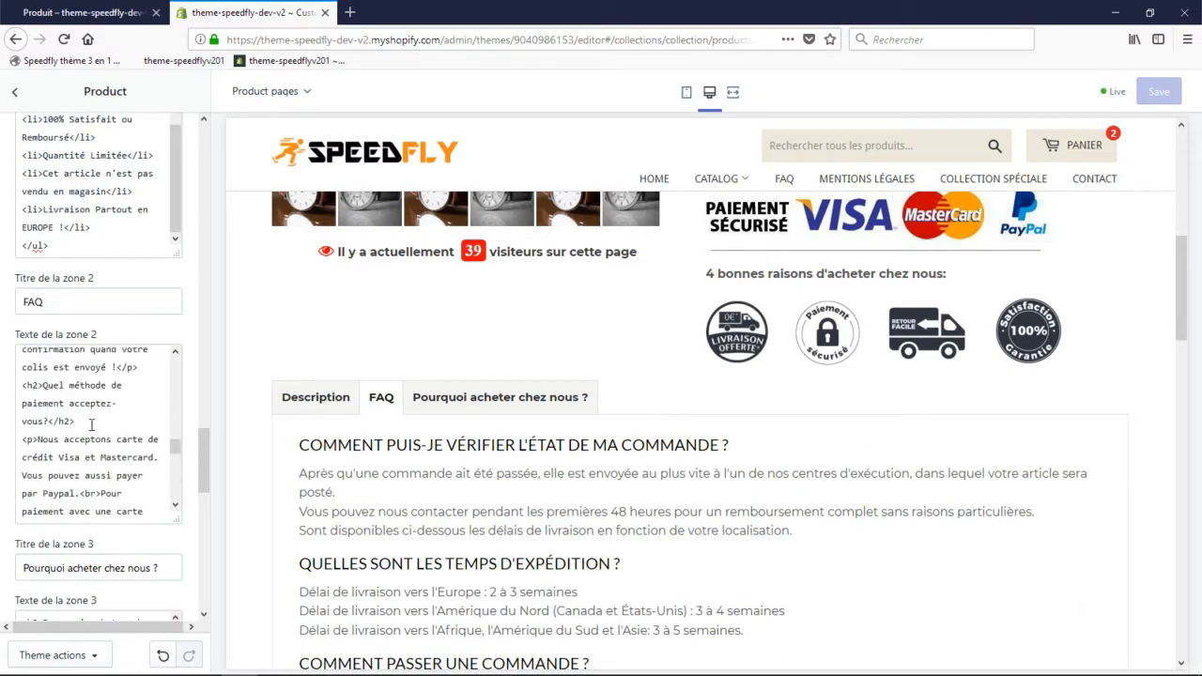
pyautogui.scroll(5, 91, 426)
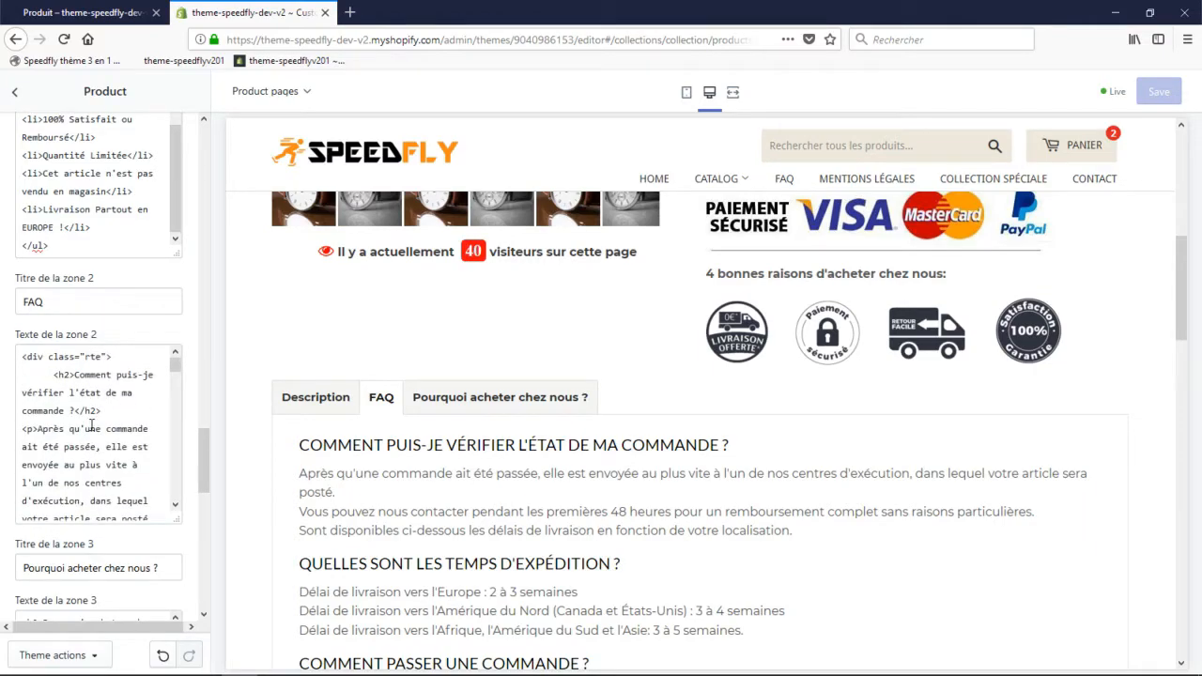
pyautogui.doubleClick(64, 376)
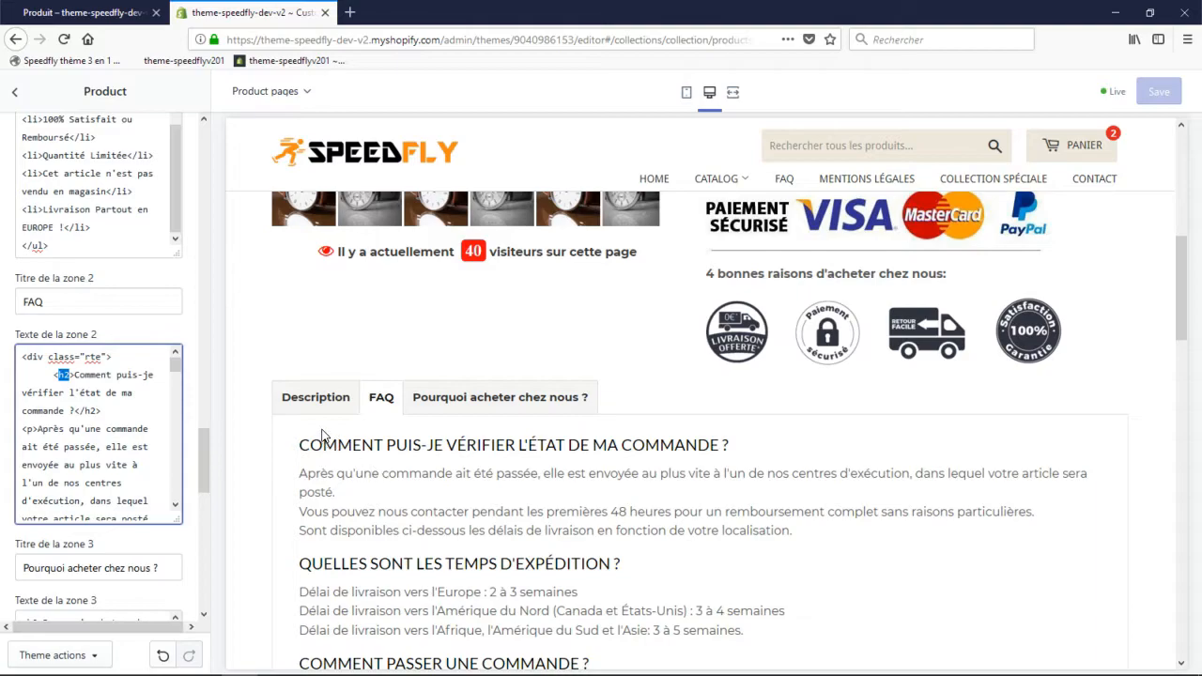
pyautogui.moveTo(304, 448); pyautogui.dragTo(733, 448)
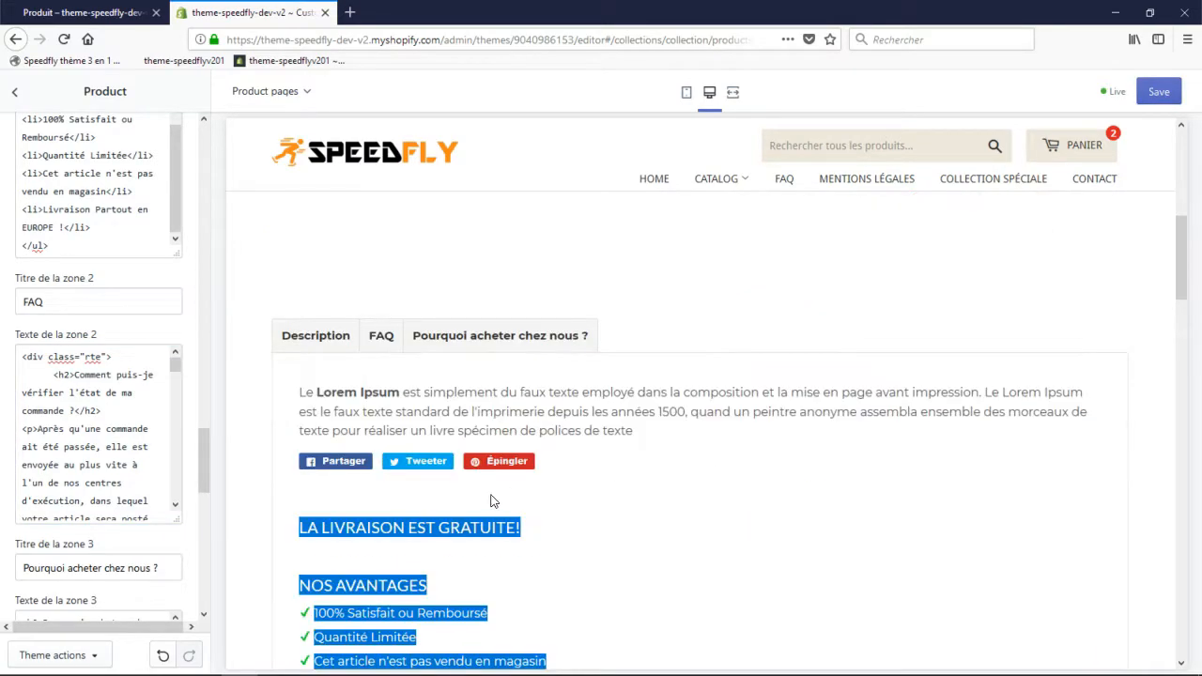
# - Reopen the FAQ tab after the preview refresh and read through its questions and the rest of the zone 2 code
pyautogui.click(390, 342)
pyautogui.scroll(-3, 418, 422)
pyautogui.scroll(3, 440, 386)
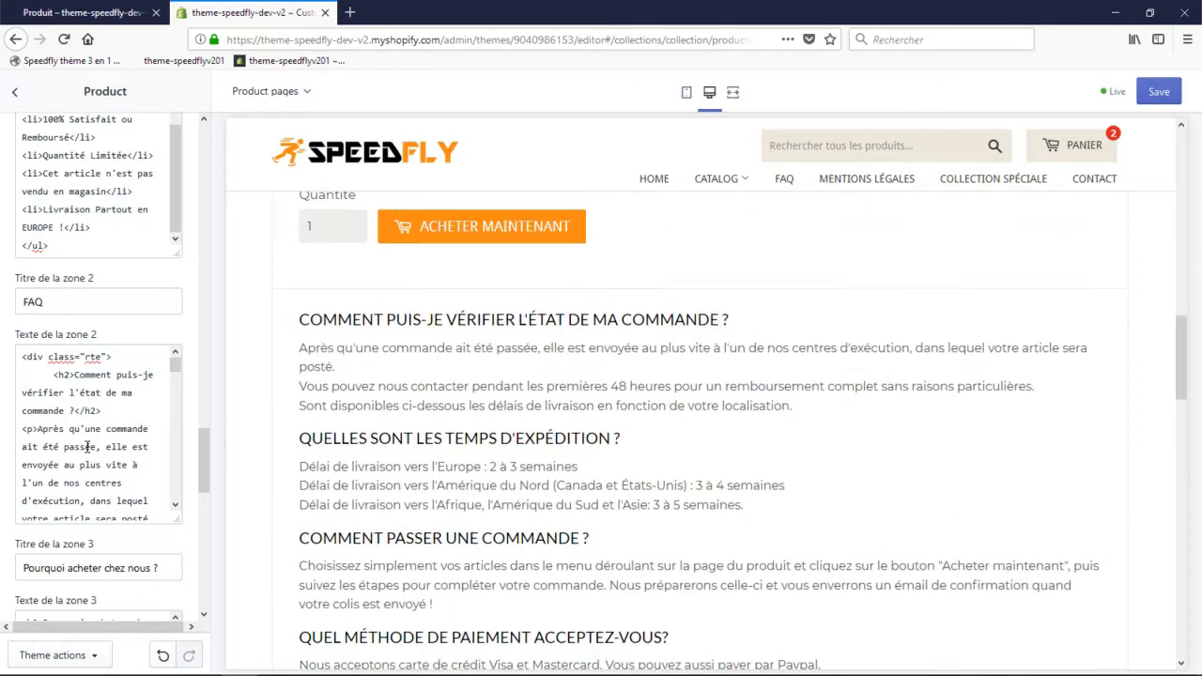
pyautogui.scroll(-10, 89, 444)
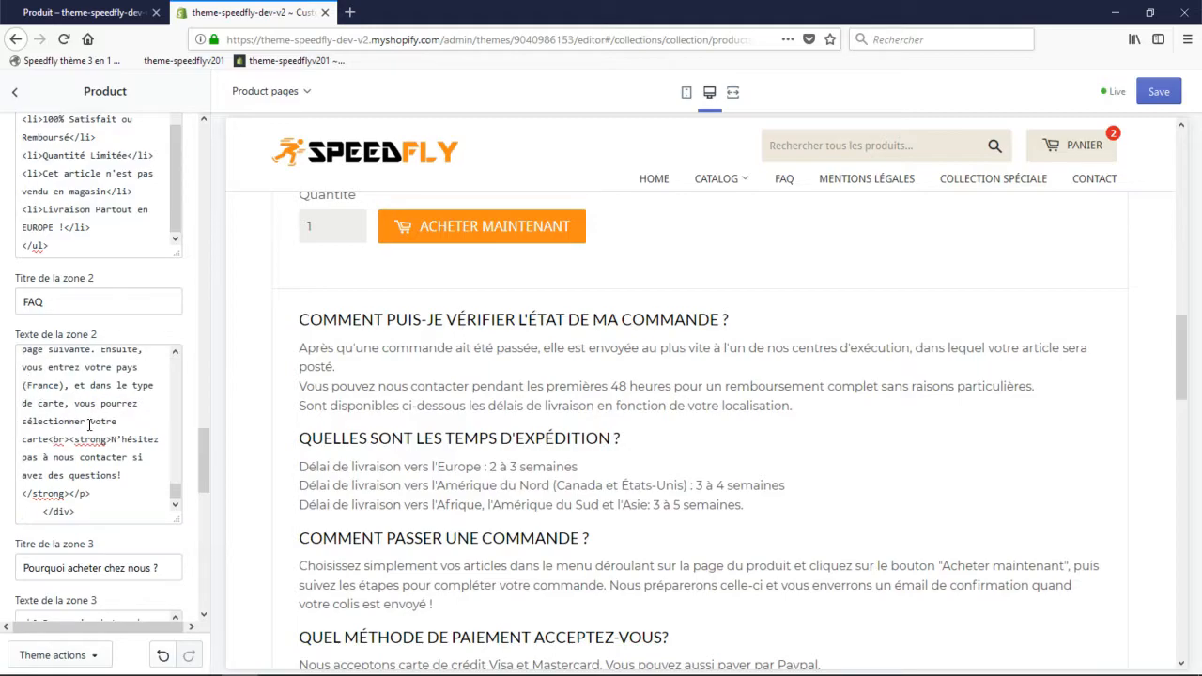
# - Try "FAQ2" as the zone 2 title, check the tab name in the preview, and restore the title to "FAQ"
pyautogui.click(62, 300)
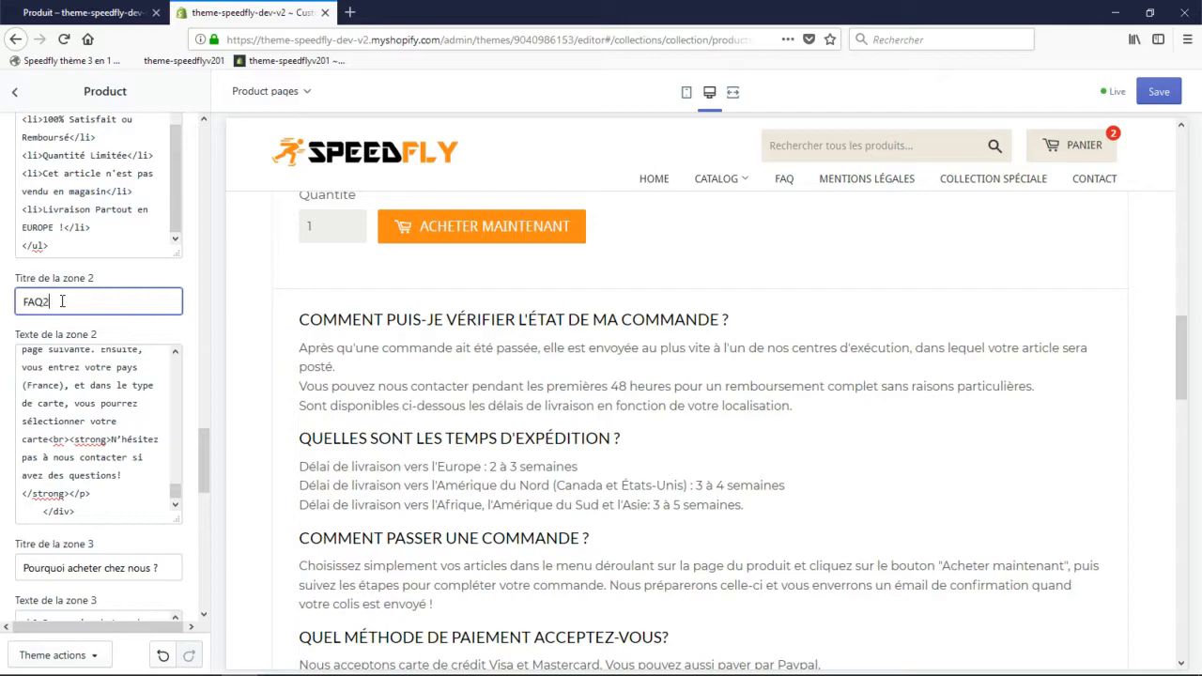
pyautogui.click(171, 280)
pyautogui.click(201, 284)
pyautogui.scroll(4, 513, 454)
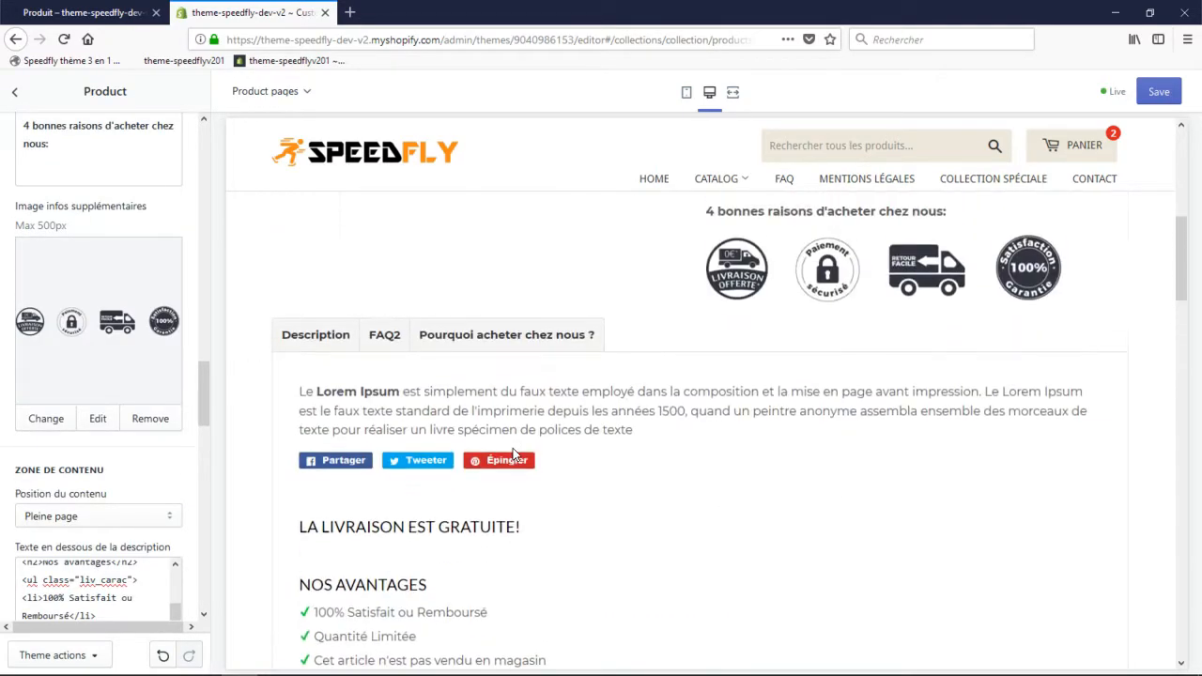
pyautogui.scroll(-6, 8, 561)
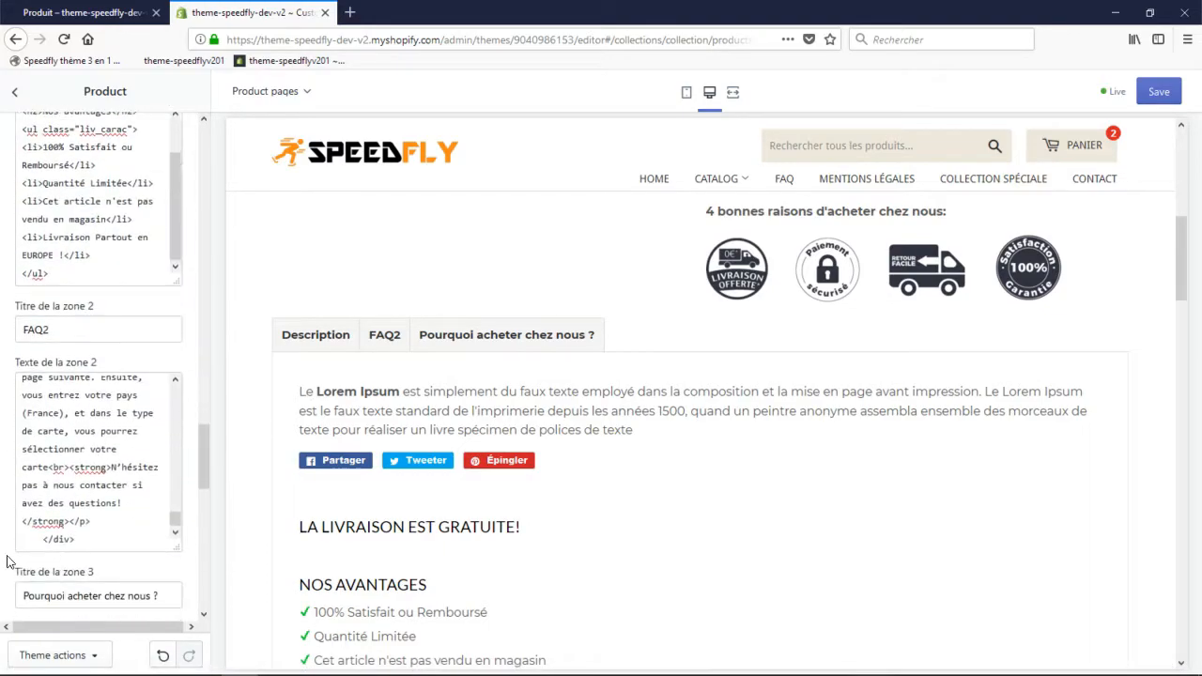
pyautogui.click(82, 239)
pyautogui.press('BackSpace')
# - Examine the zone 3 title "Pourquoi acheter chez nous ?" and its text, through to the "Produits en upsell" settings
pyautogui.scroll(-3, 82, 240)
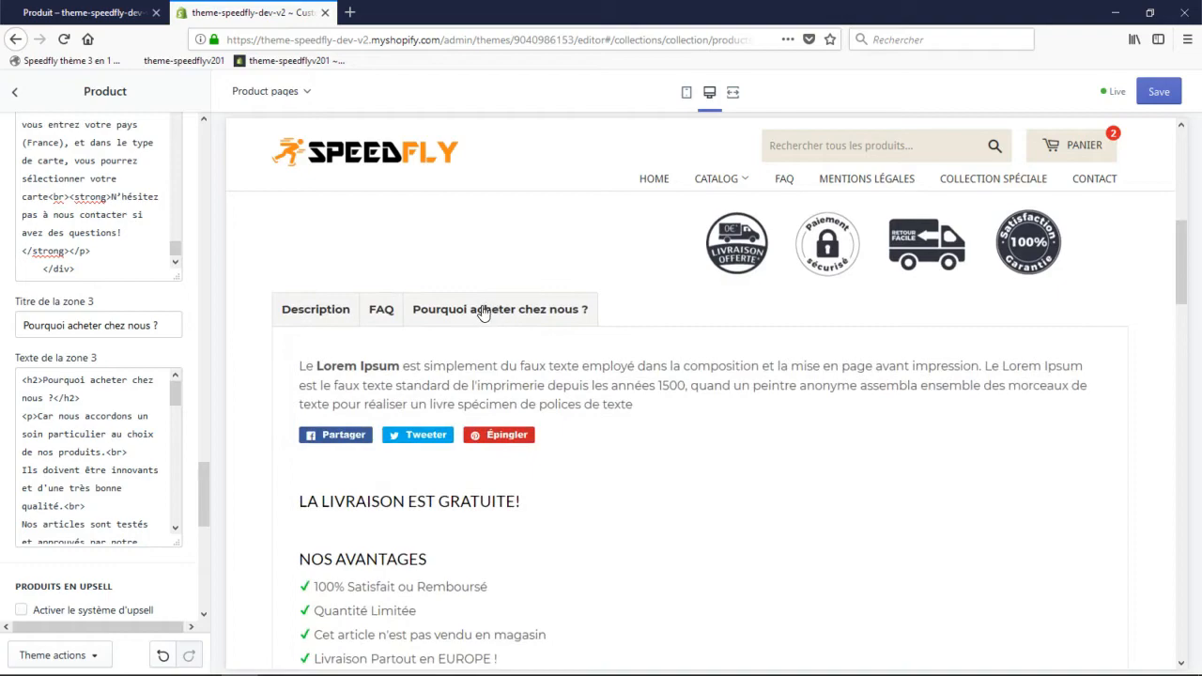
pyautogui.click(94, 325)
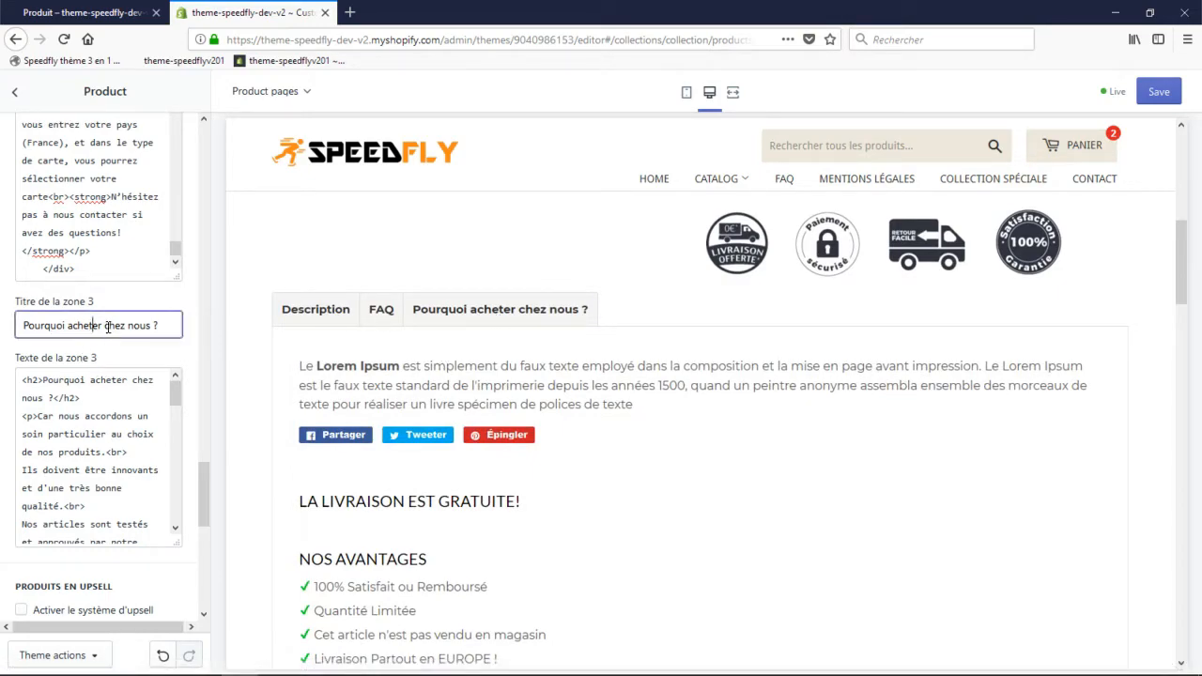
pyautogui.moveTo(165, 325); pyautogui.dragTo(2, 358)
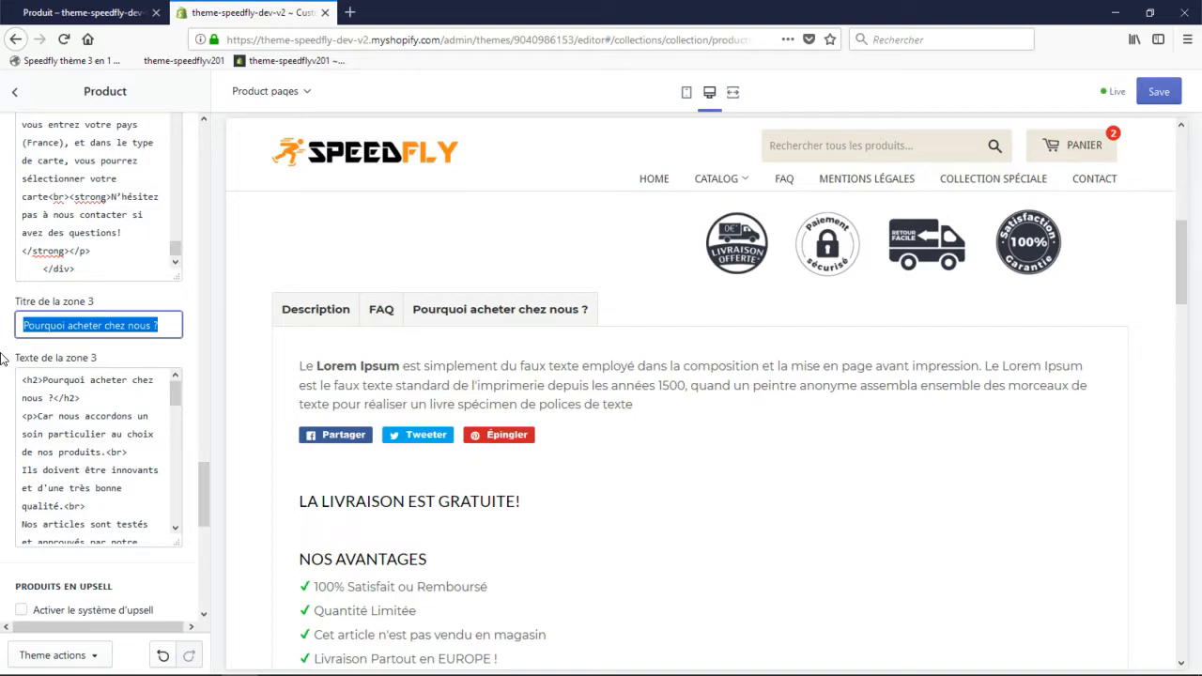
pyautogui.scroll(-3, 146, 316)
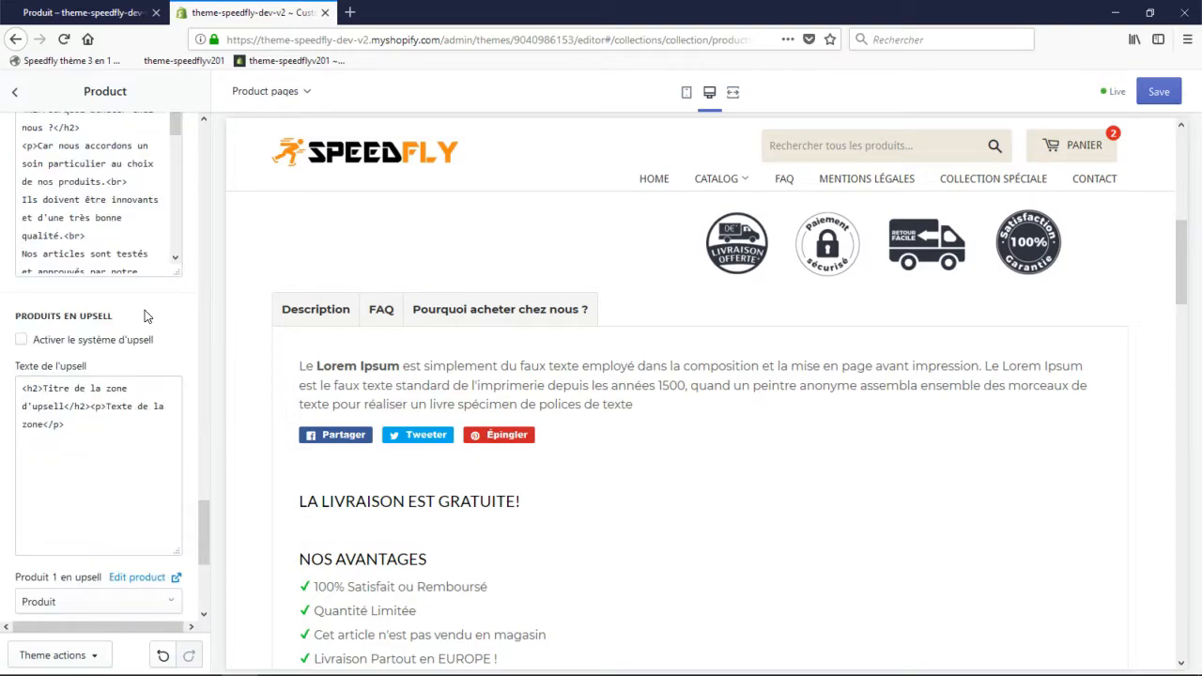
# - Save the theme and reload the storefront product page
pyautogui.click(1150, 99)
pyautogui.click(83, 12)
pyautogui.click(396, 39)
pyautogui.press('Return')
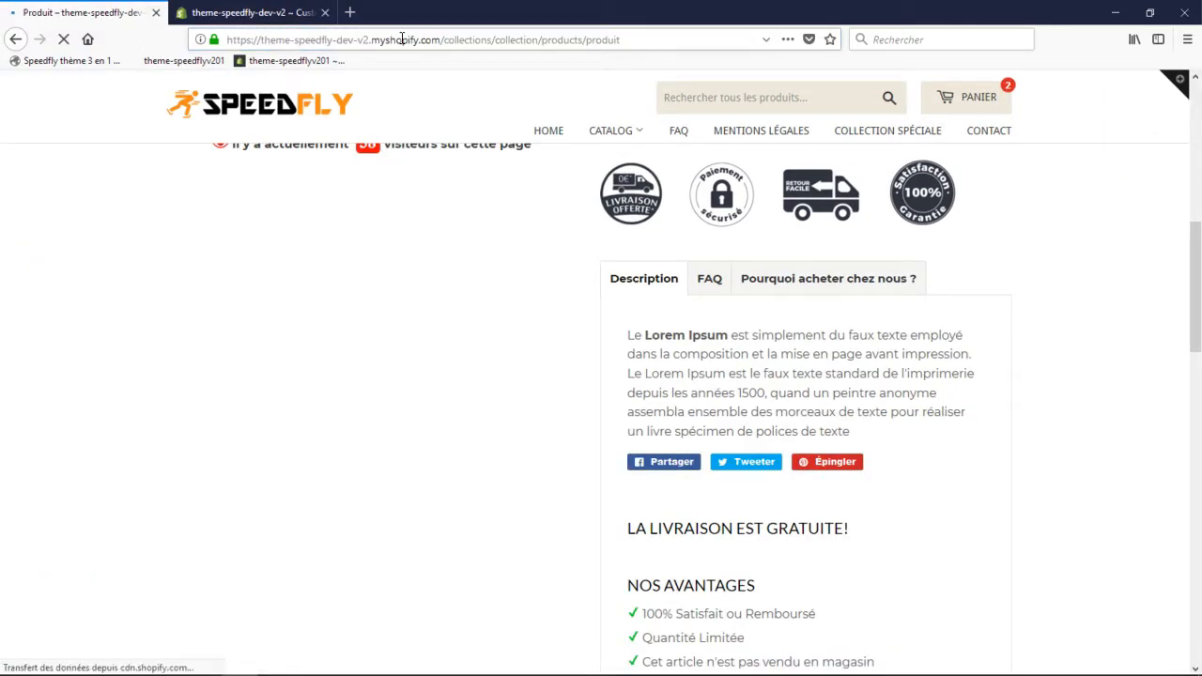
# - Return to the theme editor, enable "Activer le système d'upsell" for the product page, and save the theme
pyautogui.click(260, 10)
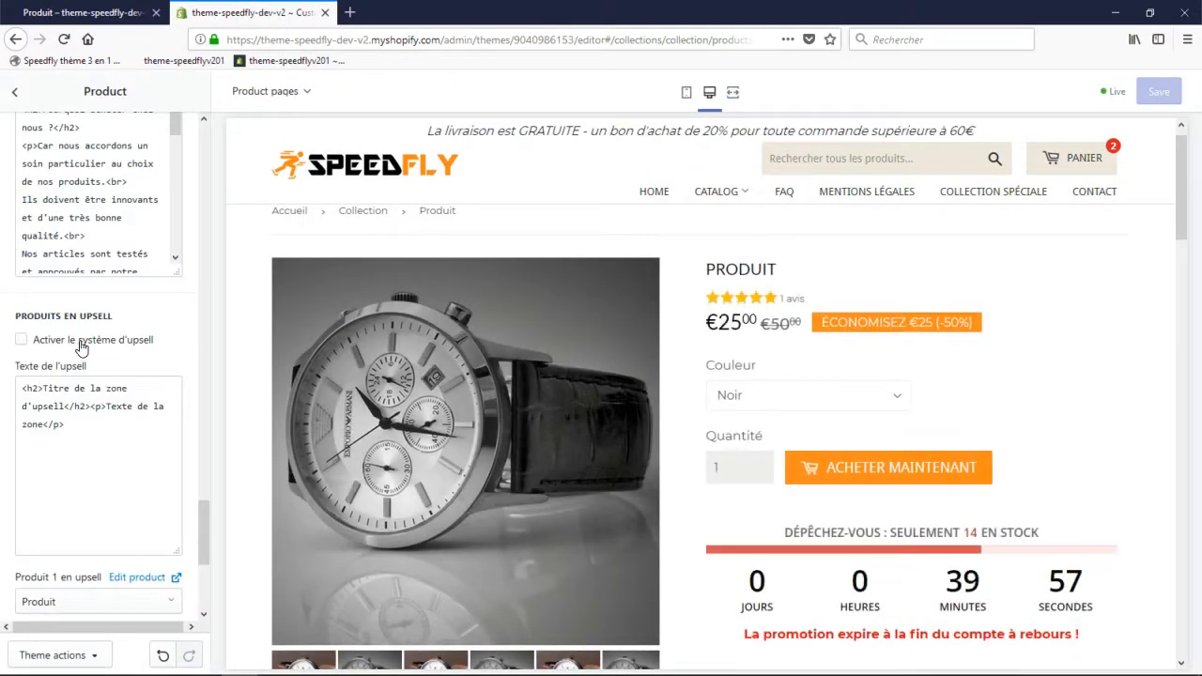
pyautogui.click(82, 347)
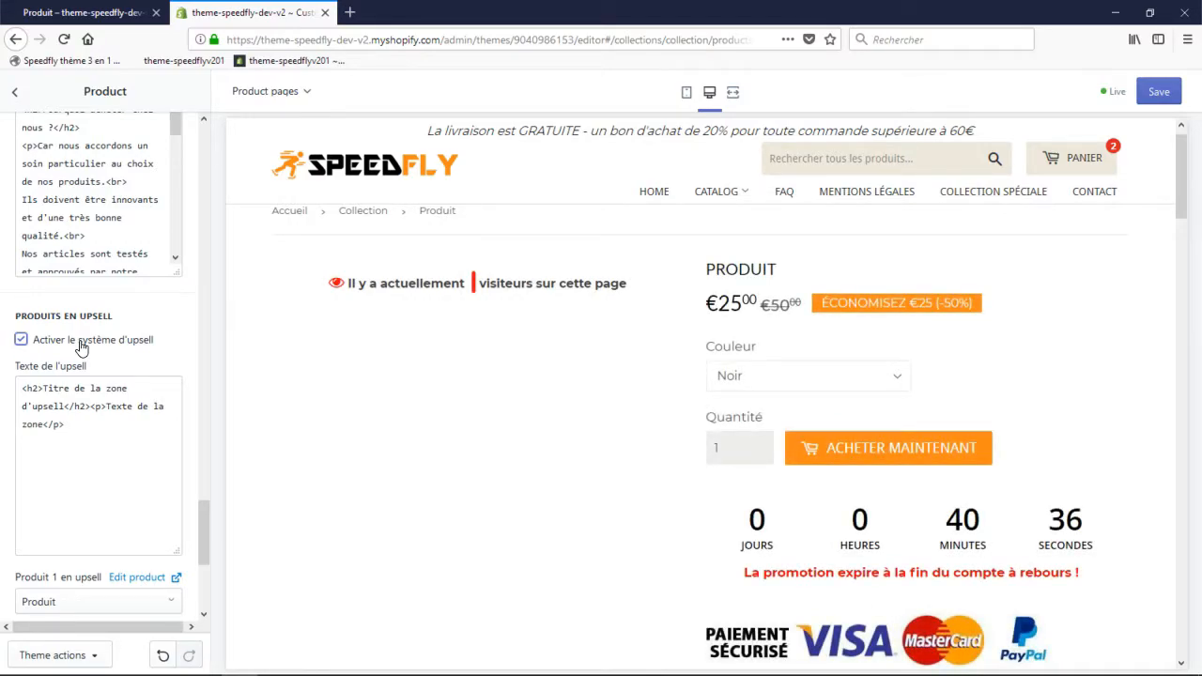
pyautogui.hotkey('ctrl', 's')
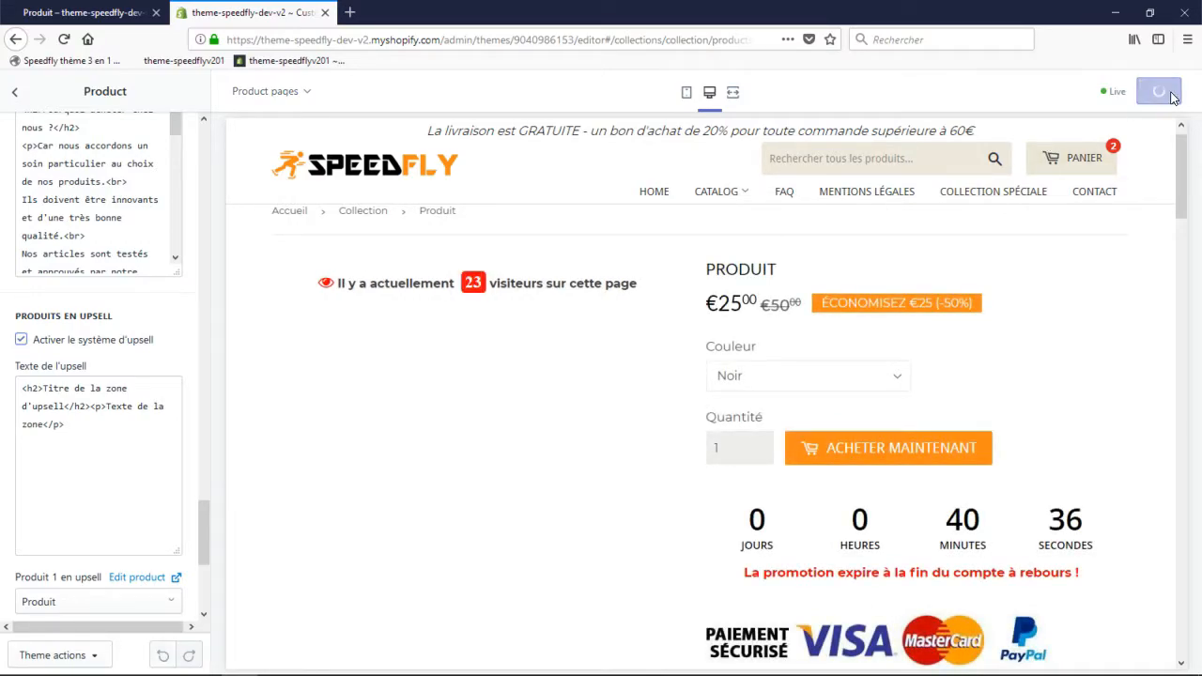
# - Review the upsell text and the four product selections in the "Produits en upsell" settings
pyautogui.scroll(-2, 113, 399)
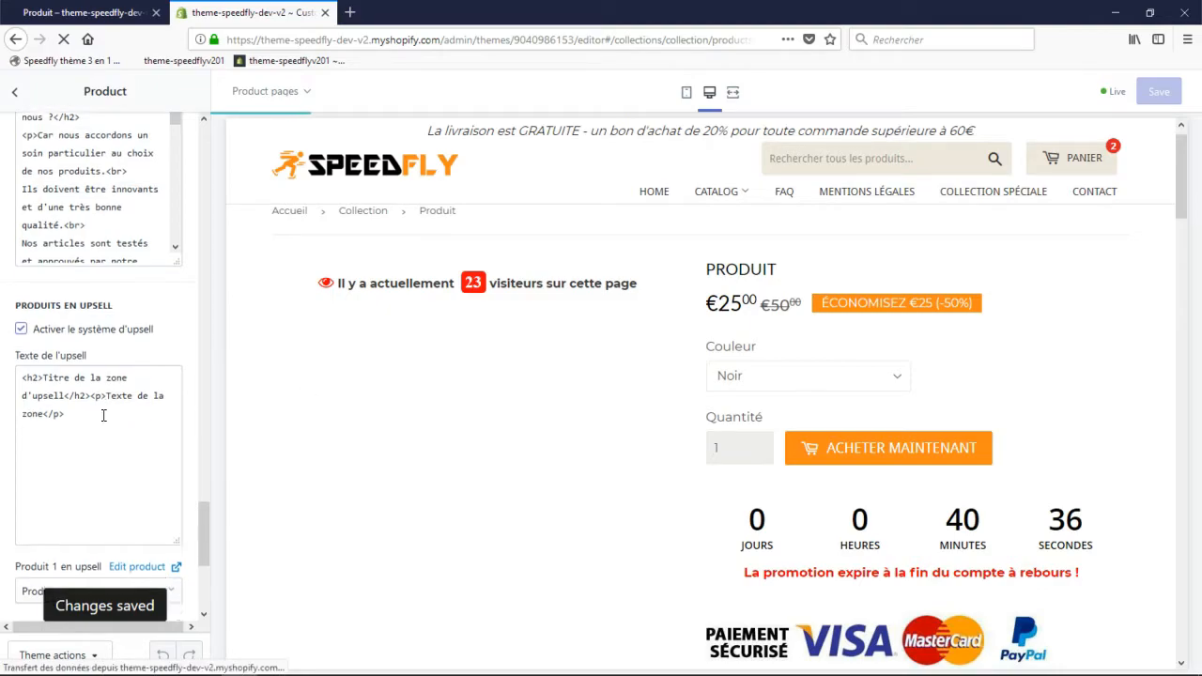
pyautogui.scroll(-2, 113, 400)
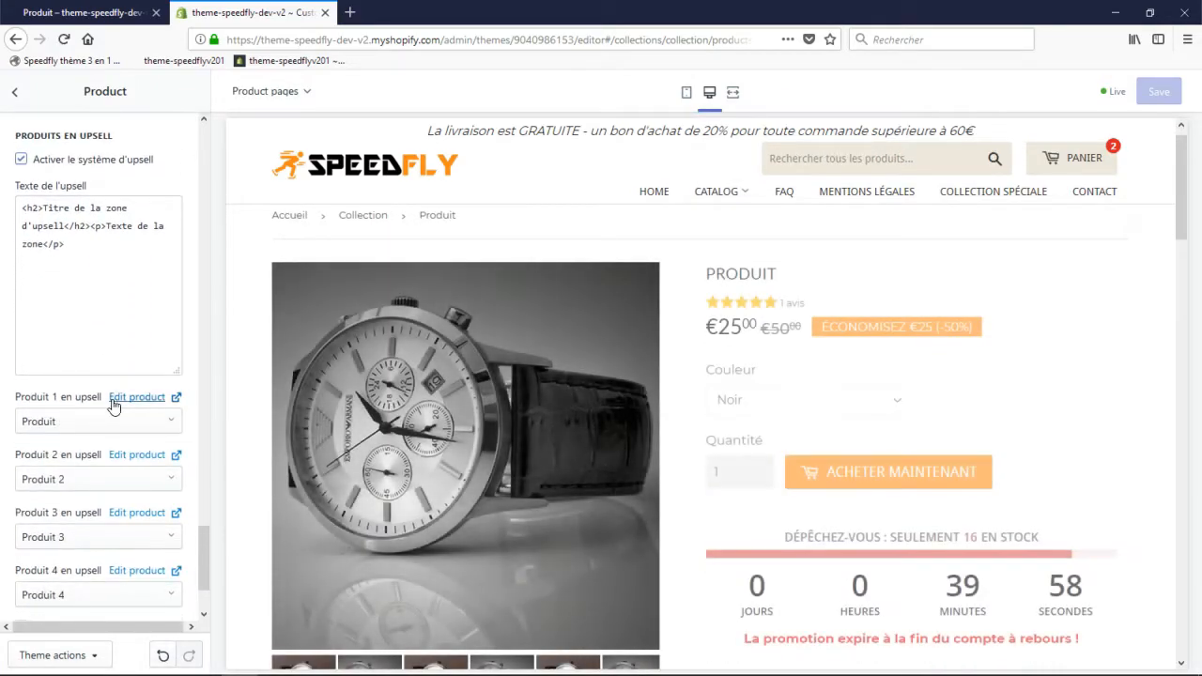
pyautogui.scroll(-2, 112, 404)
pyautogui.scroll(-1, 94, 357)
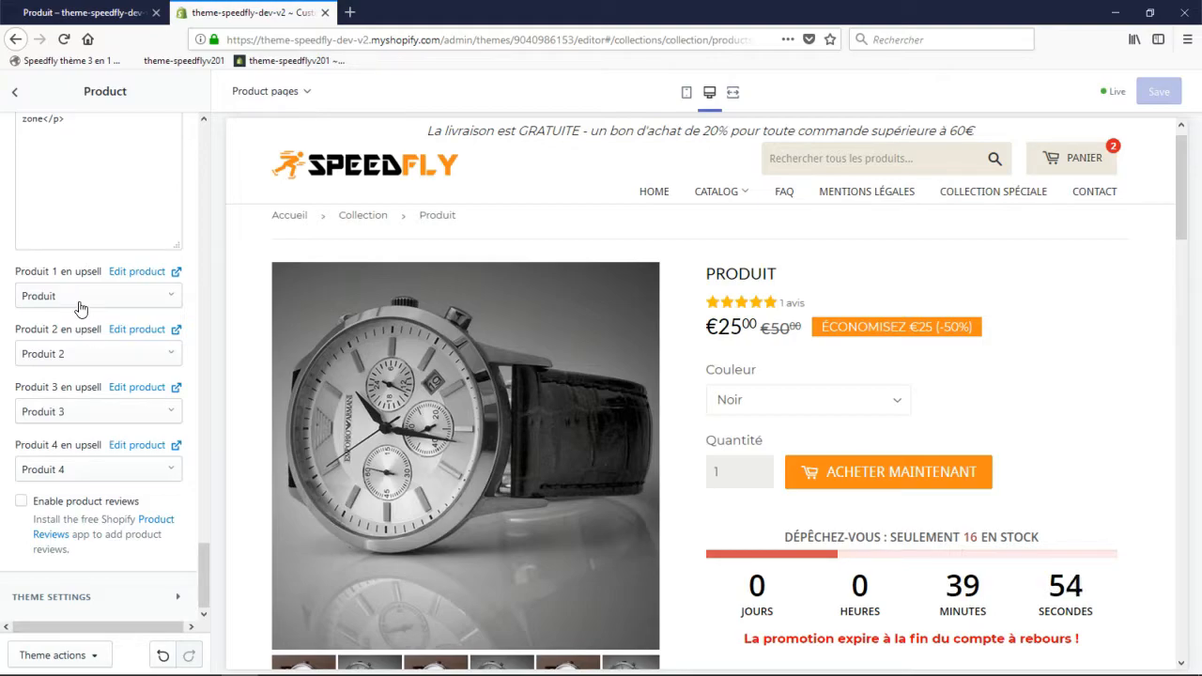
# - Reload the storefront product page and add the product to the cart to bring up the upsell popup
pyautogui.click(80, 12)
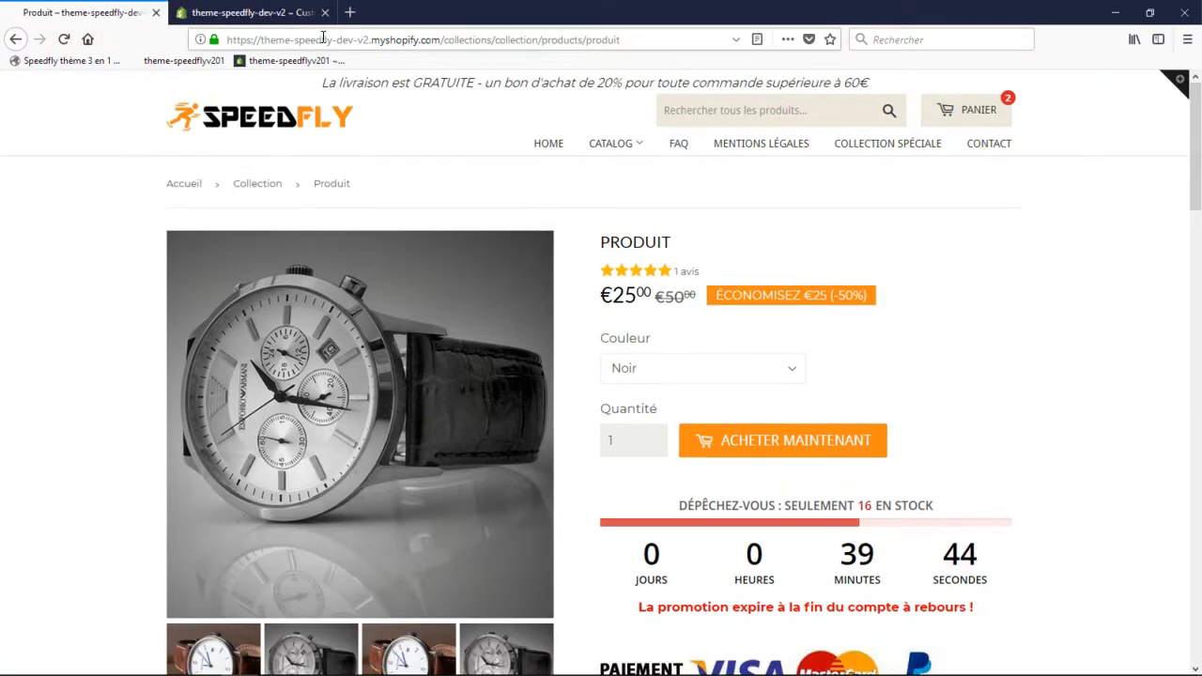
pyautogui.click(345, 39)
pyautogui.press('Return')
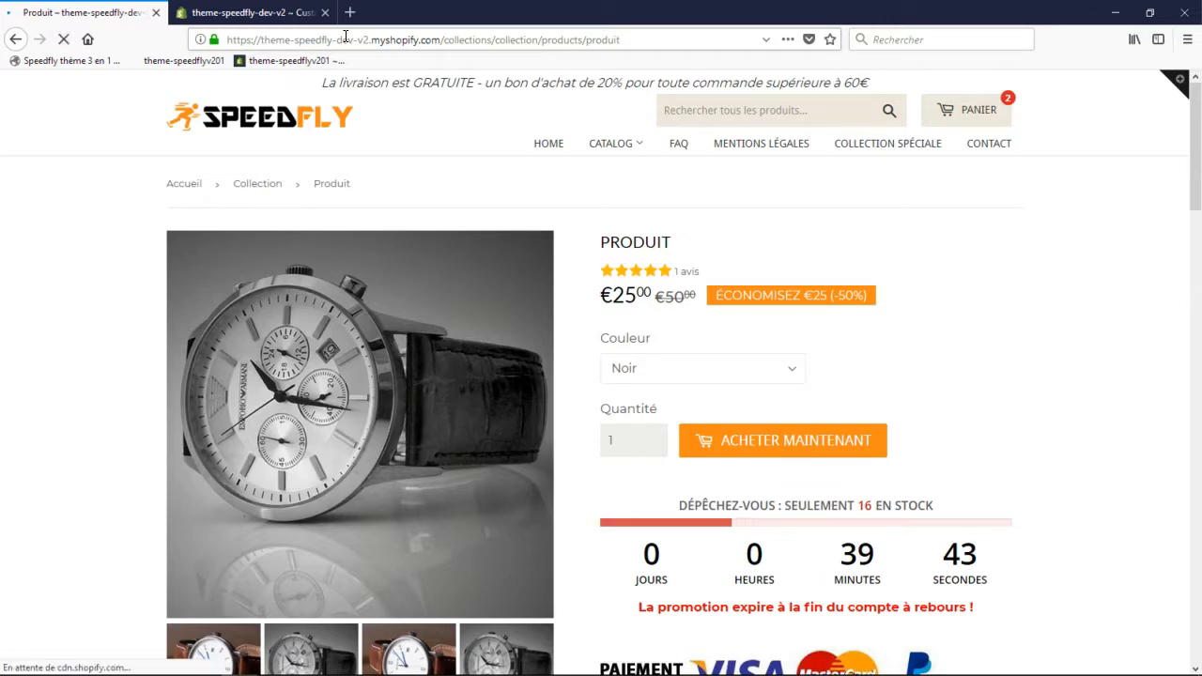
pyautogui.click(250, 12)
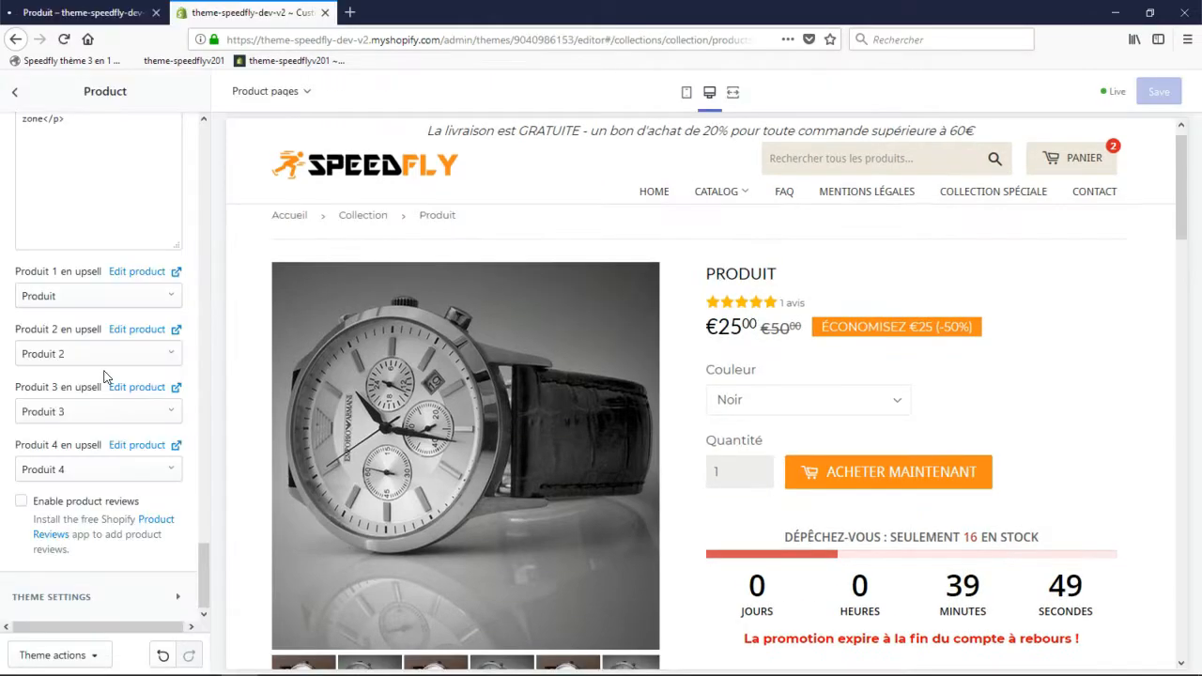
pyautogui.click(82, 12)
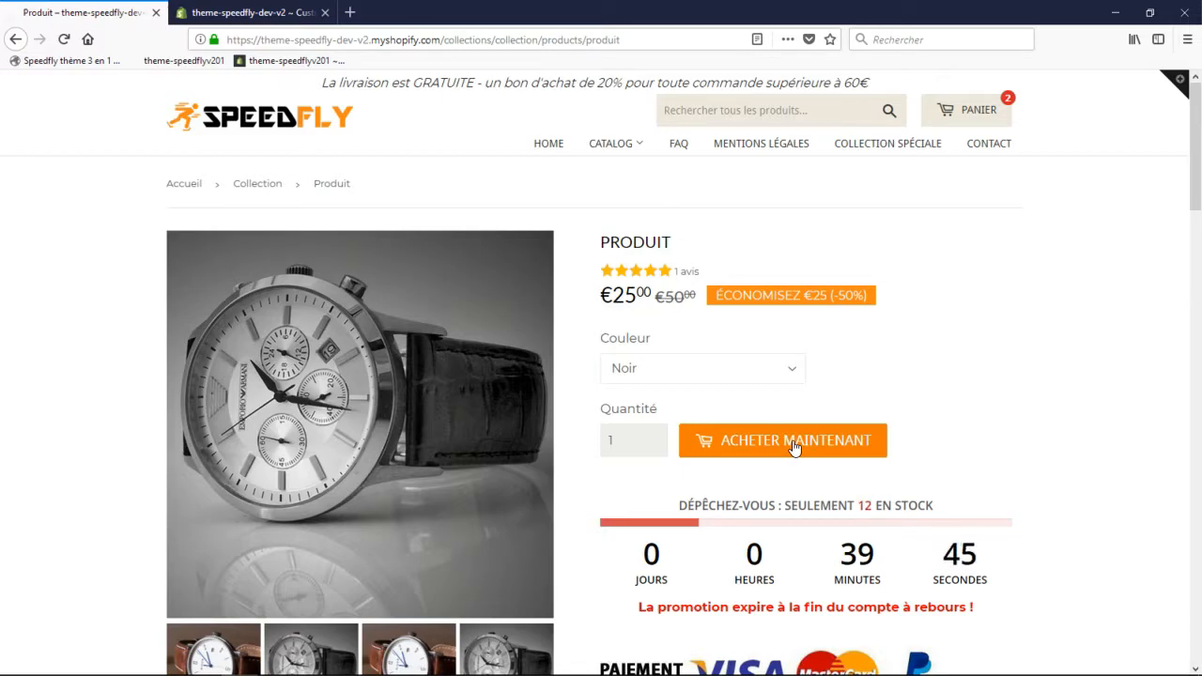
pyautogui.click(793, 448)
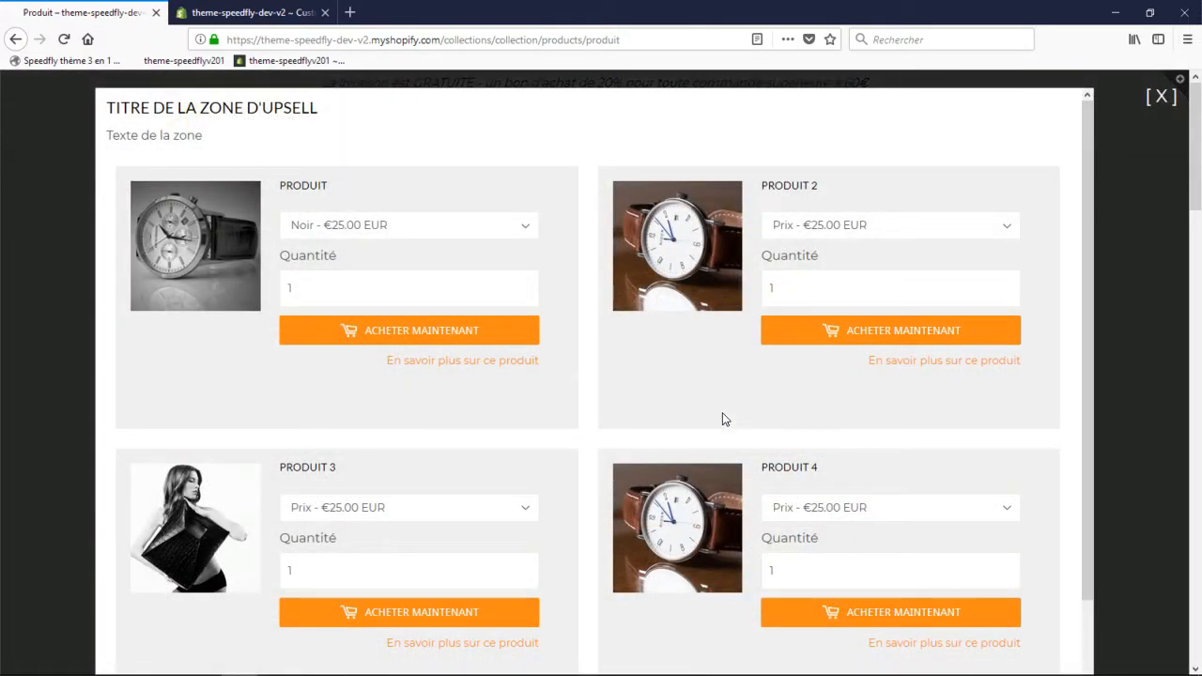
# - Compare the "Texte de l'upsell" HTML in the theme editor with the title and text of the storefront upsell popup
pyautogui.click(253, 13)
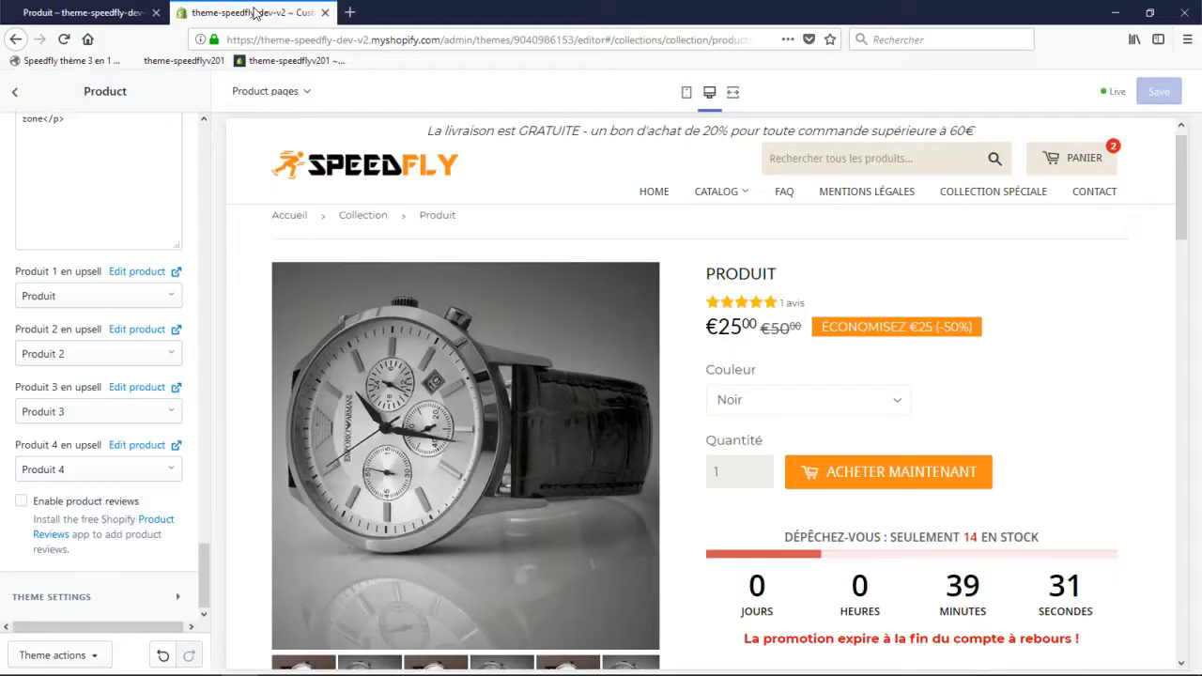
pyautogui.scroll(5, 103, 448)
pyautogui.moveTo(90, 472); pyautogui.dragTo(7, 439)
pyautogui.click(77, 481)
pyautogui.click(112, 12)
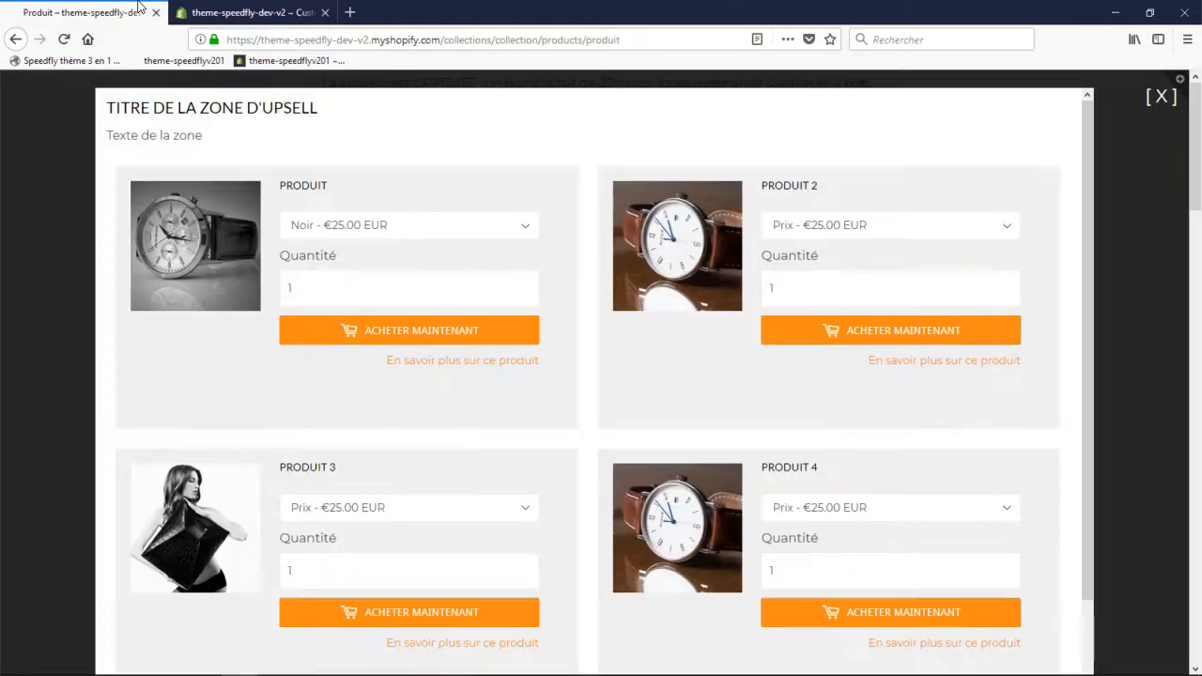
pyautogui.click(225, 13)
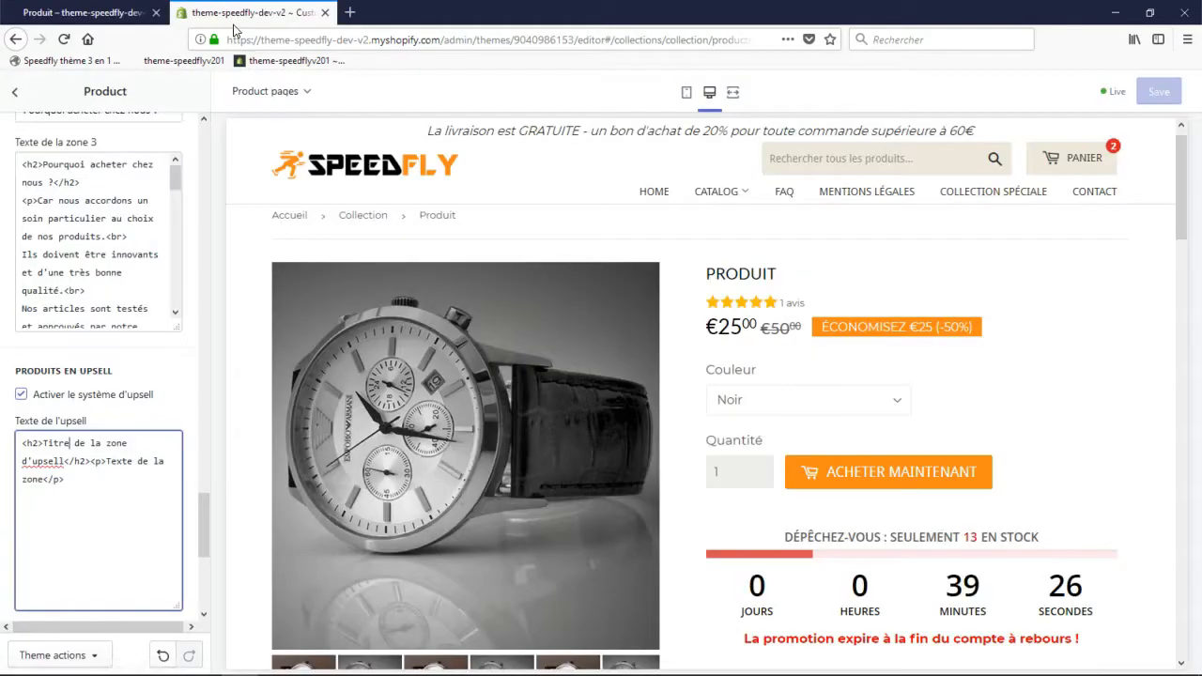
pyautogui.moveTo(87, 481); pyautogui.dragTo(10, 441)
pyautogui.click(126, 503)
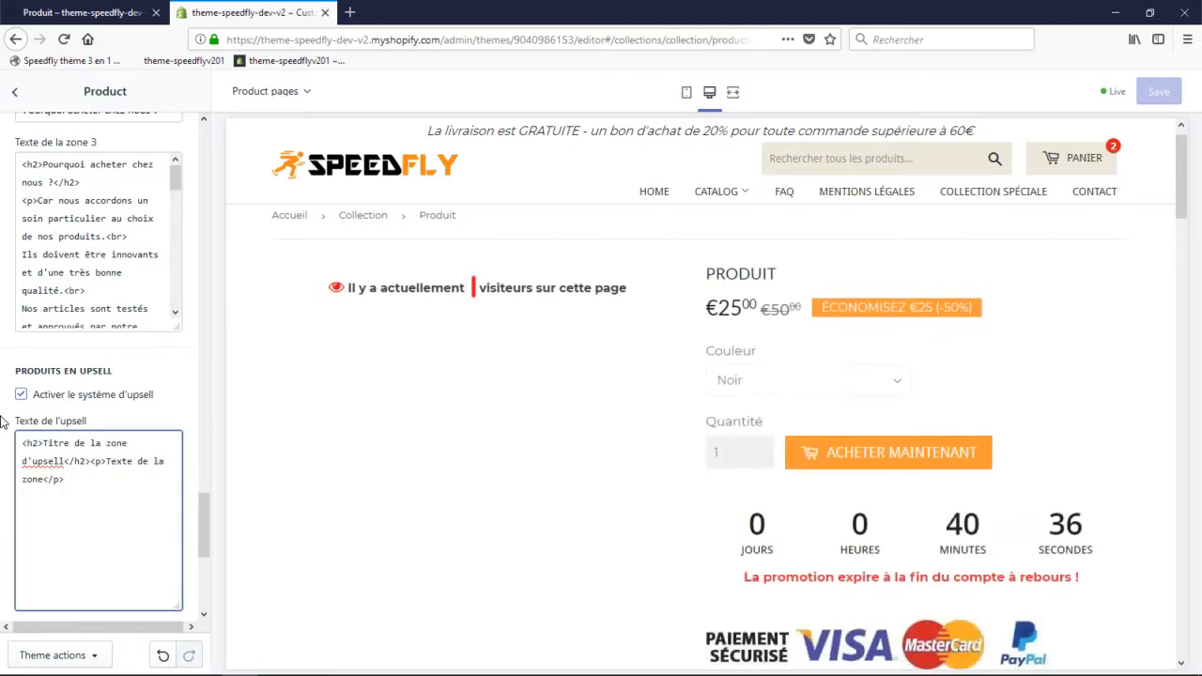
pyautogui.click(8, 413)
pyautogui.scroll(-2, 82, 464)
pyautogui.scroll(3, 81, 451)
pyautogui.scroll(-3, 75, 432)
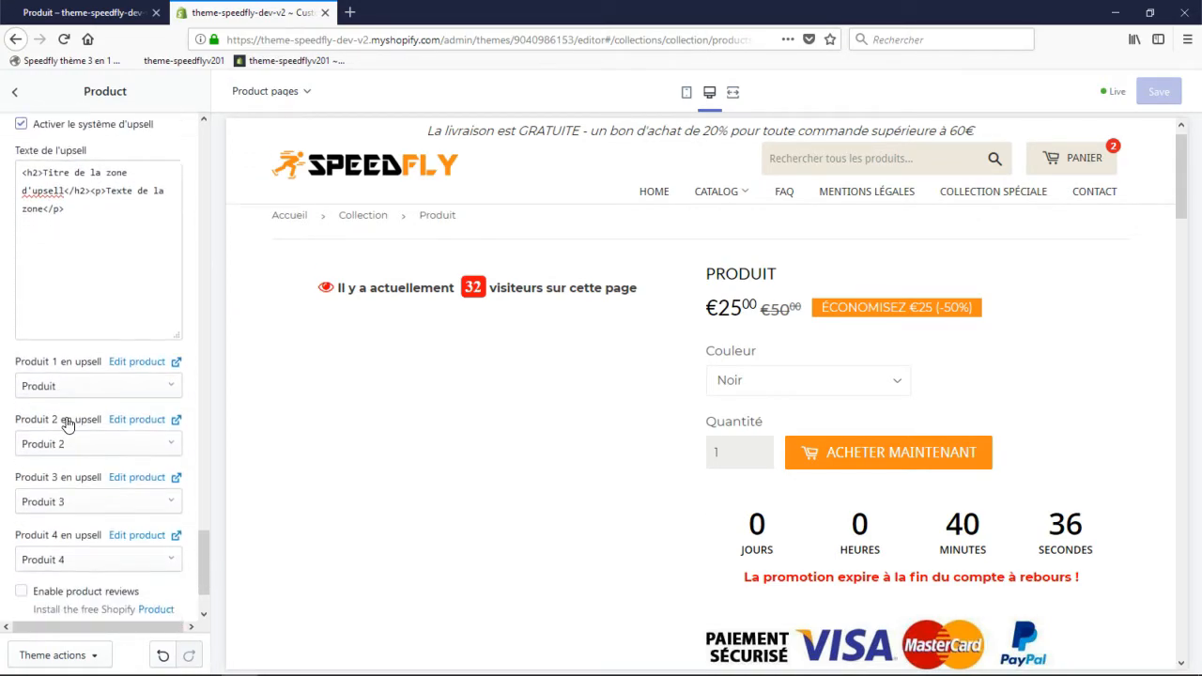
# - Set "Produit 1 en upsell" to Produit 6 and save the theme
pyautogui.click(62, 388)
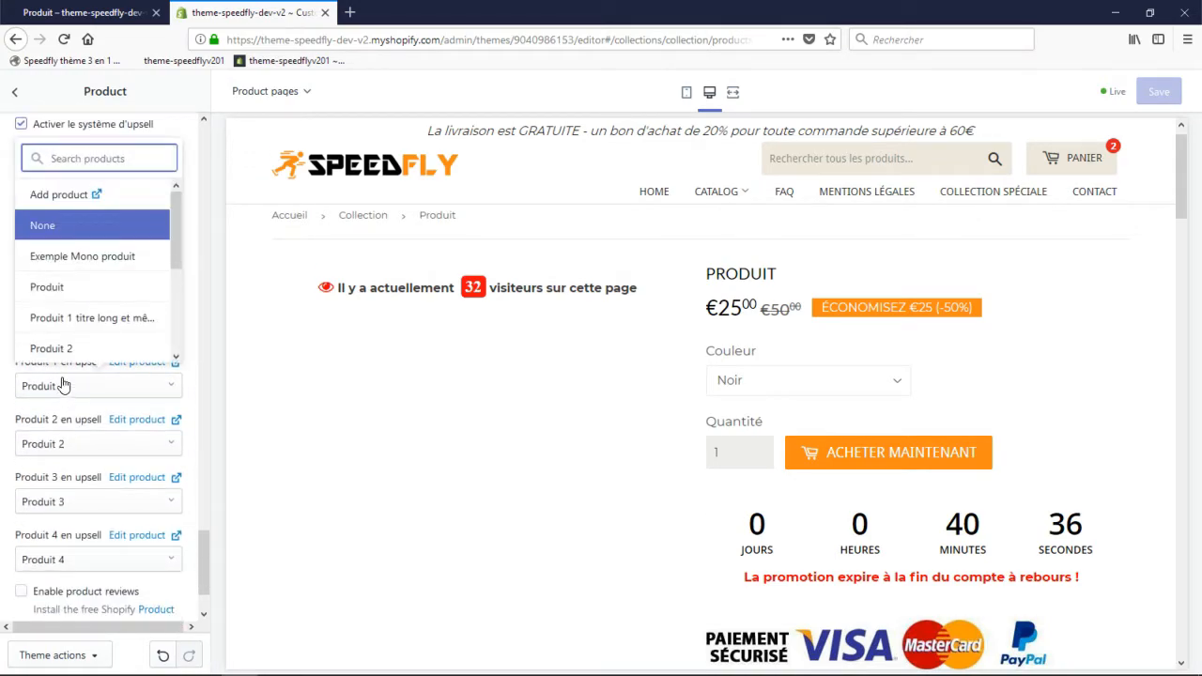
pyautogui.scroll(-3, 80, 321)
pyautogui.click(77, 319)
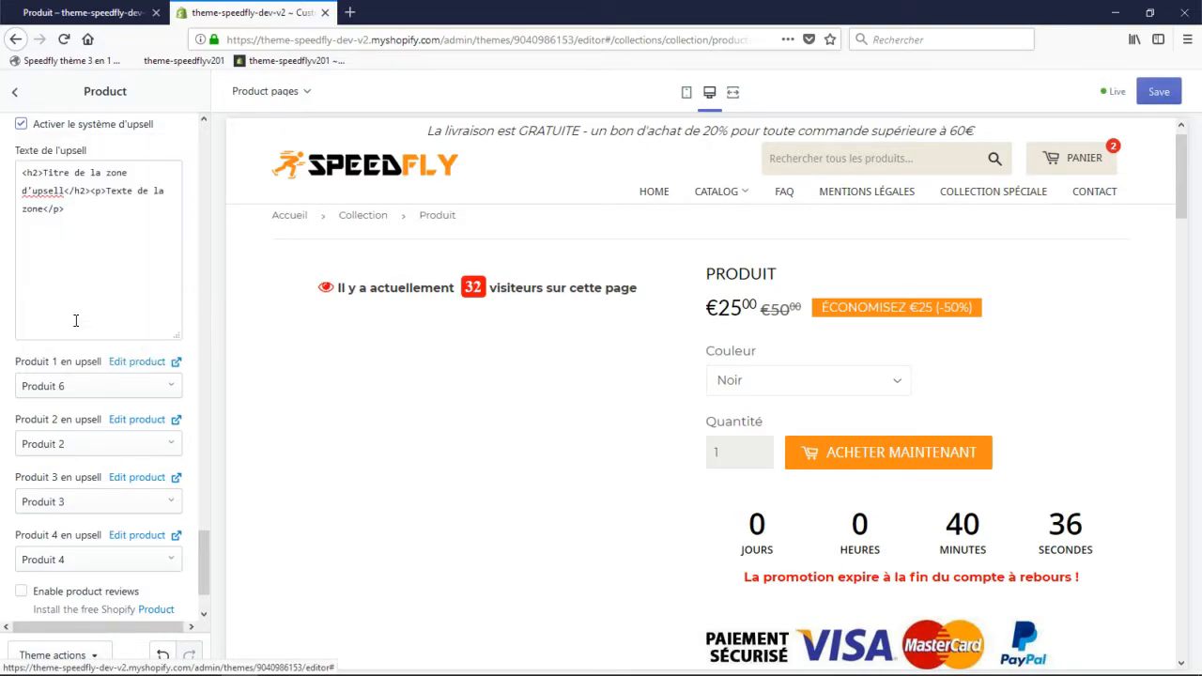
pyautogui.scroll(-2, 73, 470)
pyautogui.scroll(4, 72, 437)
pyautogui.scroll(-4, 72, 437)
pyautogui.click(1159, 92)
# - Reload the storefront product page and add the product to the cart again to check the updated upsell popup
pyautogui.click(82, 12)
pyautogui.click(310, 39)
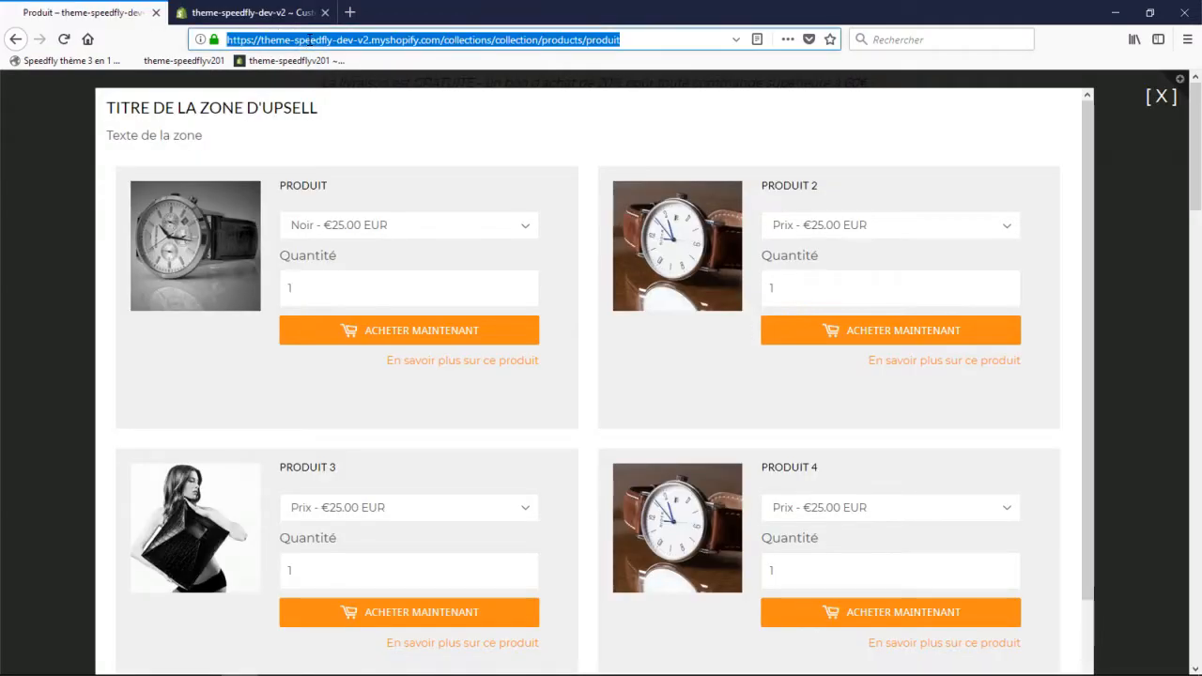
pyautogui.press('Return')
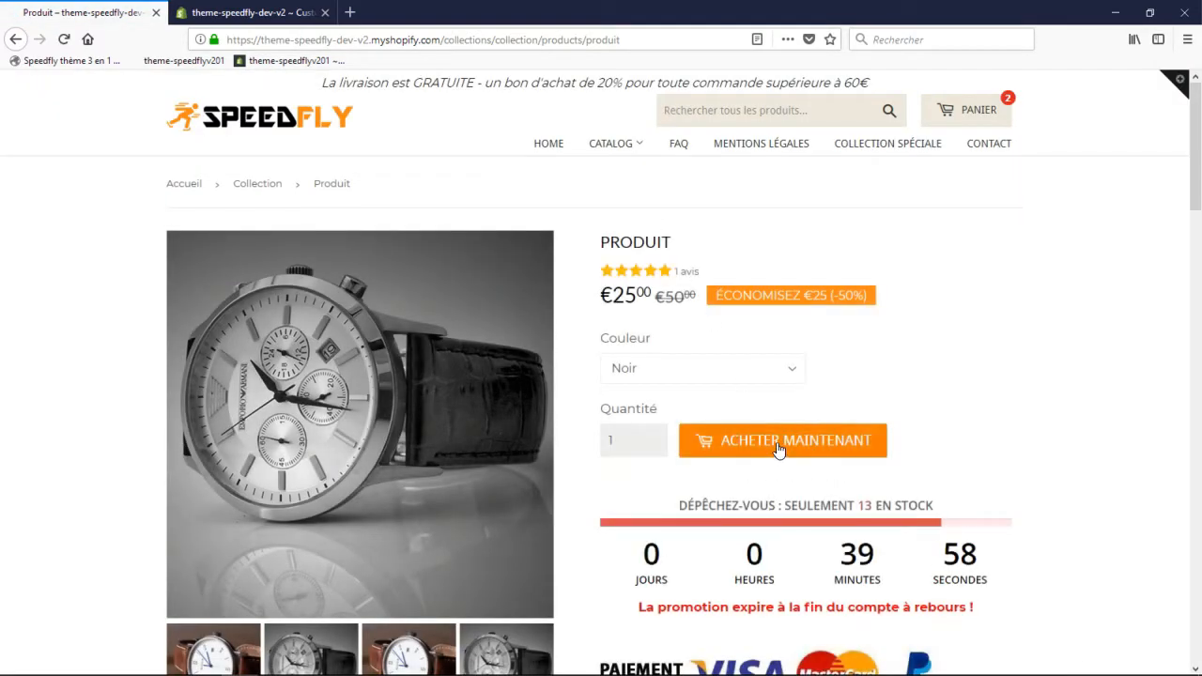
pyautogui.click(777, 448)
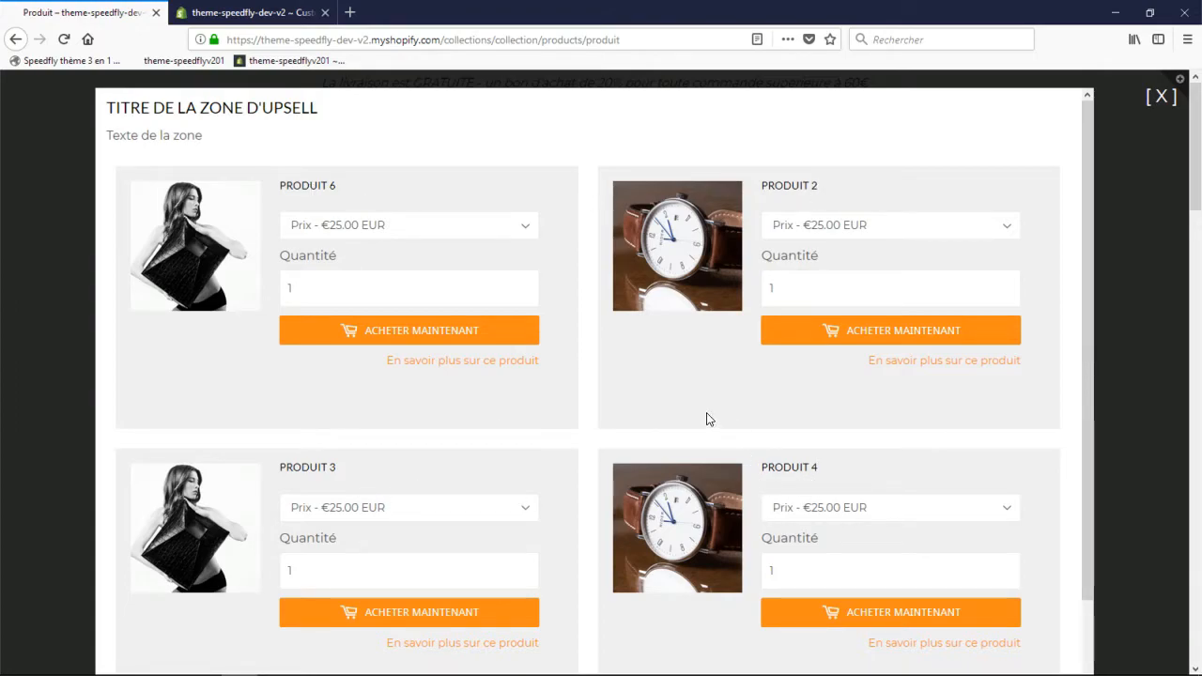
# - Check the variant choices for Produit 6 in the upsell popup, add it to the cart, and continue shopping
pyautogui.click(338, 234)
pyautogui.click(338, 248)
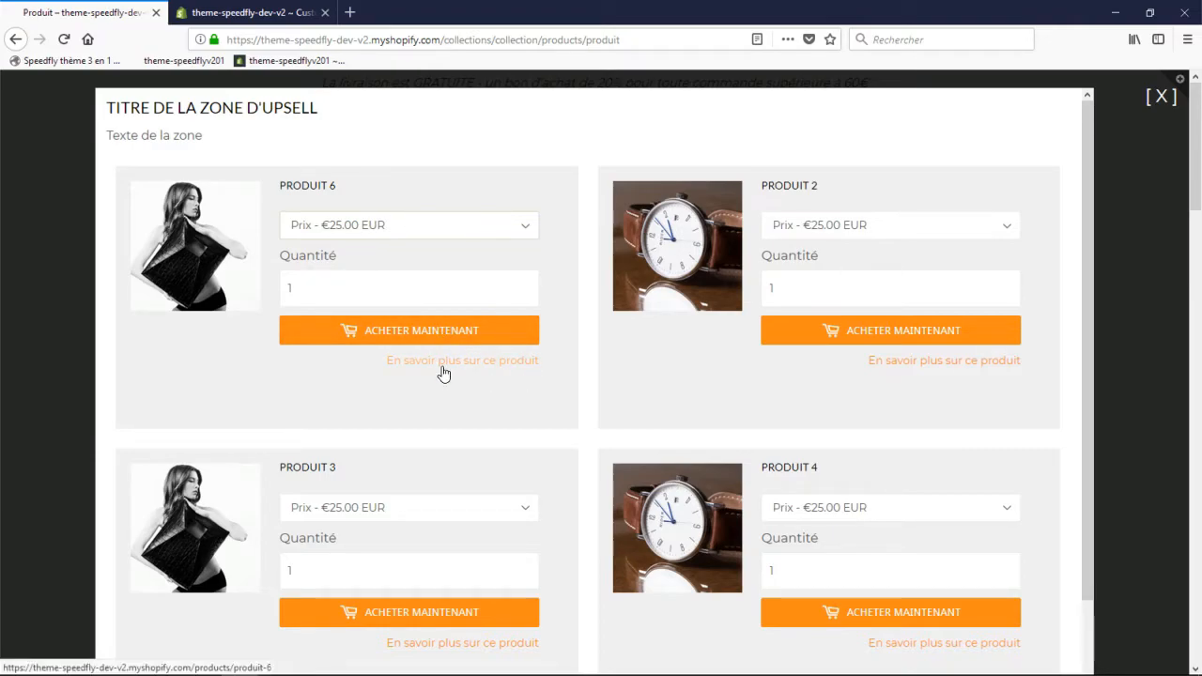
pyautogui.click(418, 335)
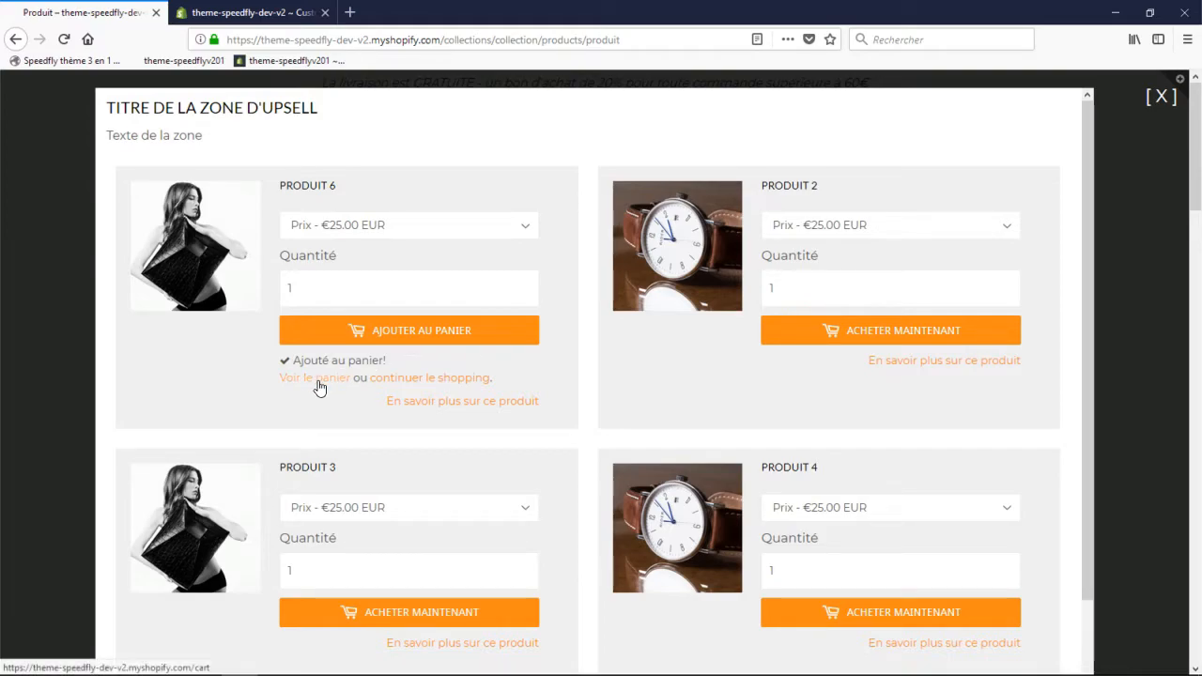
pyautogui.click(452, 381)
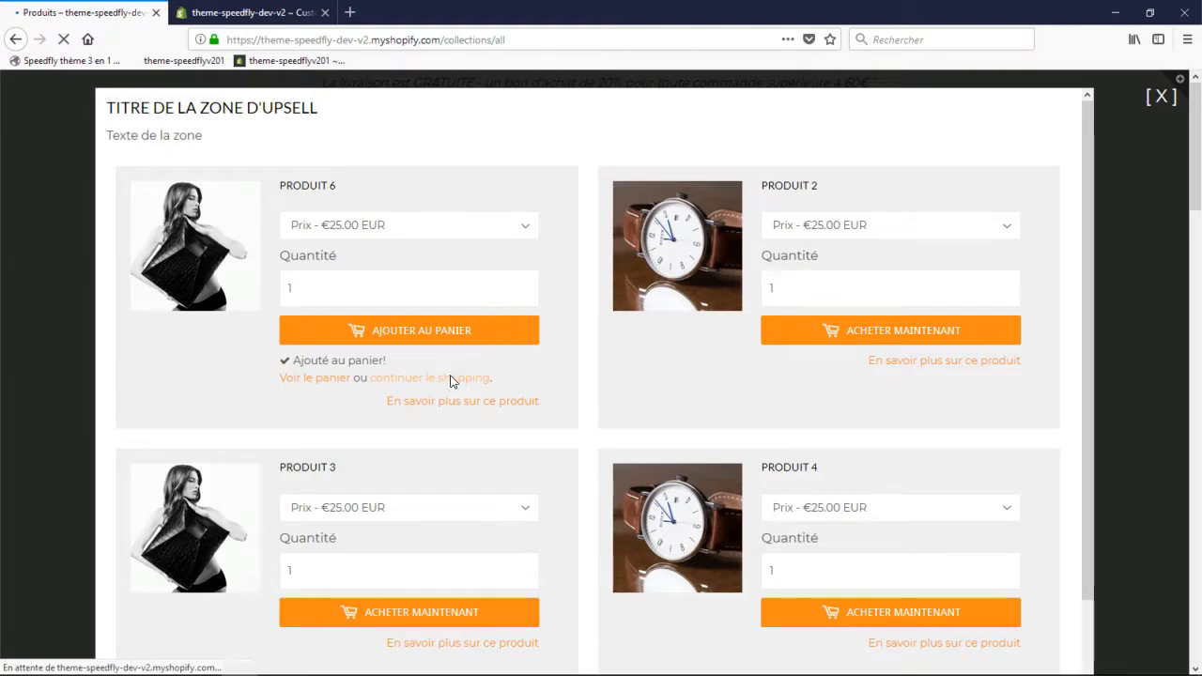
# - Browse the full product list, and open the product "Produit" from the catalog's Collection page
pyautogui.scroll(-2, 504, 406)
pyautogui.scroll(3, 504, 406)
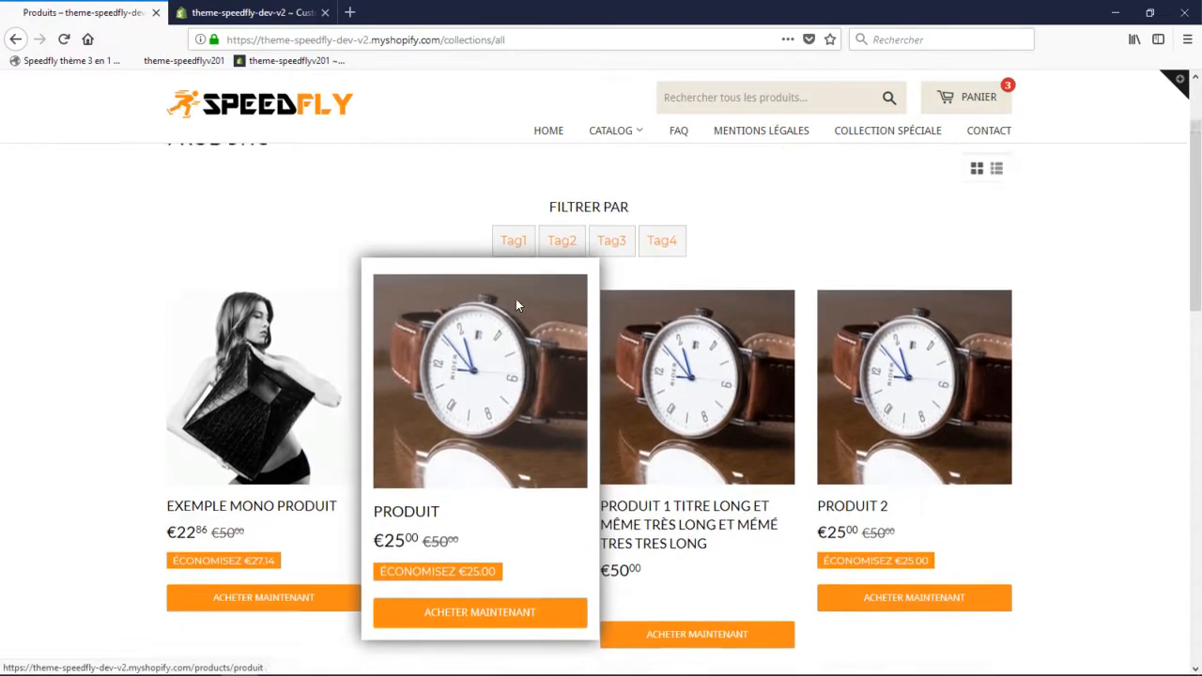
pyautogui.moveTo(613, 143)
pyautogui.click(621, 169)
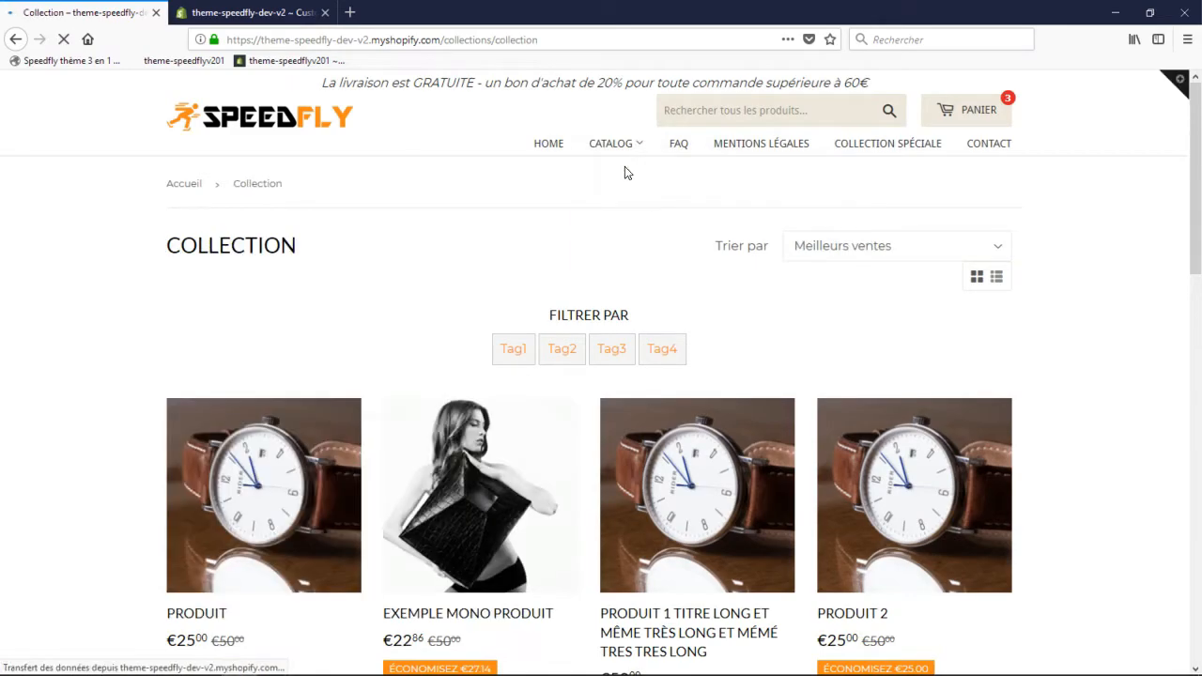
pyautogui.click(265, 461)
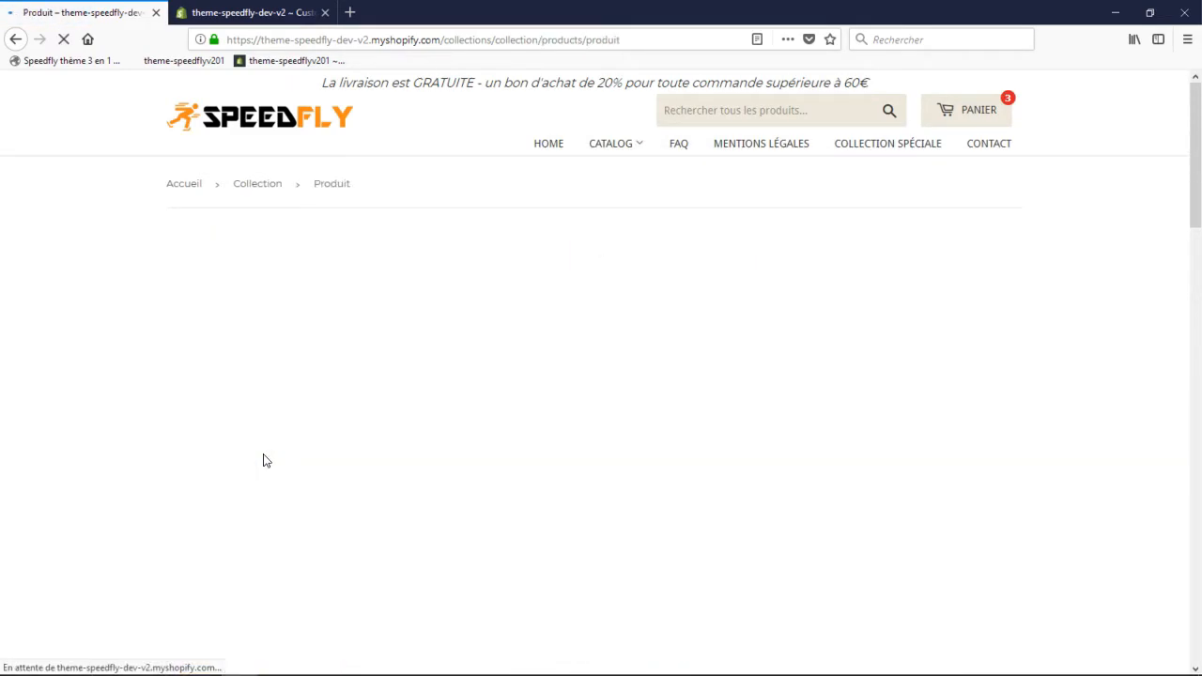
# - Open the cart and remove both Produit and Produit 6
pyautogui.click(972, 114)
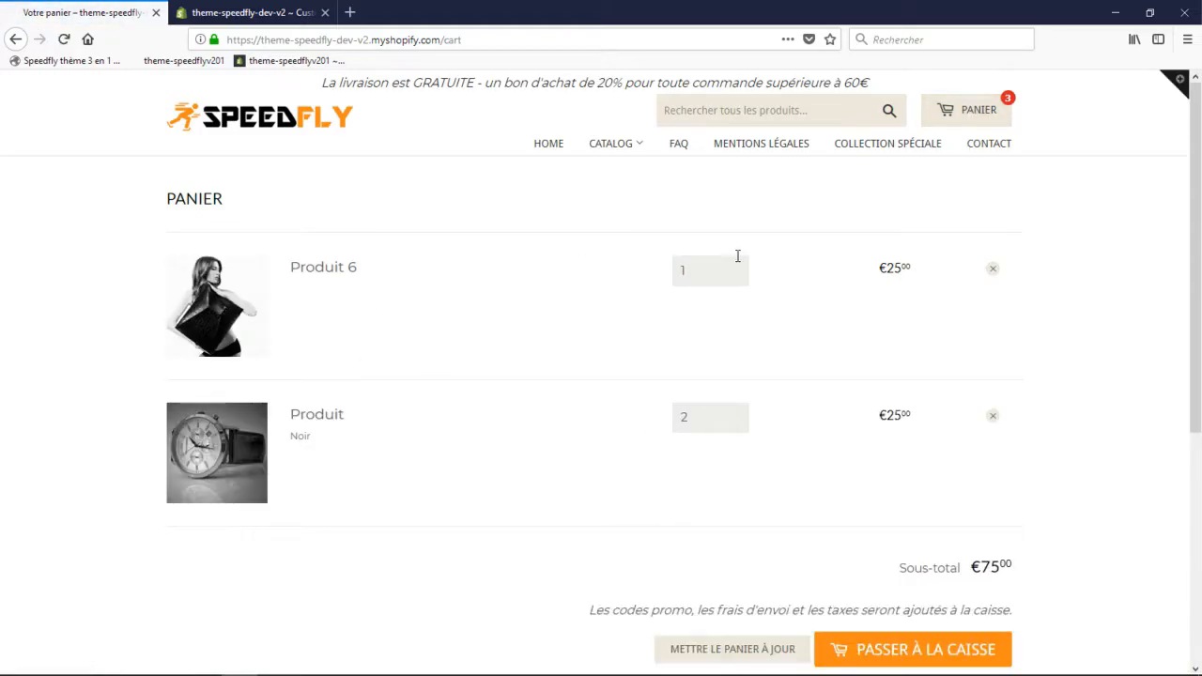
pyautogui.click(994, 419)
pyautogui.click(996, 273)
# - Open "Produit" from the Collection page and add it to the empty cart
pyautogui.click(638, 166)
pyautogui.scroll(-3, 295, 405)
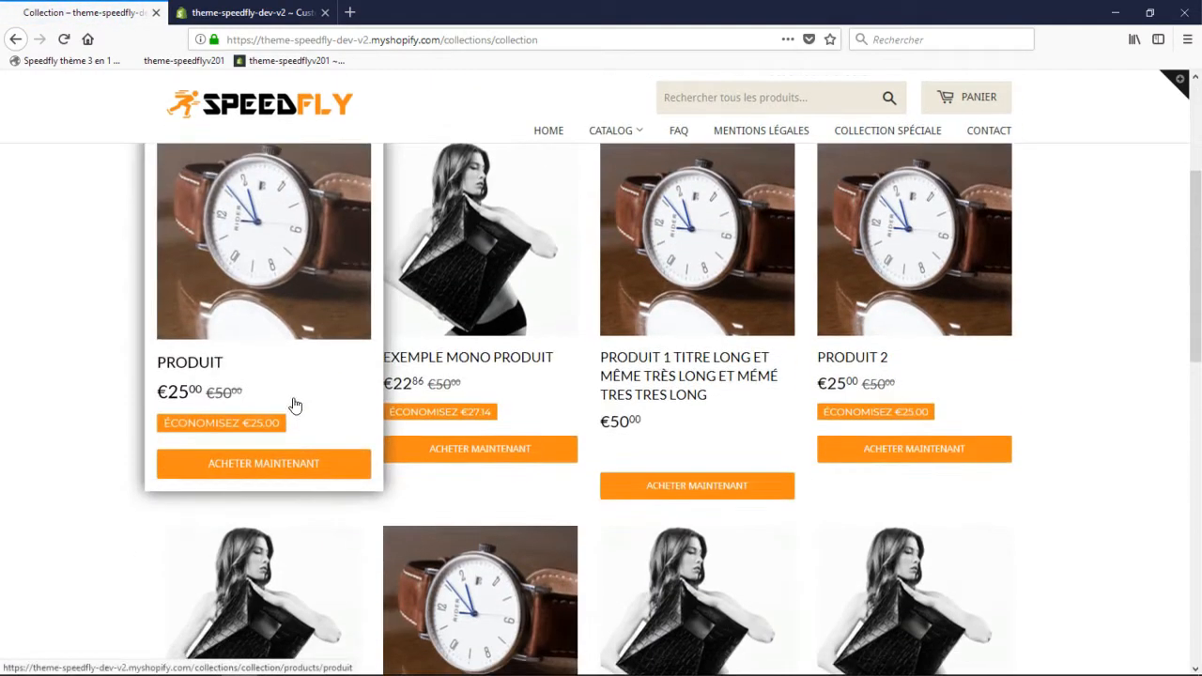
pyautogui.click(256, 284)
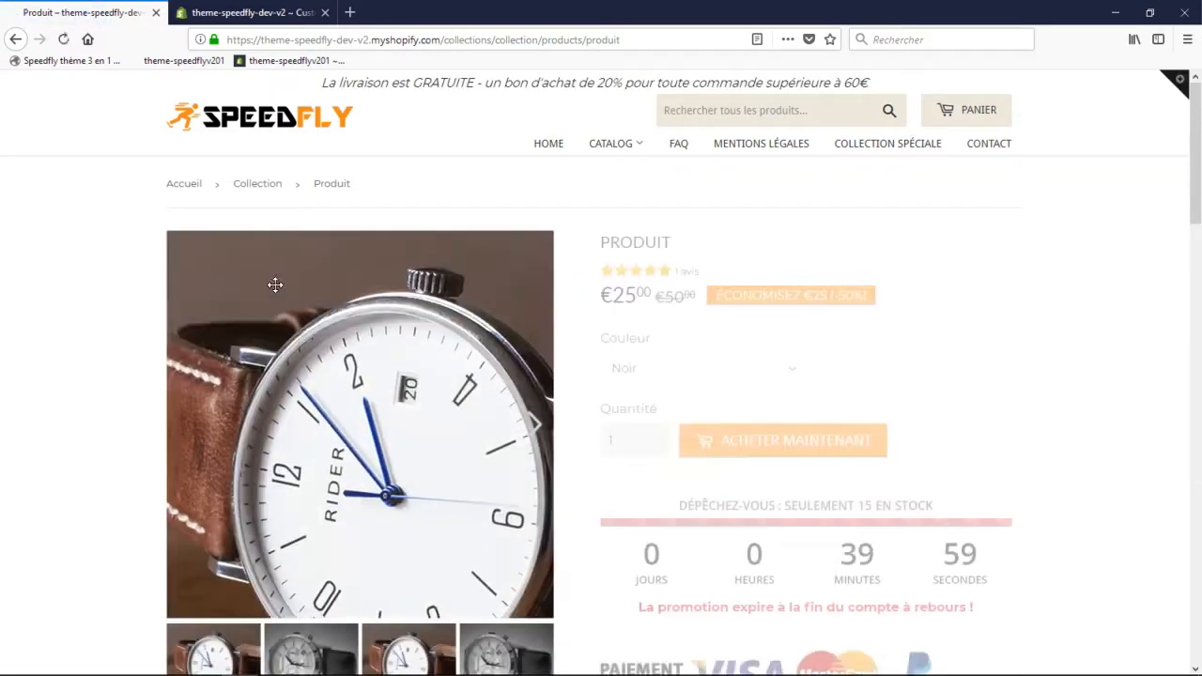
pyautogui.scroll(-2, 278, 287)
pyautogui.click(802, 275)
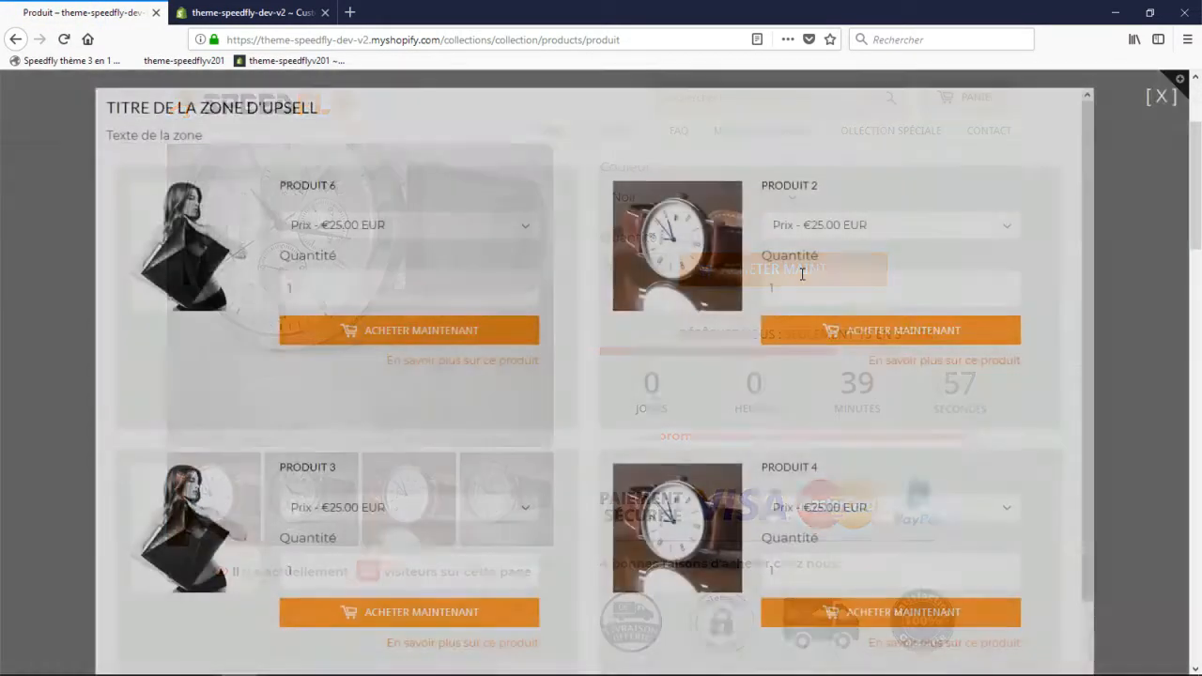
# - Add Produit 6, Produit 2, Produit 3 and Produit 4 to the cart from the upsell popup, and close the popup
pyautogui.scroll(-2, 945, 335)
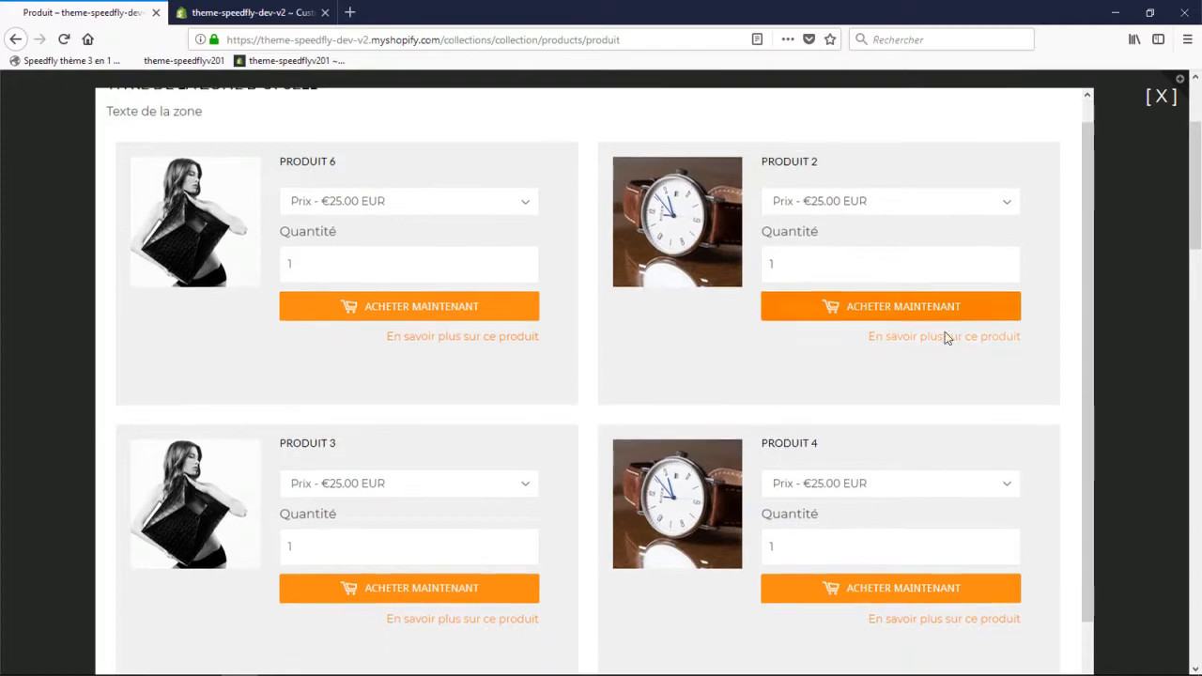
pyautogui.click(416, 242)
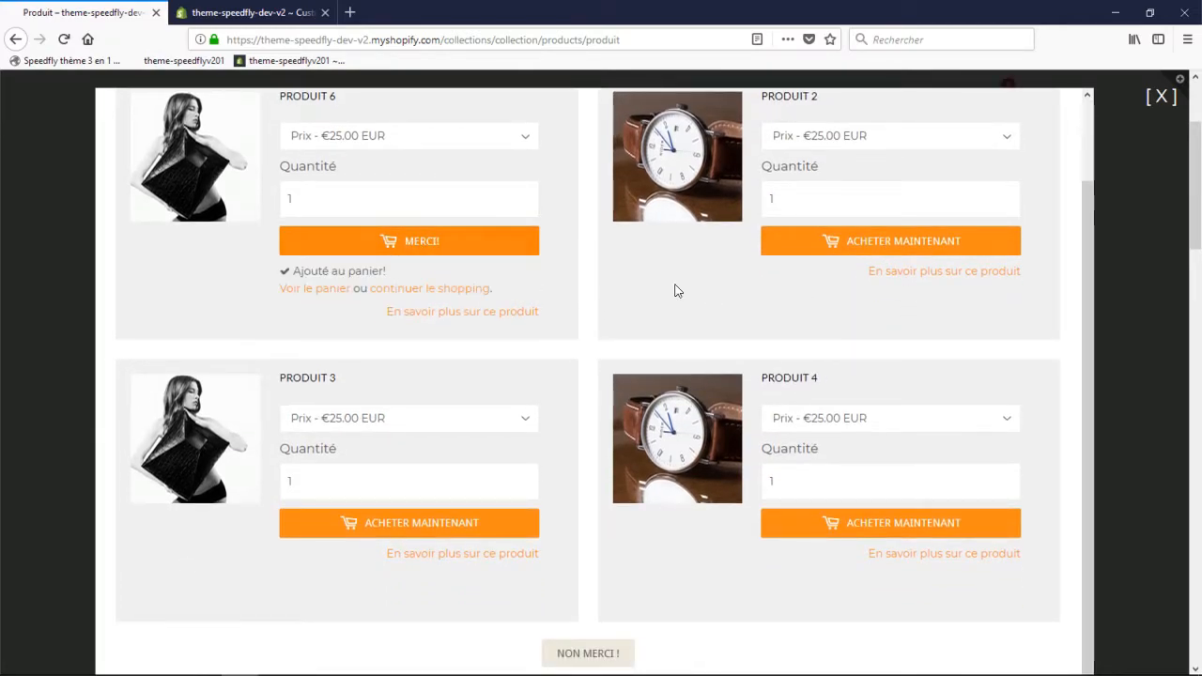
pyautogui.click(898, 242)
pyautogui.click(446, 532)
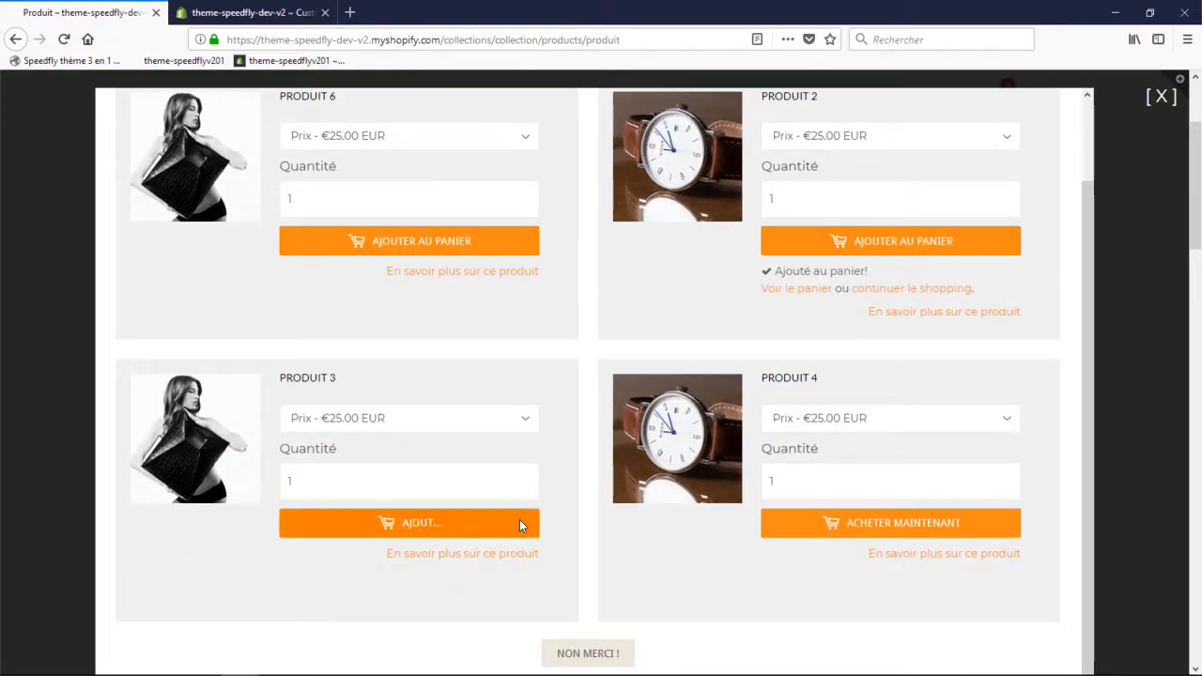
pyautogui.click(891, 524)
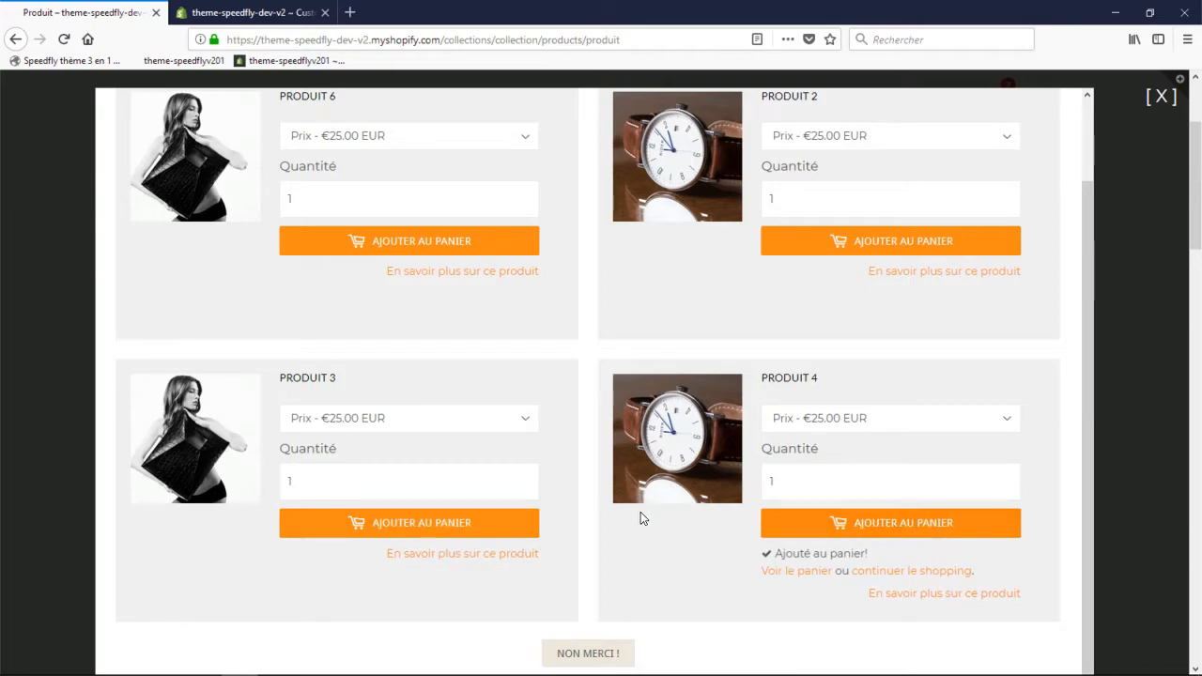
pyautogui.click(1163, 100)
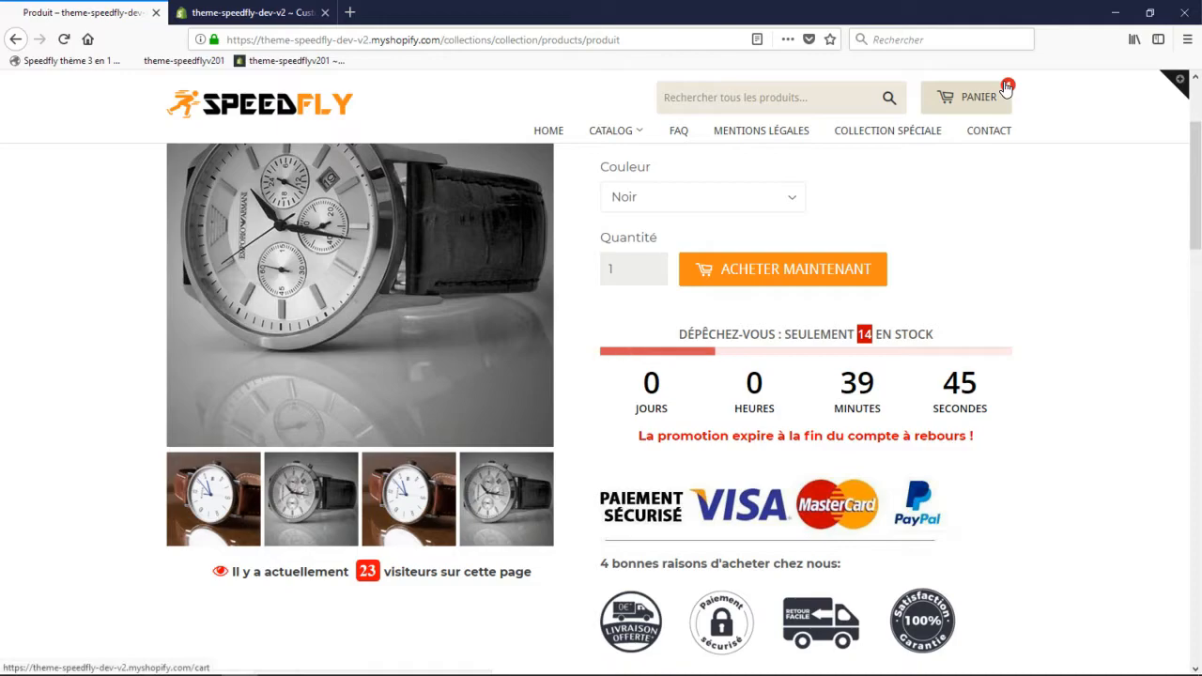
# - Open the cart, review the added products, and remove every item from it
pyautogui.click(770, 270)
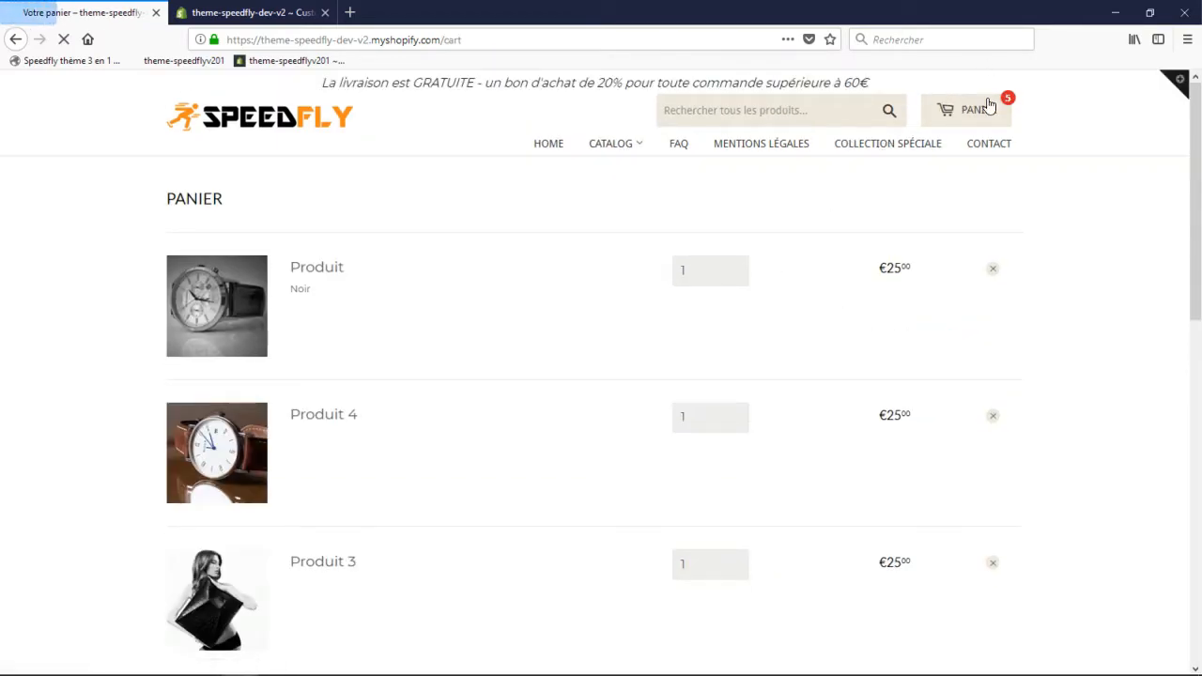
pyautogui.scroll(-4, 320, 421)
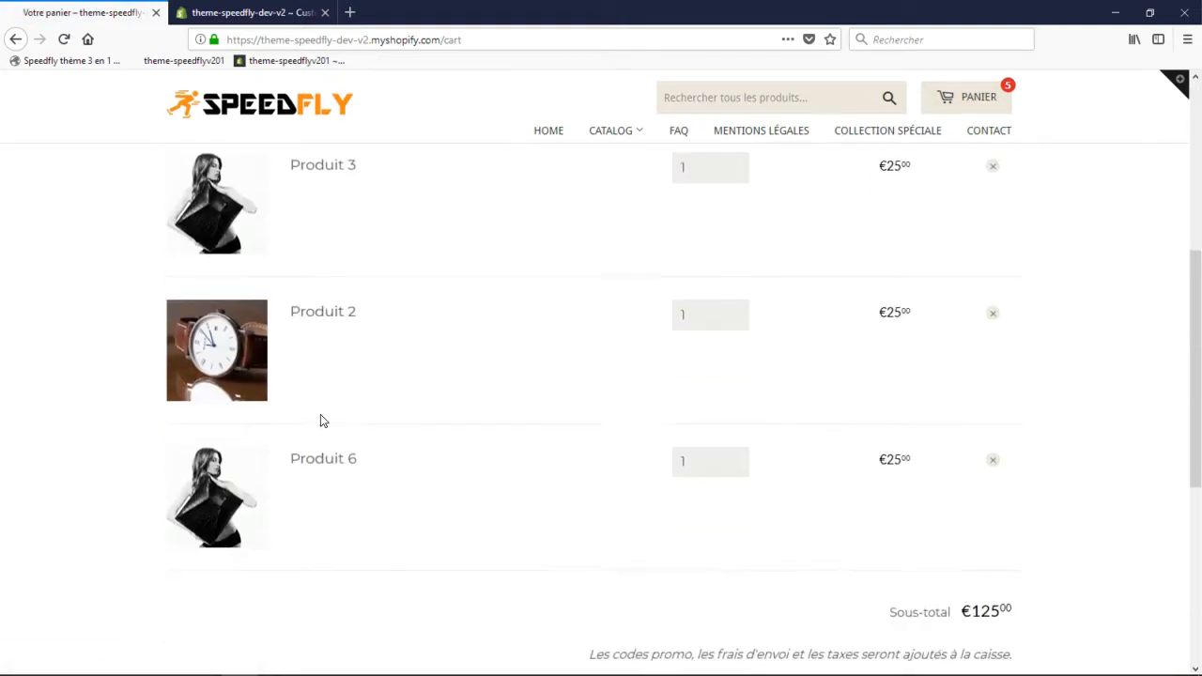
pyautogui.scroll(5, 330, 448)
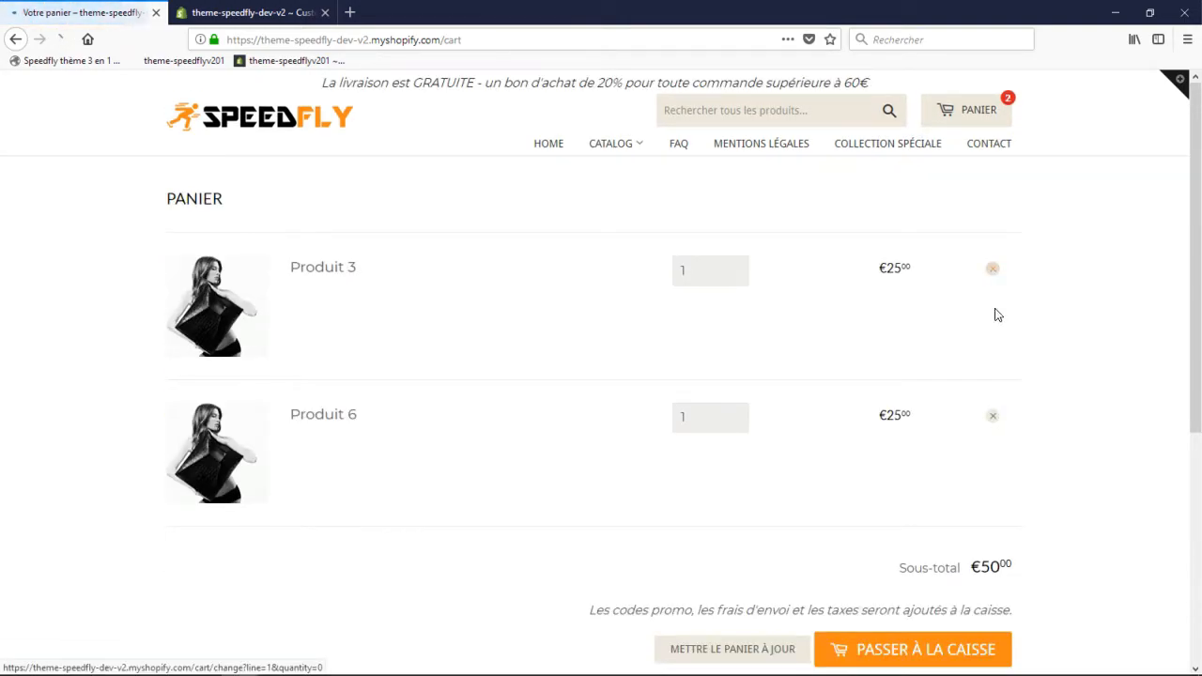
pyautogui.click(992, 268)
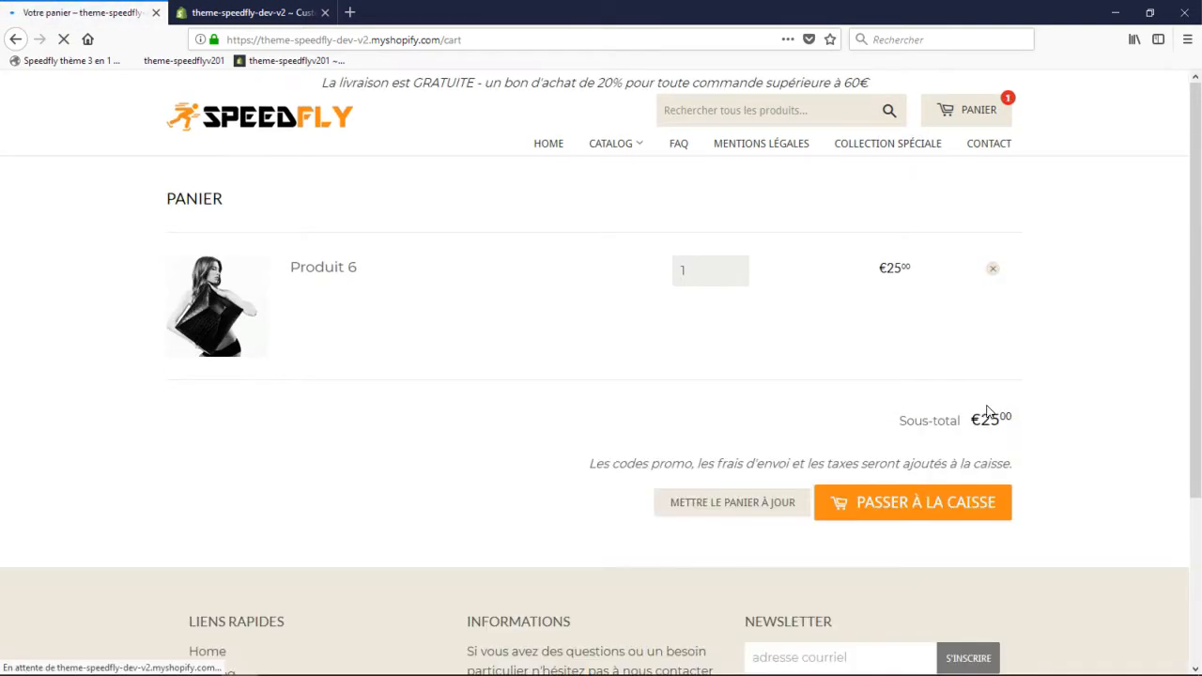
pyautogui.click(993, 271)
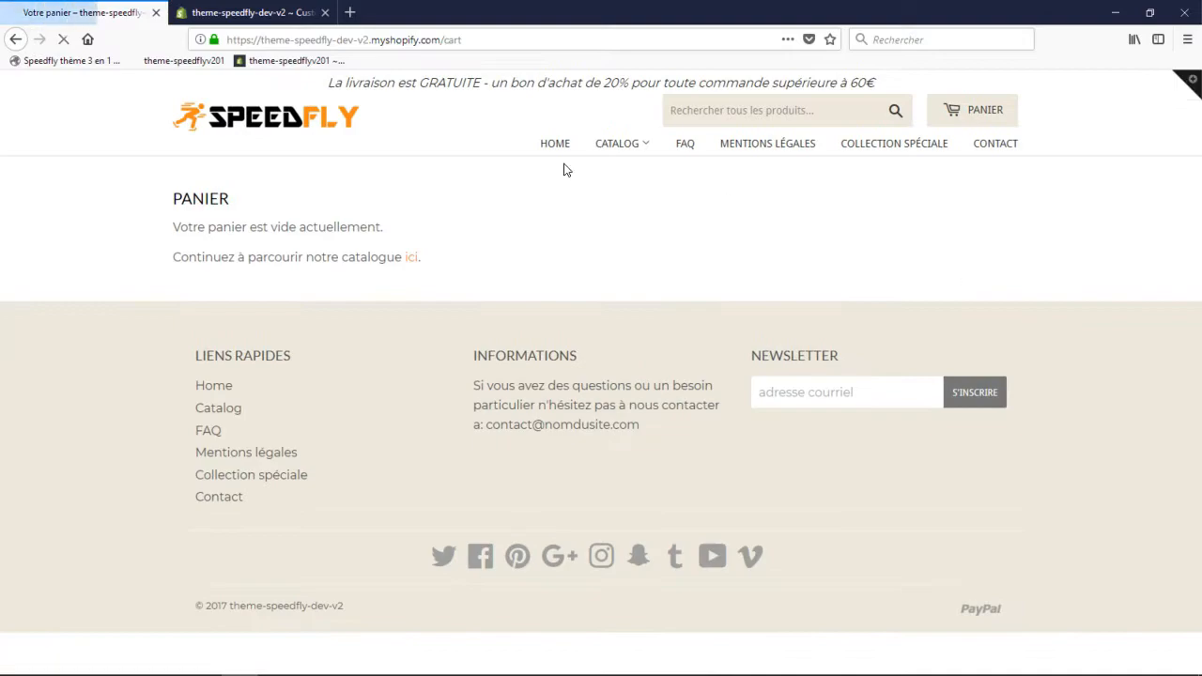
# - Switch to the theme editor, disable the upsell system in the Product section, and save the theme
pyautogui.click(249, 14)
pyautogui.scroll(-5, 137, 427)
pyautogui.scroll(10, 121, 487)
pyautogui.scroll(15, 121, 487)
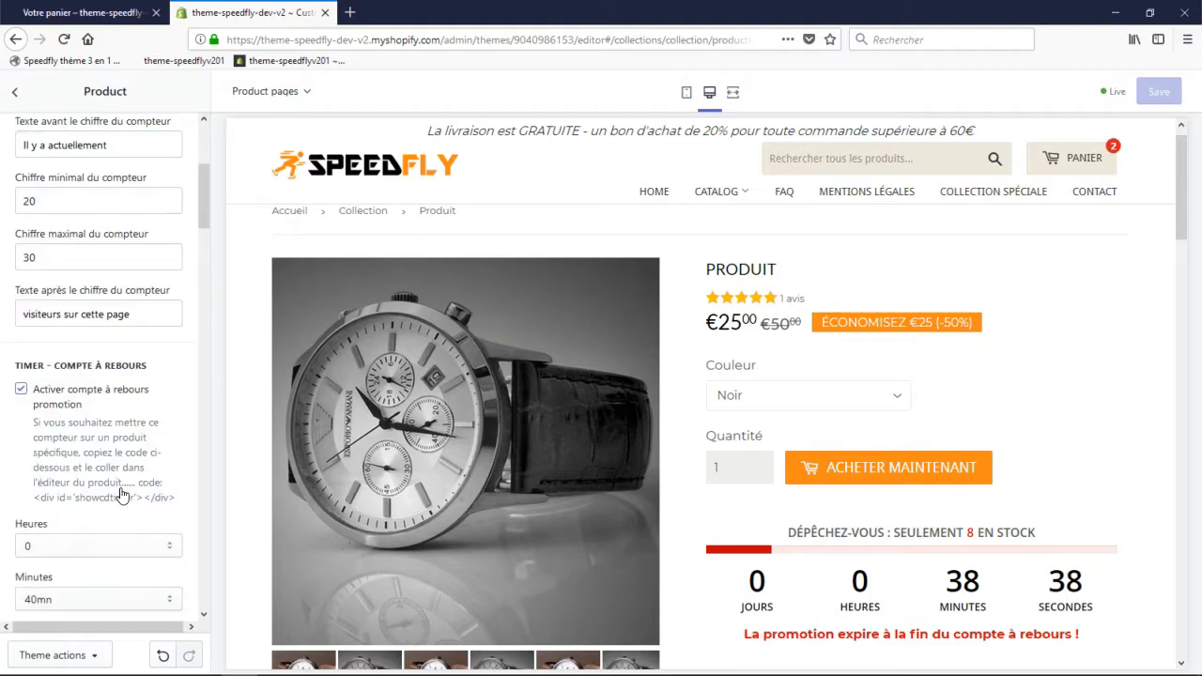
pyautogui.scroll(-3, 813, 445)
pyautogui.scroll(-20, 90, 549)
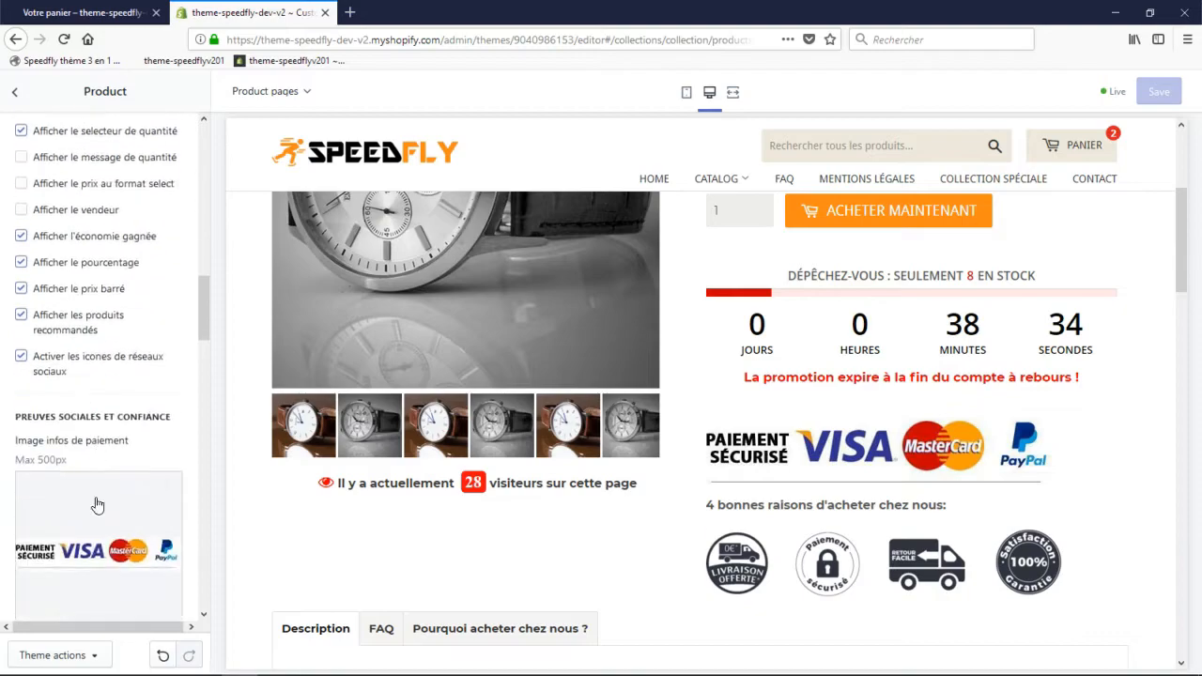
pyautogui.scroll(-4, 89, 549)
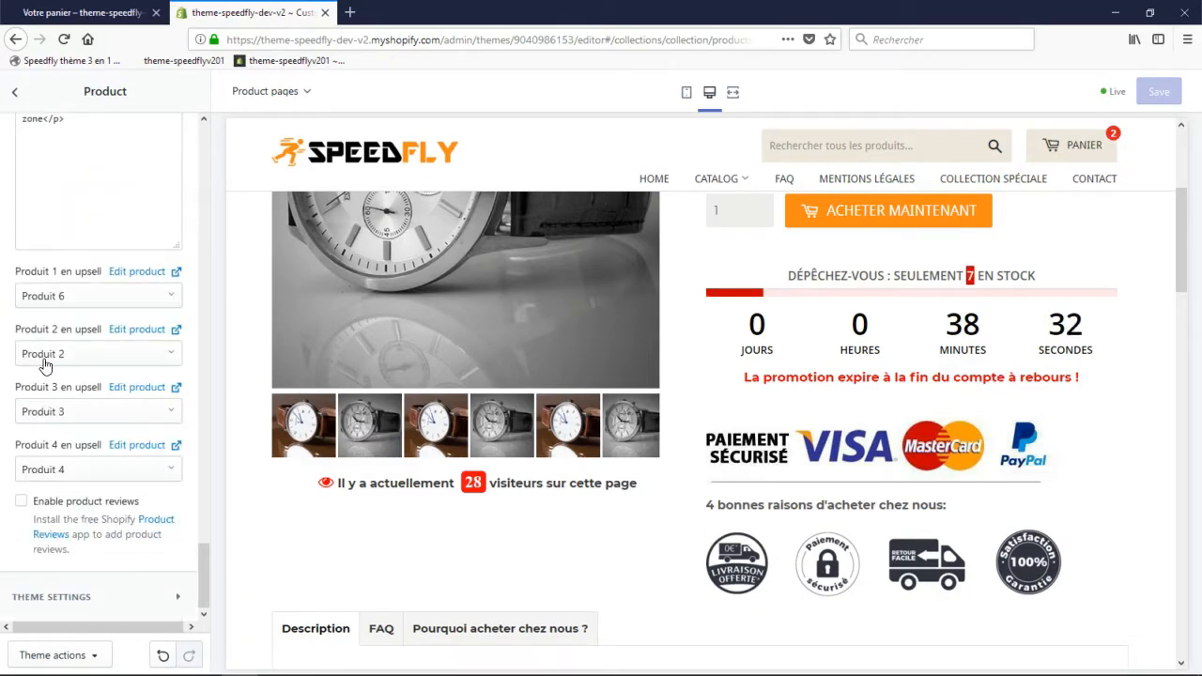
pyautogui.scroll(3, 45, 366)
pyautogui.click(55, 306)
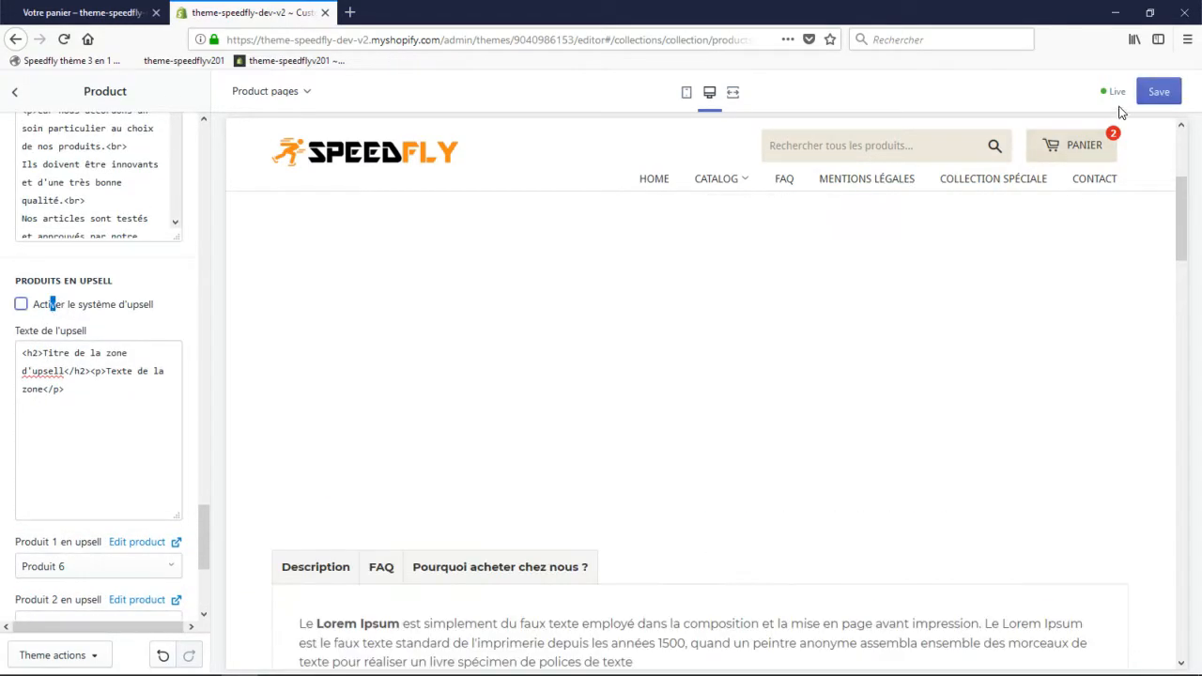
pyautogui.click(1156, 92)
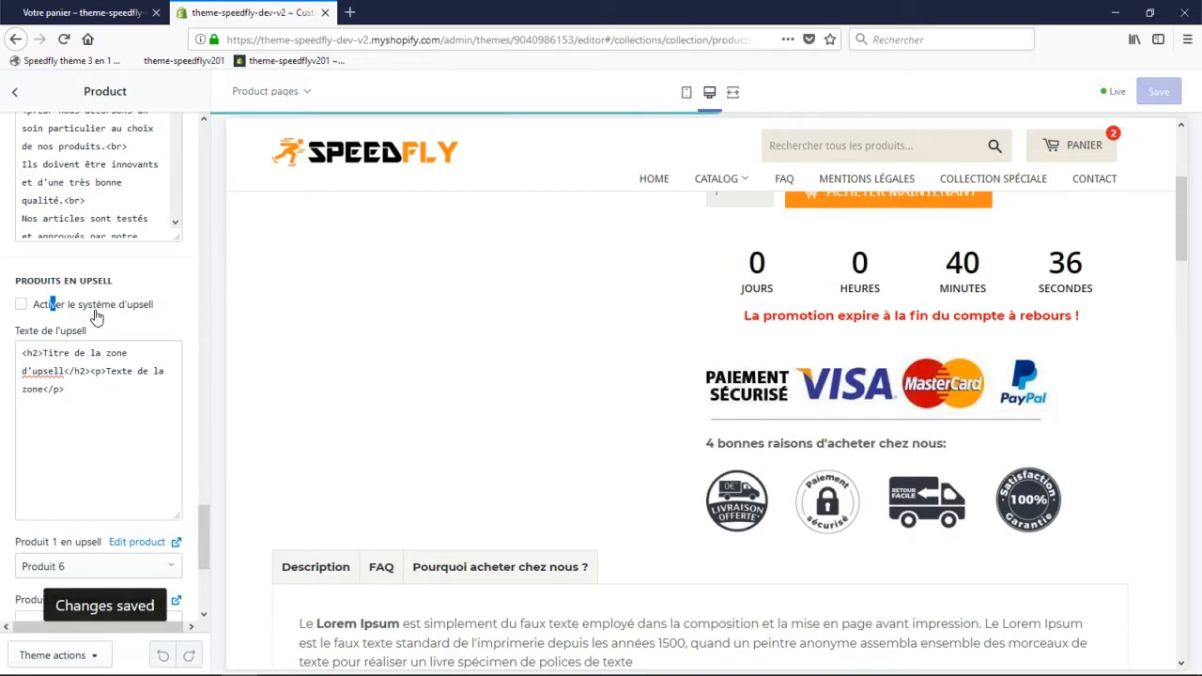
# - Copy the countdown code "<div id='showcdtimer'></div>" from the timer settings, then disable the promotion countdown and save the theme
pyautogui.scroll(15, 40, 336)
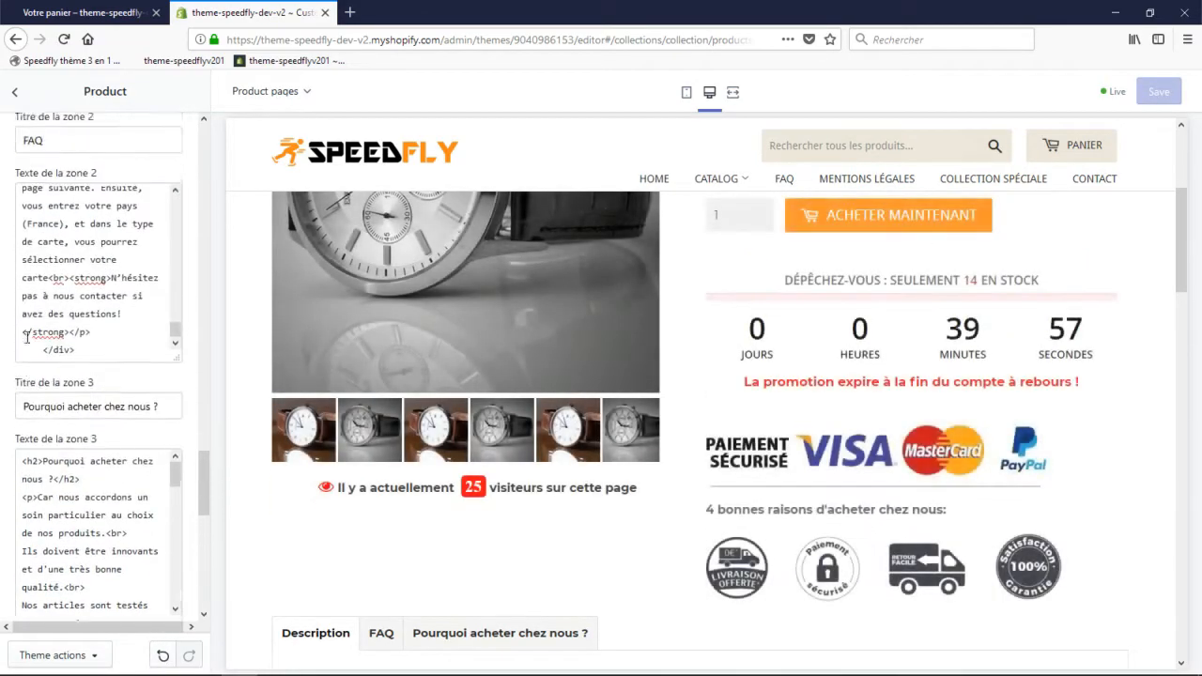
pyautogui.scroll(6, 27, 343)
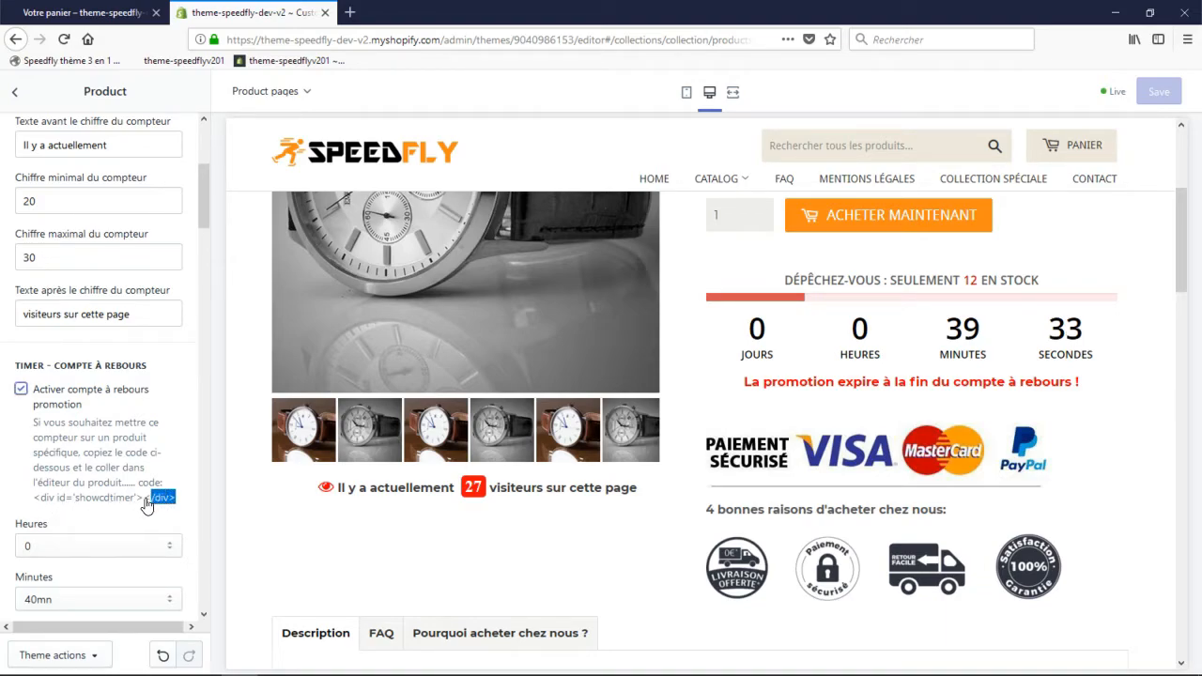
pyautogui.moveTo(147, 505); pyautogui.dragTo(58, 505)
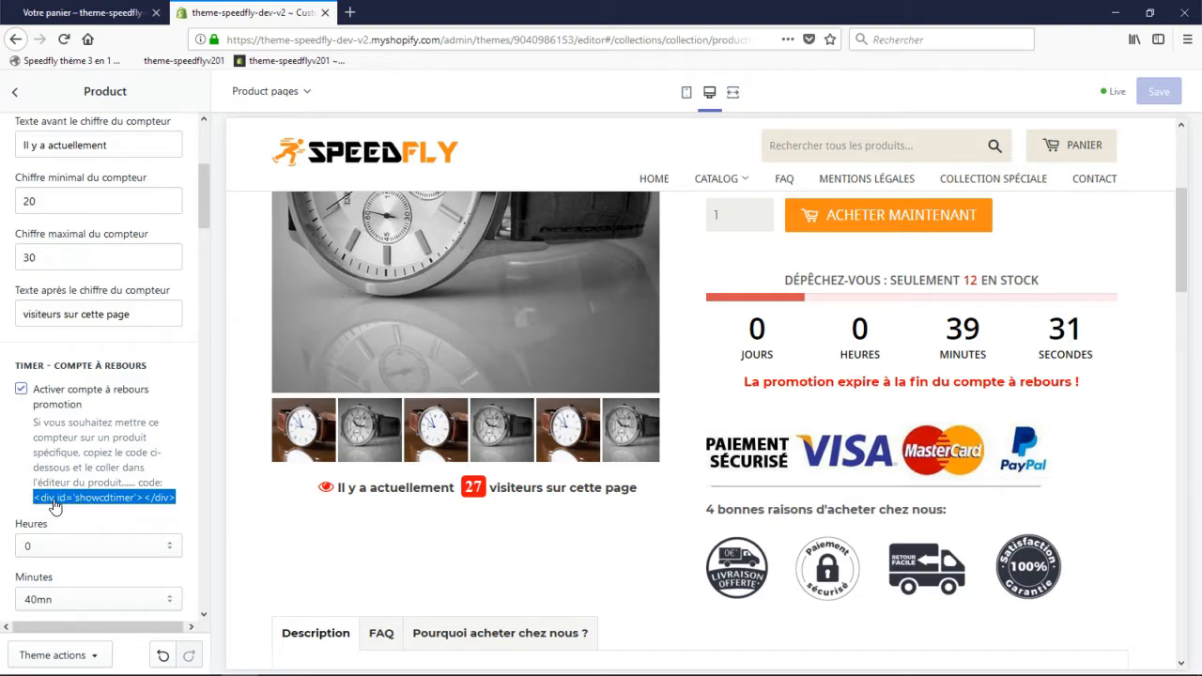
pyautogui.rightClick(55, 506)
pyautogui.click(103, 511)
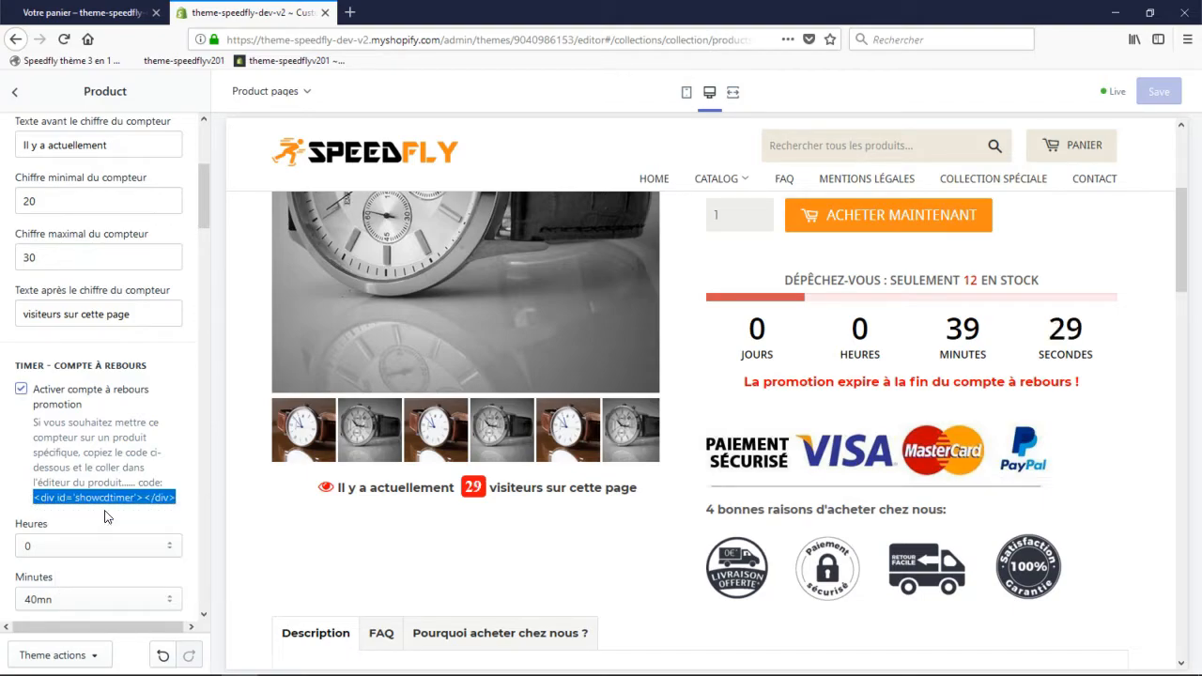
pyautogui.click(21, 393)
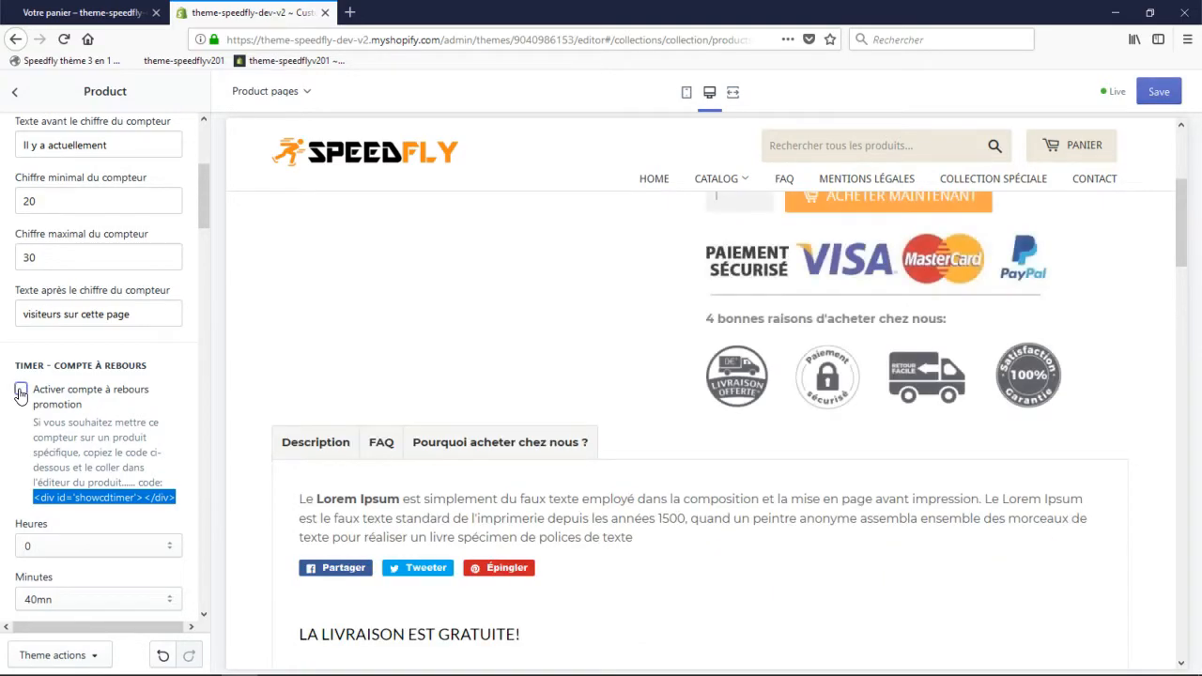
pyautogui.click(1160, 92)
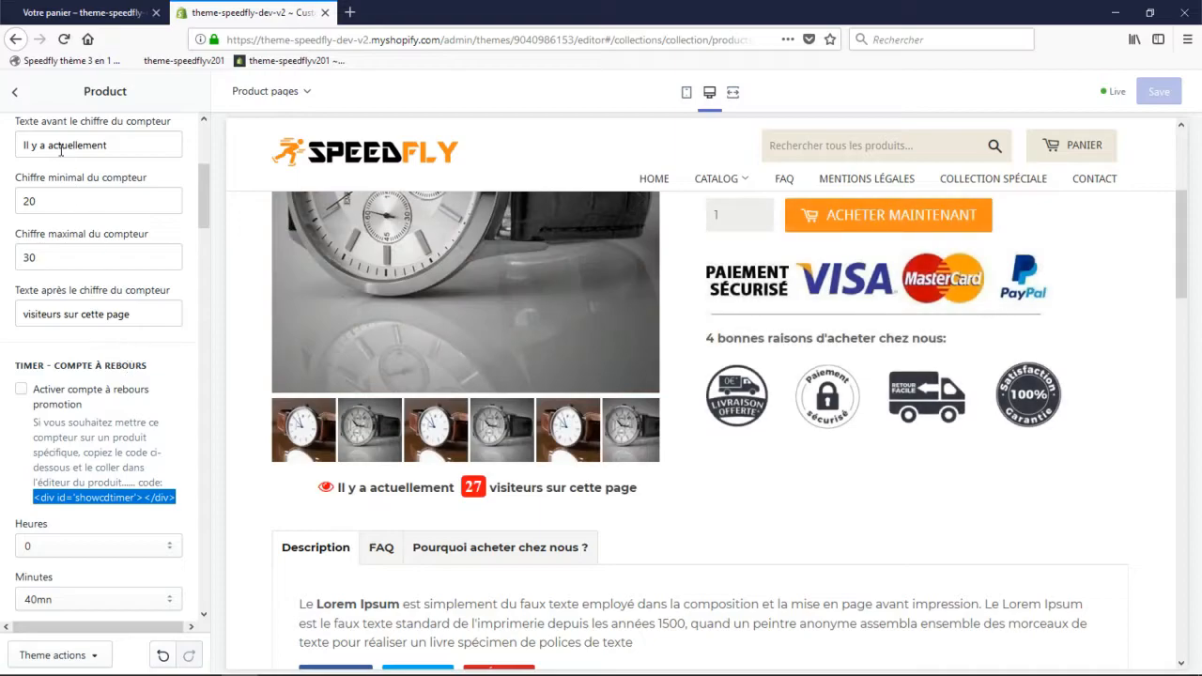
# - Leave the theme editor and open the product "Produit" from the store's product list
pyautogui.click(16, 89)
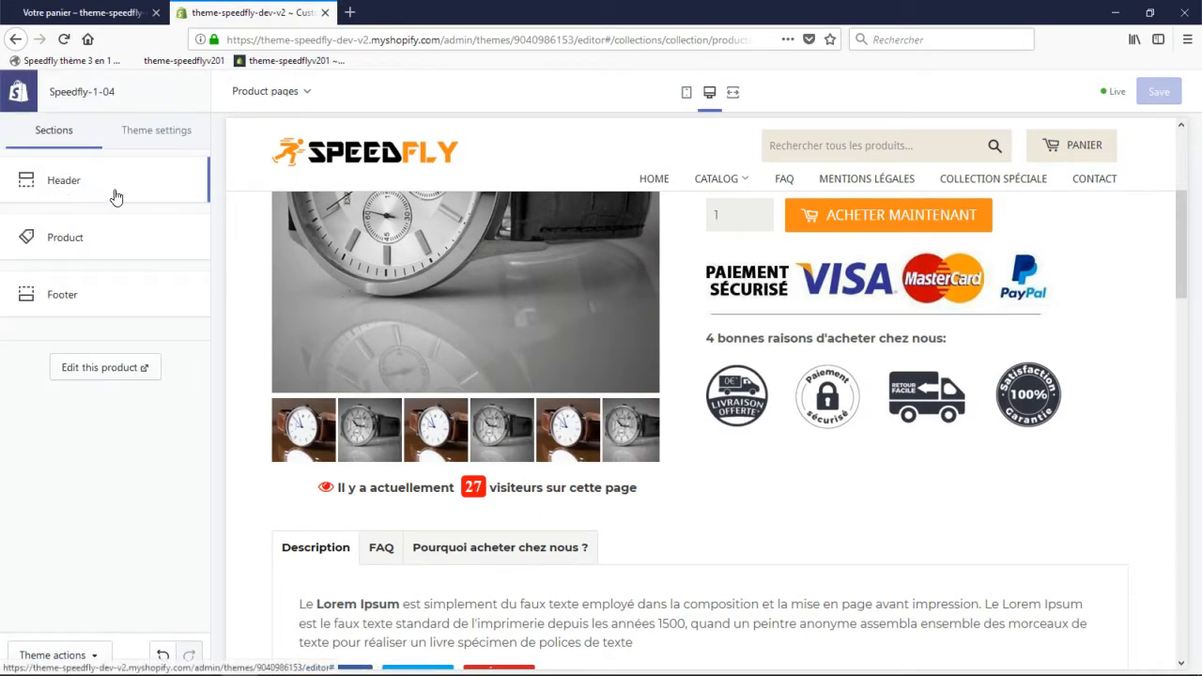
pyautogui.click(18, 94)
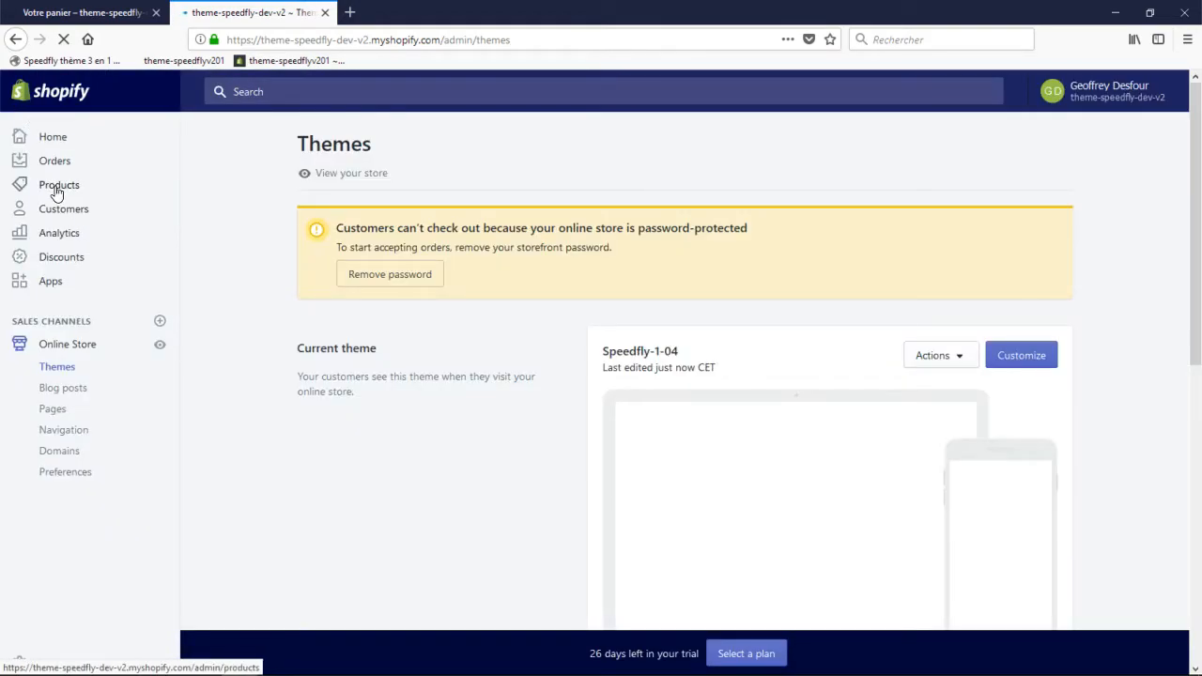
pyautogui.click(56, 188)
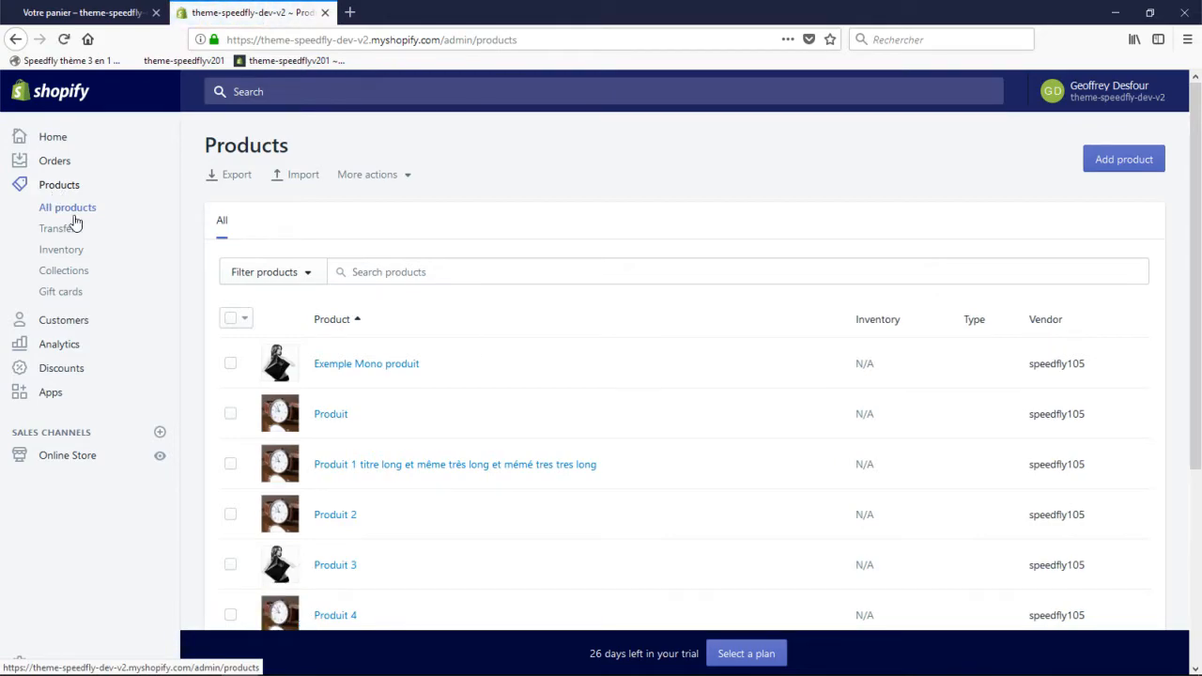
pyautogui.click(344, 425)
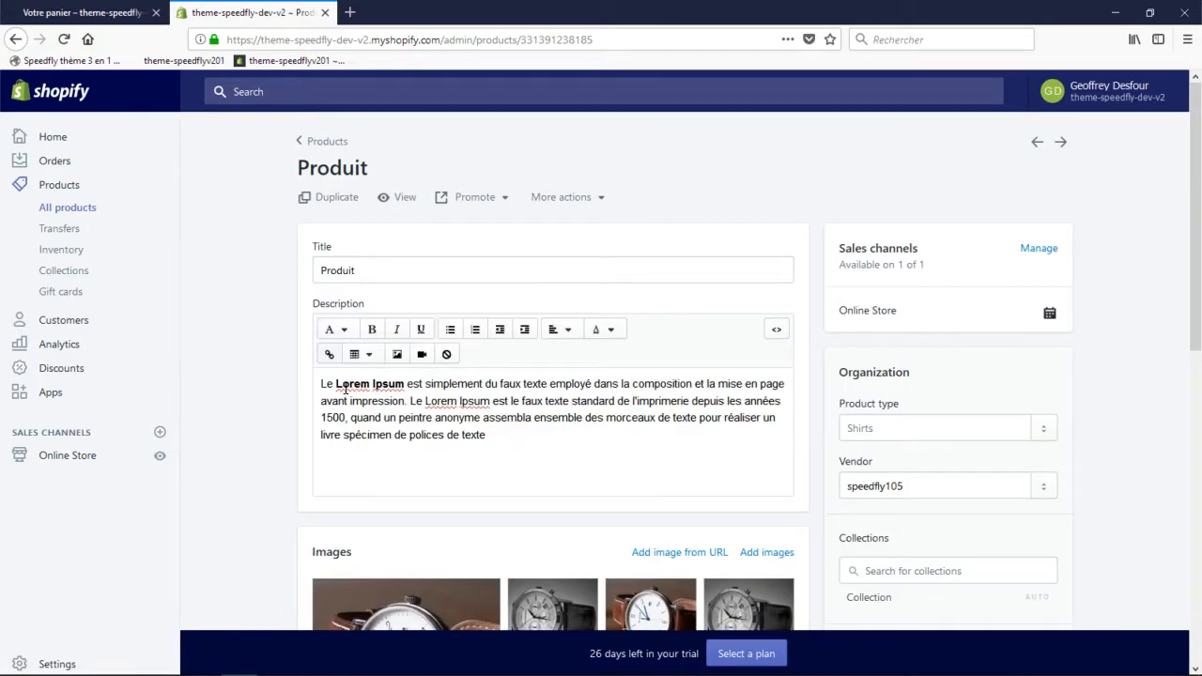
# - Add the copied showcdtimer div on a new line at the end of the description's HTML, and save the product
pyautogui.click(777, 332)
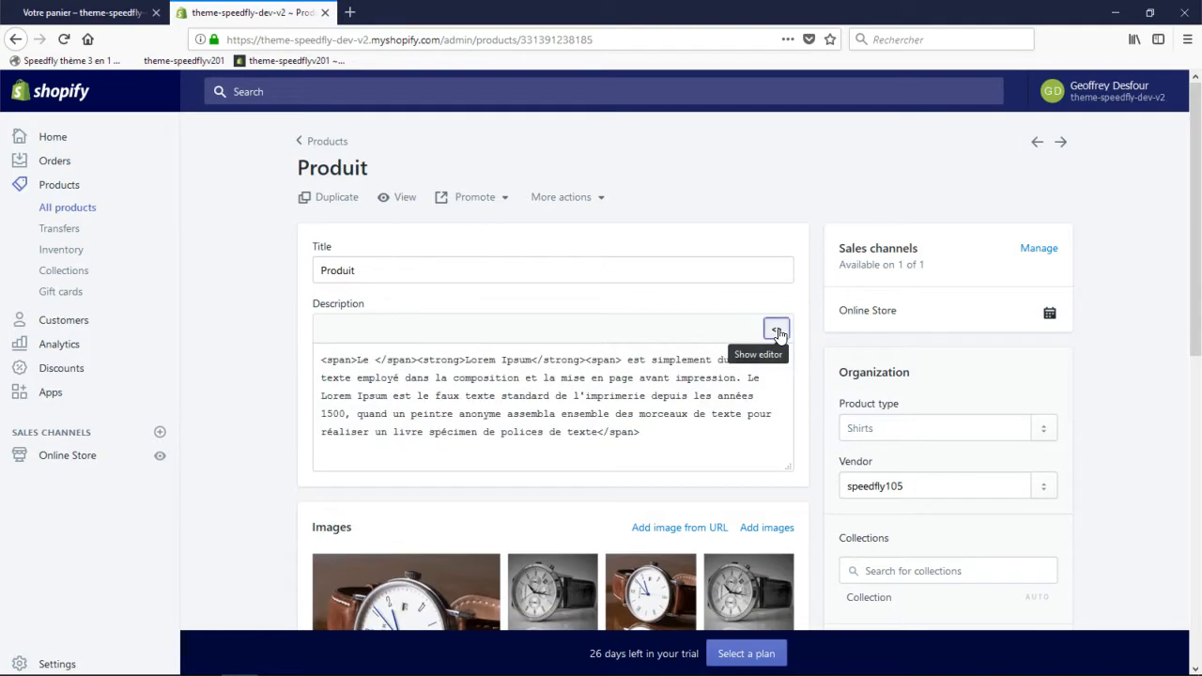
pyautogui.click(649, 433)
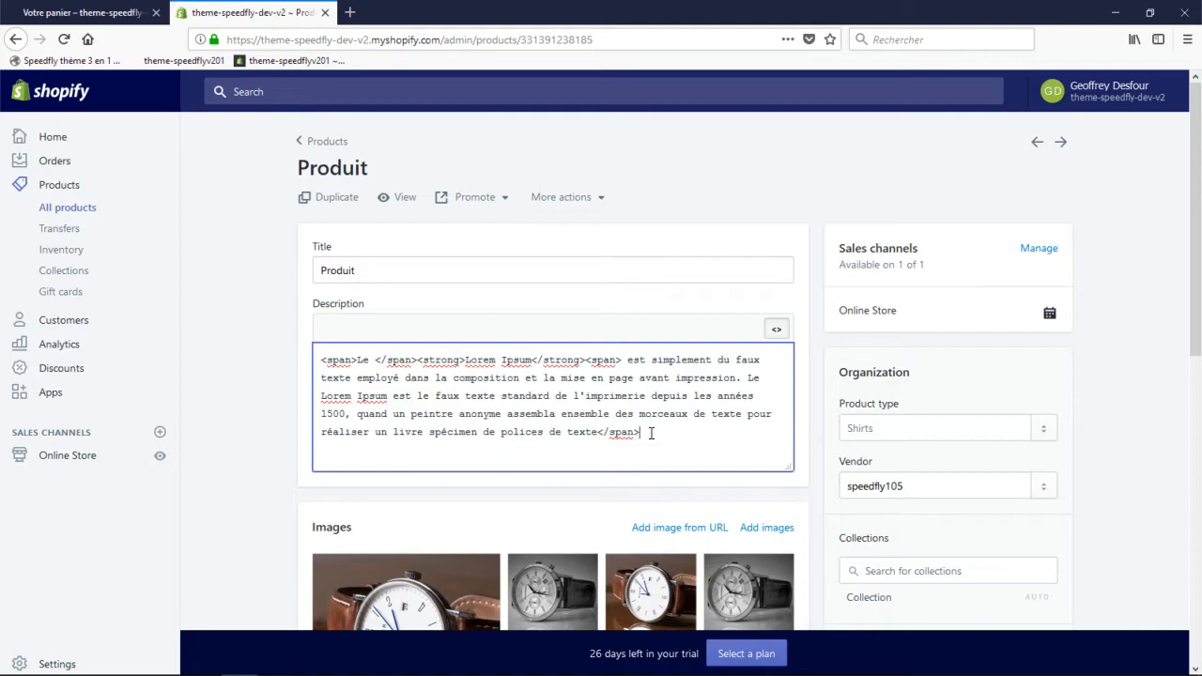
pyautogui.press('Return')
pyautogui.hotkey('ctrl', 'v')
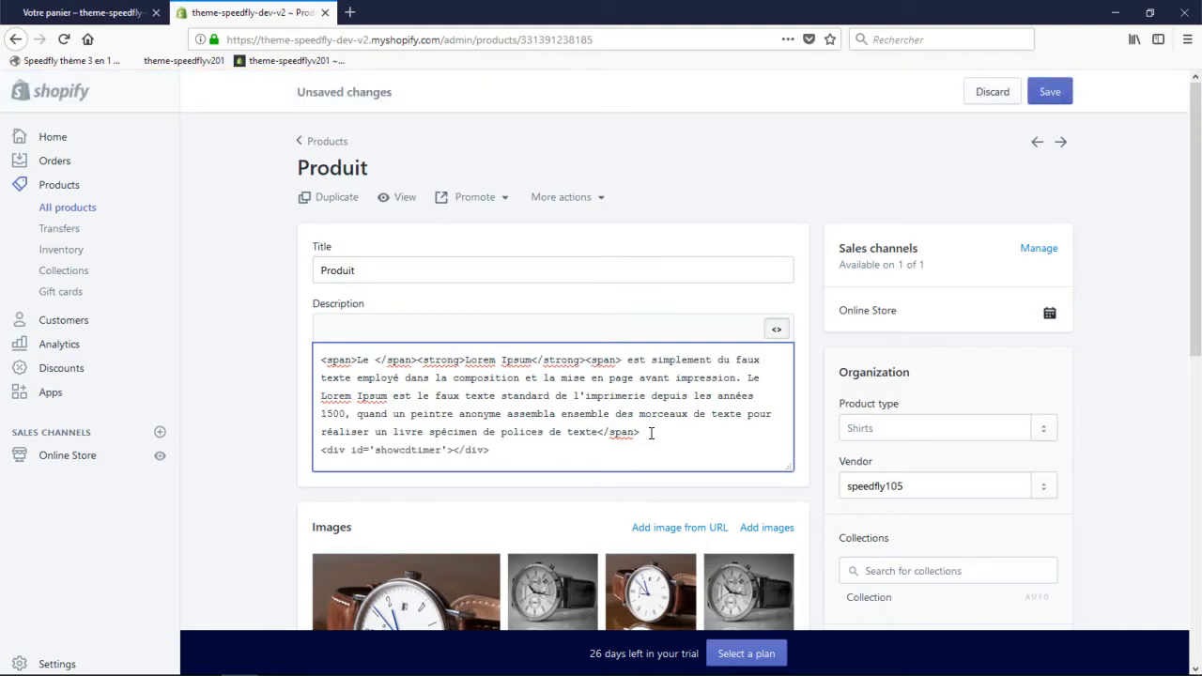
pyautogui.click(1048, 94)
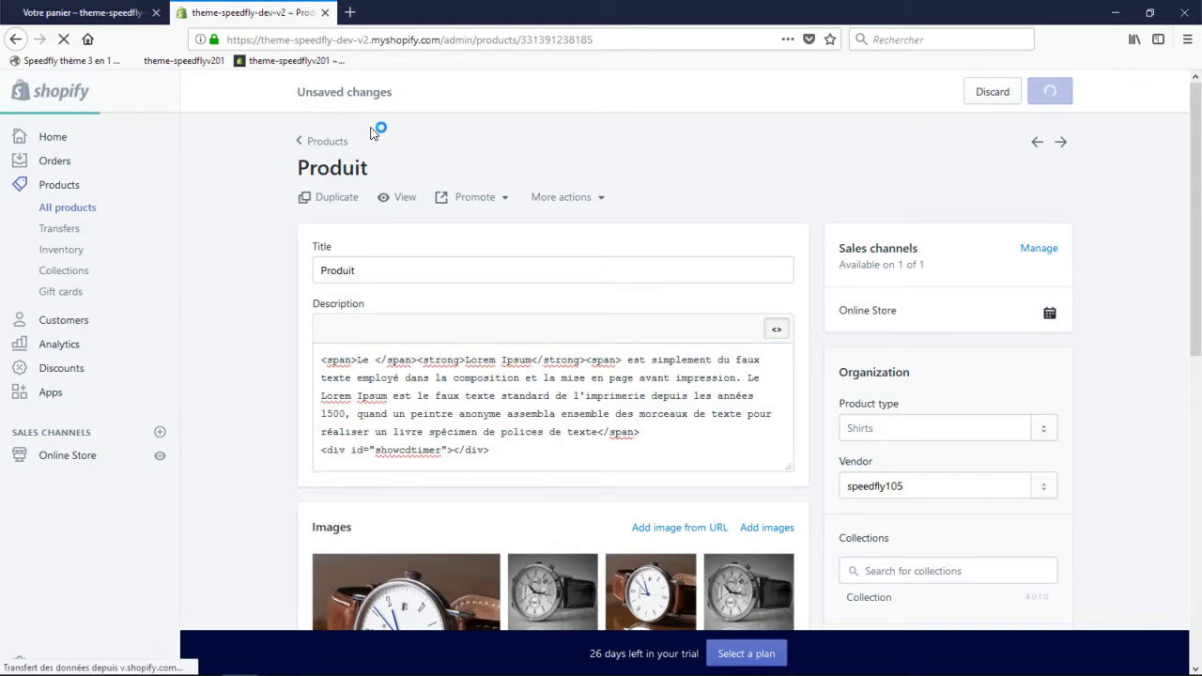
# - Open Produit 4 from the storefront's Collection page and check whether its page shows the countdown
pyautogui.click(93, 12)
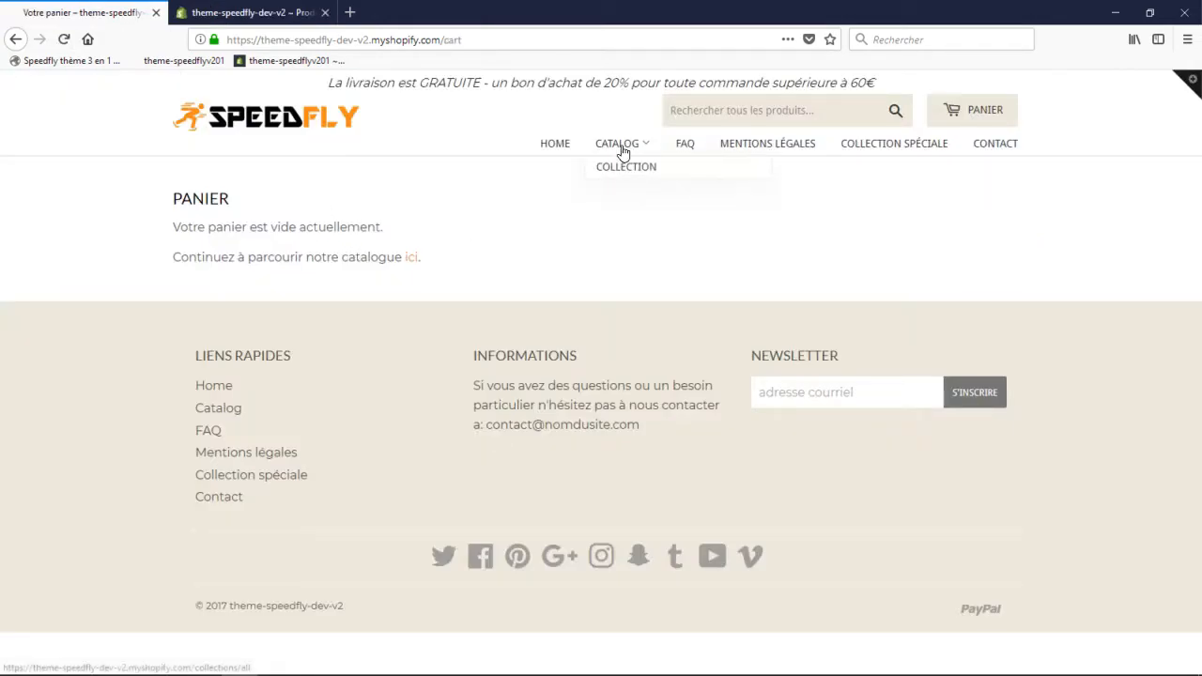
pyautogui.click(623, 151)
pyautogui.click(615, 167)
pyautogui.scroll(-3, 562, 386)
pyautogui.scroll(-4, 564, 385)
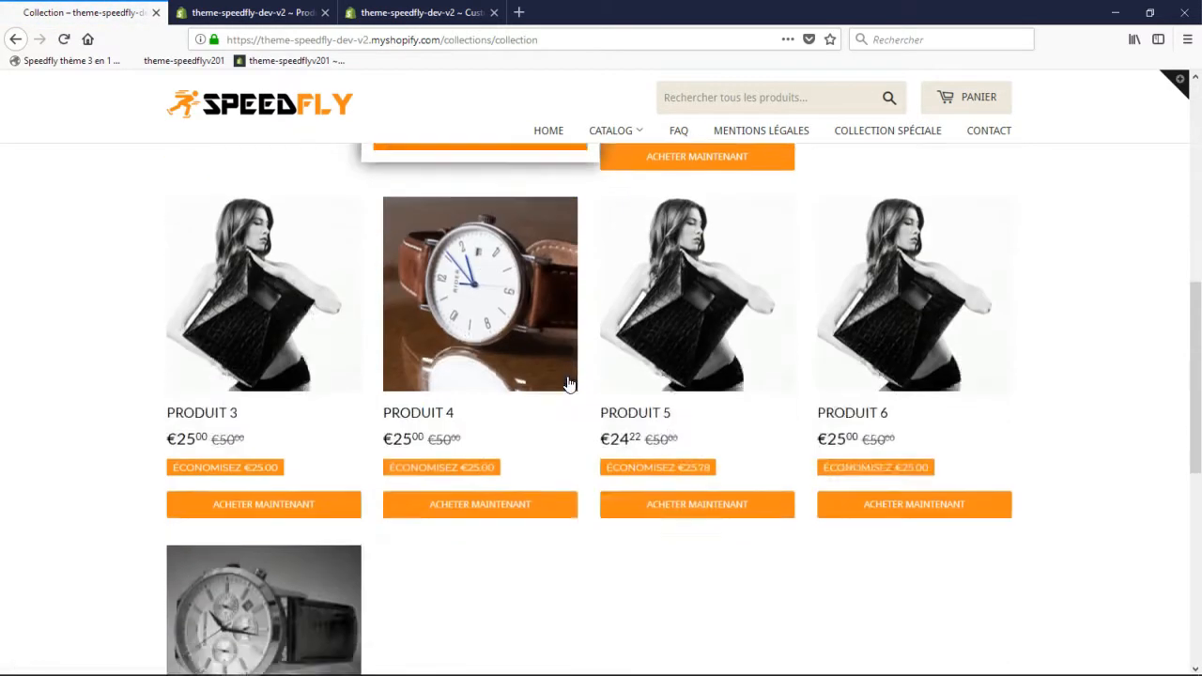
pyautogui.click(477, 262)
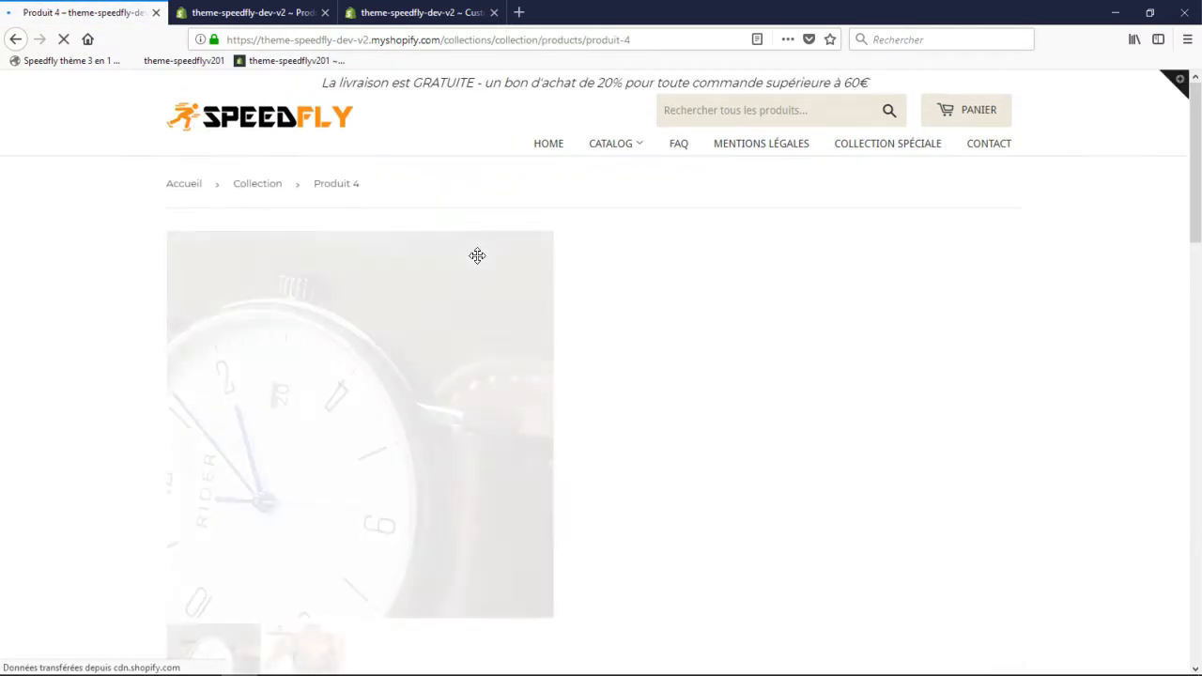
pyautogui.scroll(-2, 807, 470)
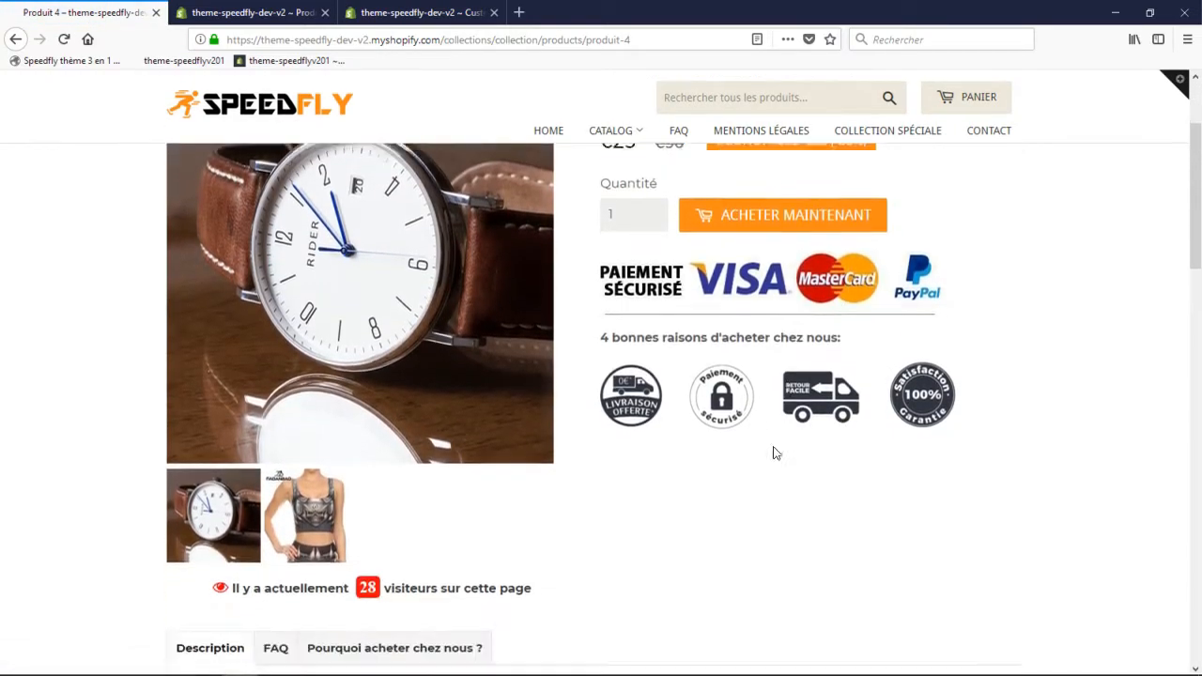
pyautogui.scroll(3, 598, 282)
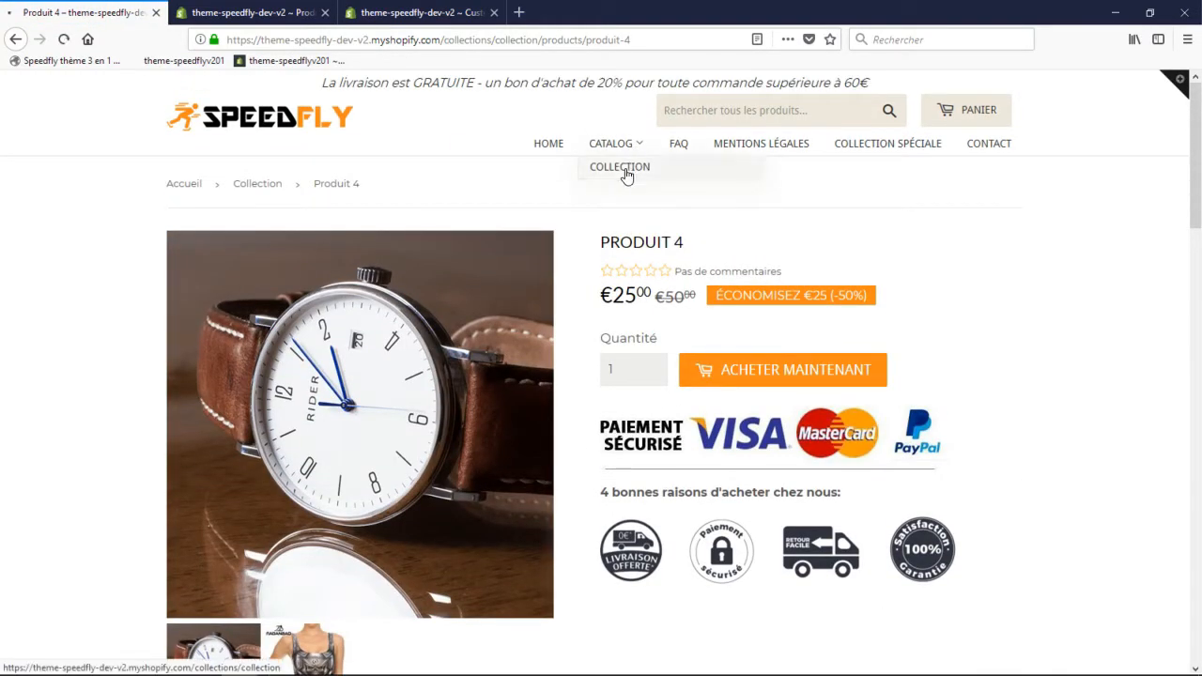
# - Go back to the Collection page, open Produit 7, and check its page for the countdown
pyautogui.click(623, 169)
pyautogui.scroll(-3, 561, 382)
pyautogui.scroll(-5, 484, 396)
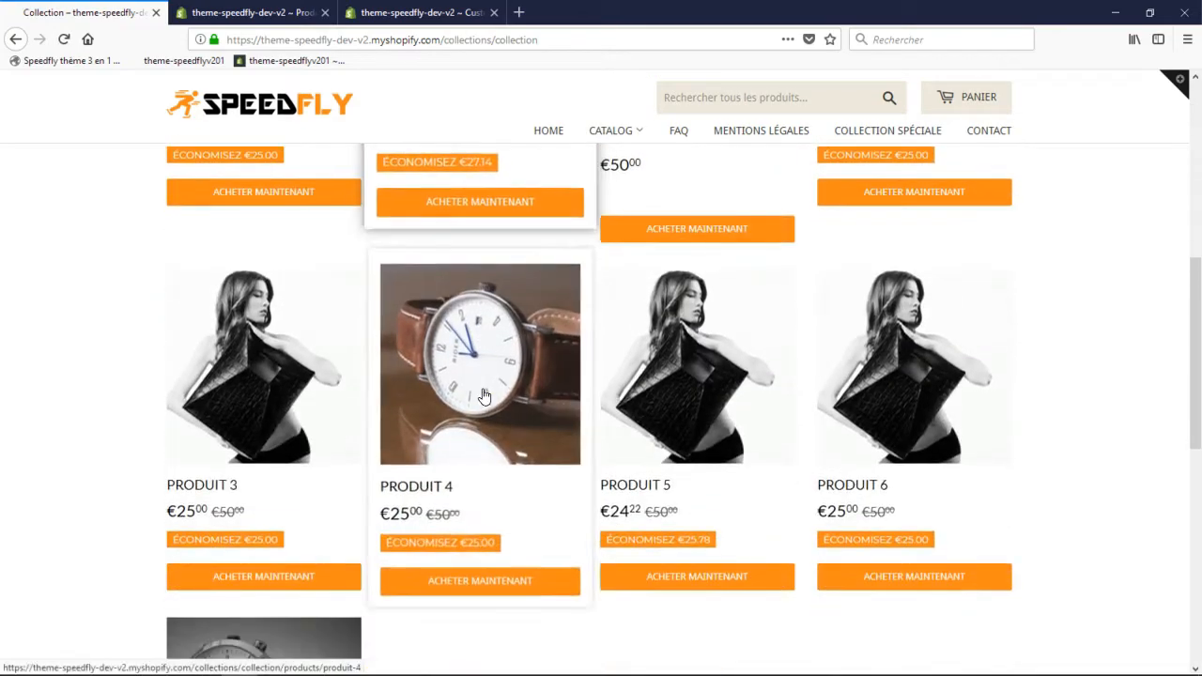
pyautogui.click(306, 458)
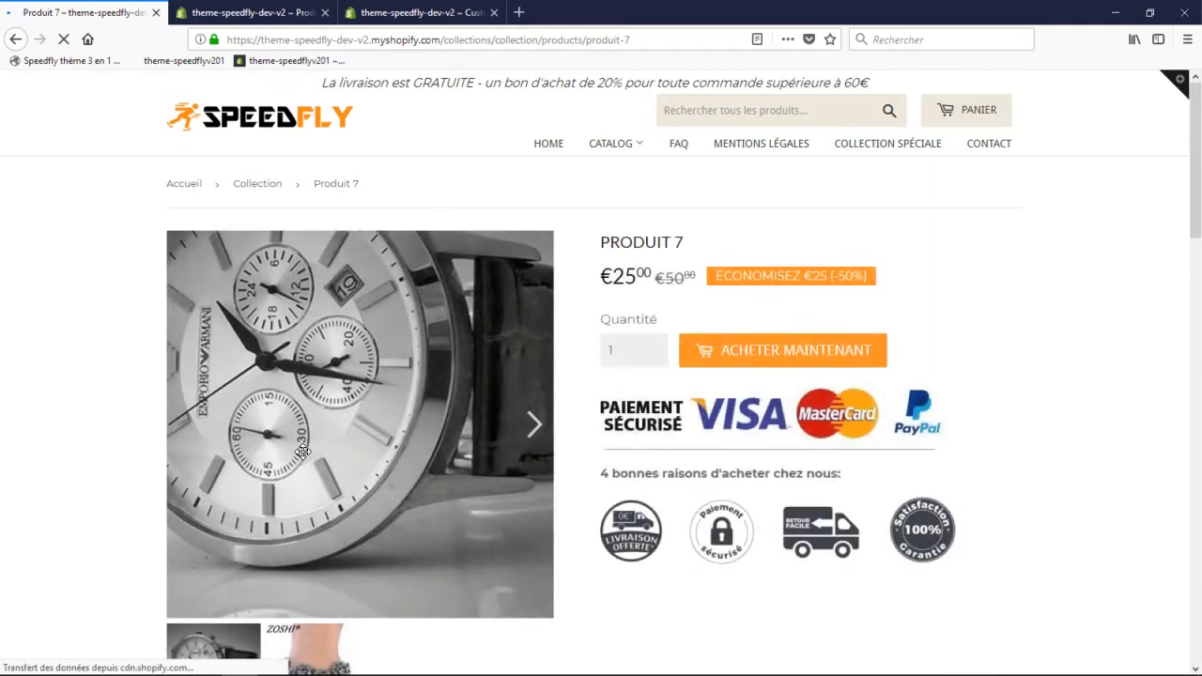
pyautogui.scroll(-5, 756, 516)
pyautogui.scroll(5, 780, 423)
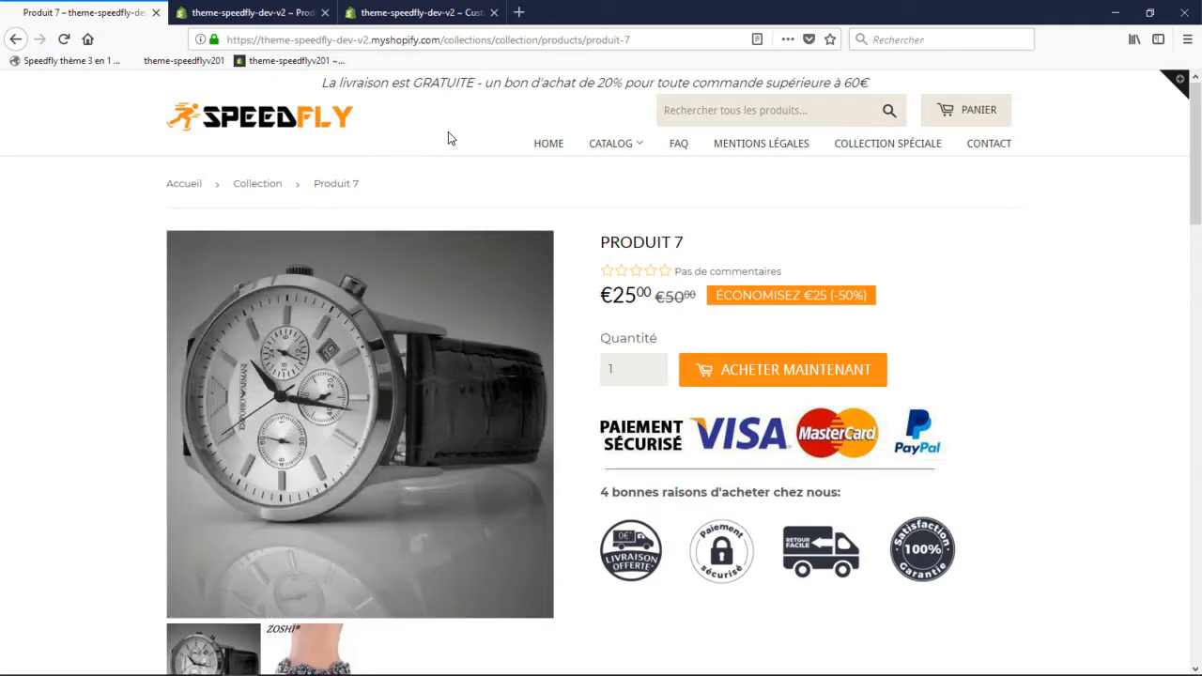
# - Return to the admin page of "Produit" and highlight the showcdtimer code in the description's HTML
pyautogui.click(282, 11)
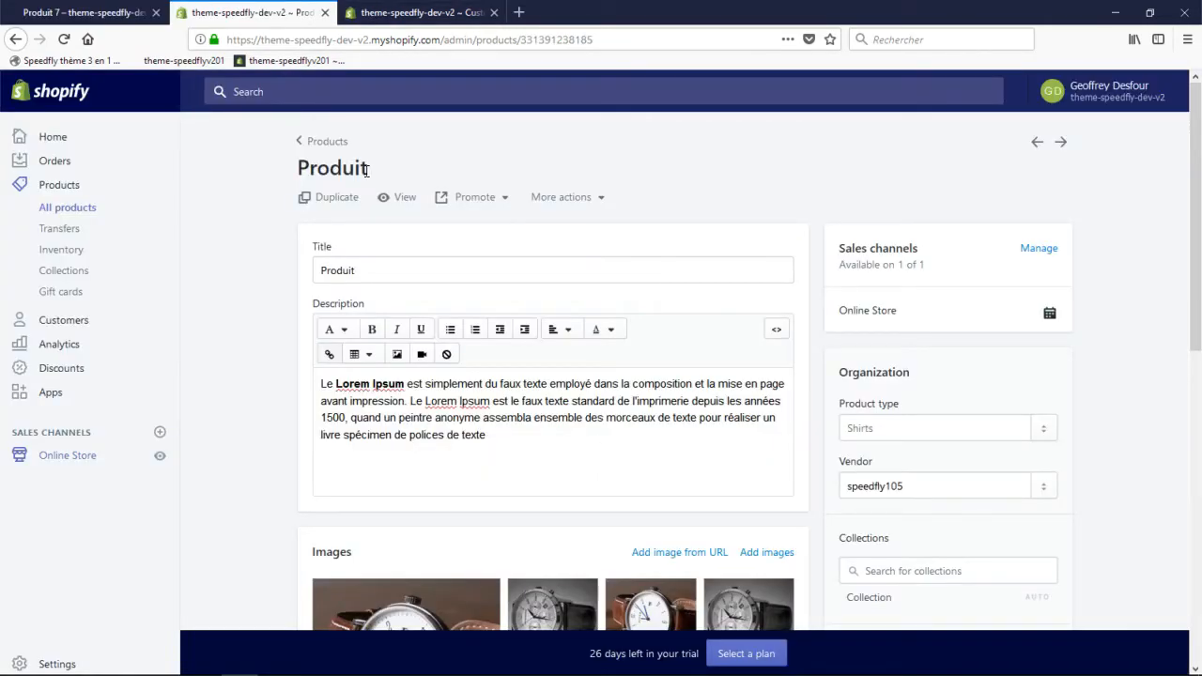
pyautogui.click(775, 330)
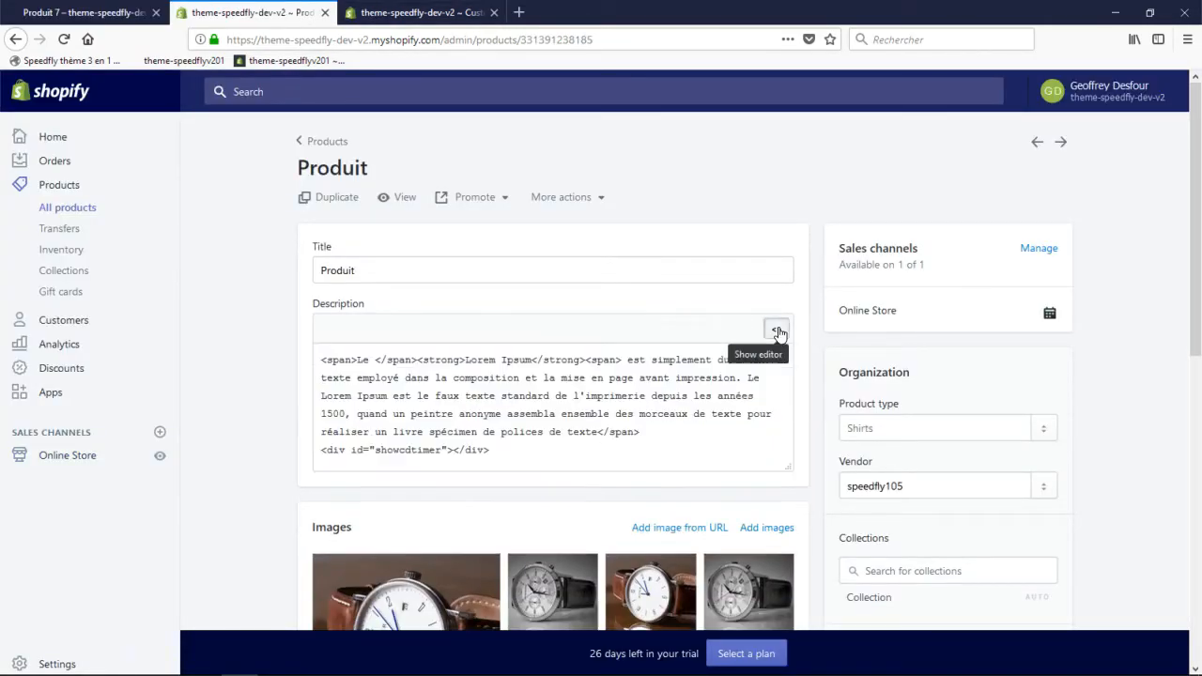
pyautogui.moveTo(490, 450); pyautogui.dragTo(321, 455)
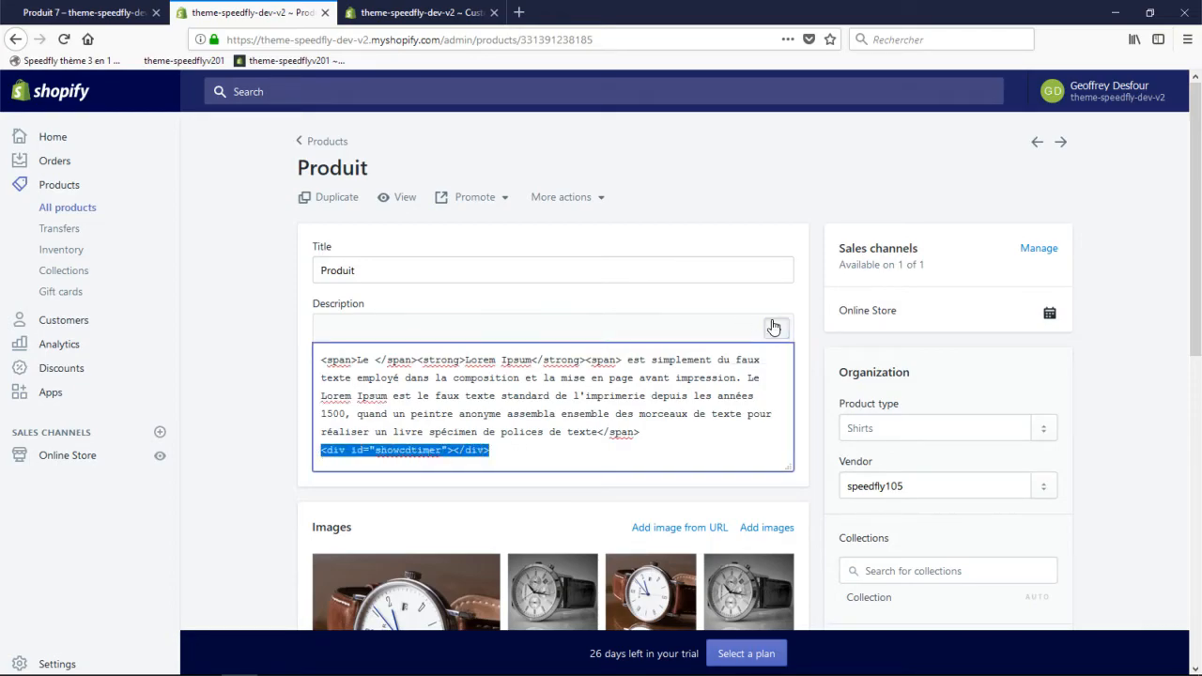
# - Open "Produit" from the storefront's Collection page and check the stock bar and countdown on its page
pyautogui.click(84, 12)
pyautogui.moveTo(607, 145)
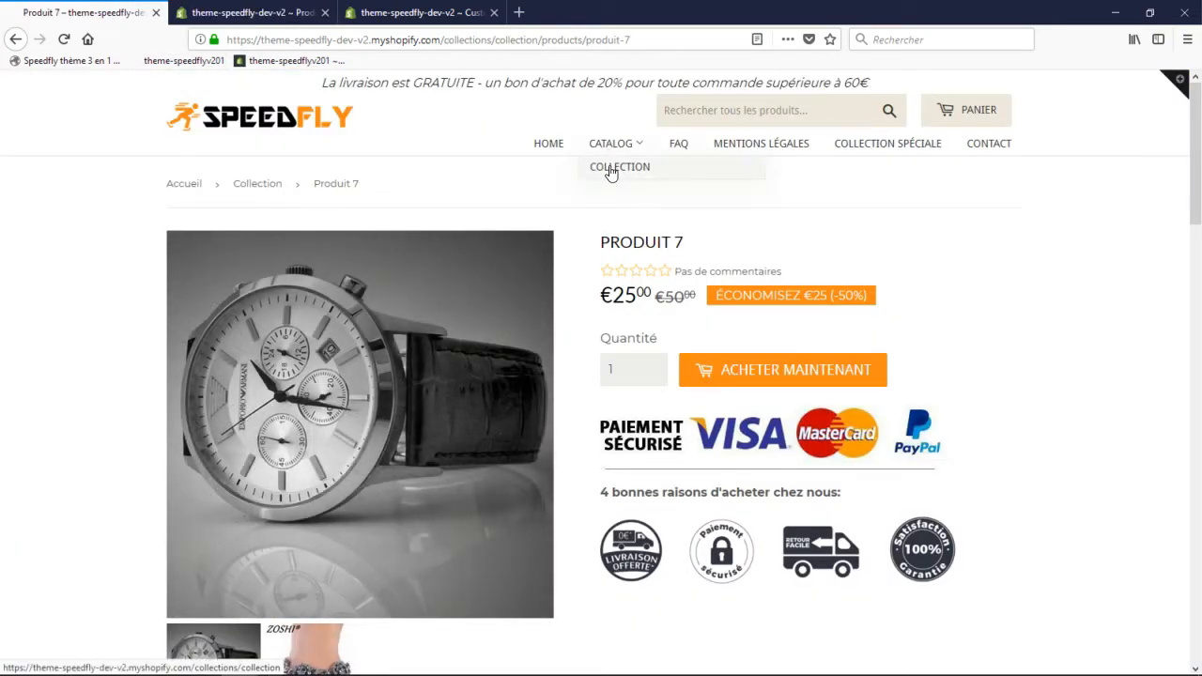
pyautogui.click(611, 169)
pyautogui.click(299, 460)
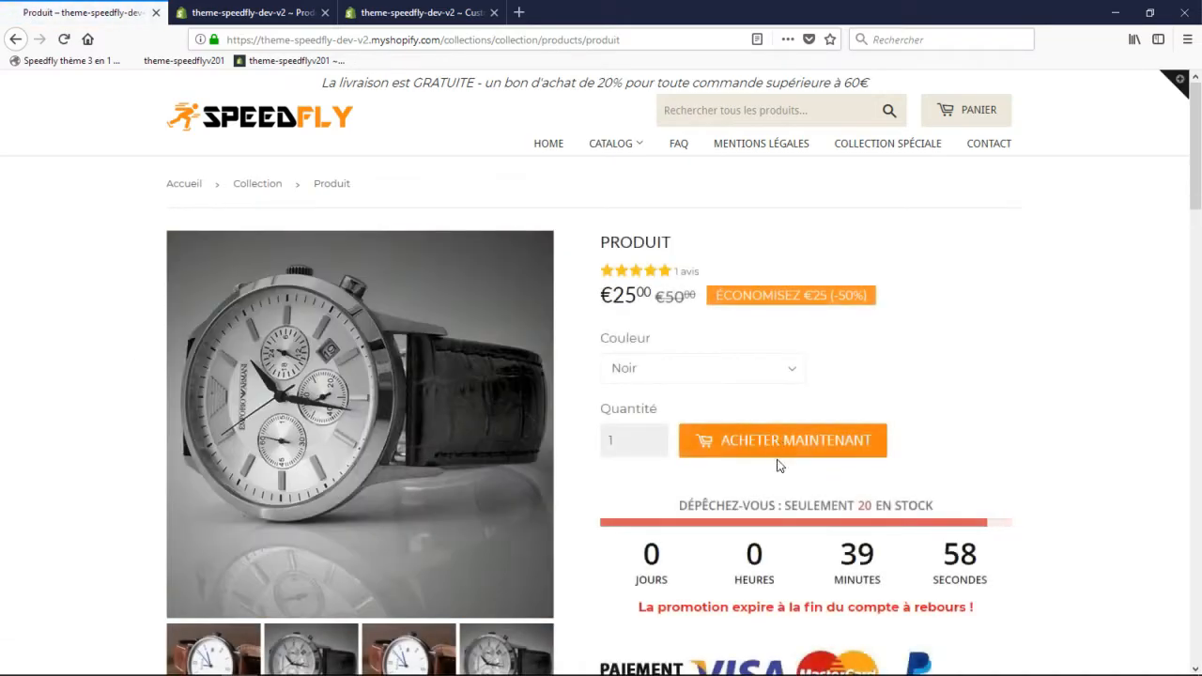
pyautogui.scroll(-3, 776, 462)
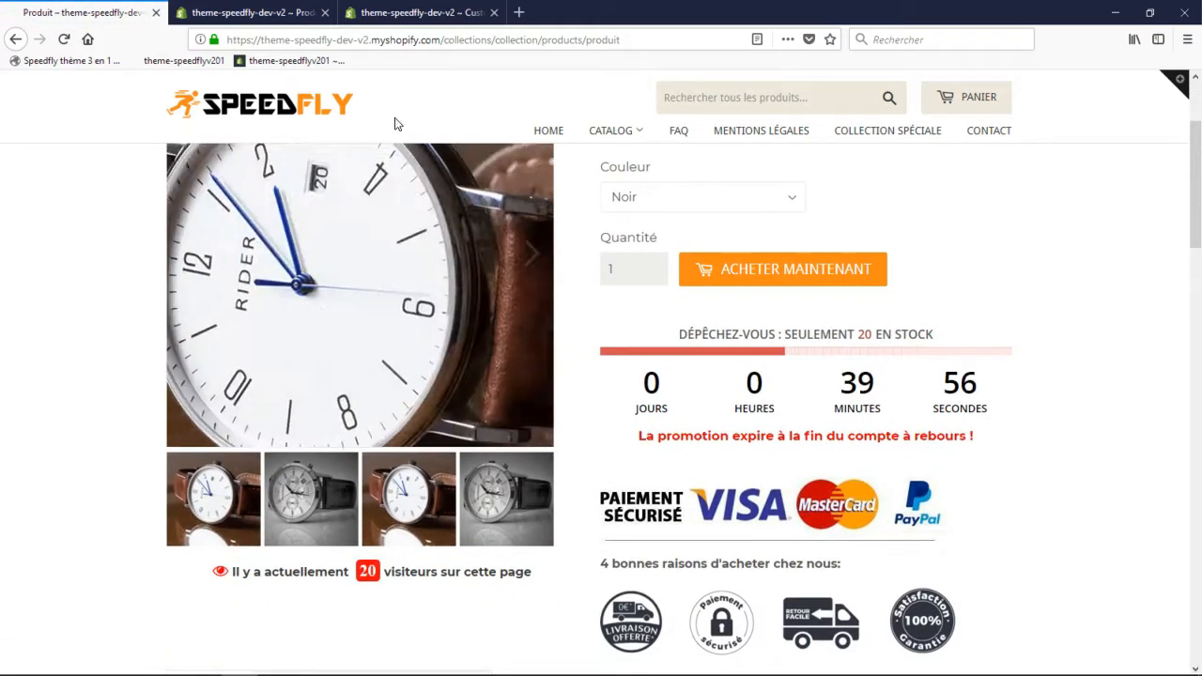
# - Return to the store admin and open Produit 7 from the list of all products
pyautogui.click(301, 12)
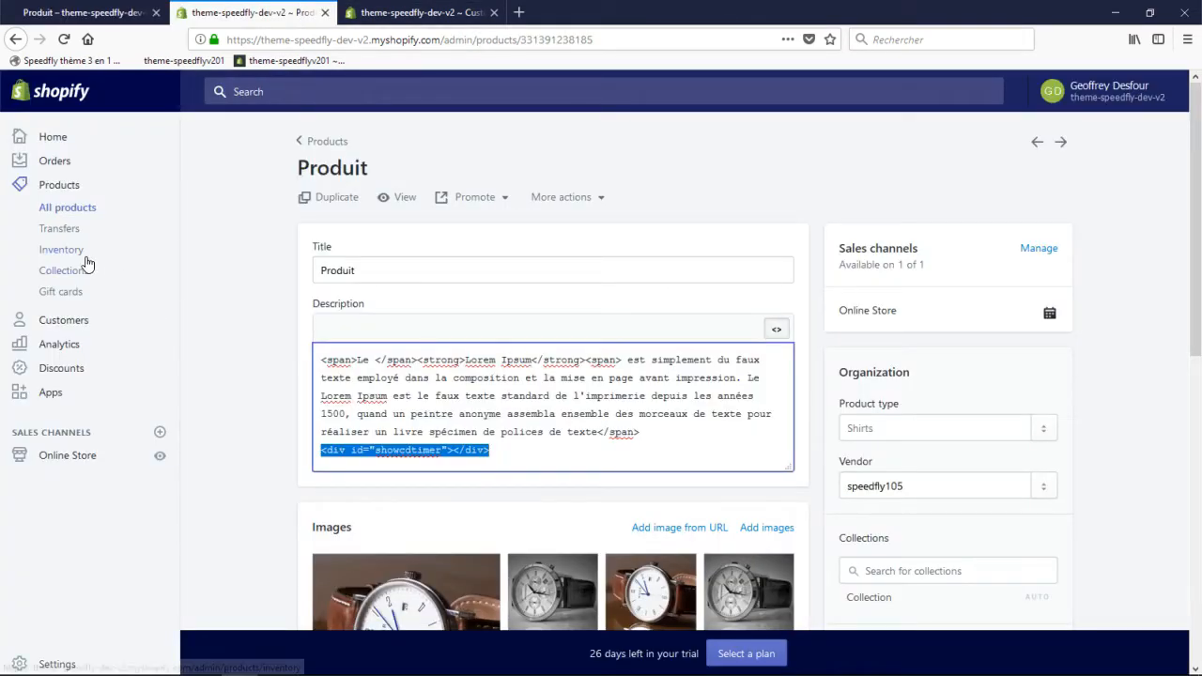
pyautogui.click(74, 212)
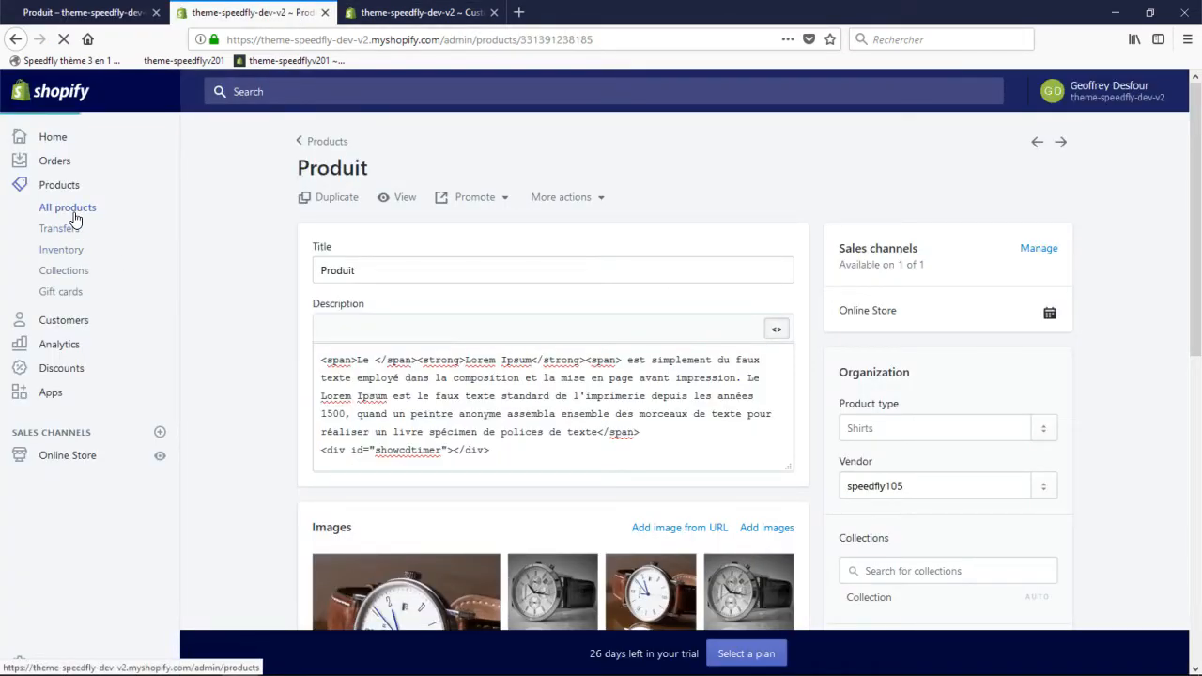
pyautogui.scroll(-3, 432, 464)
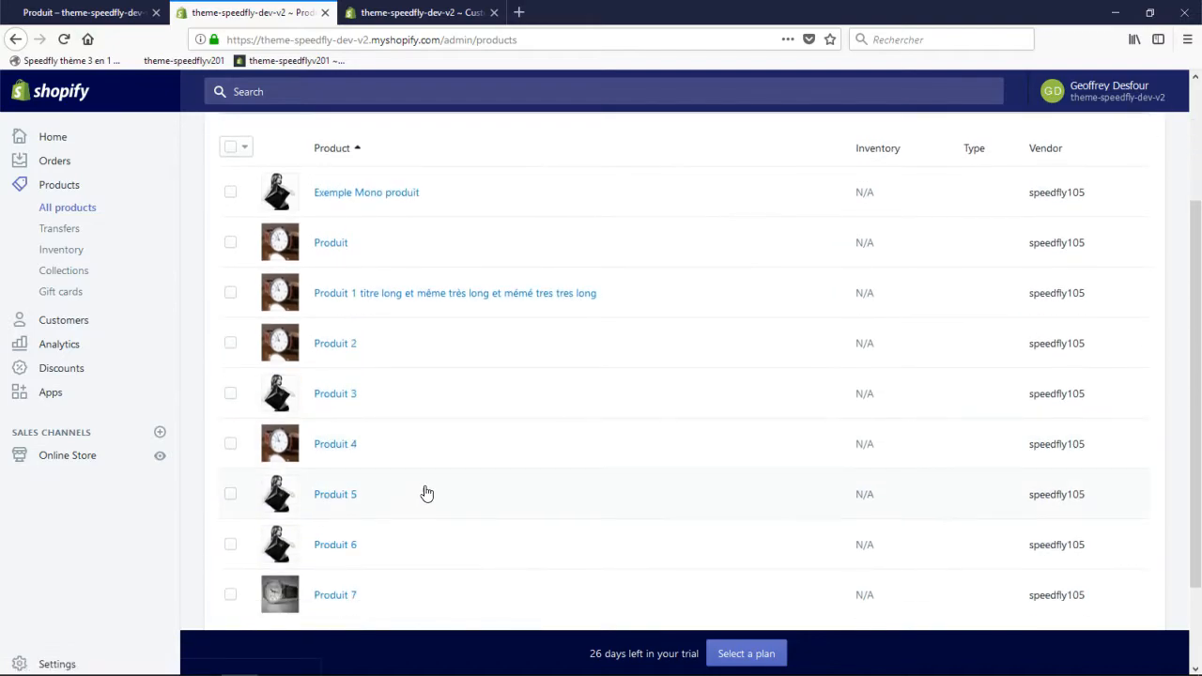
pyautogui.scroll(-2, 427, 491)
pyautogui.click(350, 493)
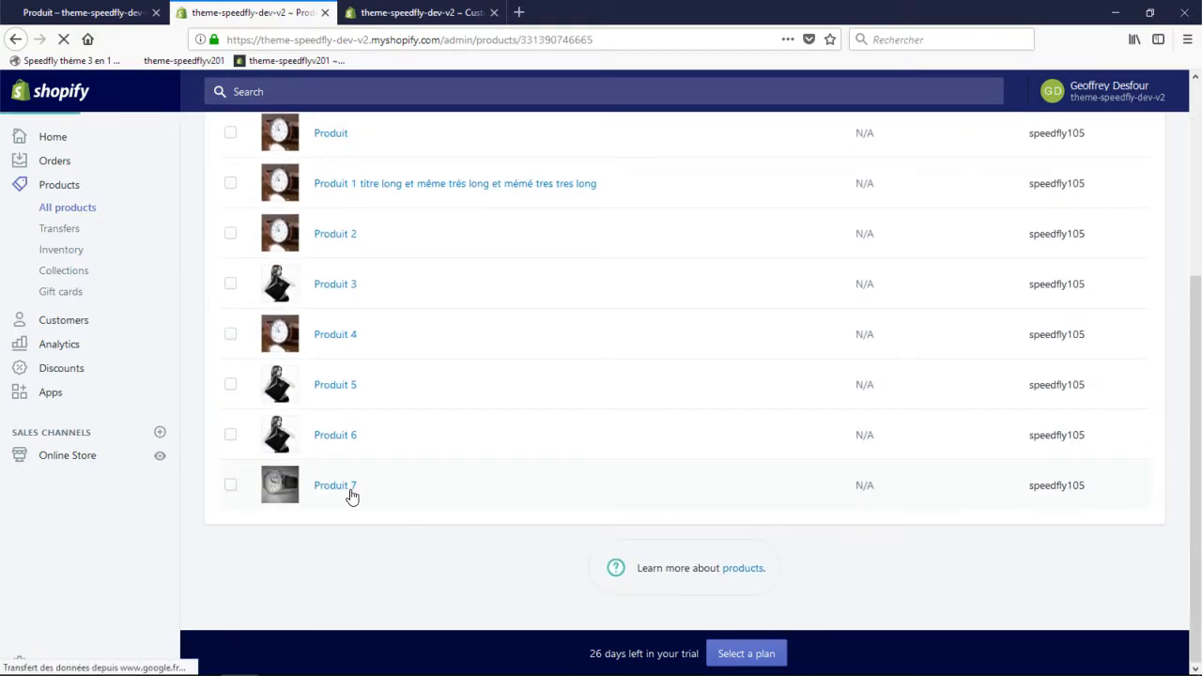
# - Add <div id='showcdtimer'></div> on a new line at the end of Produit 7's description HTML and save the product
pyautogui.click(777, 328)
pyautogui.scroll(-3, 629, 470)
pyautogui.click(741, 477)
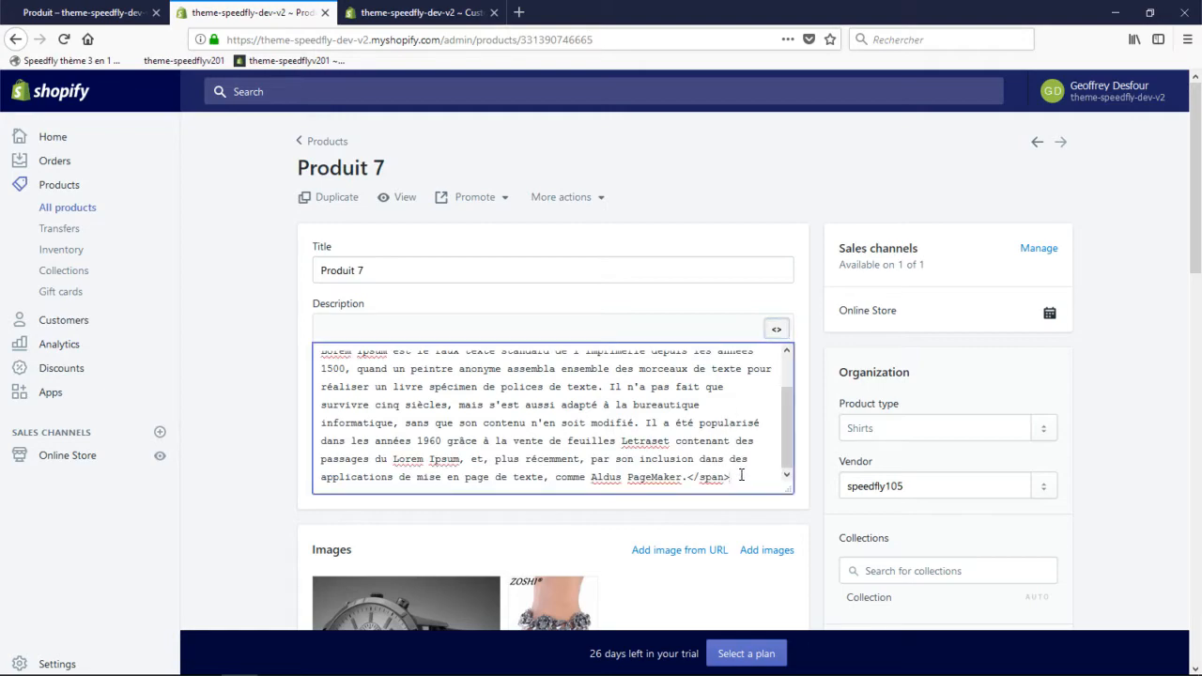
pyautogui.press('Return')
pyautogui.write("<div id='showcdtimer'></div>")
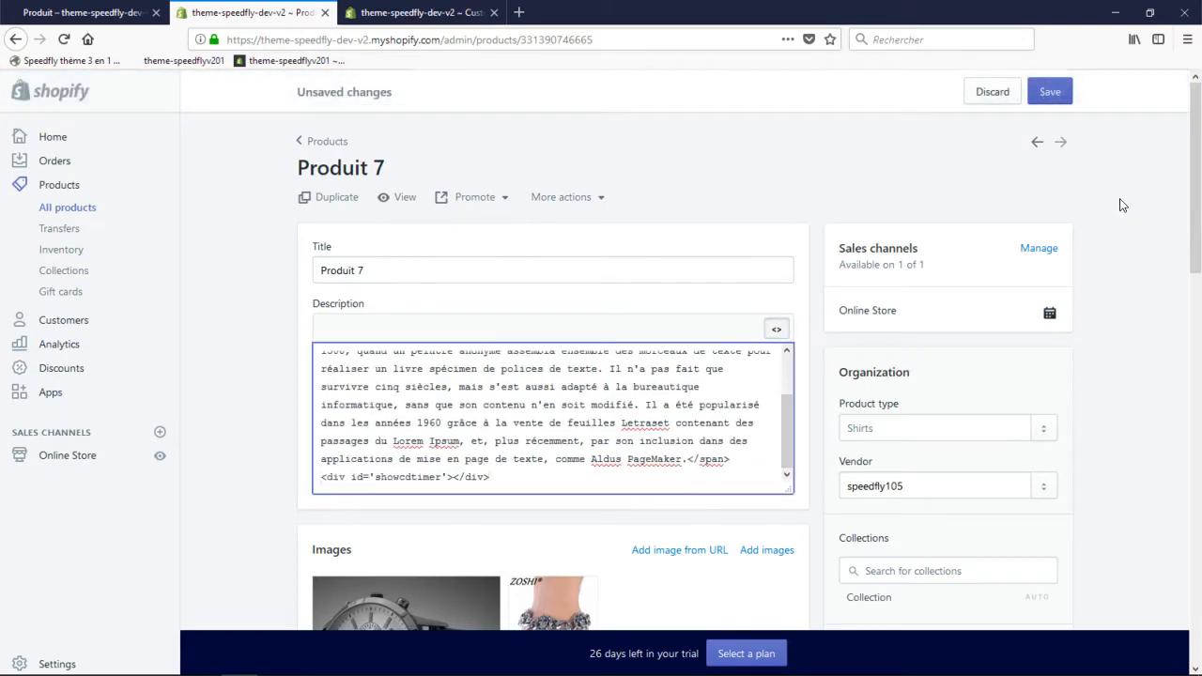
pyautogui.click(1065, 99)
# - Open Produit 7 from the storefront's full catalog and check its page for the countdown
pyautogui.click(83, 13)
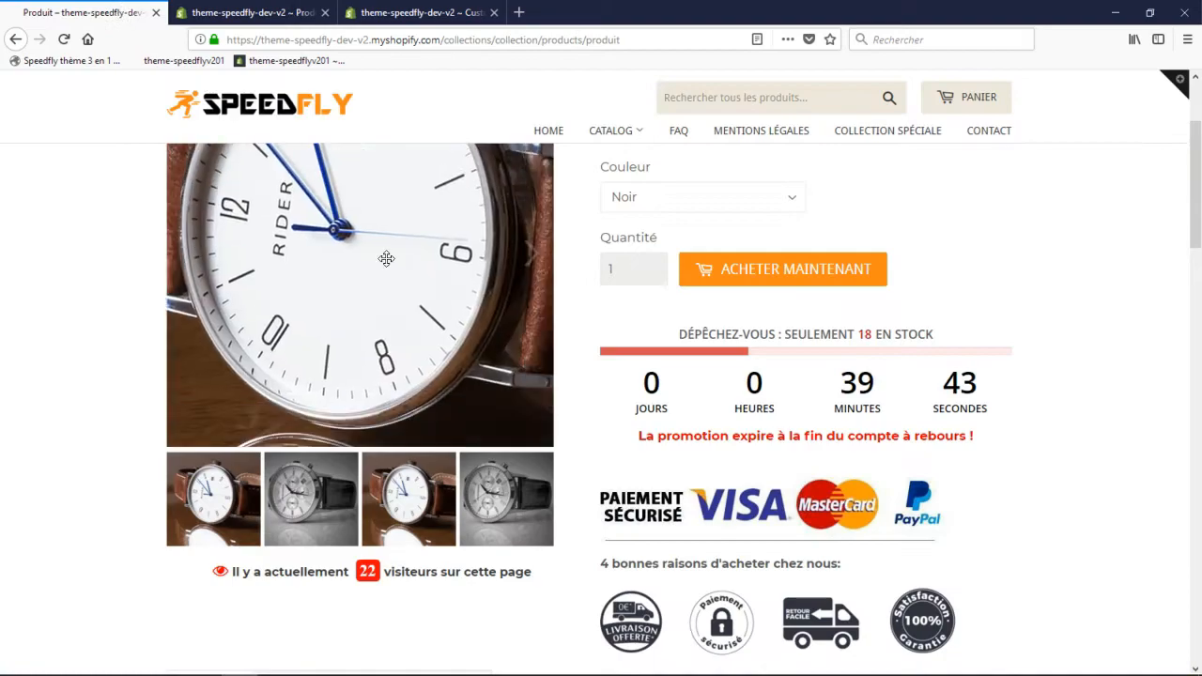
pyautogui.scroll(3, 414, 275)
pyautogui.click(622, 161)
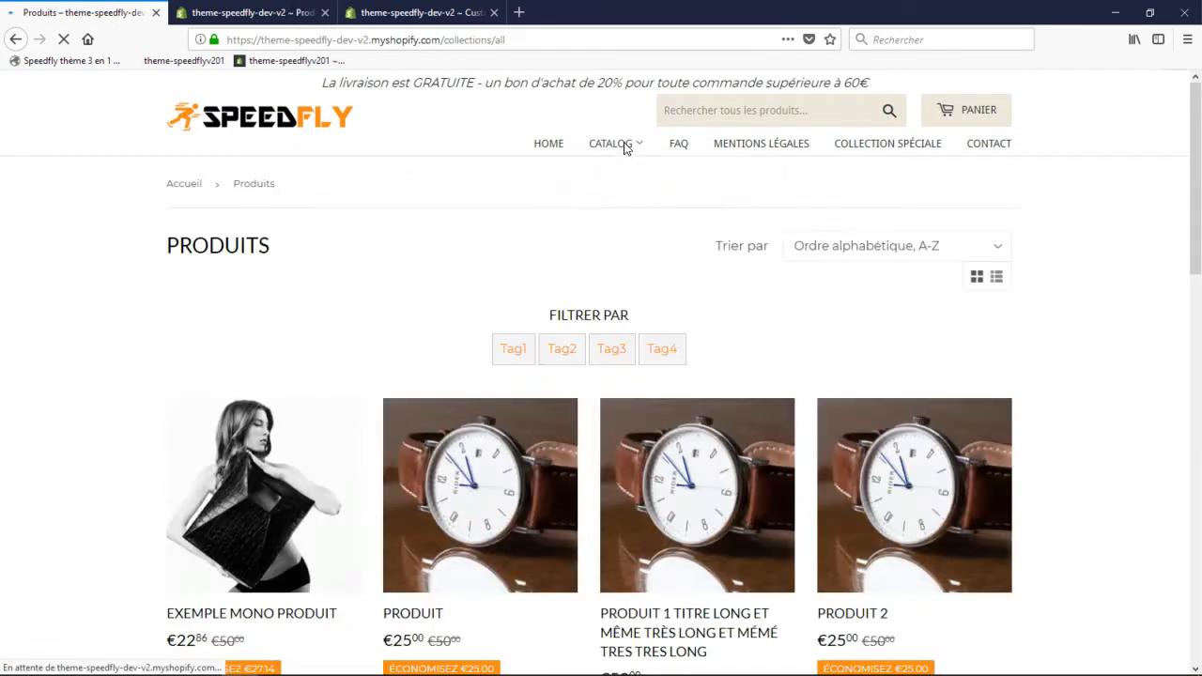
pyautogui.scroll(-5, 553, 457)
pyautogui.scroll(-5, 588, 529)
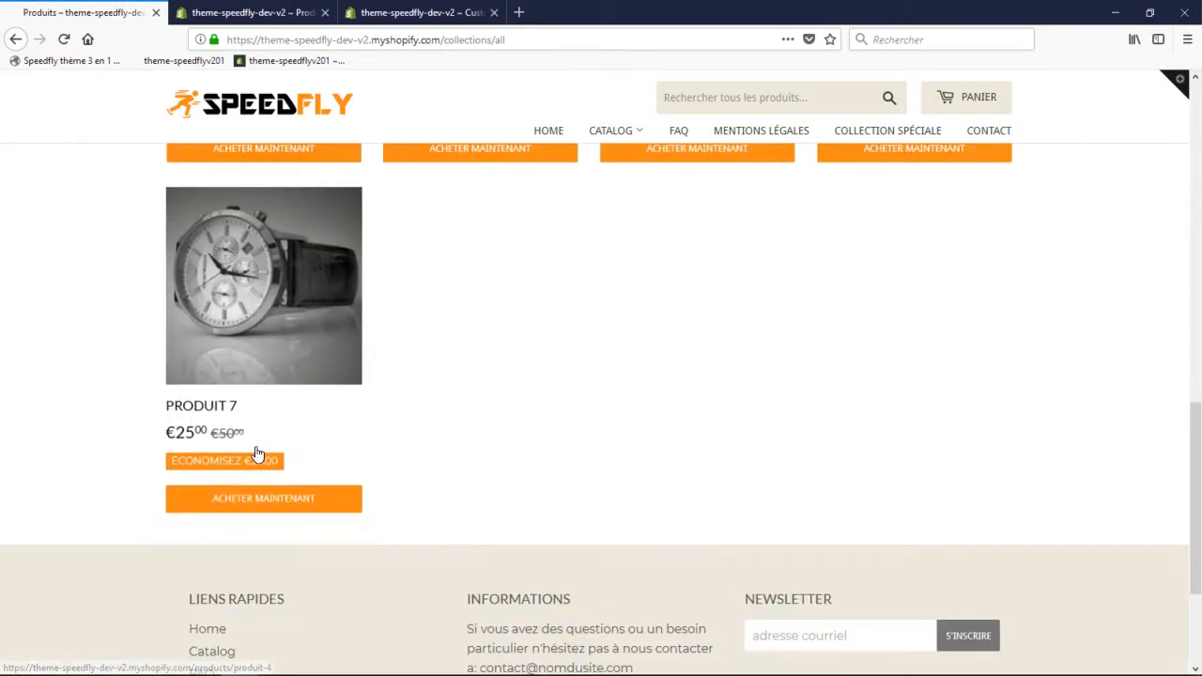
pyautogui.click(255, 404)
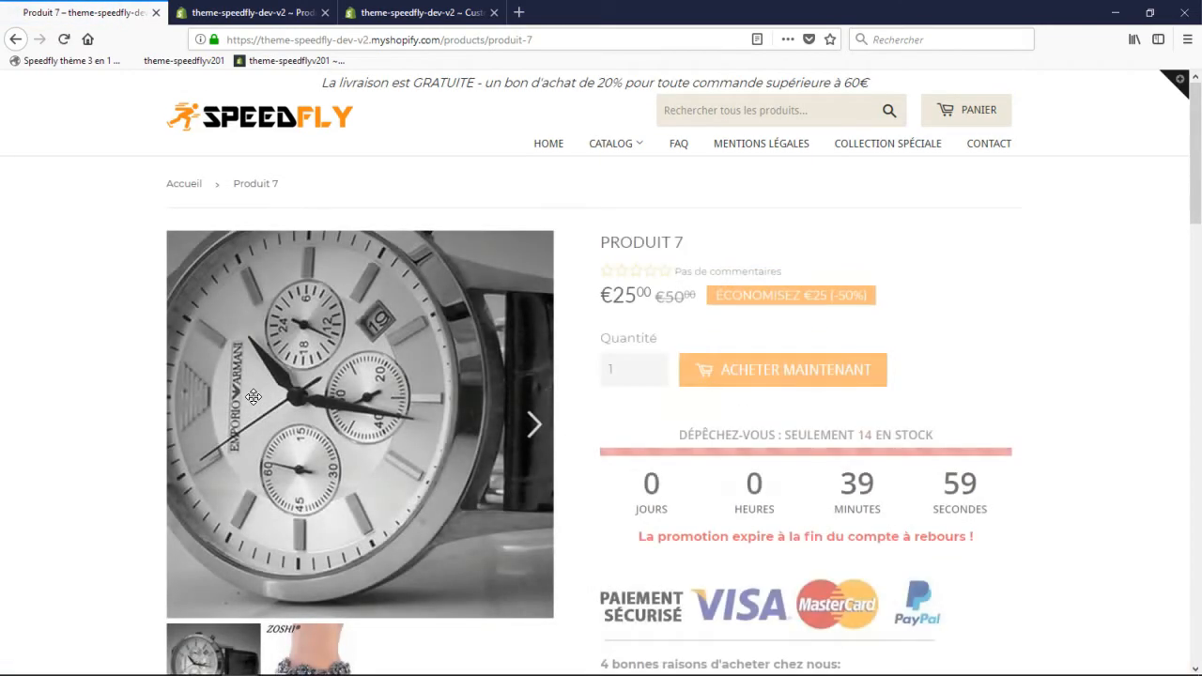
# - Return to Produit 7's admin page and upload banner1.png to its product images
pyautogui.click(274, 12)
pyautogui.click(375, 6)
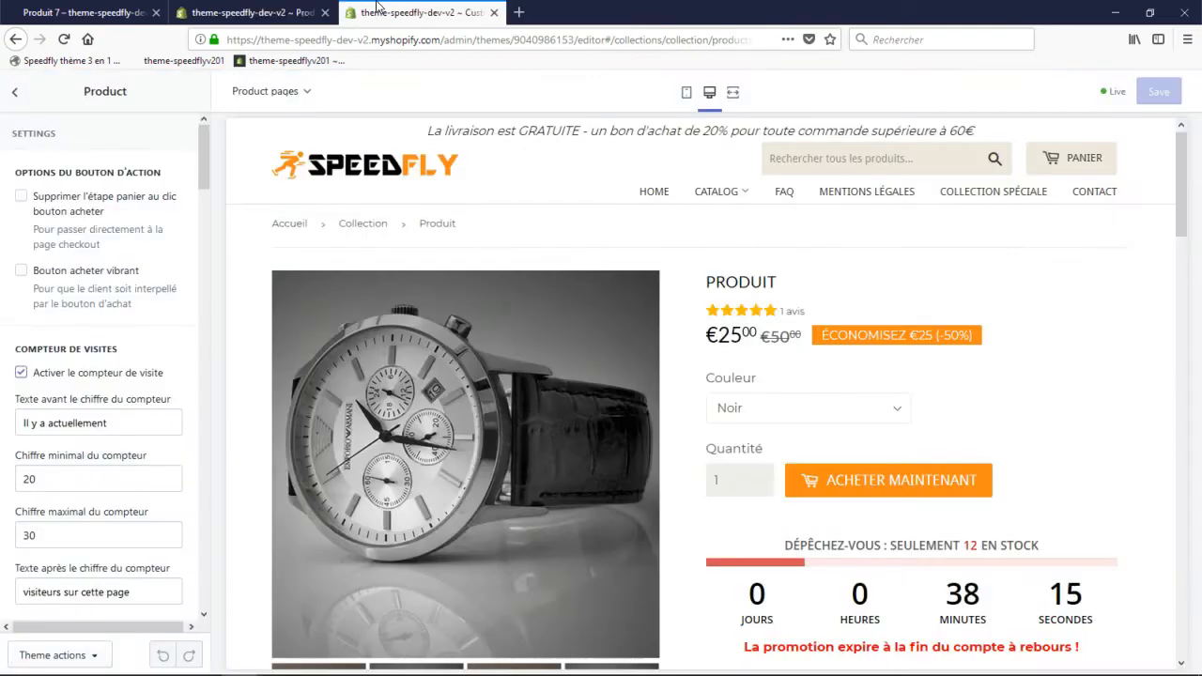
pyautogui.click(302, 5)
pyautogui.scroll(-3, 201, 266)
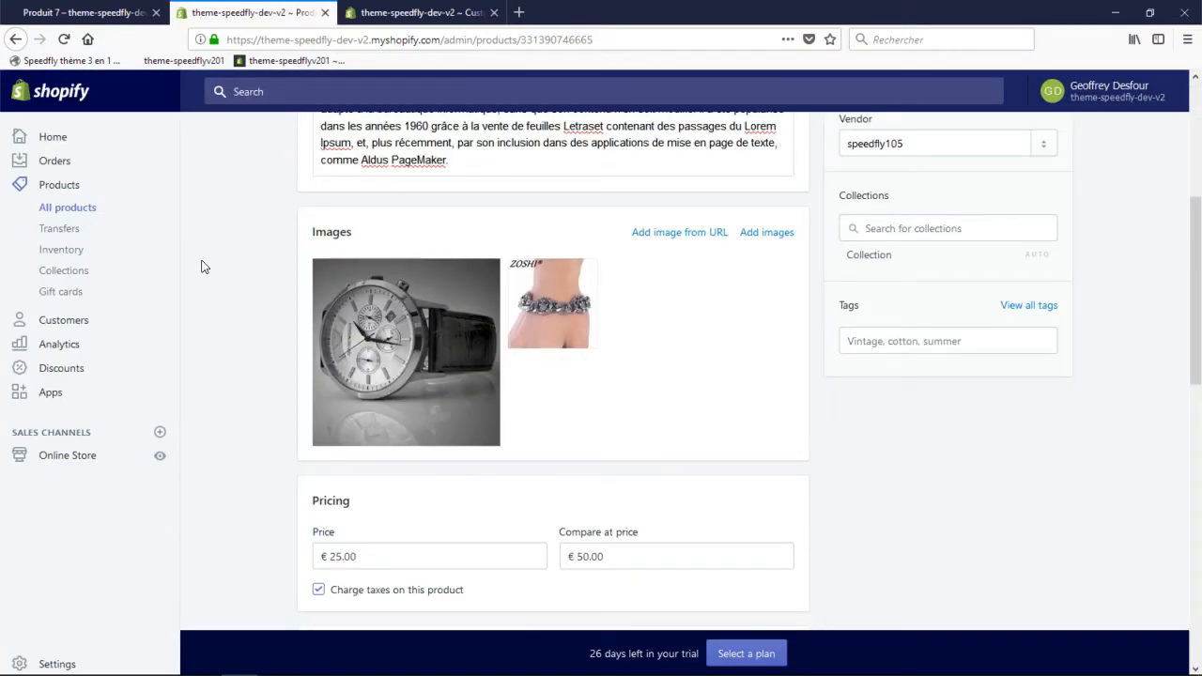
pyautogui.scroll(3, 273, 271)
pyautogui.scroll(-5, 349, 357)
pyautogui.moveTo(408, 296)
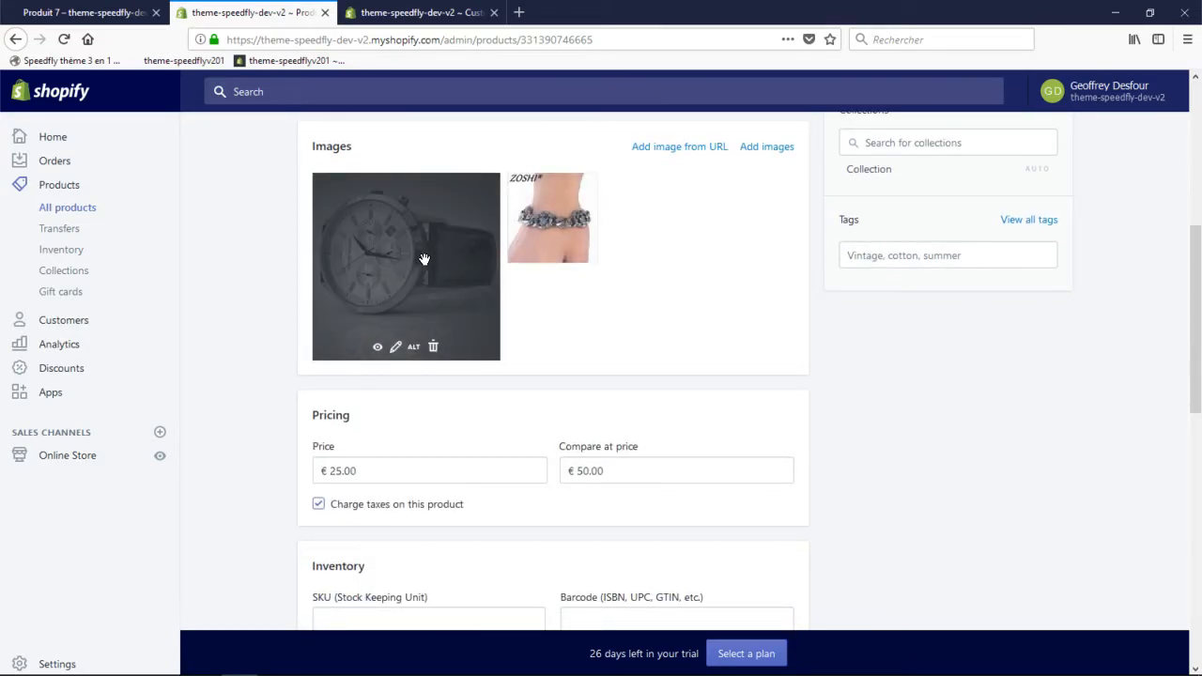
pyautogui.scroll(2, 723, 260)
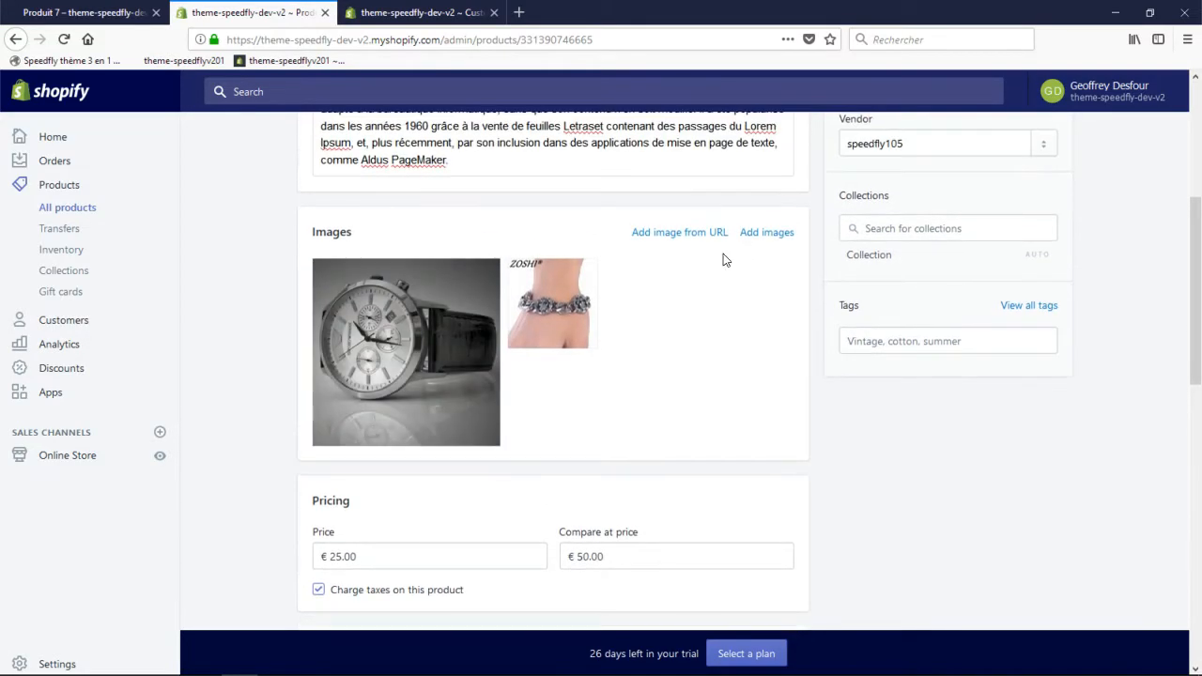
pyautogui.click(771, 235)
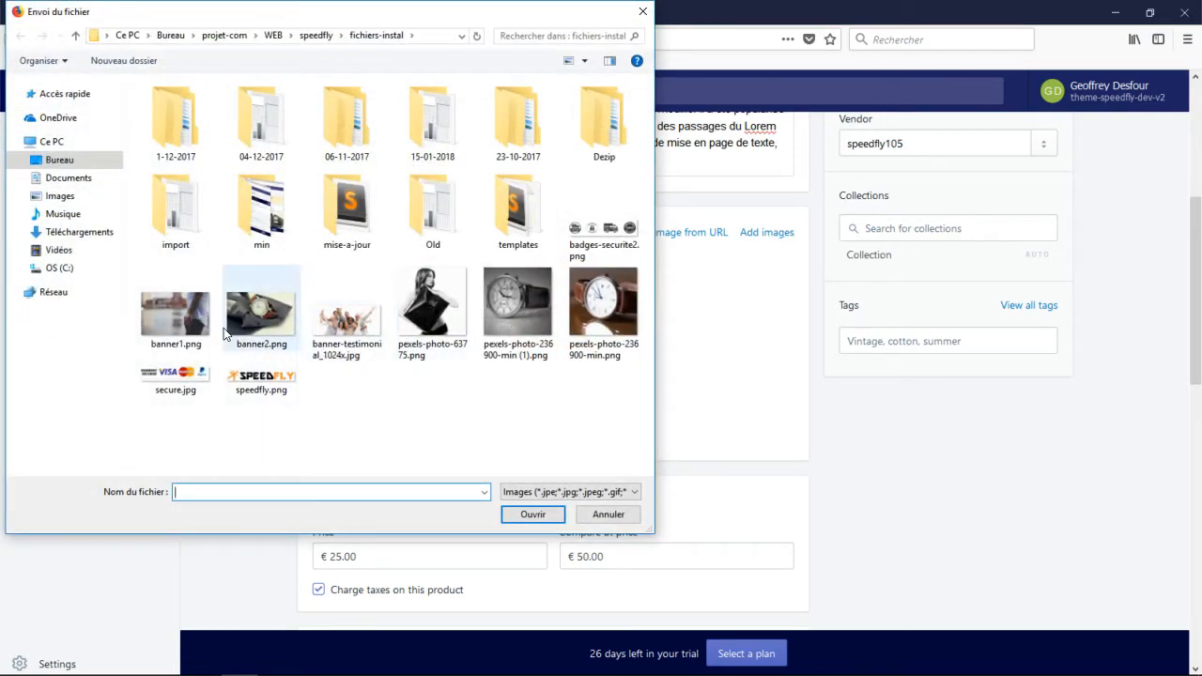
pyautogui.doubleClick(171, 305)
# - Open the uploaded banner1.png in the photo editor and frame the arm and watch with a 32x32 square crop
pyautogui.moveTo(458, 355)
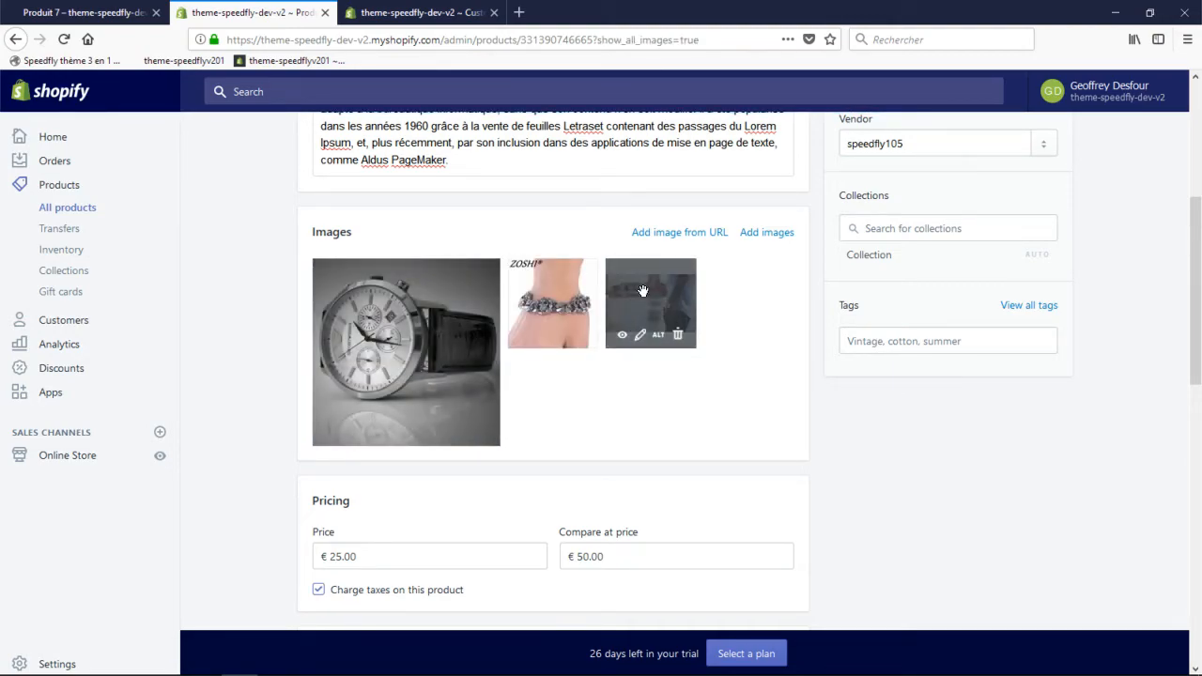
pyautogui.click(643, 347)
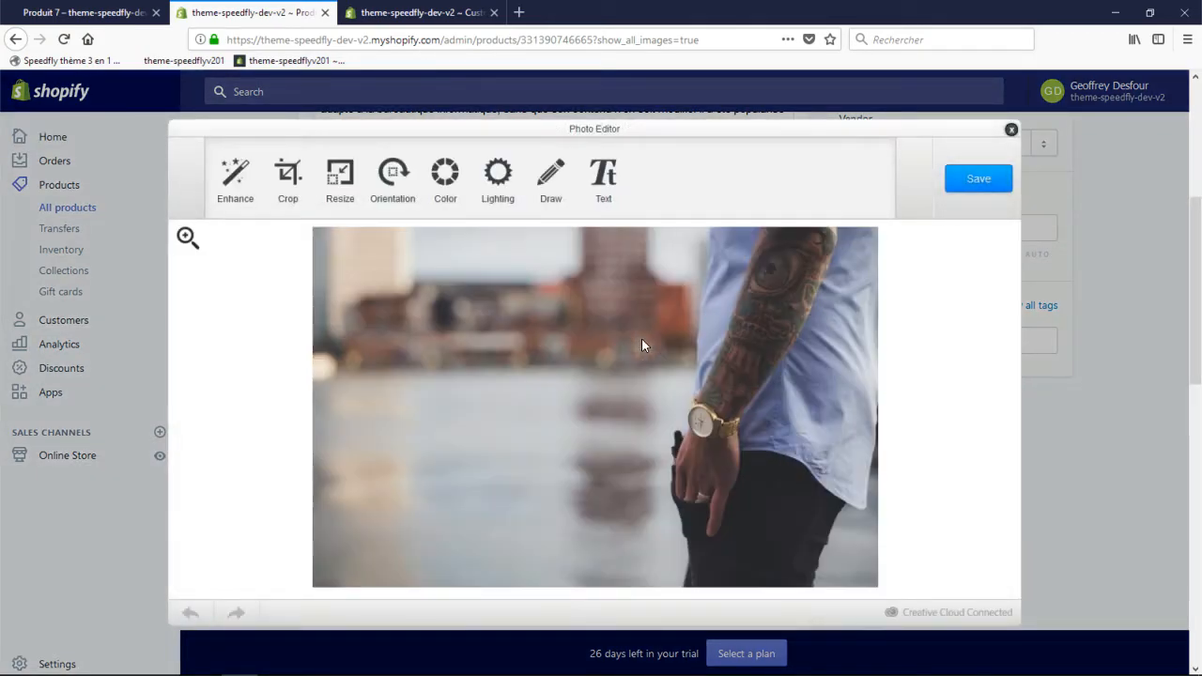
pyautogui.click(289, 179)
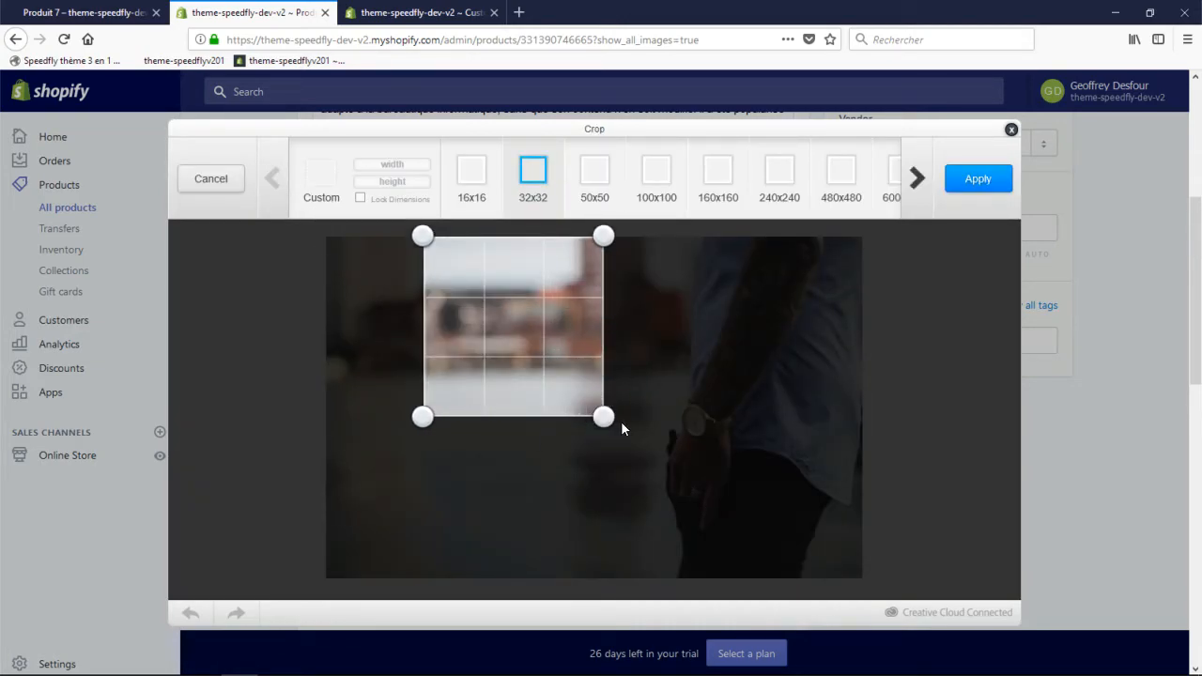
pyautogui.moveTo(603, 413); pyautogui.dragTo(877, 593)
pyautogui.moveTo(601, 381); pyautogui.dragTo(697, 398)
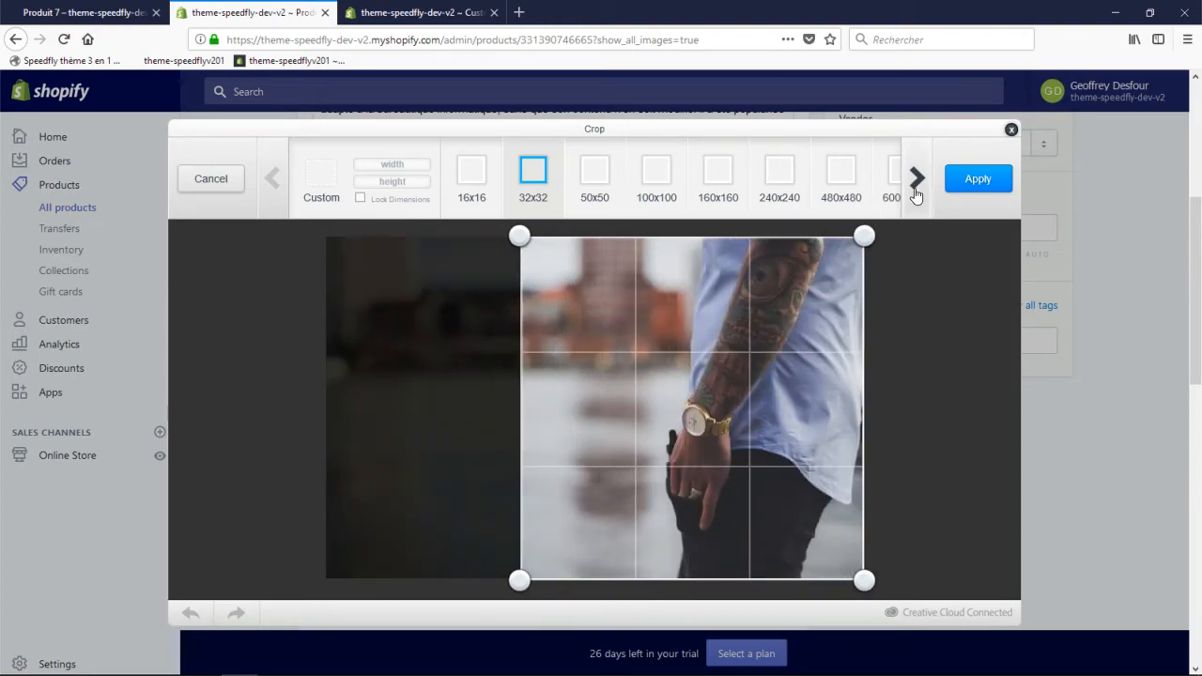
# - Switch the crop to the 600x600 preset, frame the arm and watch at full image height, apply it and save the image
pyautogui.click(916, 179)
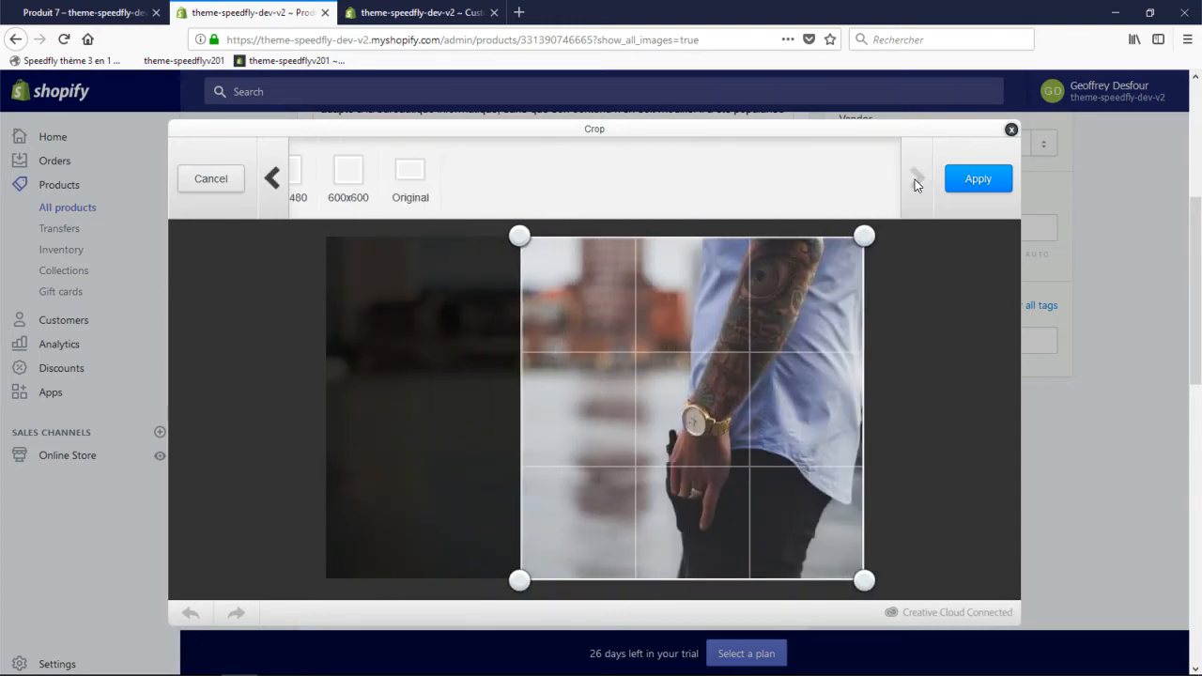
pyautogui.click(346, 186)
pyautogui.moveTo(457, 270); pyautogui.dragTo(423, 235)
pyautogui.moveTo(733, 542); pyautogui.dragTo(816, 619)
pyautogui.moveTo(649, 409); pyautogui.dragTo(766, 414)
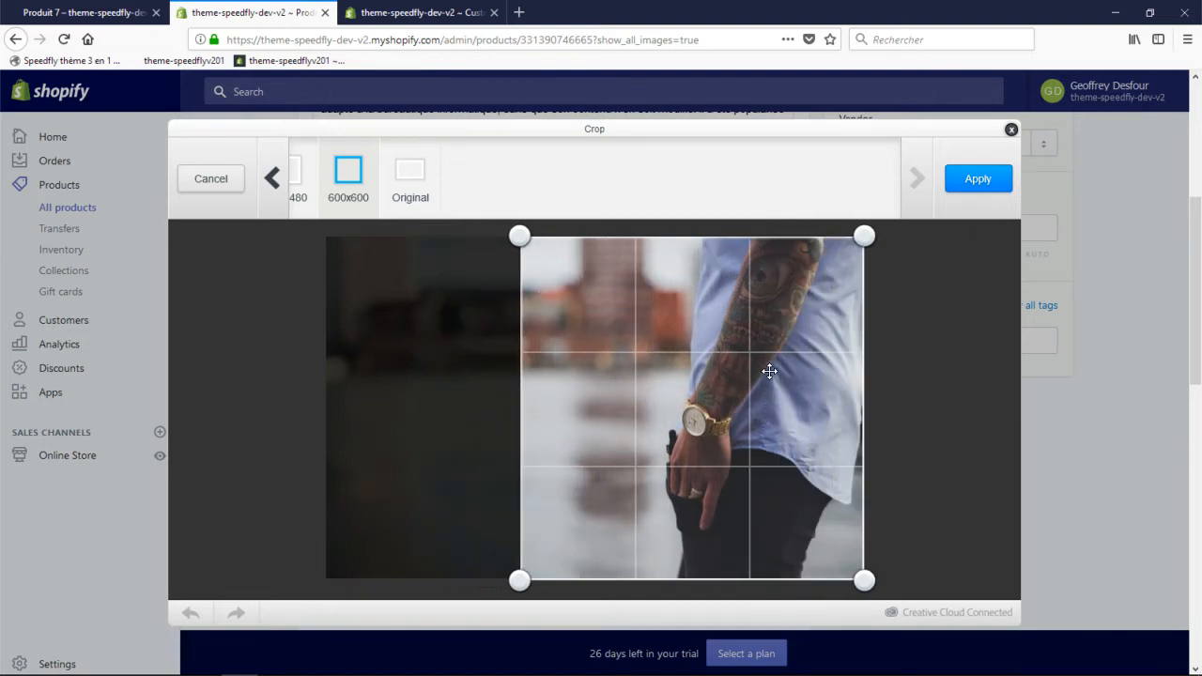
pyautogui.click(979, 180)
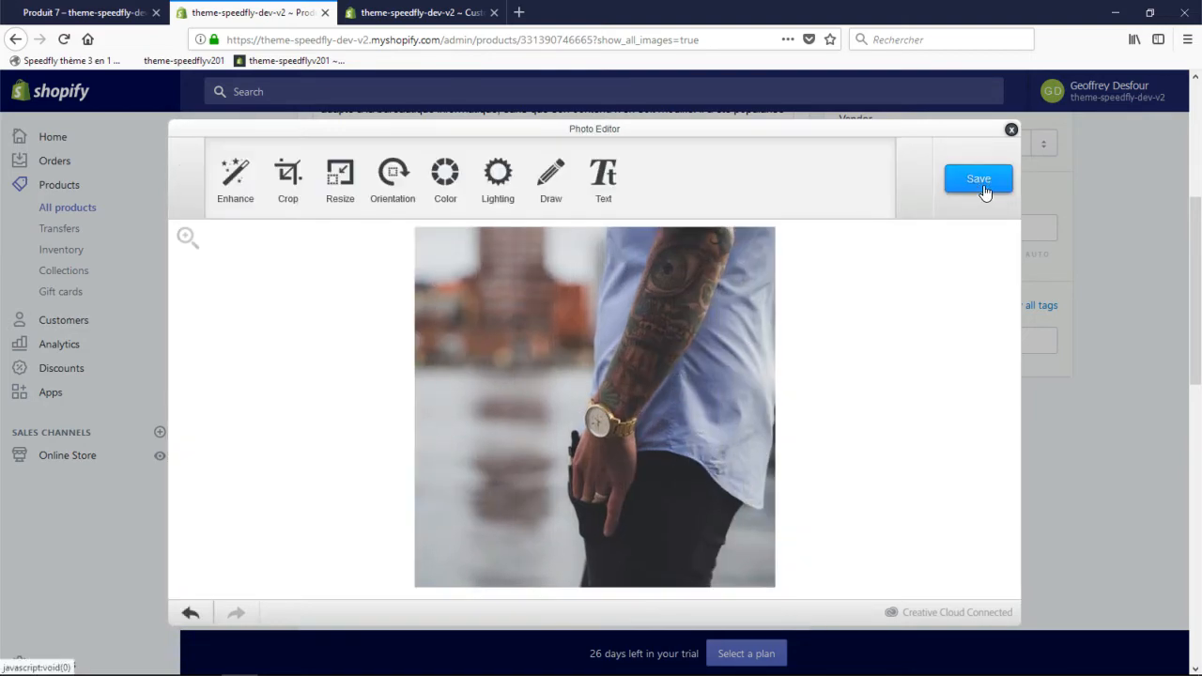
pyautogui.click(982, 184)
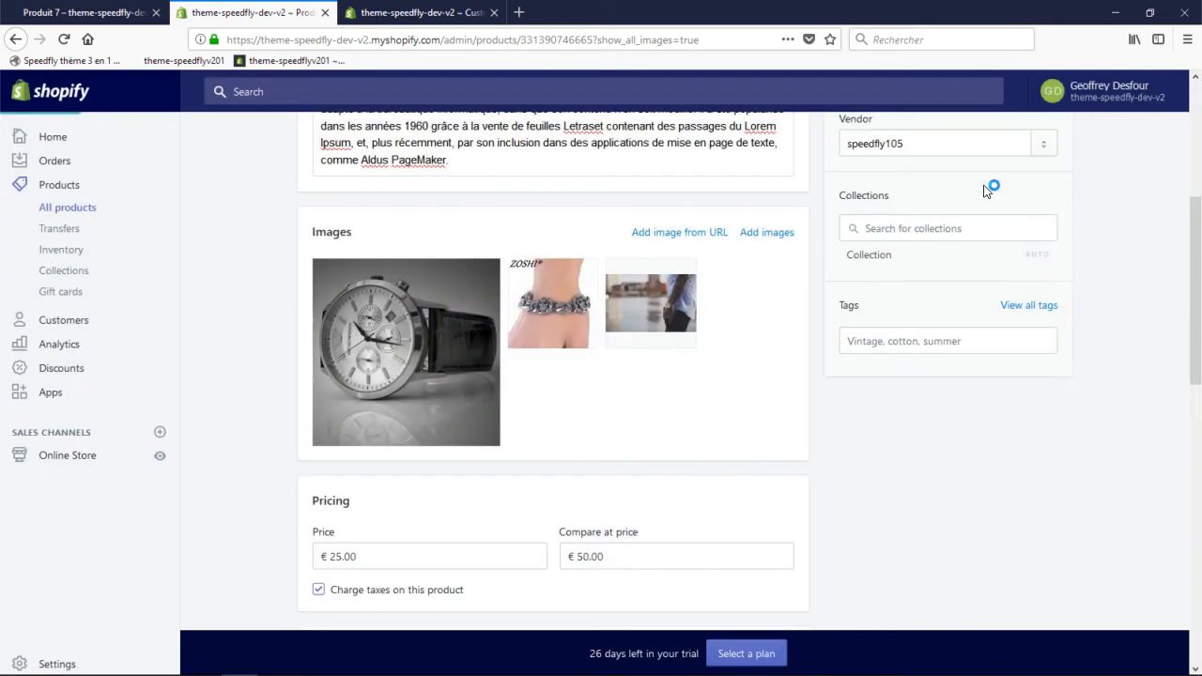
# - Move the cropped arm-and-watch image to the first position among Produit 7's images
pyautogui.moveTo(665, 293)
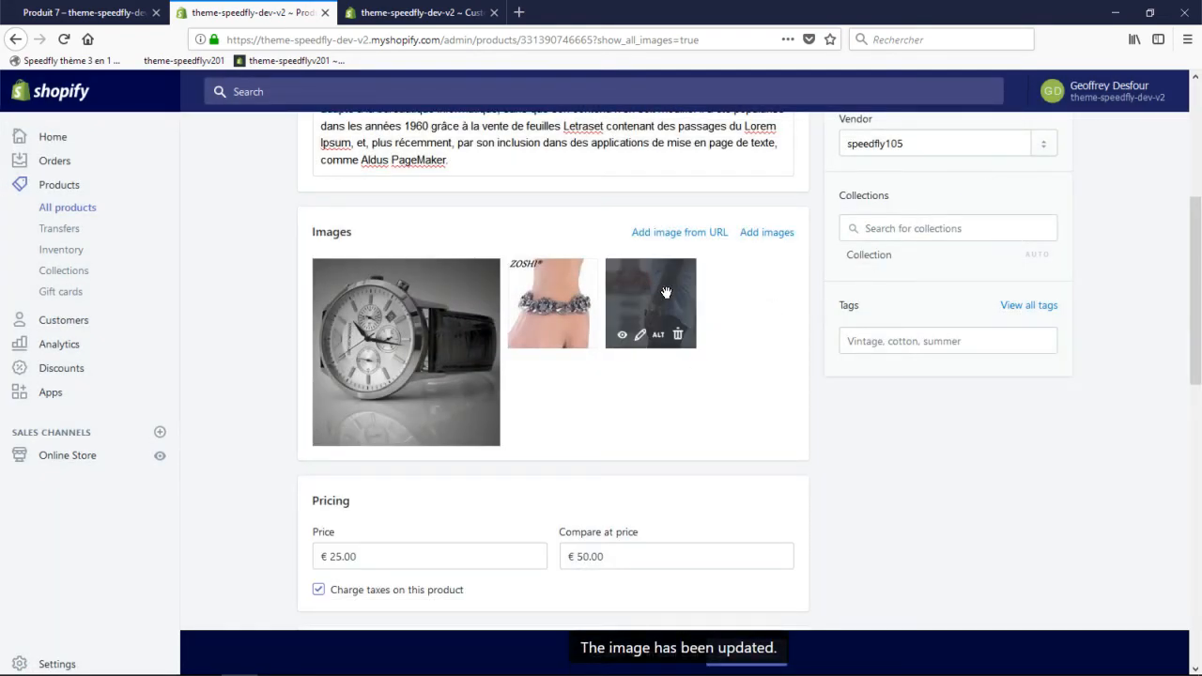
pyautogui.moveTo(665, 292); pyautogui.dragTo(445, 316)
pyautogui.scroll(4, 1023, 214)
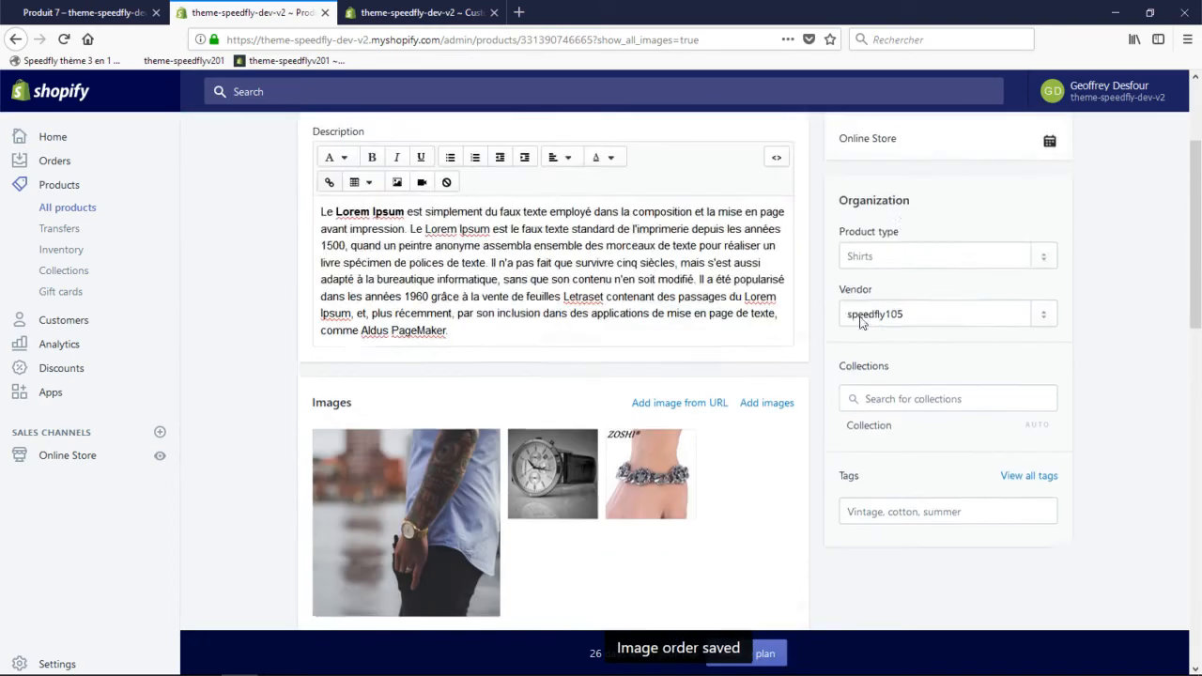
pyautogui.scroll(-5, 746, 363)
# - Reload Produit 7's storefront page, browse its updated image gallery, and return to the product page settings in the theme editor
pyautogui.click(102, 11)
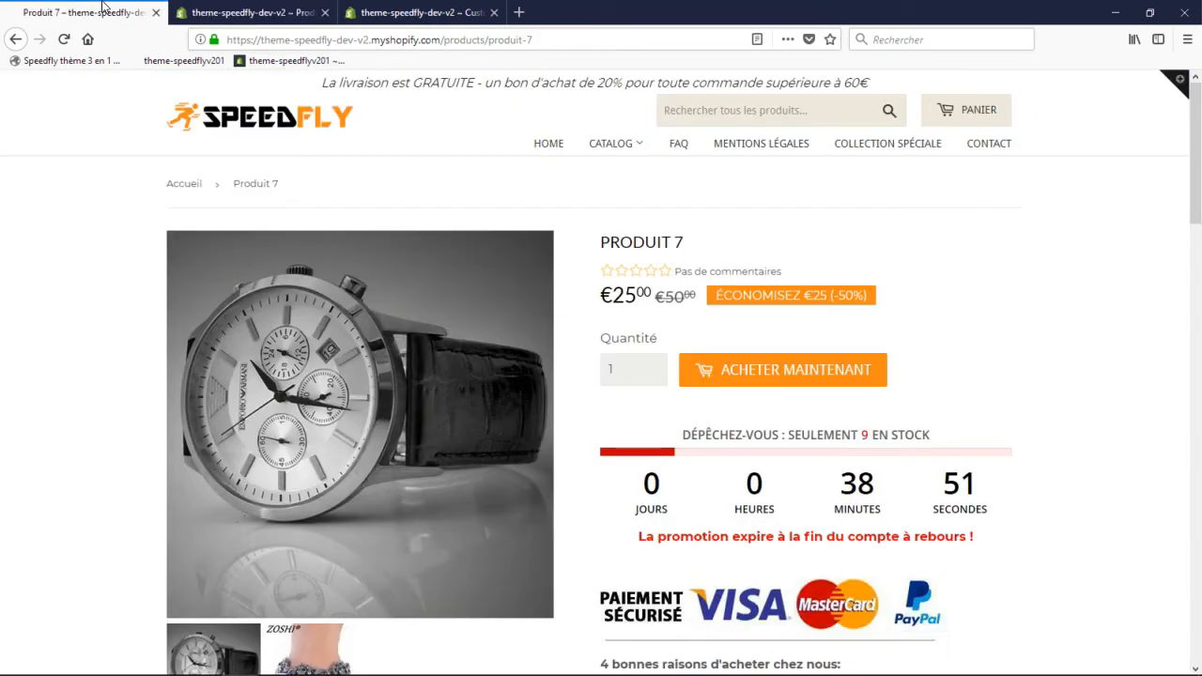
pyautogui.click(282, 12)
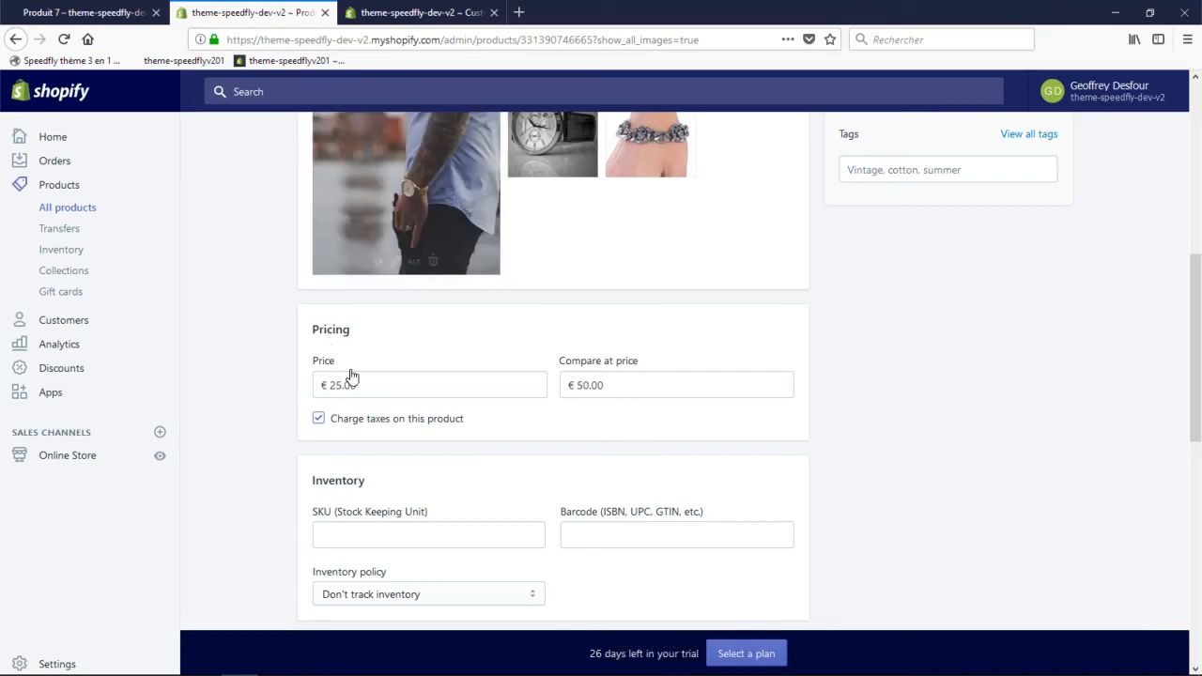
pyautogui.scroll(5, 349, 368)
pyautogui.click(84, 12)
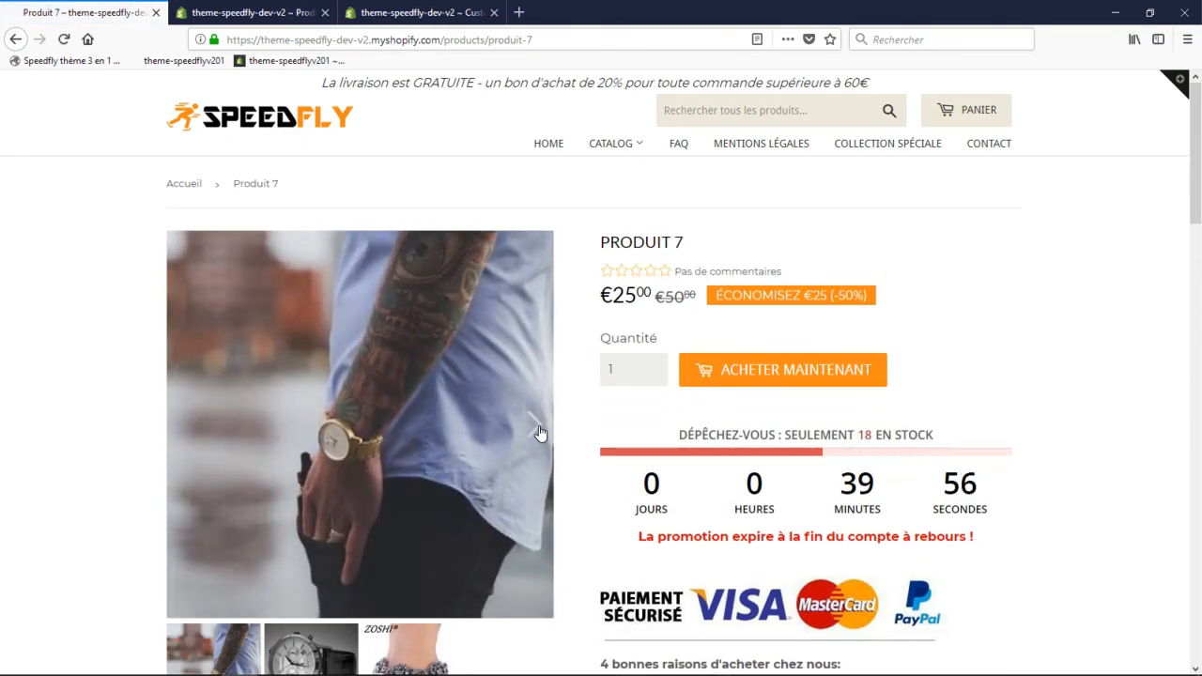
pyautogui.click(536, 428)
pyautogui.click(539, 427)
pyautogui.scroll(-3, 540, 432)
pyautogui.scroll(3, 539, 432)
pyautogui.click(422, 13)
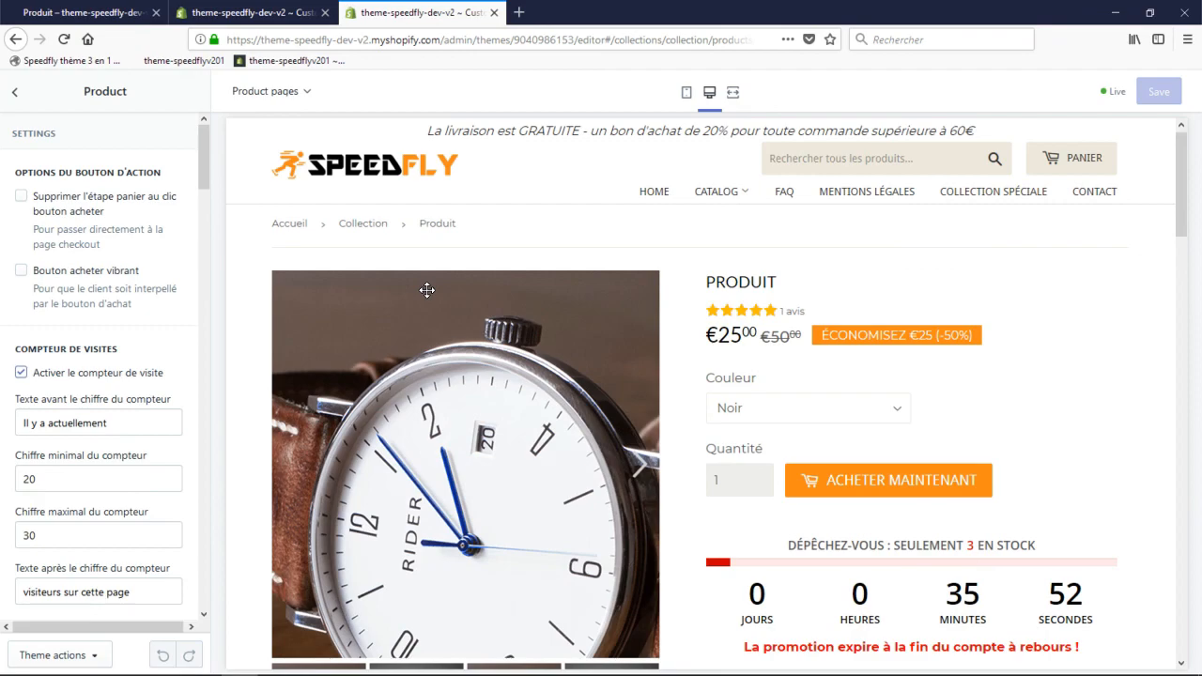